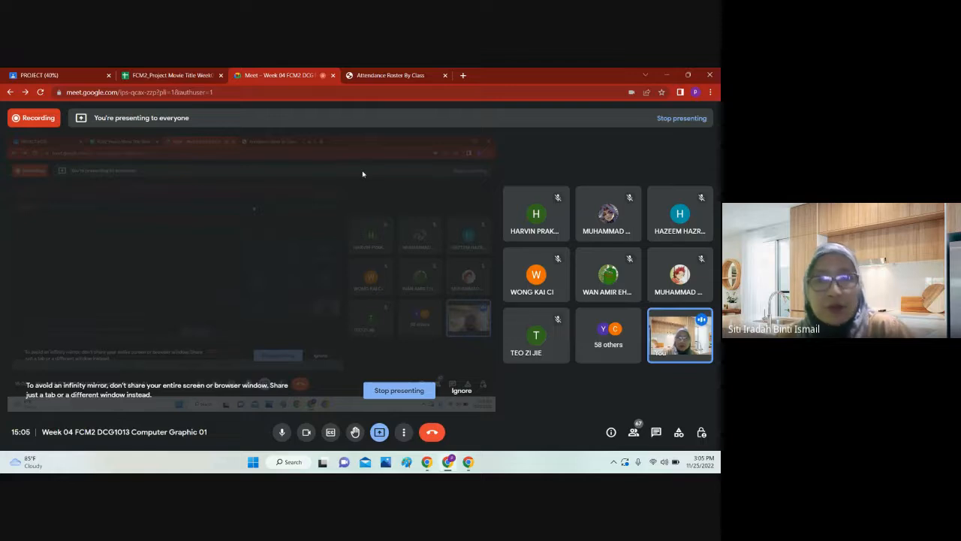
Step: Look through the FCM2_Project Movie Title Week03 spreadsheet for students' movie titles, genres and synopses, including the highlighted rows
click(167, 72)
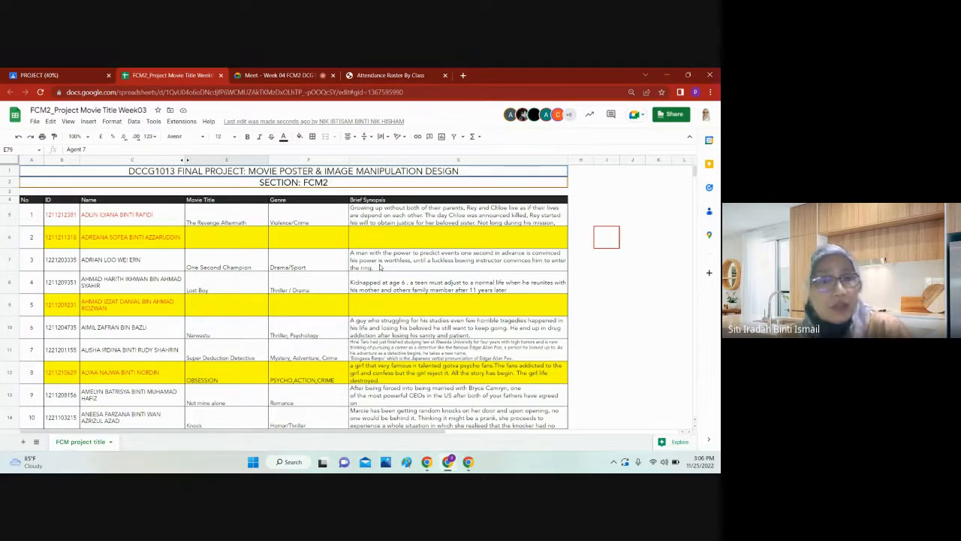
scroll(380, 267, down, 5)
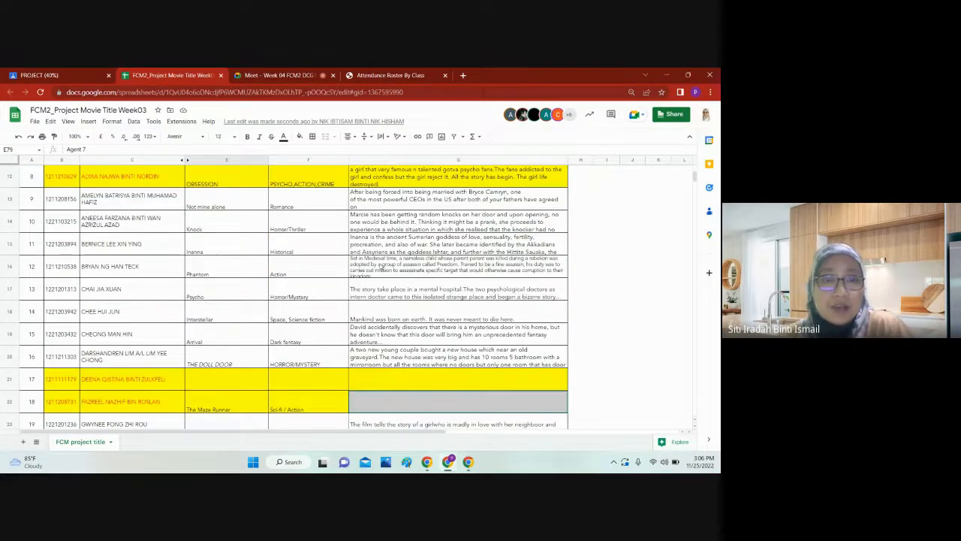
scroll(381, 267, down, 7)
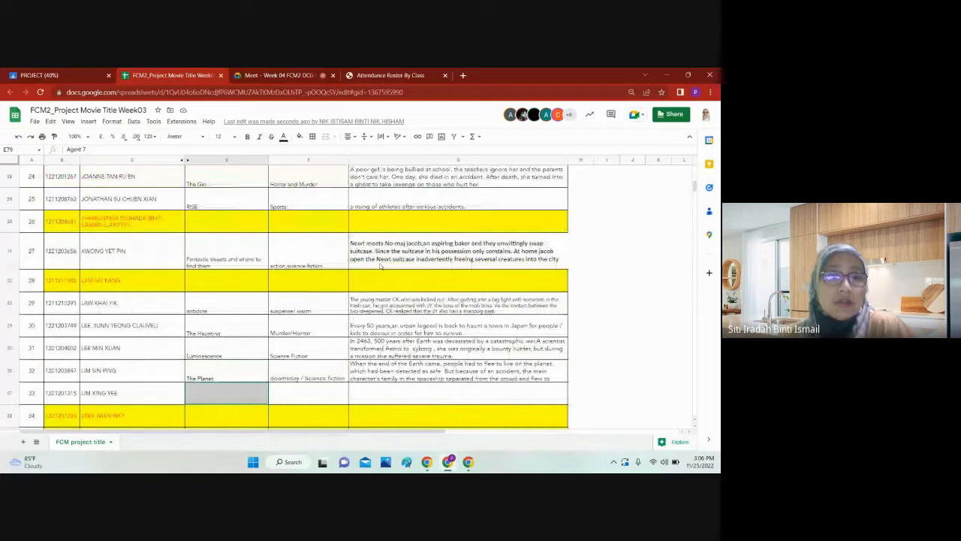
scroll(381, 266, down, 3)
scroll(381, 266, up, 5)
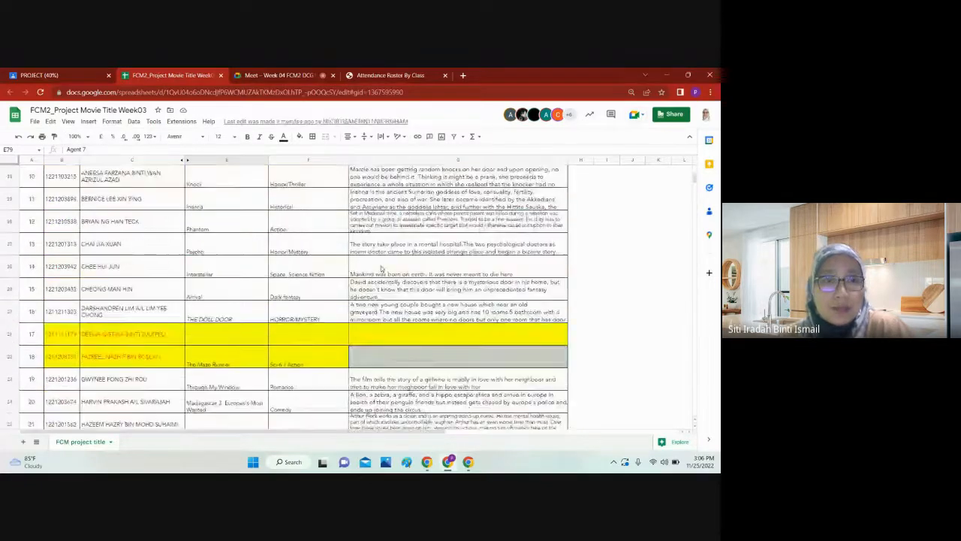
scroll(381, 267, up, 8)
scroll(381, 266, down, 3)
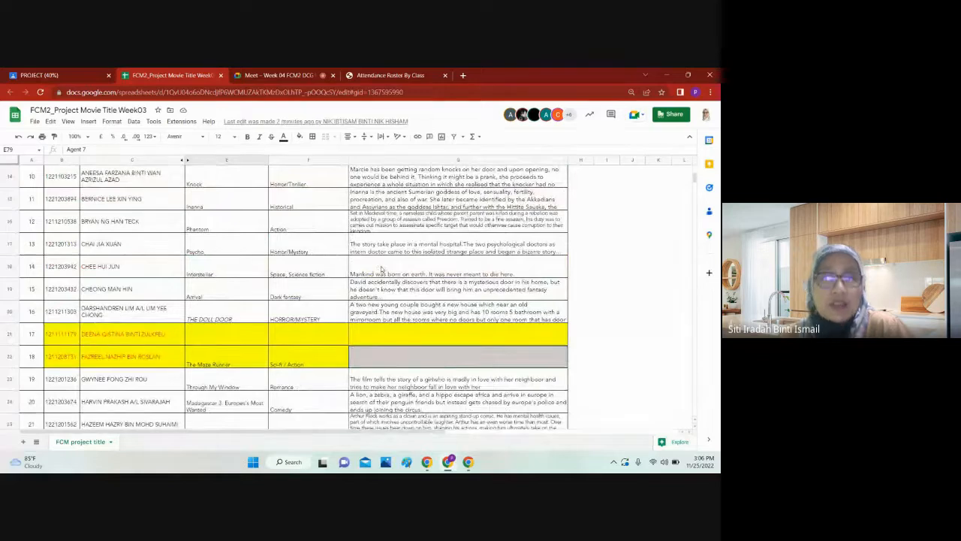
scroll(380, 272, up, 5)
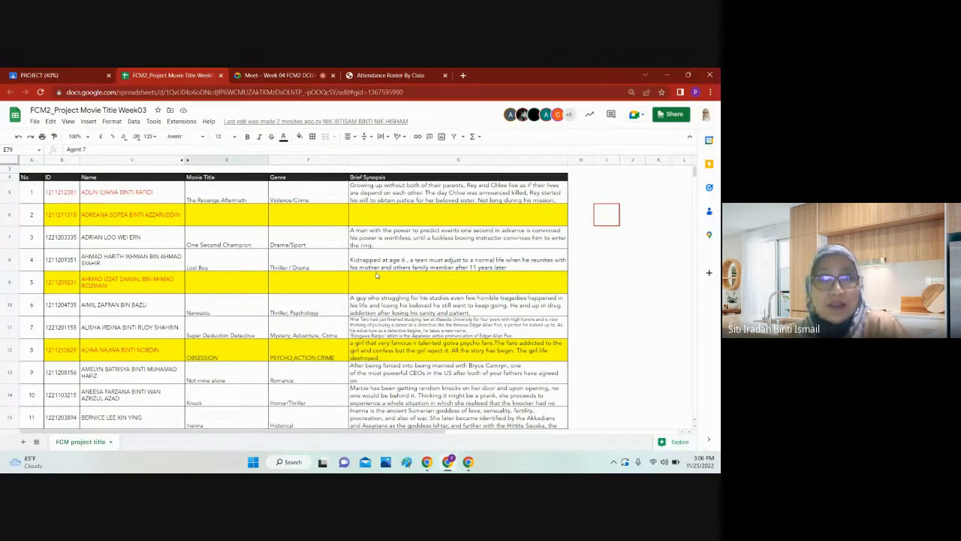
scroll(377, 275, up, 1)
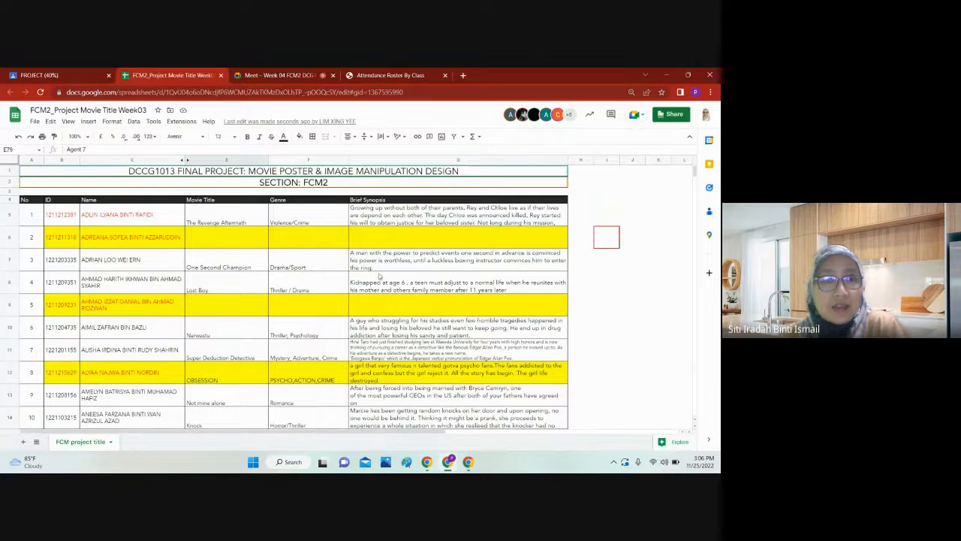
scroll(380, 276, down, 7)
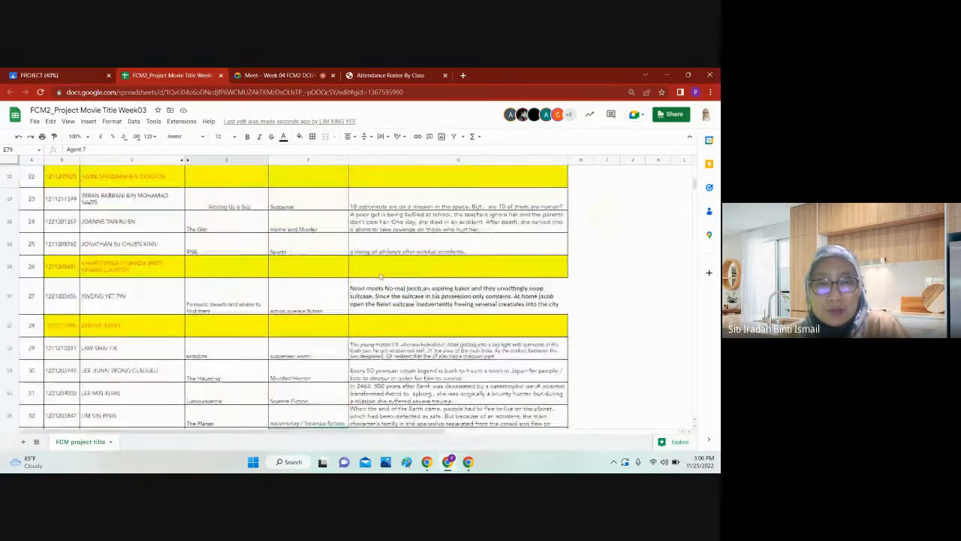
scroll(380, 277, down, 10)
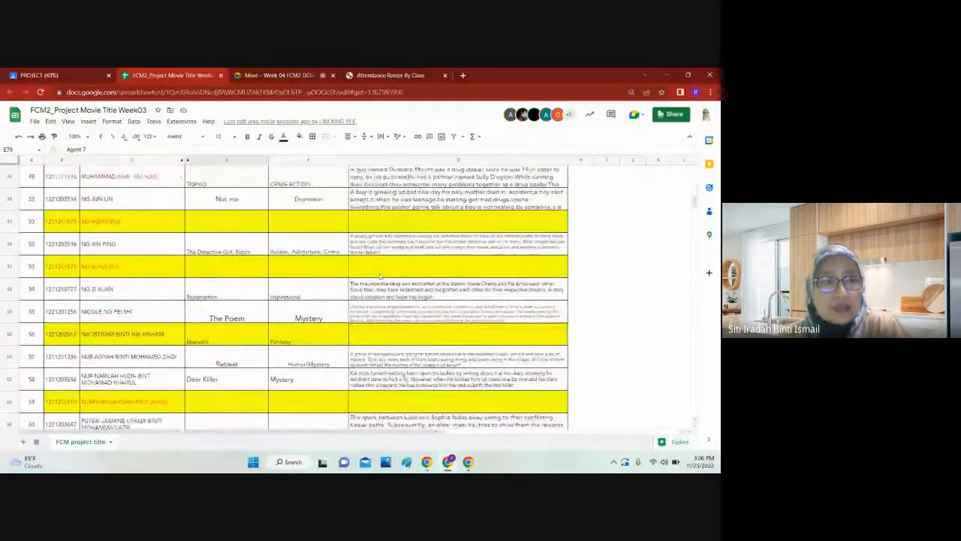
scroll(380, 276, down, 1)
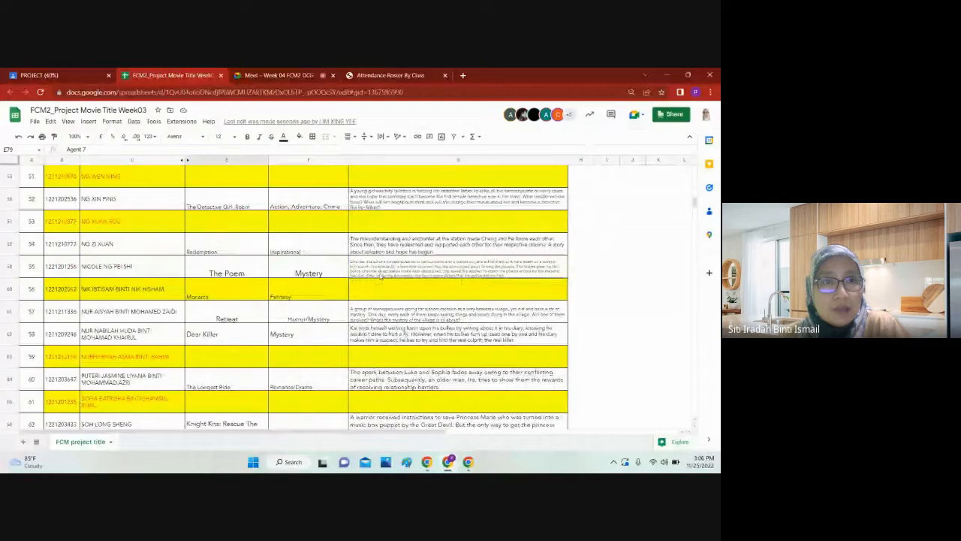
Step: Close the movie title spreadsheet and go to the Attendance Roster By Class page
click(221, 76)
click(264, 76)
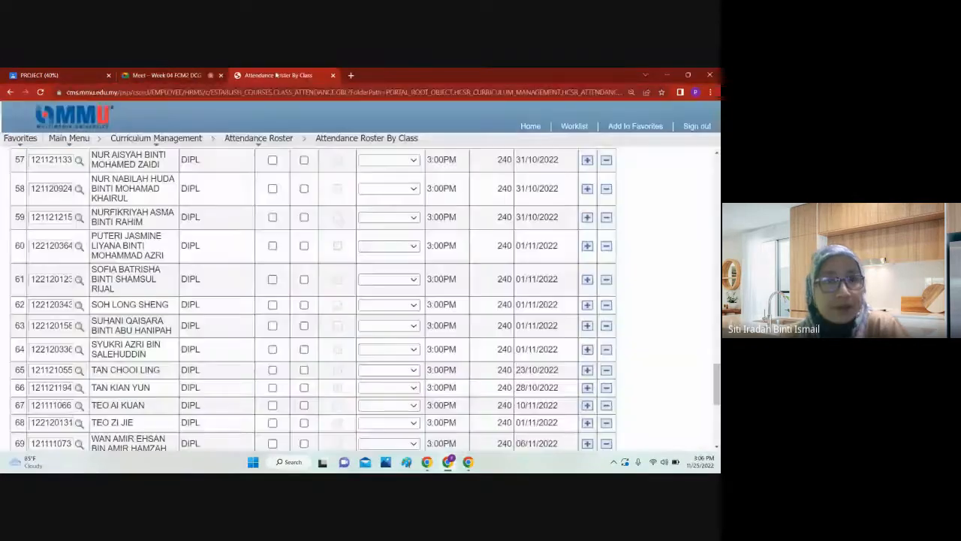
scroll(251, 220, up, 20)
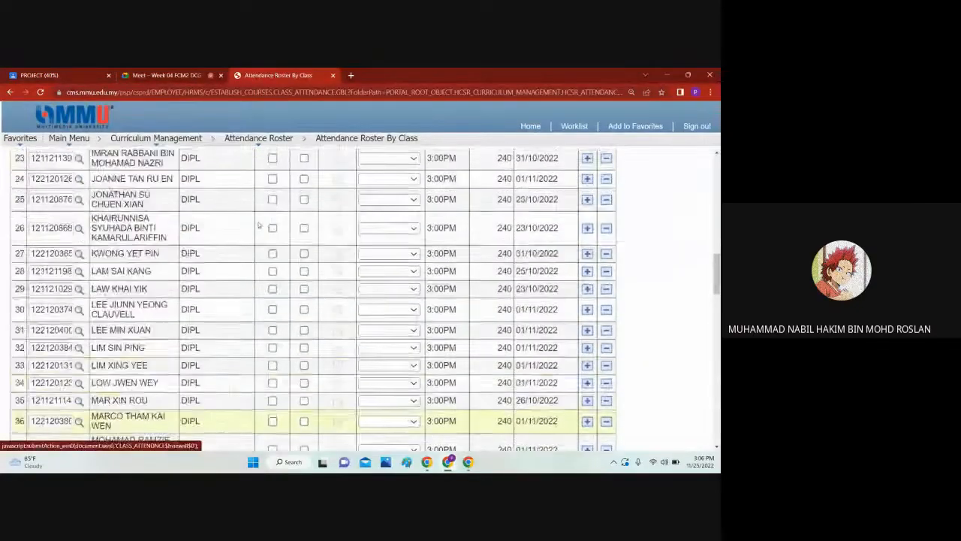
click(175, 72)
click(278, 73)
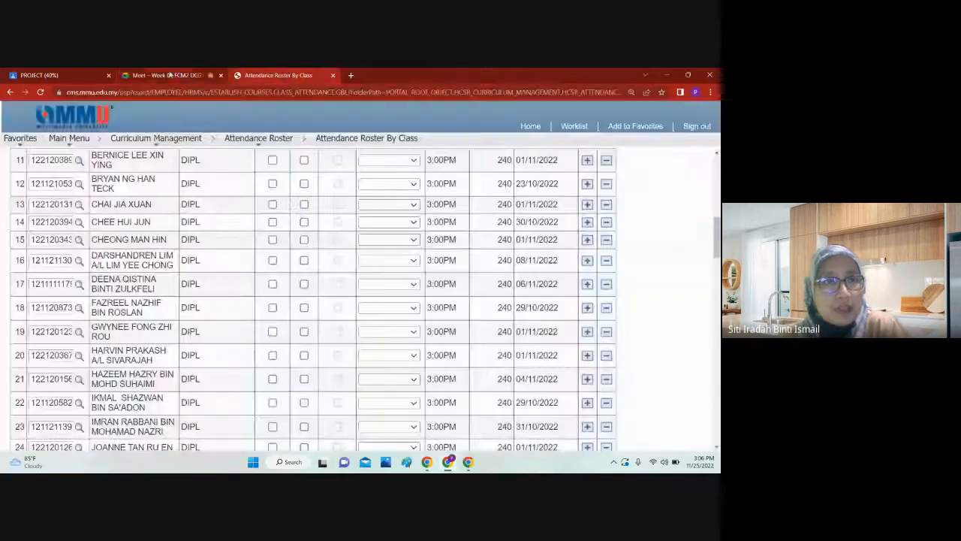
click(173, 73)
click(278, 72)
click(210, 74)
click(278, 73)
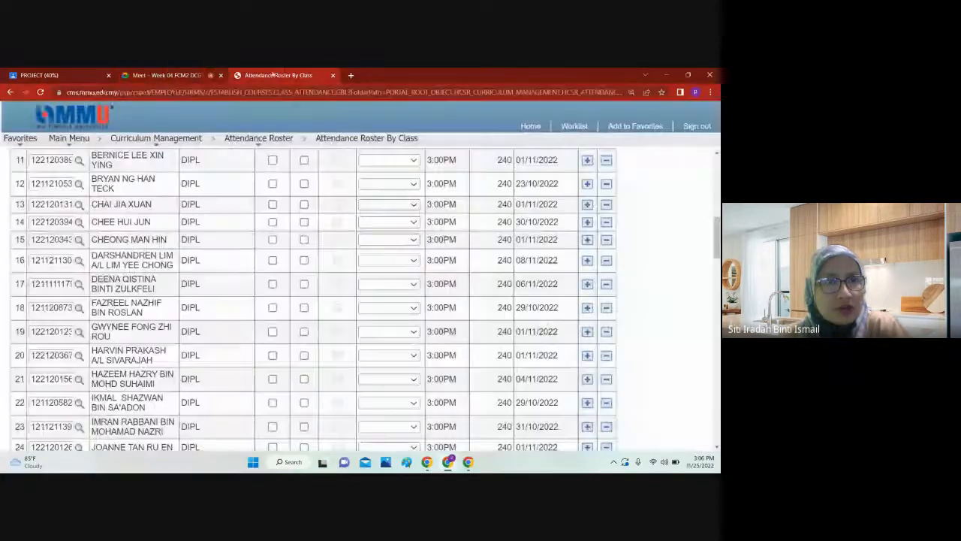
click(211, 74)
click(259, 76)
click(193, 75)
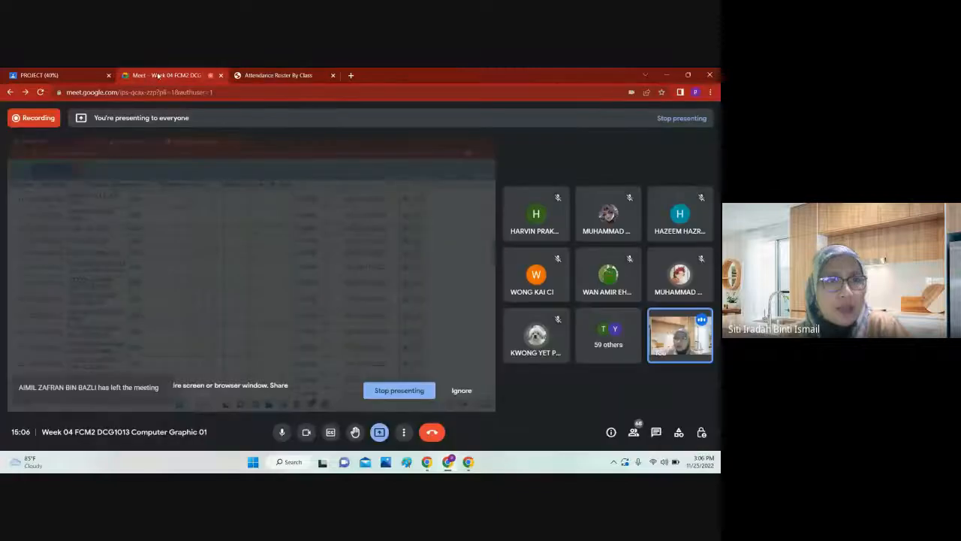
click(280, 75)
scroll(299, 193, up, 8)
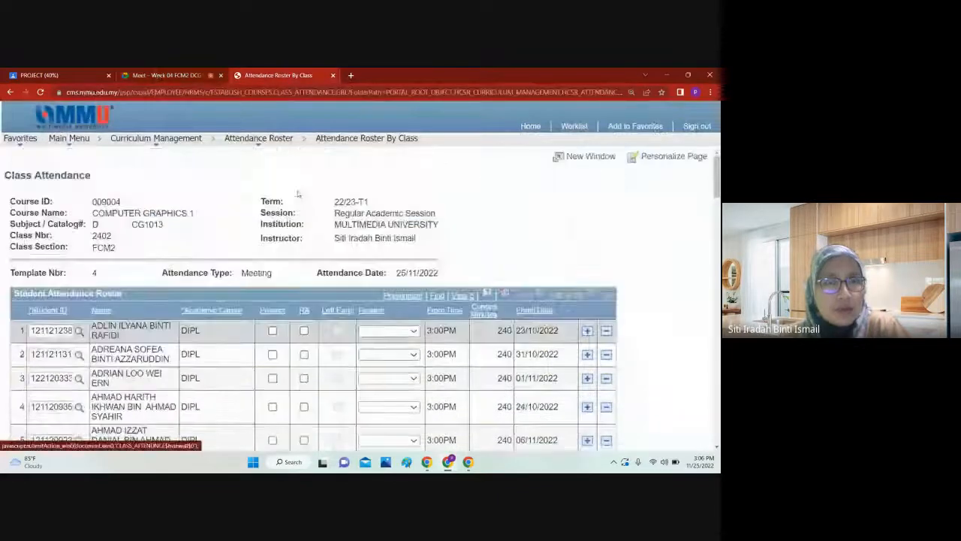
scroll(298, 193, down, 2)
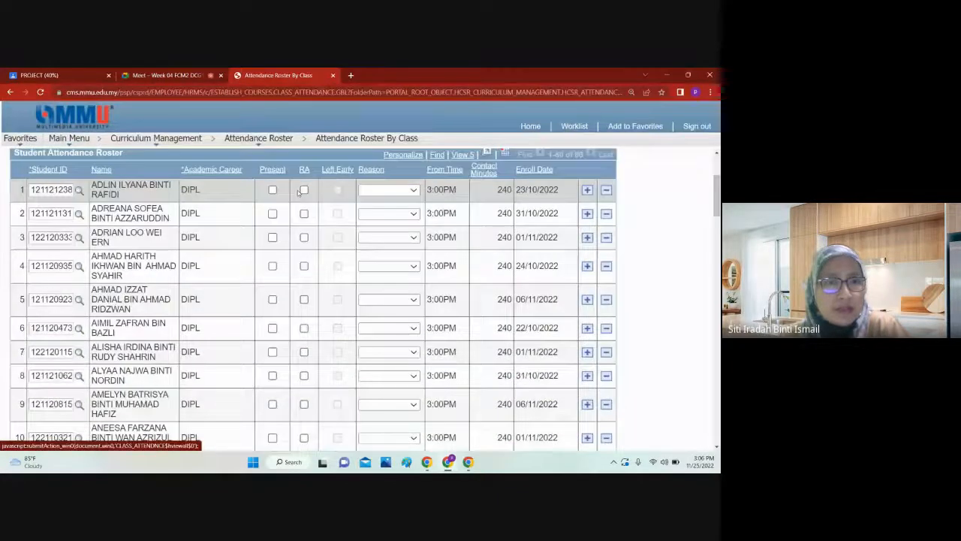
click(179, 75)
click(278, 75)
click(173, 75)
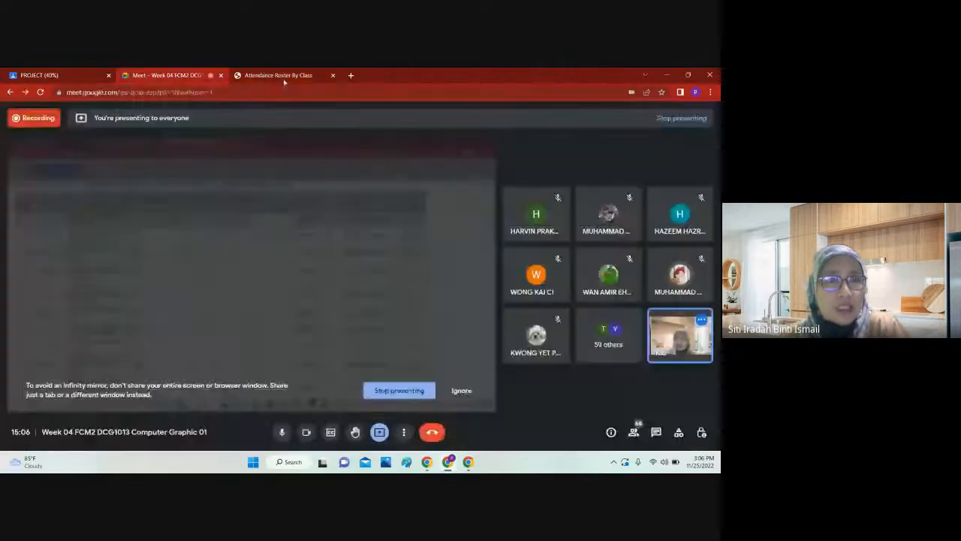
click(282, 75)
click(172, 75)
click(247, 75)
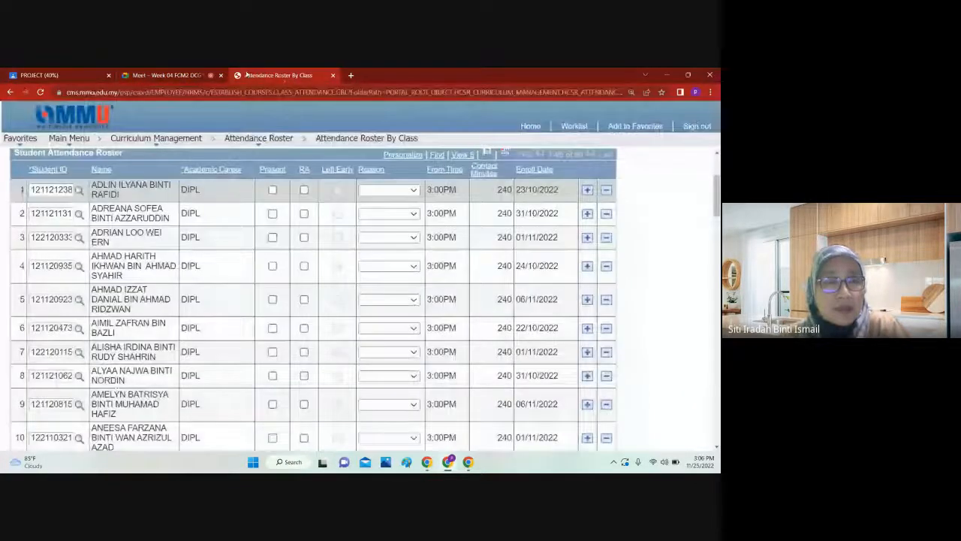
click(169, 75)
click(274, 75)
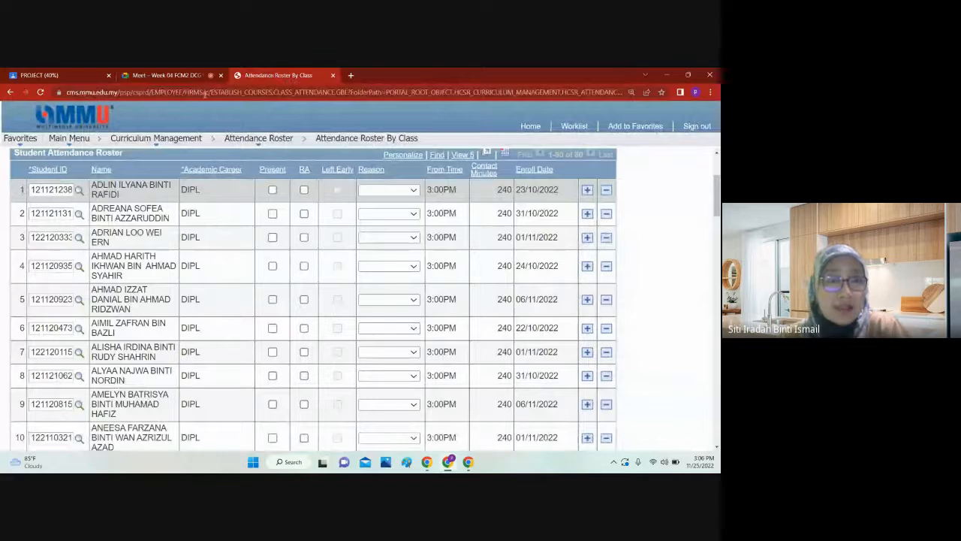
click(178, 75)
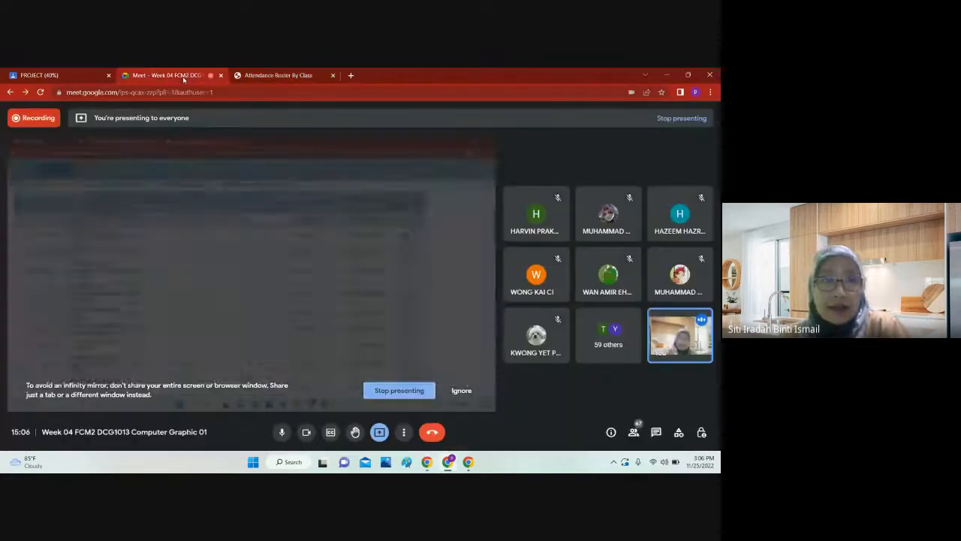
click(255, 75)
scroll(436, 229, up, 4)
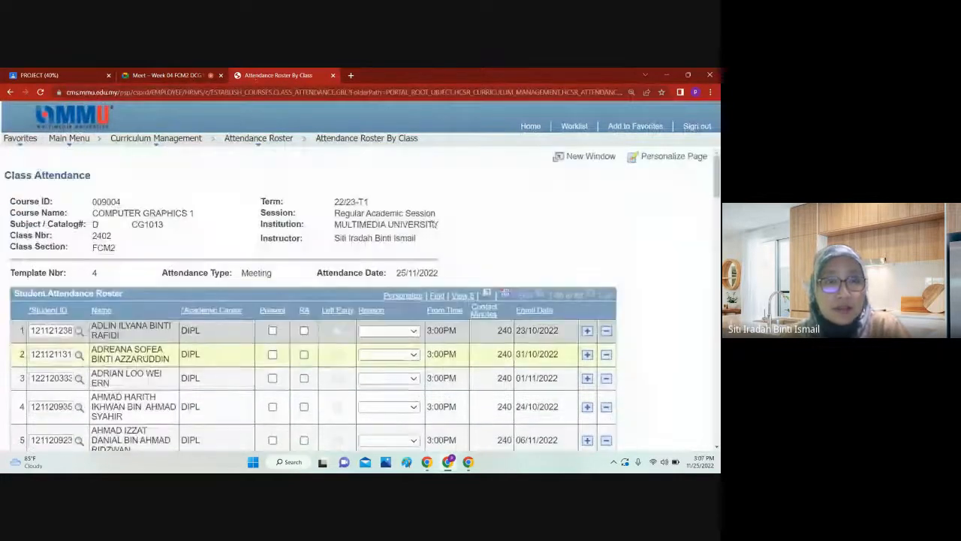
scroll(451, 218, down, 3)
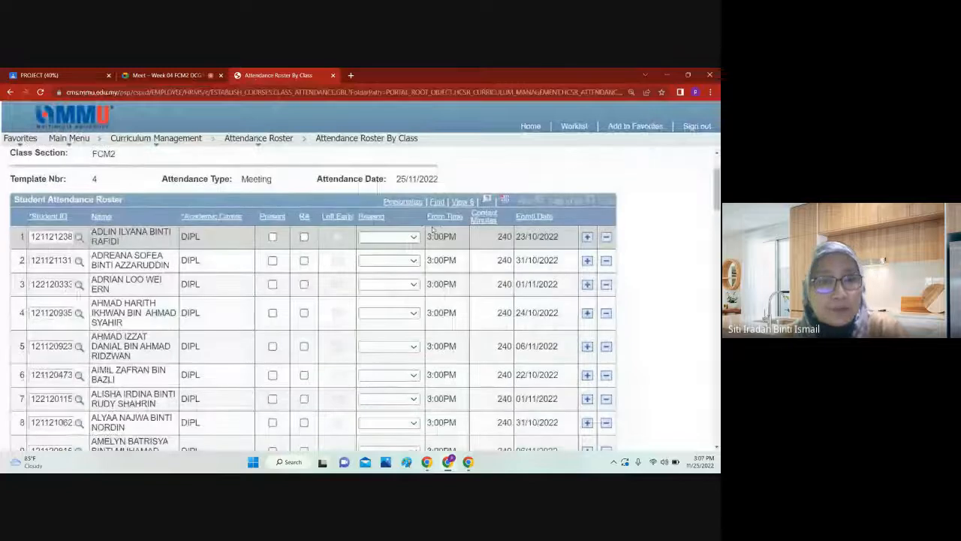
click(168, 75)
click(256, 75)
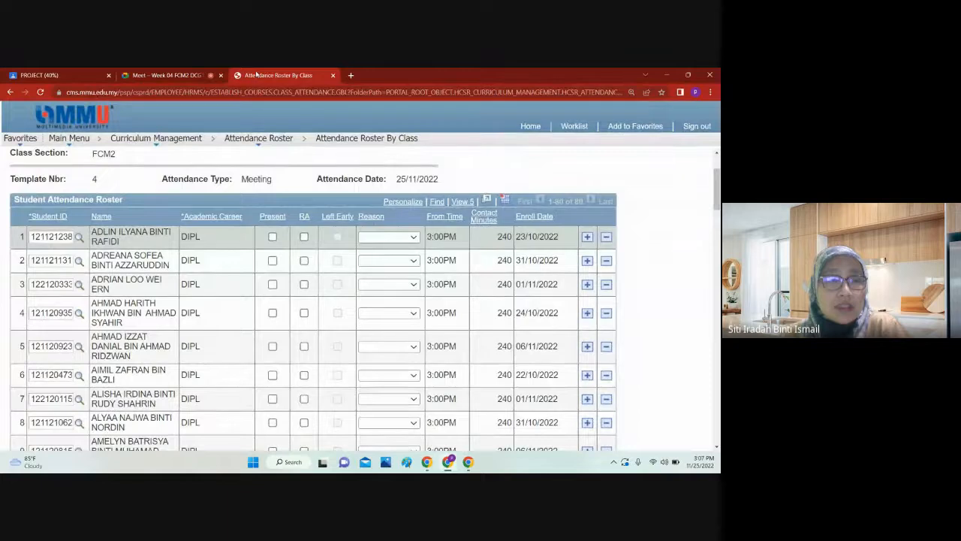
click(201, 75)
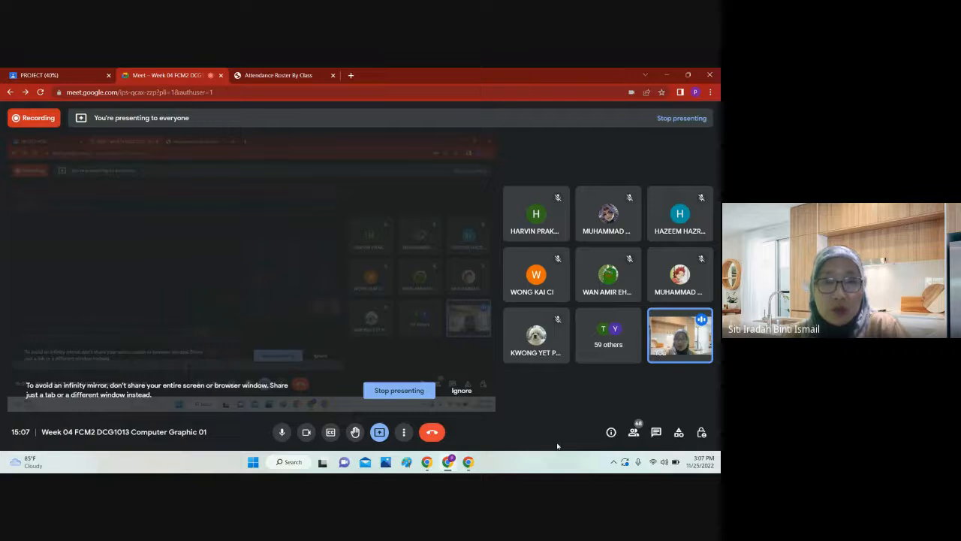
Step: Mark the first student on the FCM2 attendance roster as present, checking the Google Meet call for a response
click(278, 76)
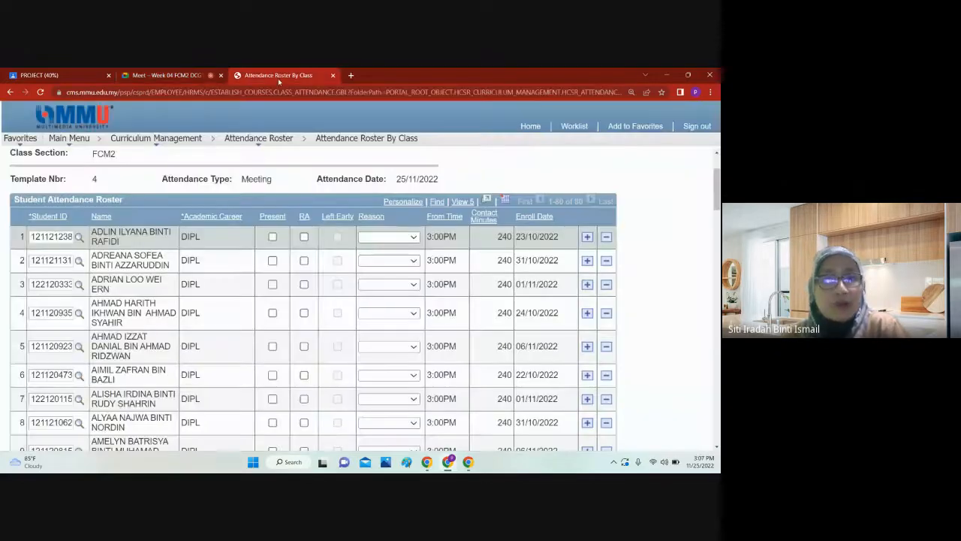
click(272, 236)
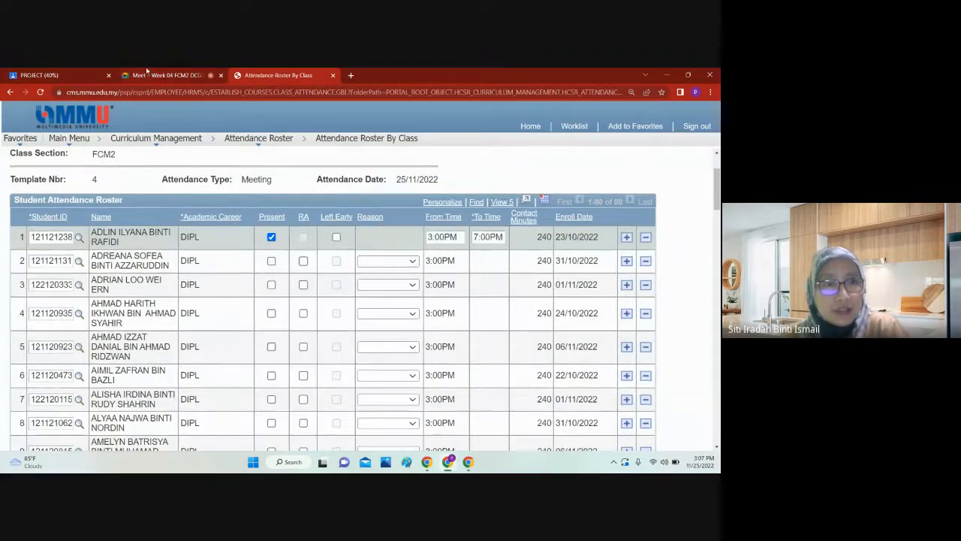
click(146, 76)
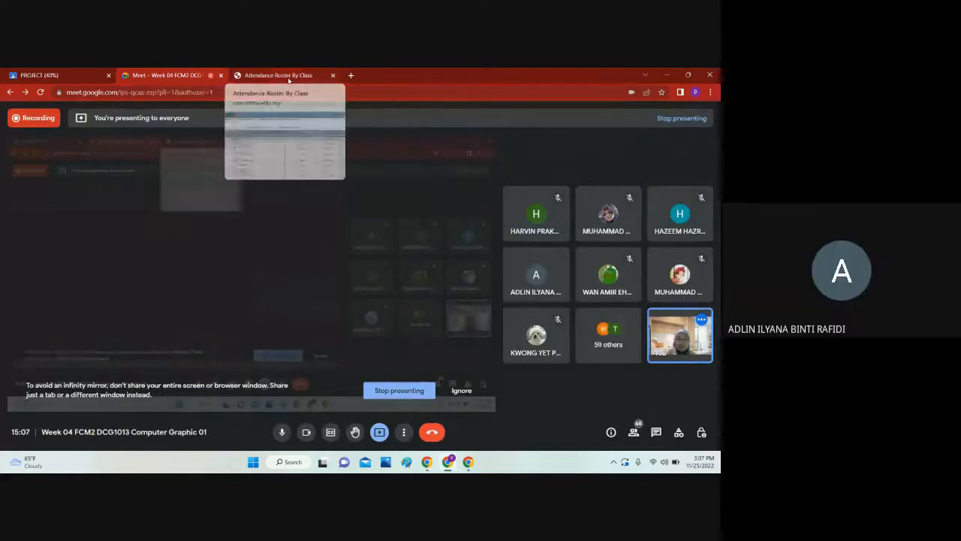
click(288, 77)
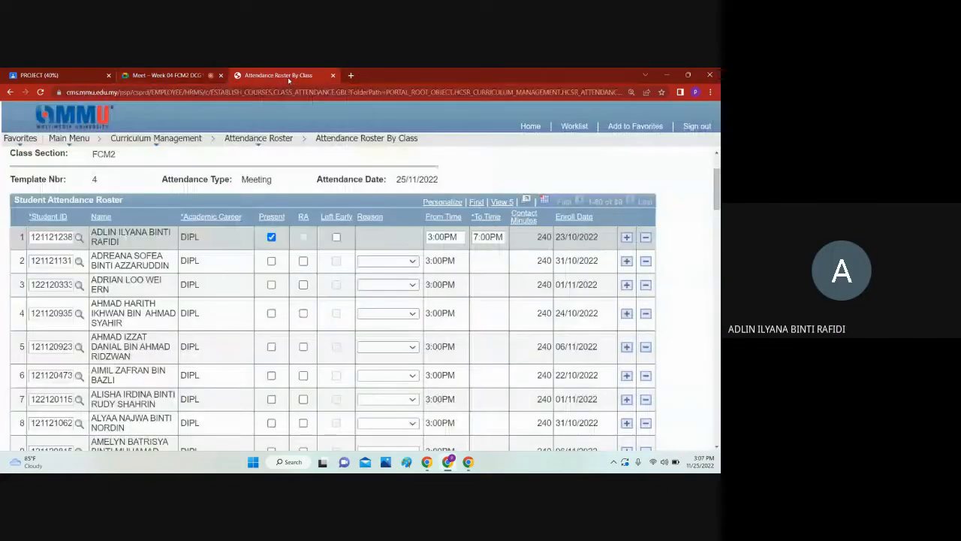
Step: Mark the second and third students on the attendance roster as present
click(272, 261)
click(167, 72)
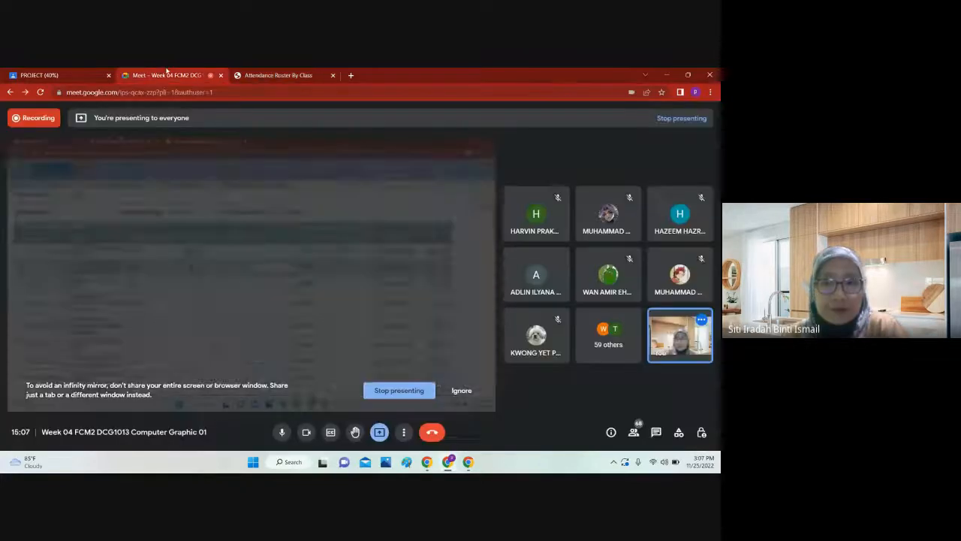
click(279, 76)
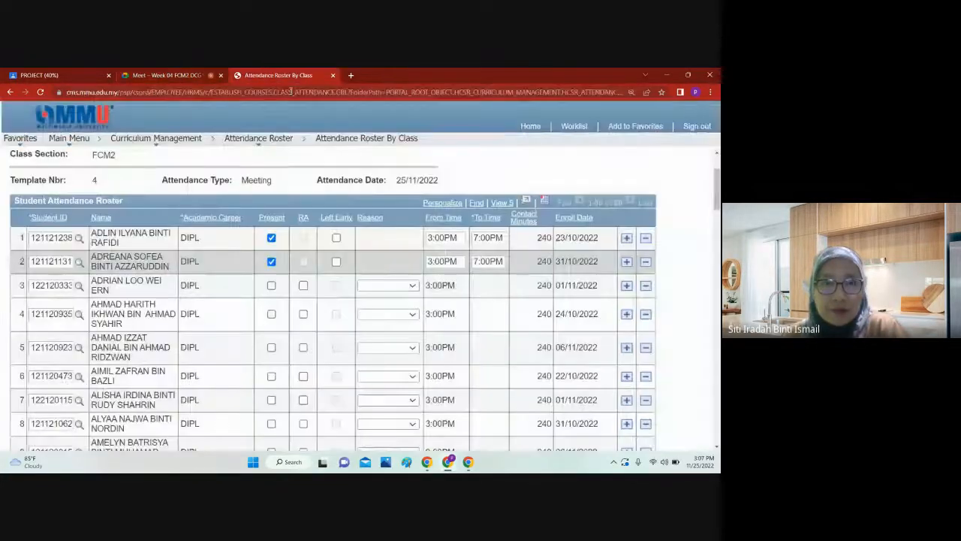
click(167, 75)
click(266, 75)
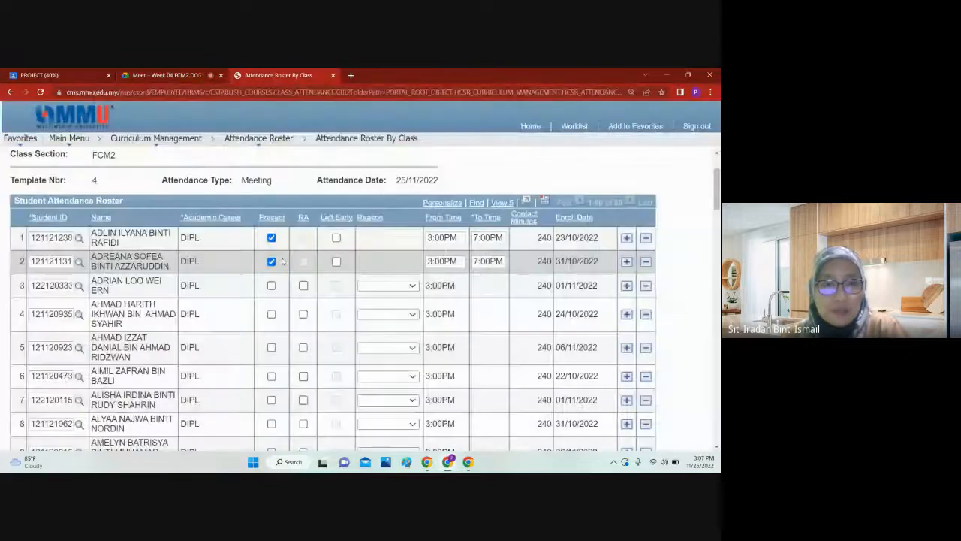
scroll(248, 266, down, 1)
click(271, 238)
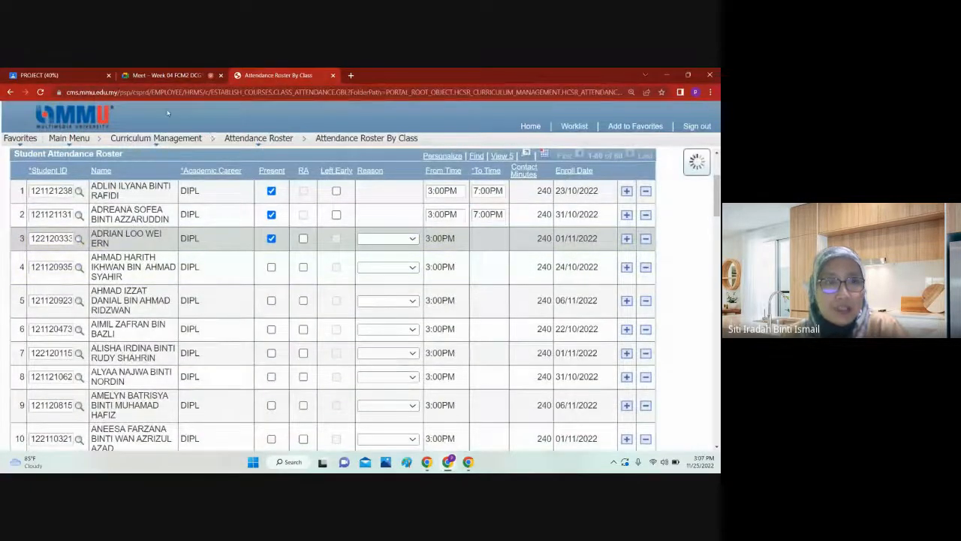
Step: Switch to the Google Meet call and open its list of participants
click(167, 75)
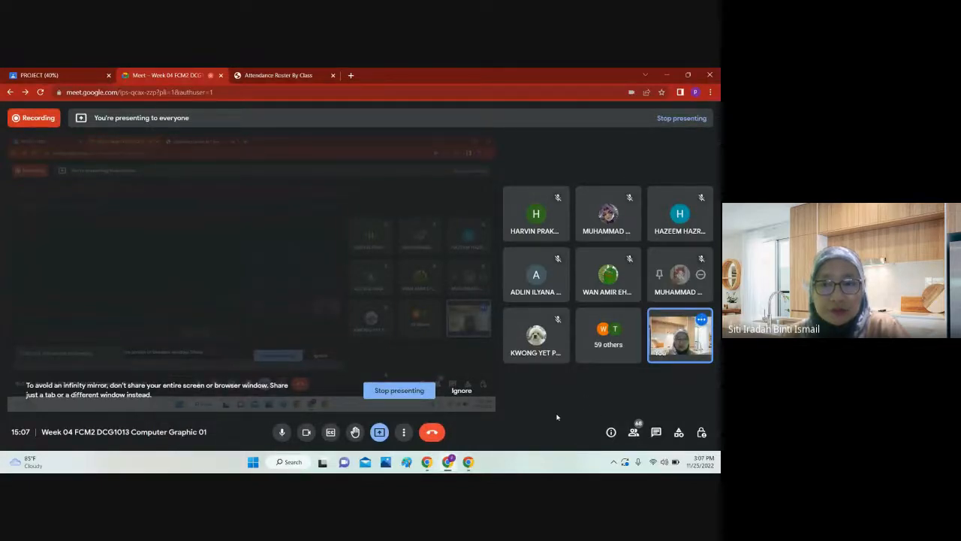
click(634, 433)
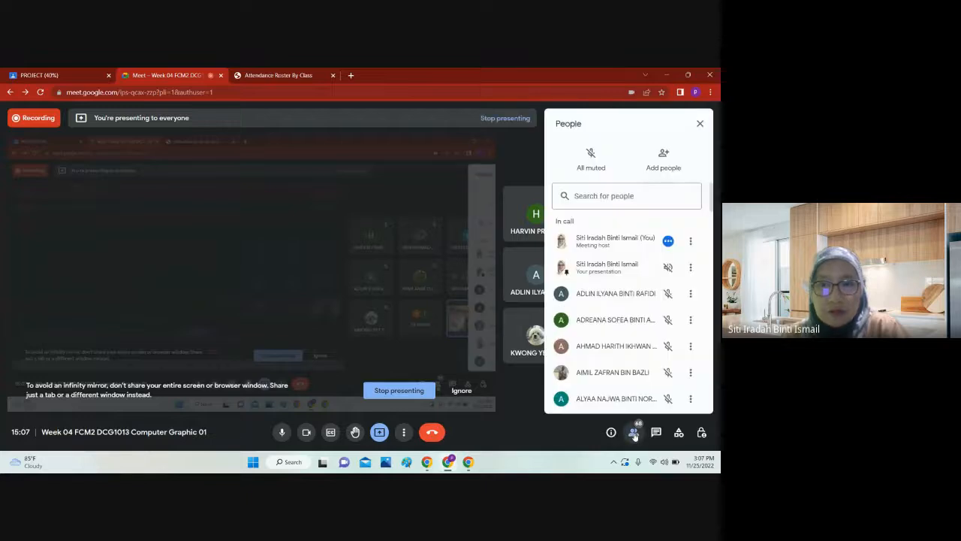
Step: Clear the third student's present mark on the attendance roster and mark the fourth student as present, checking the Google Meet call
click(266, 72)
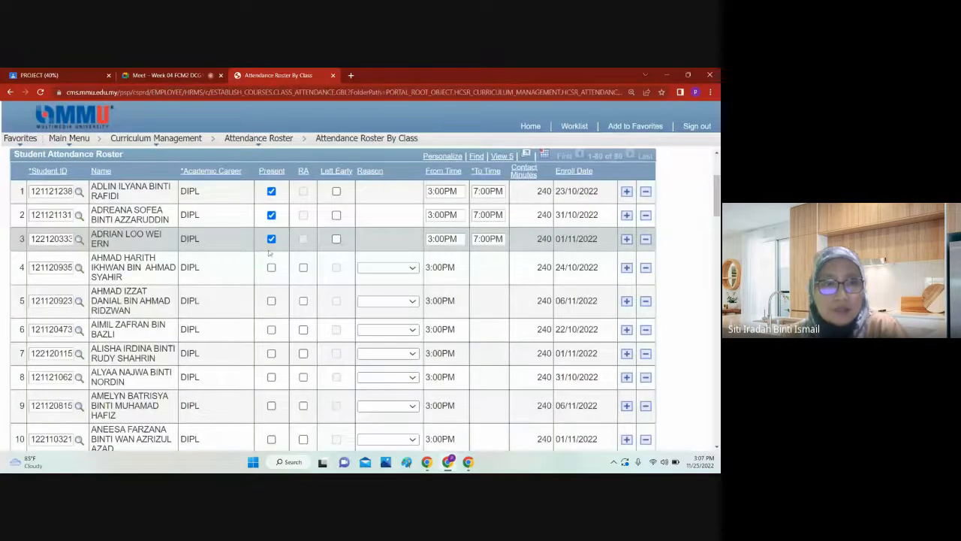
click(271, 267)
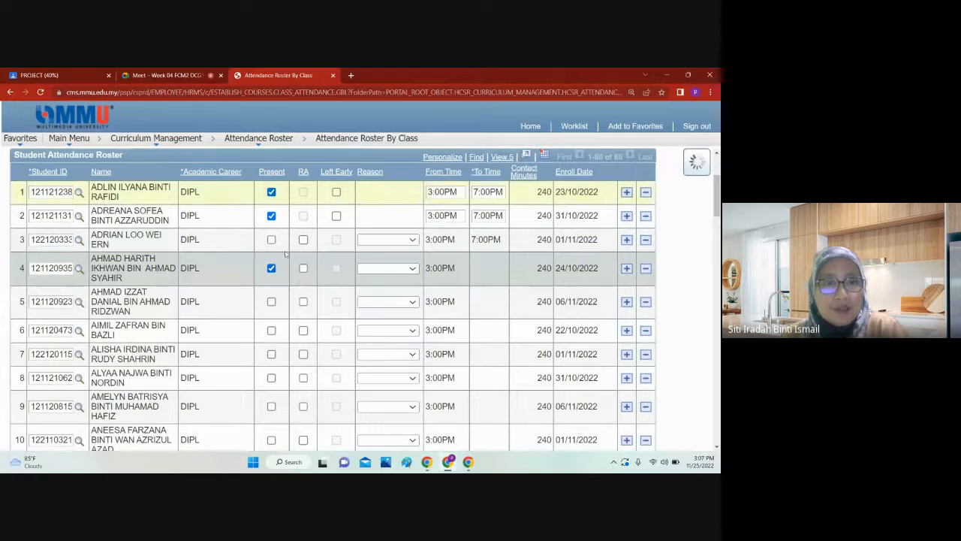
click(172, 74)
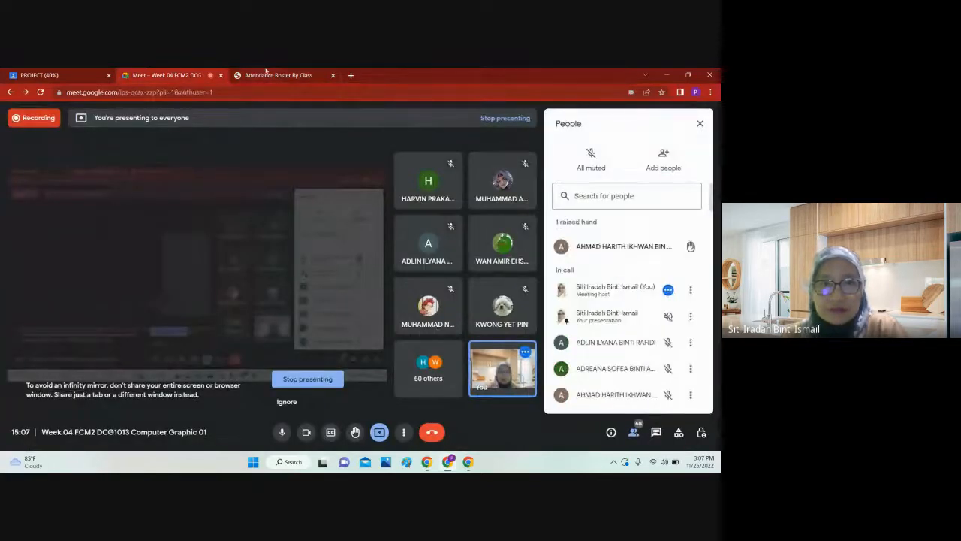
click(274, 75)
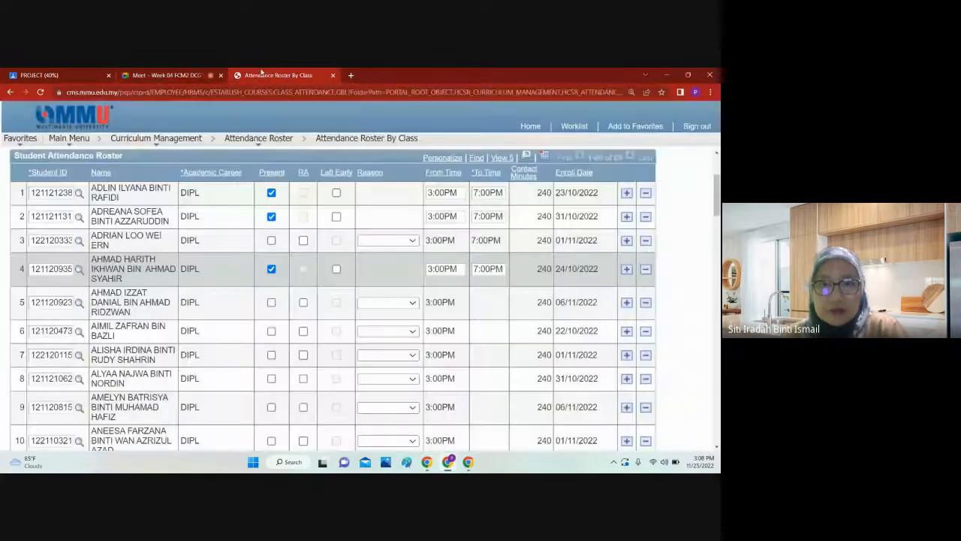
Step: Mark the fifth and sixth students on the roster as present, checking the Google Meet call after each one
click(271, 303)
click(171, 76)
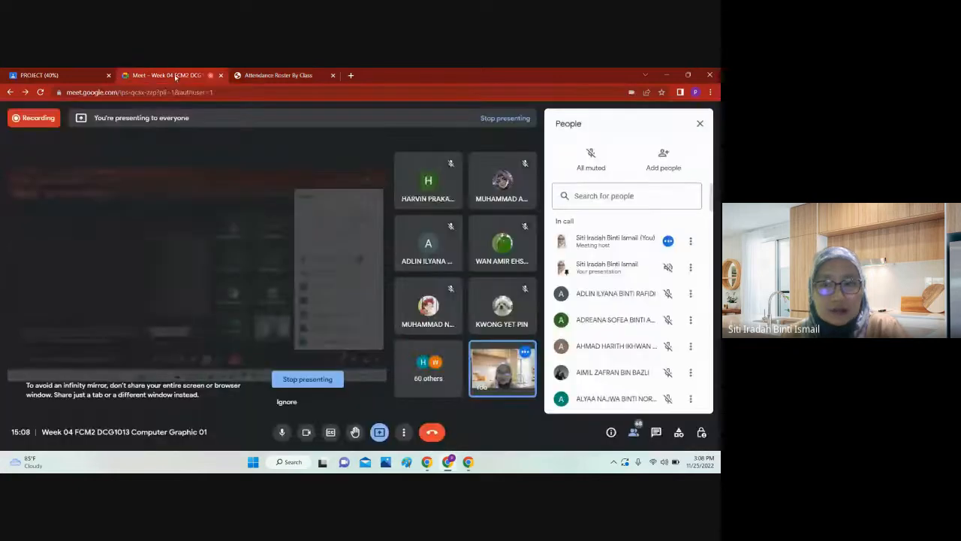
click(252, 76)
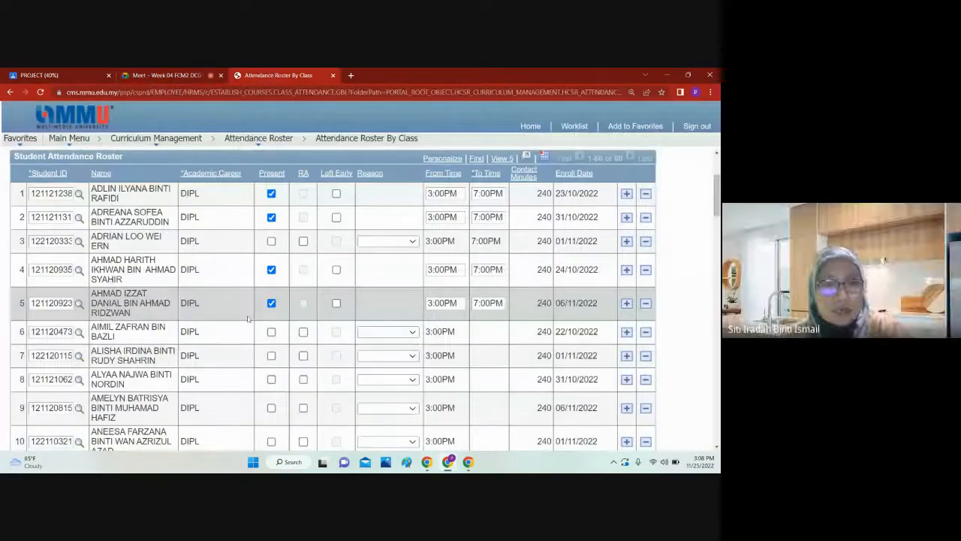
scroll(248, 320, down, 1)
scroll(253, 311, down, 1)
click(271, 238)
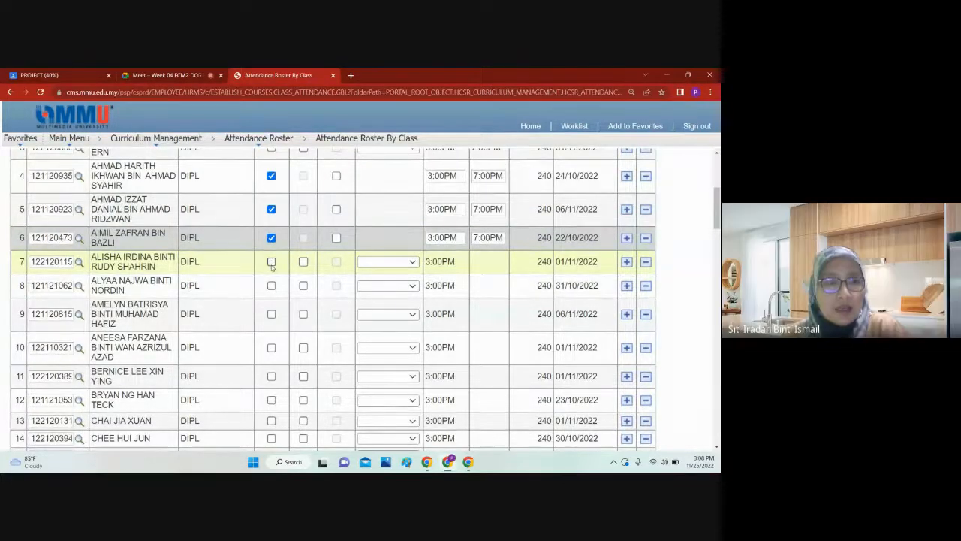
click(166, 75)
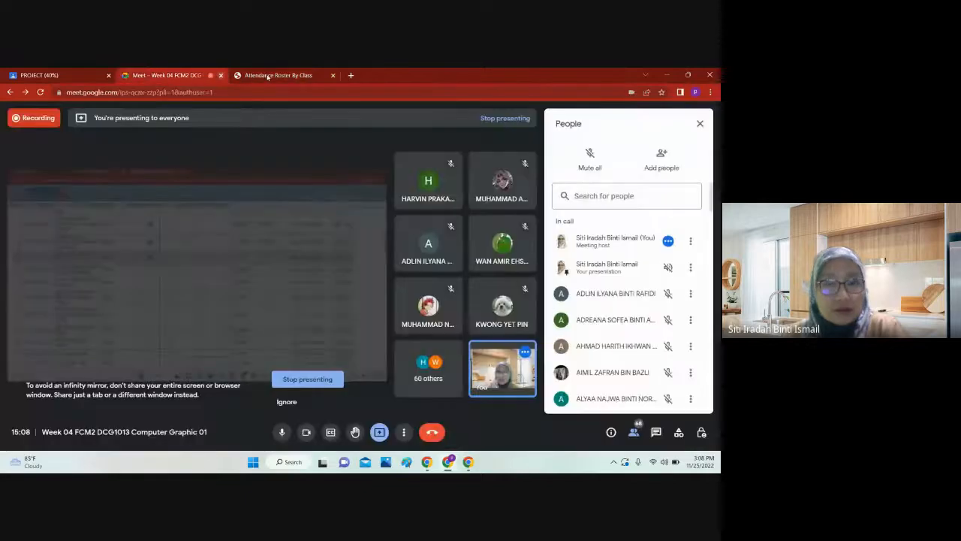
click(270, 75)
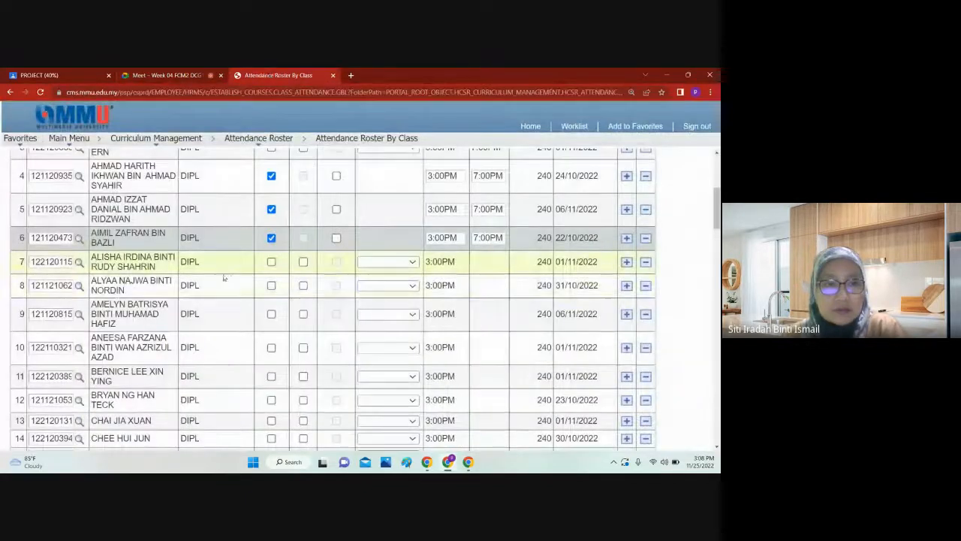
Step: Leave the seventh student unmarked and mark the eighth and ninth students as present, checking the Meet call for each response
click(271, 285)
click(164, 75)
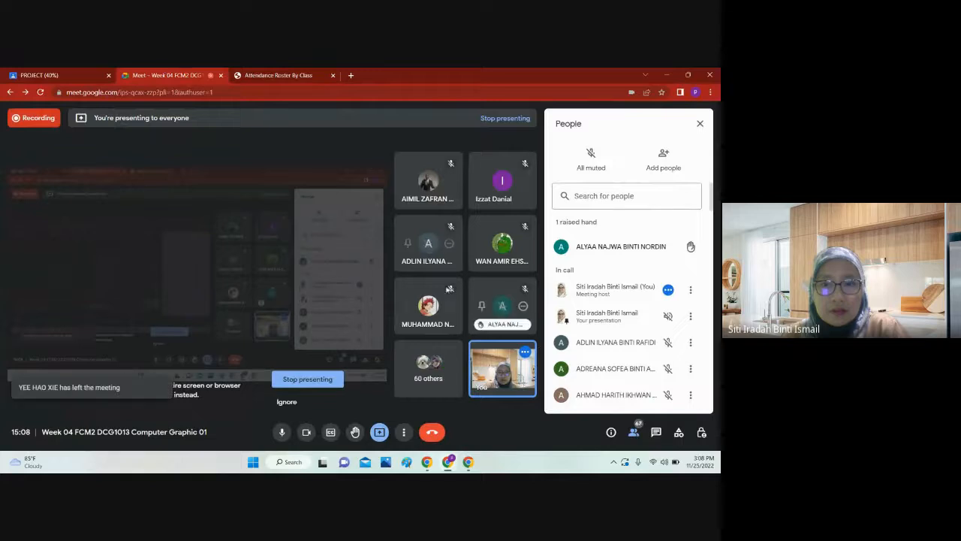
click(278, 76)
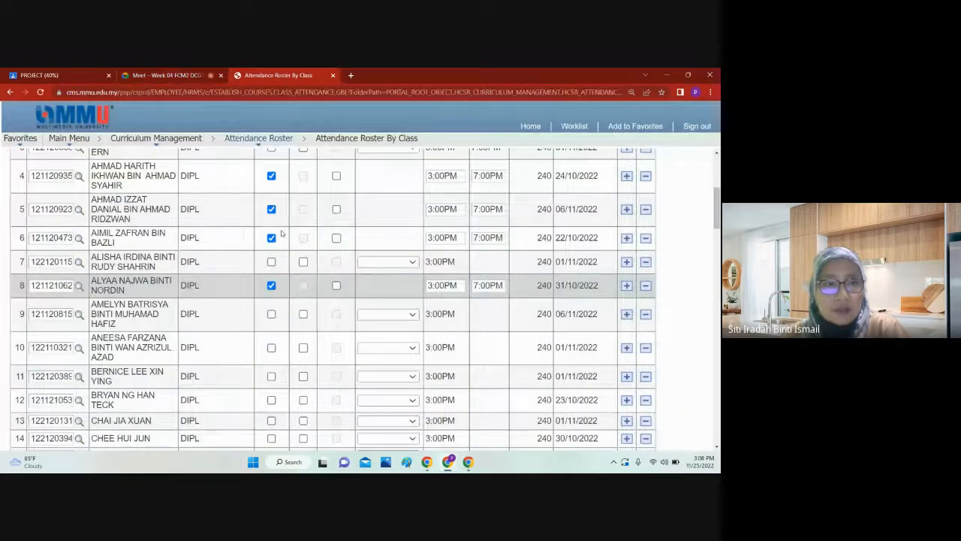
click(271, 314)
click(167, 75)
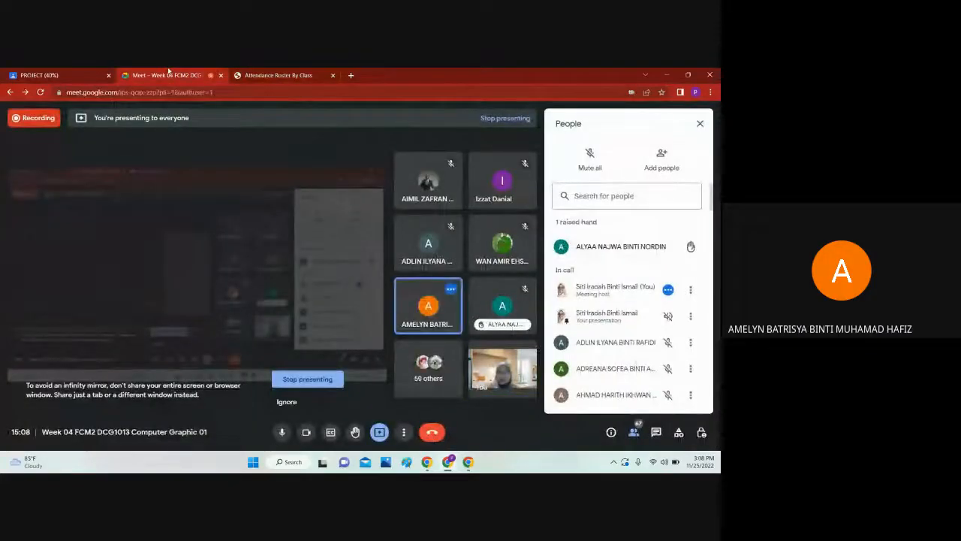
click(270, 75)
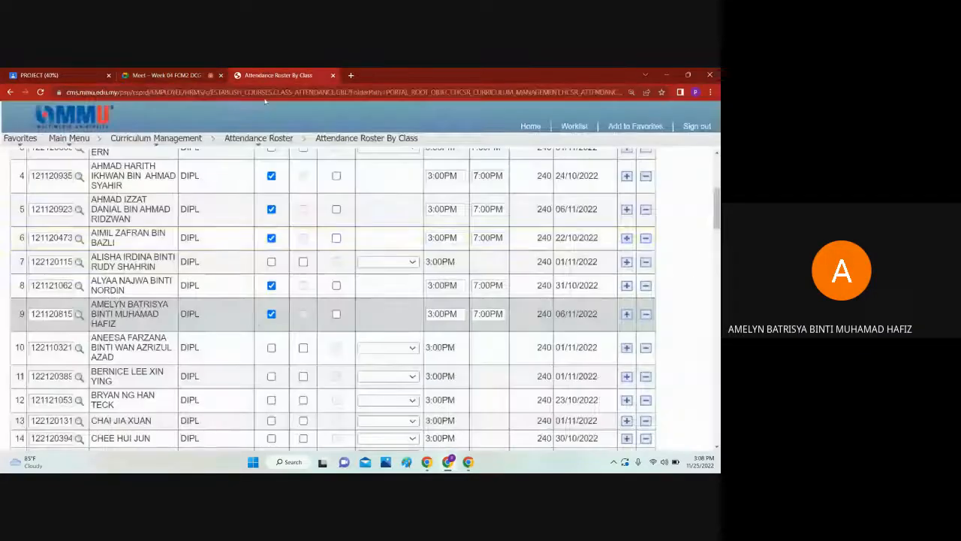
Step: Mark the tenth and eleventh students on the attendance roster as present
click(271, 346)
click(215, 77)
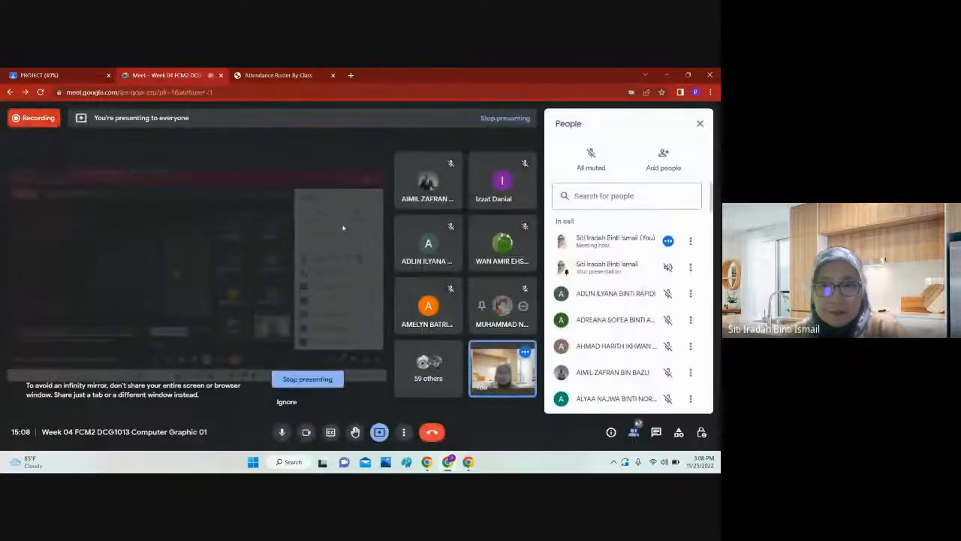
click(284, 76)
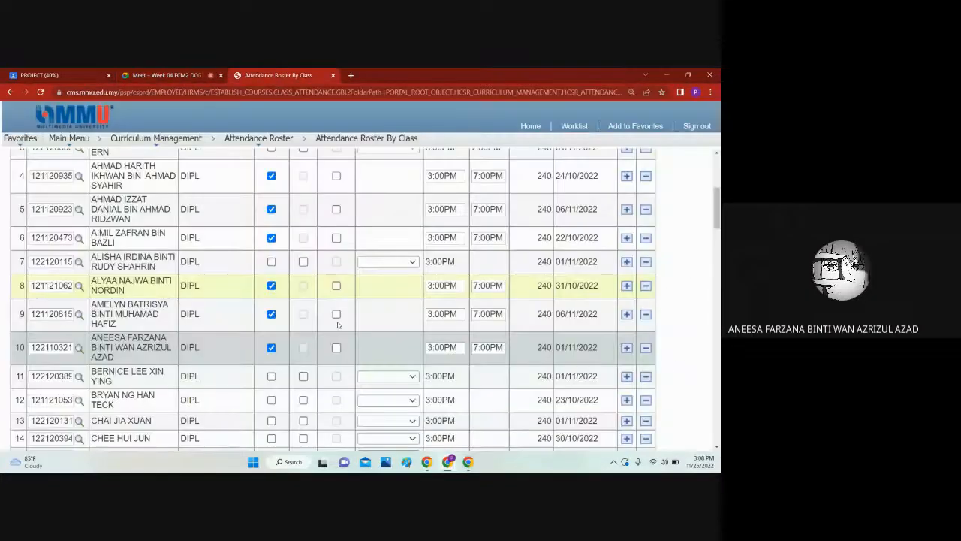
scroll(338, 325, down, 1)
click(271, 329)
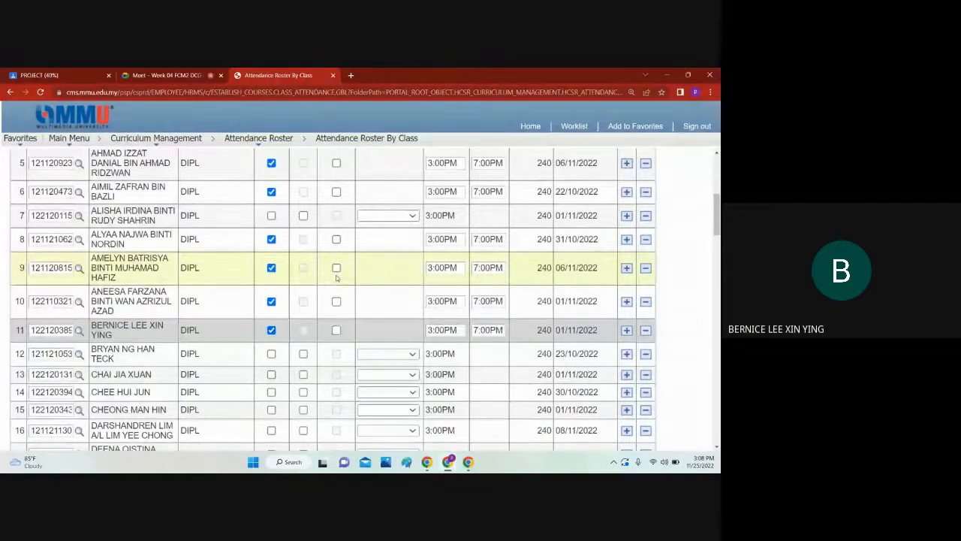
Step: Try marking the twelfth student as present, looking for that student in the Google Meet participant list
scroll(336, 277, down, 2)
click(271, 260)
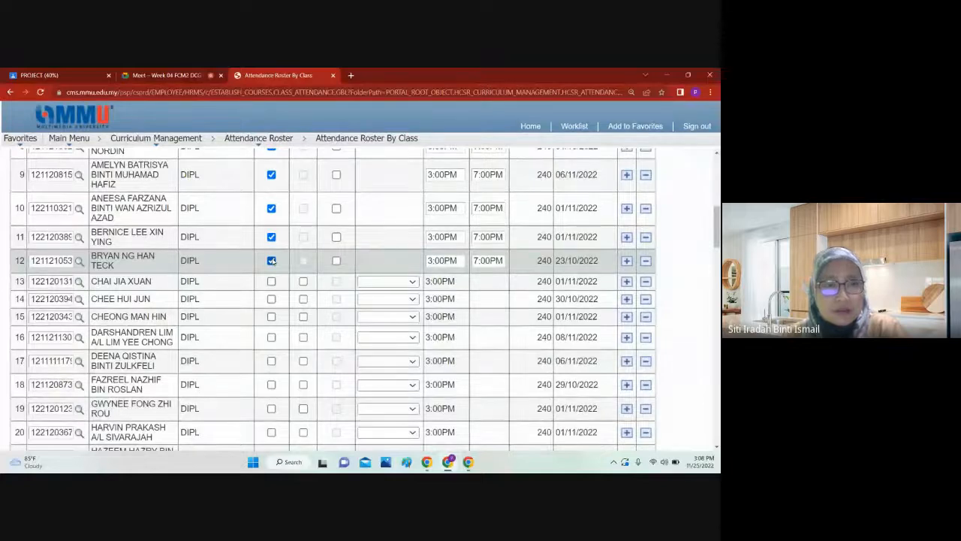
click(167, 75)
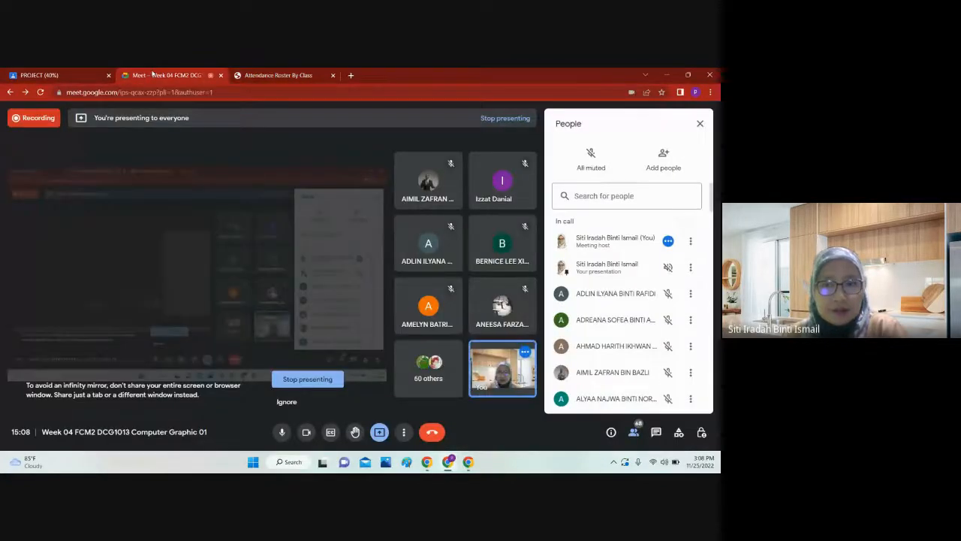
scroll(616, 297, down, 3)
scroll(616, 297, down, 2)
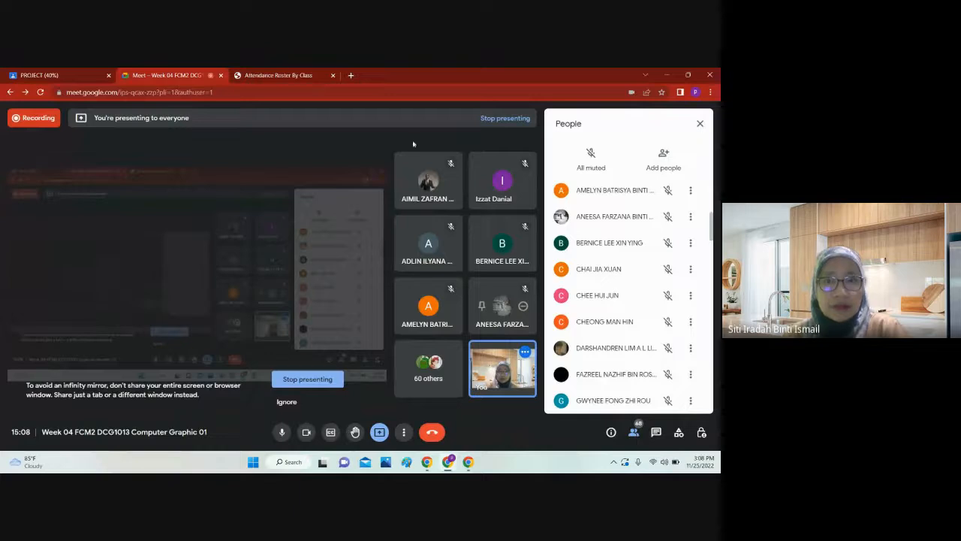
key(ctrl+Tab)
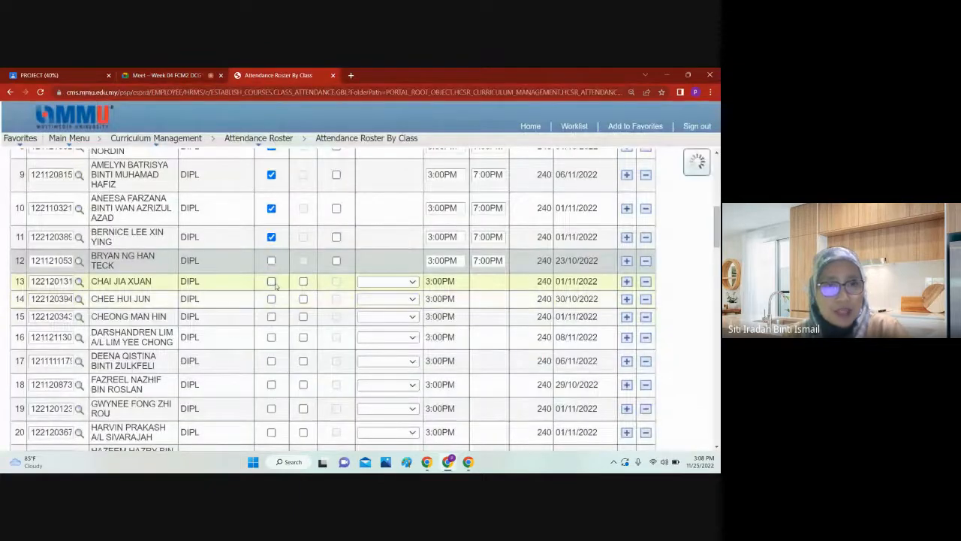
Step: Mark the thirteenth and fourteenth students as present, checking the Google Meet call for each of them
click(271, 281)
click(174, 73)
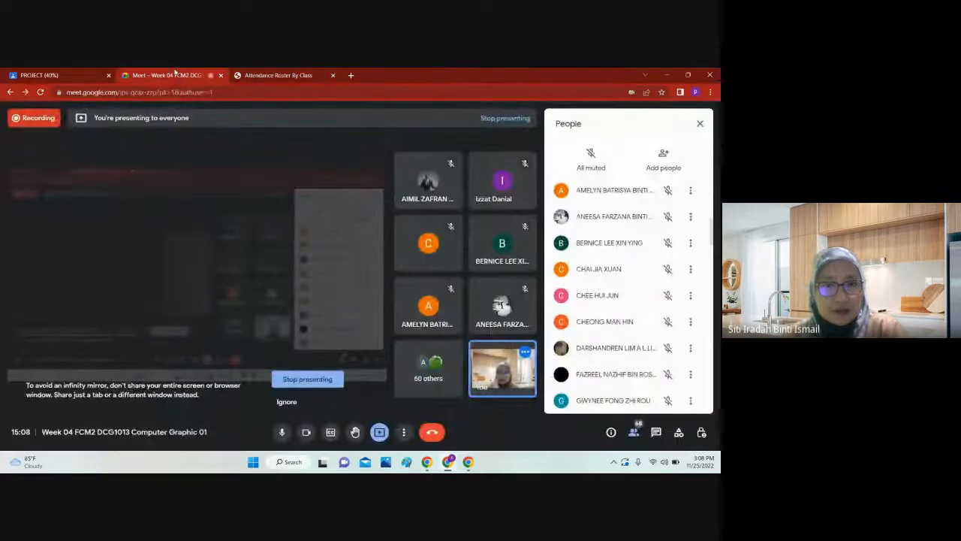
key(ctrl+Tab)
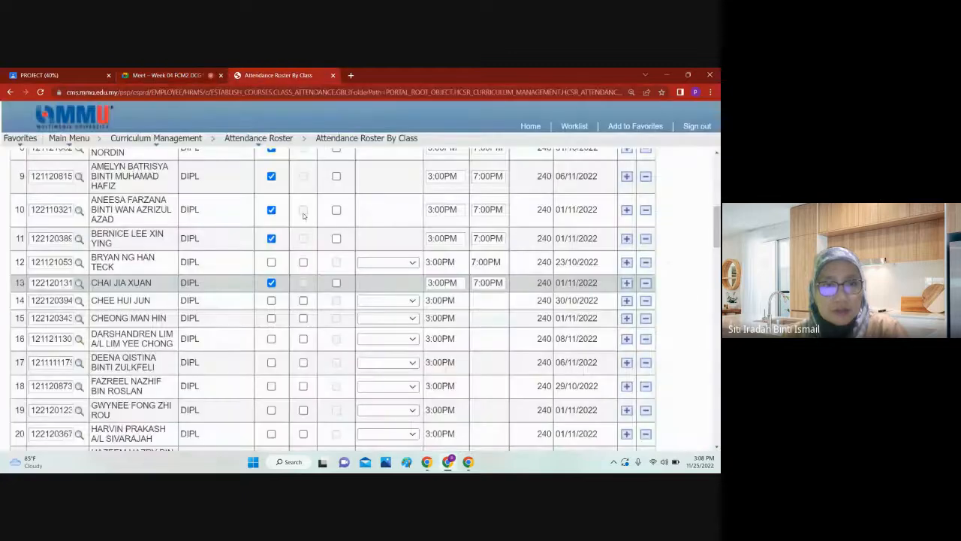
click(271, 300)
click(141, 72)
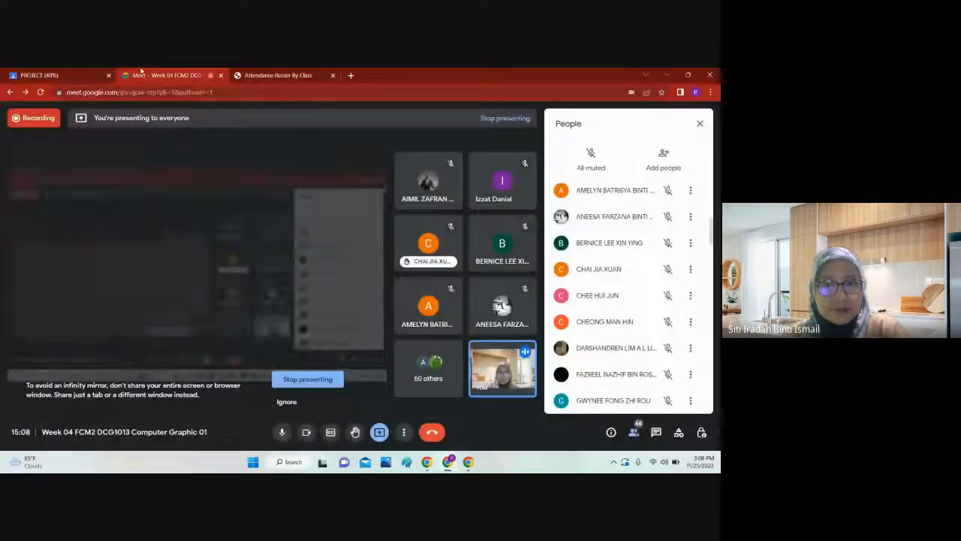
click(279, 71)
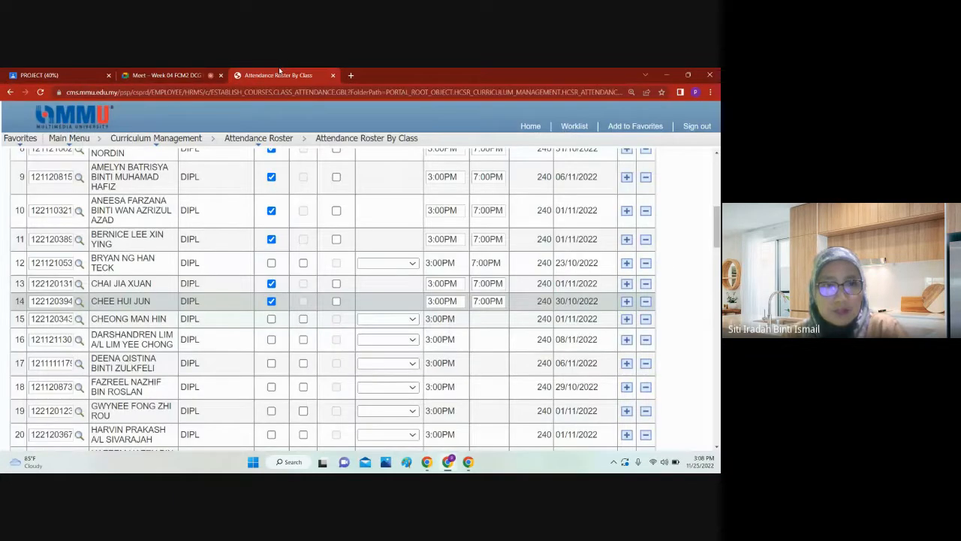
Step: Mark the fifteenth and sixteenth students as present, checking each one against the Google Meet participants
click(271, 319)
click(167, 75)
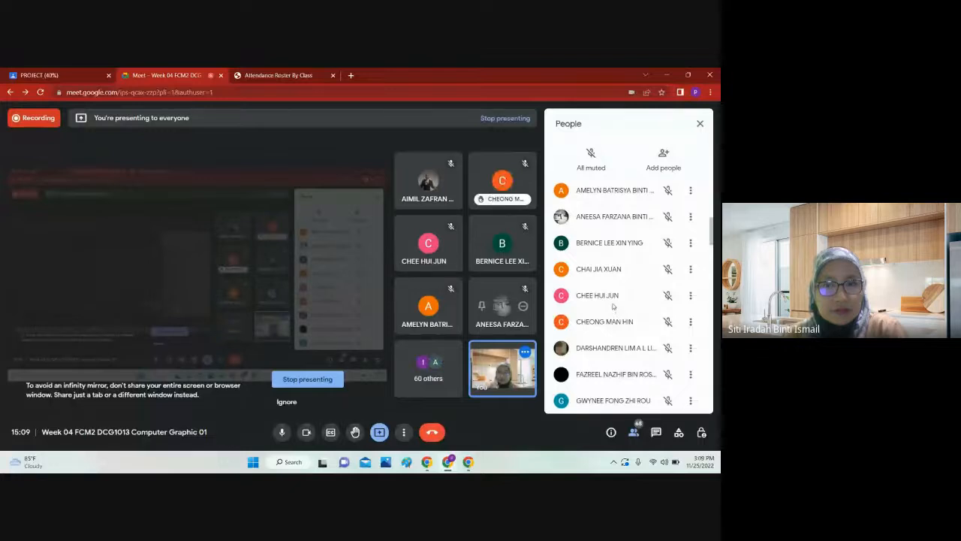
click(279, 75)
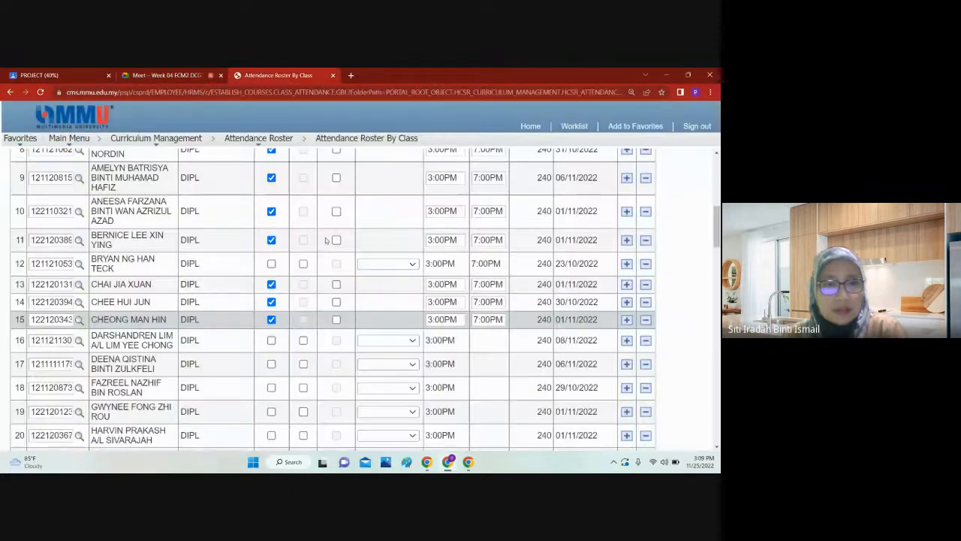
click(271, 340)
click(147, 73)
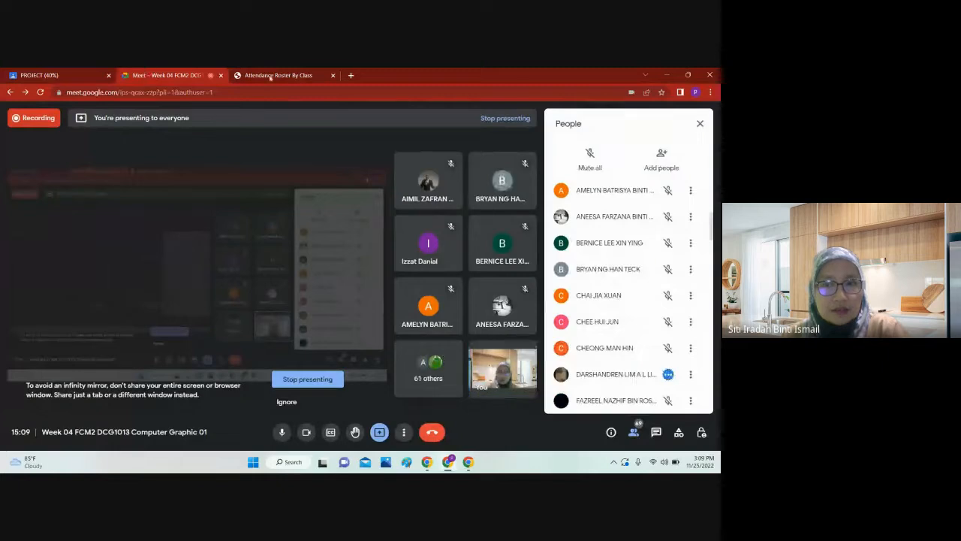
click(279, 75)
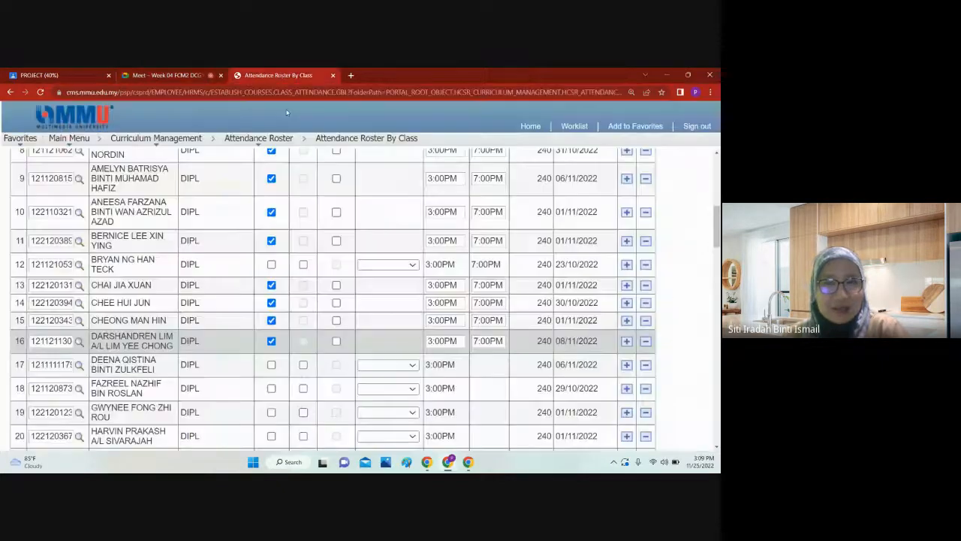
Step: Try marking the seventeenth student as present, looking for that student among the Google Meet participants
click(274, 366)
click(181, 76)
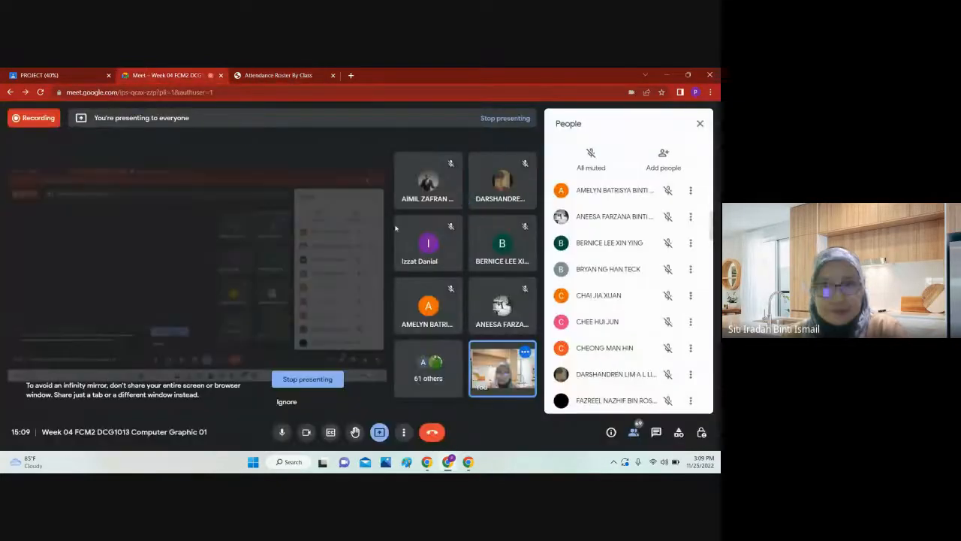
scroll(607, 283, down, 2)
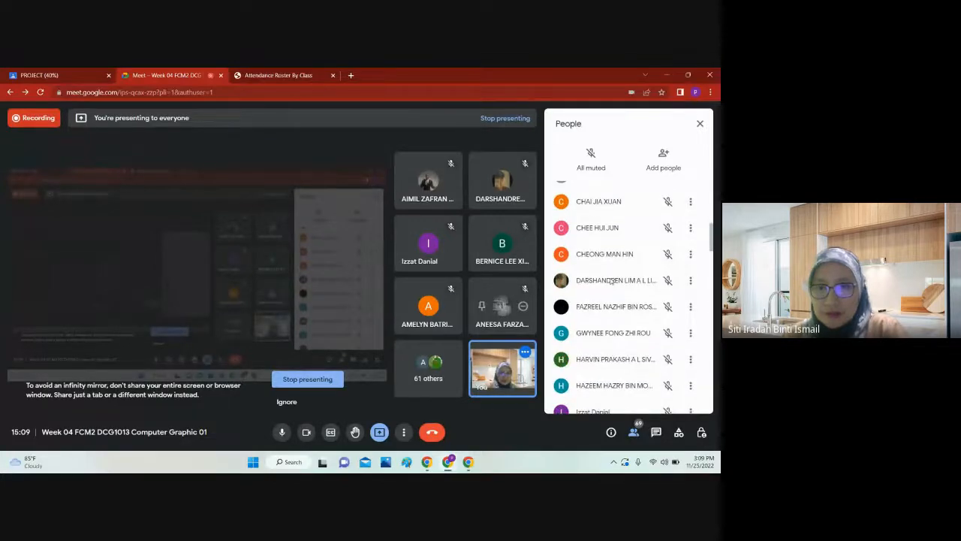
click(279, 75)
Step: Mark the eighteenth and nineteenth students on the roster as present, checking the Google Meet call in between
click(271, 388)
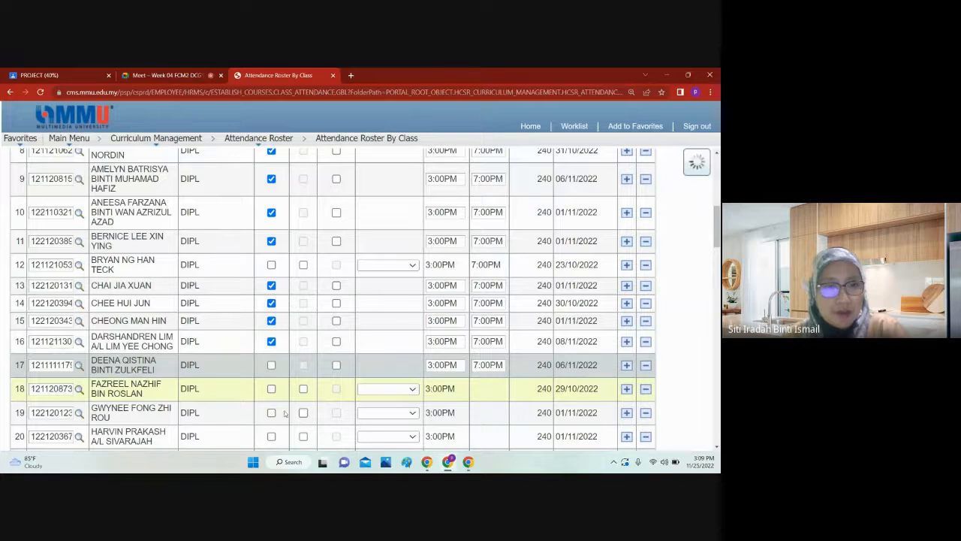
scroll(319, 357, down, 2)
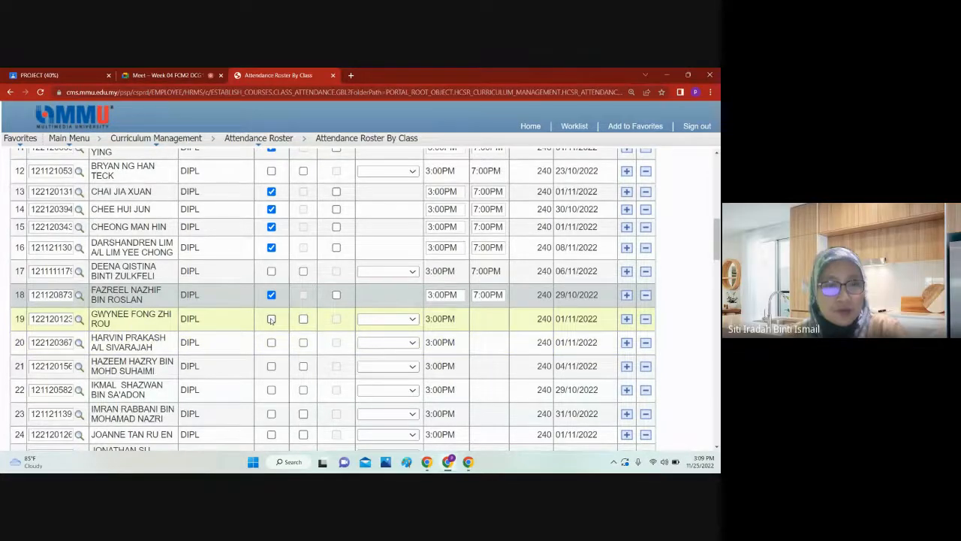
click(153, 76)
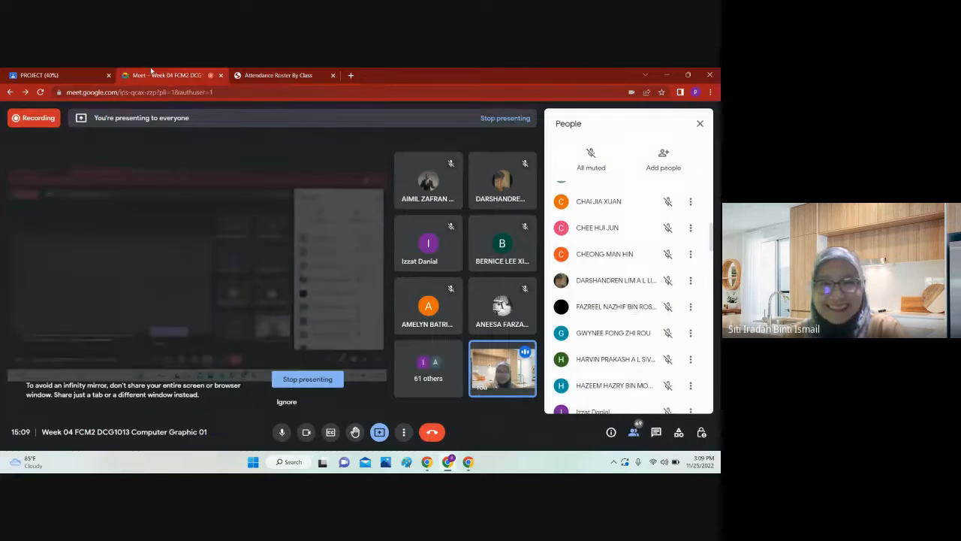
click(255, 74)
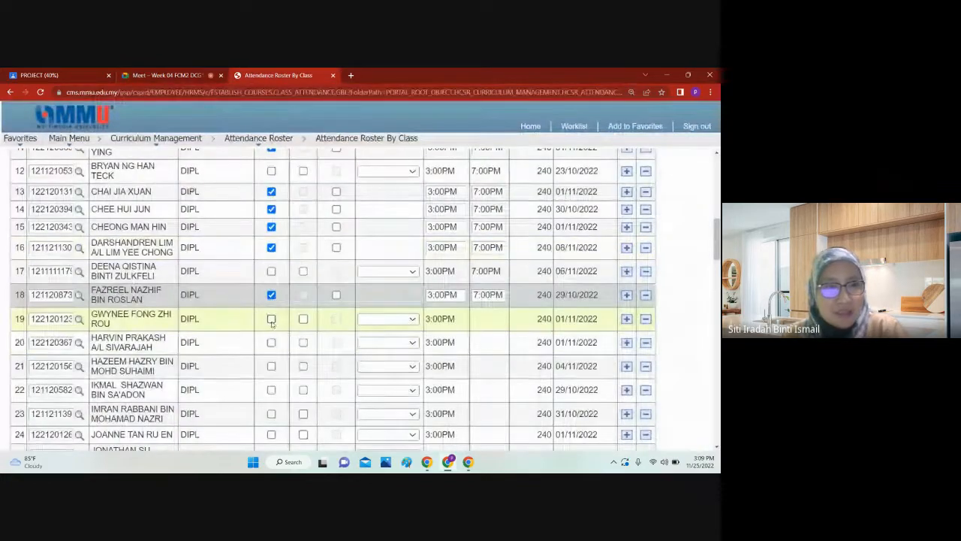
click(271, 320)
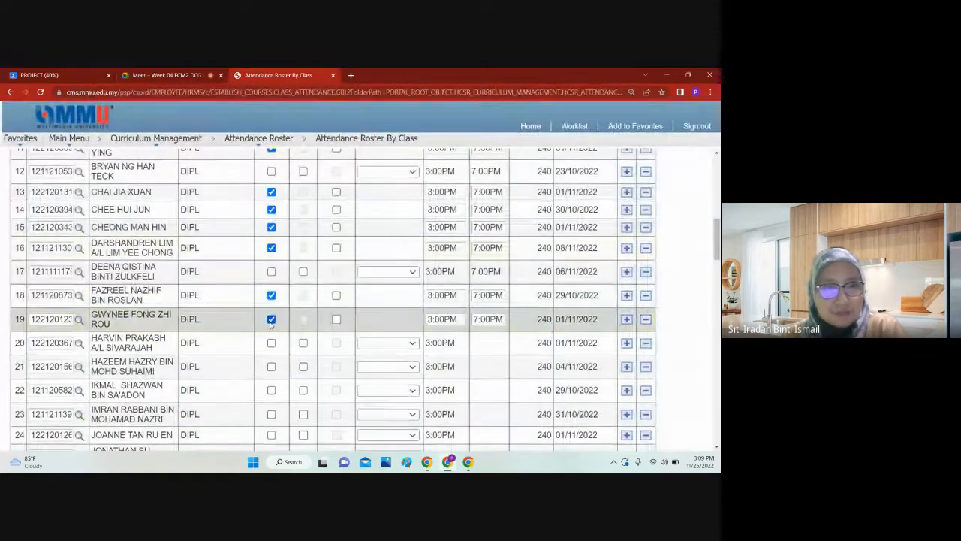
Step: Mark the twentieth and twenty-first students on the roster as present
click(271, 342)
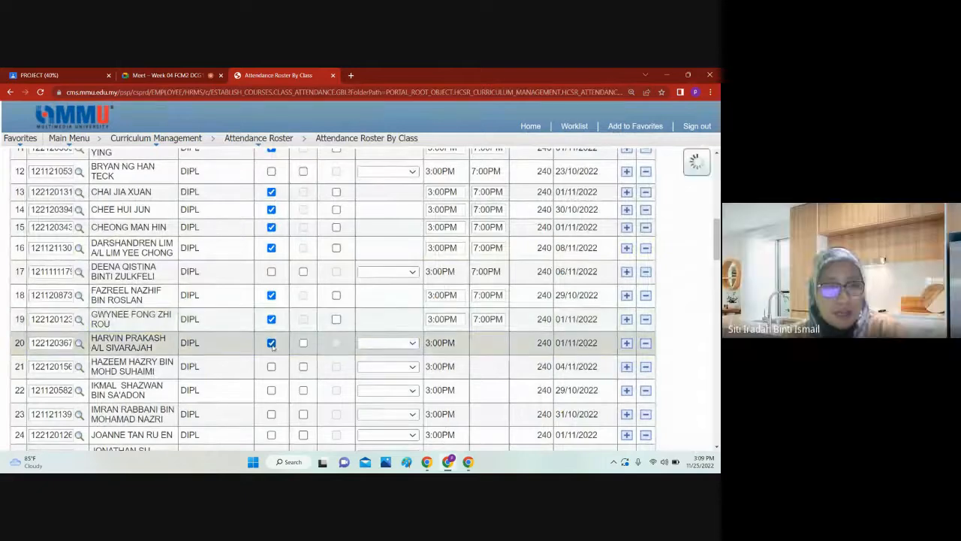
scroll(275, 347, down, 1)
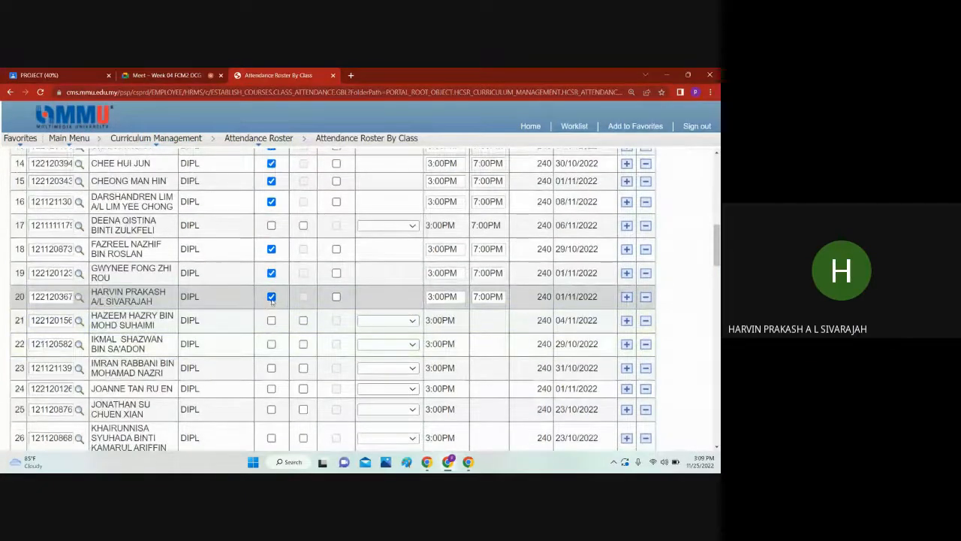
click(271, 319)
scroll(274, 322, down, 1)
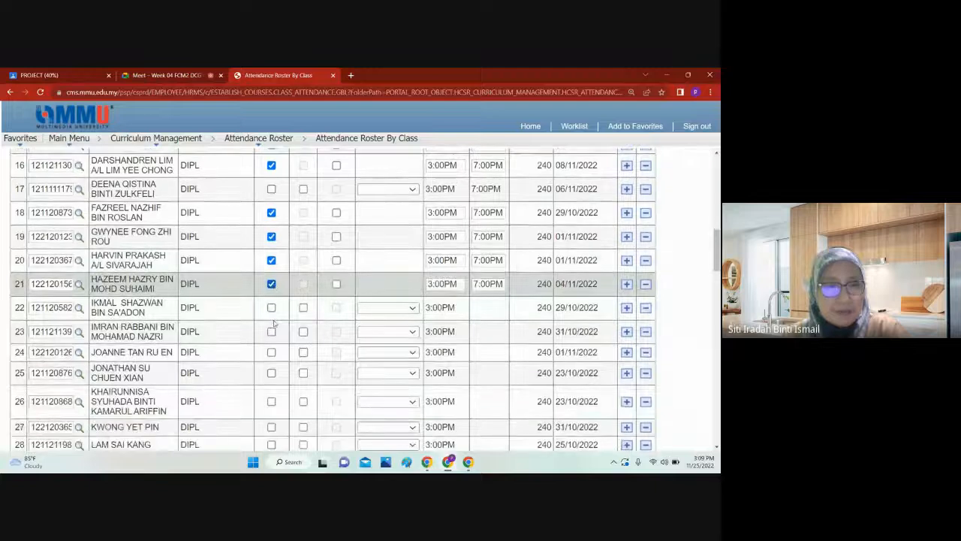
Step: Try marking the twenty-second and twenty-third students as present, looking for them among the Google Meet participants
click(271, 298)
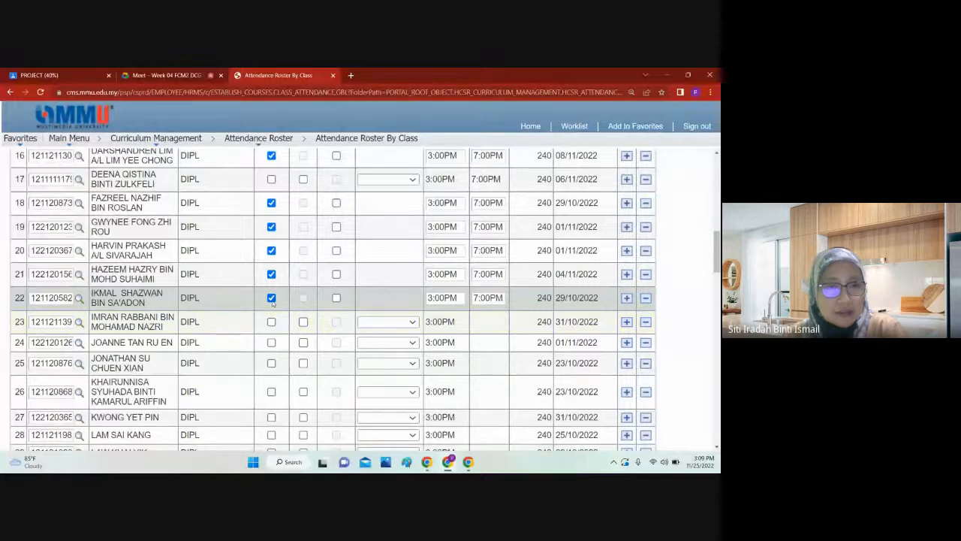
click(272, 300)
click(272, 322)
click(165, 75)
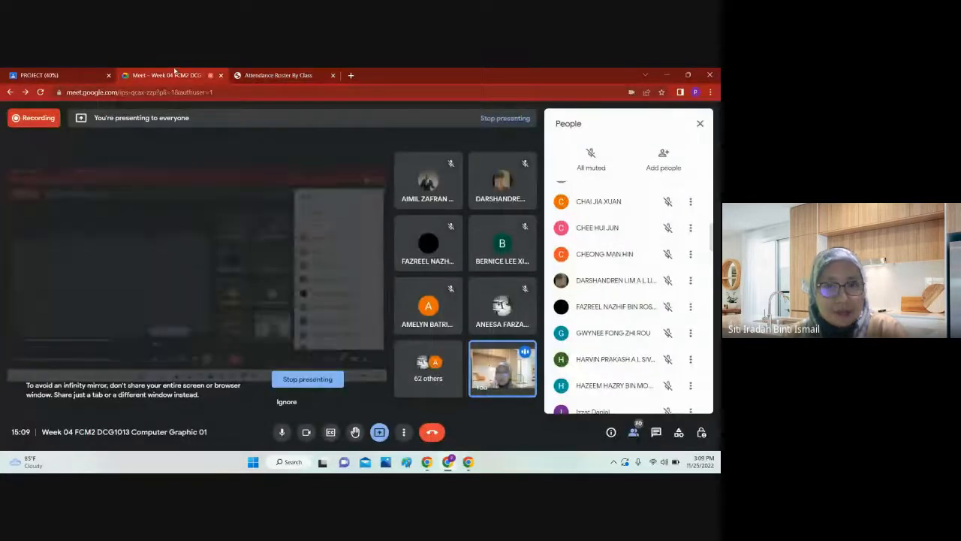
scroll(608, 269, down, 3)
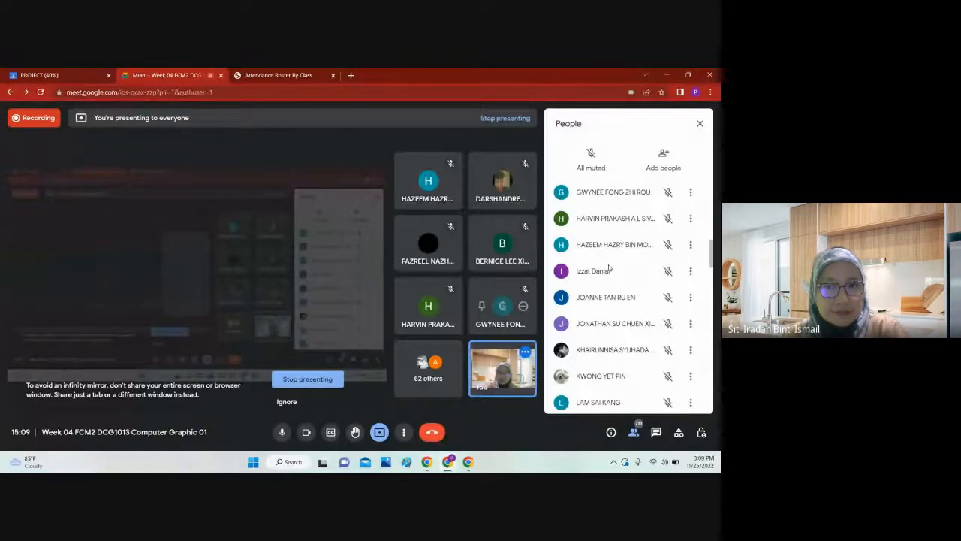
click(308, 75)
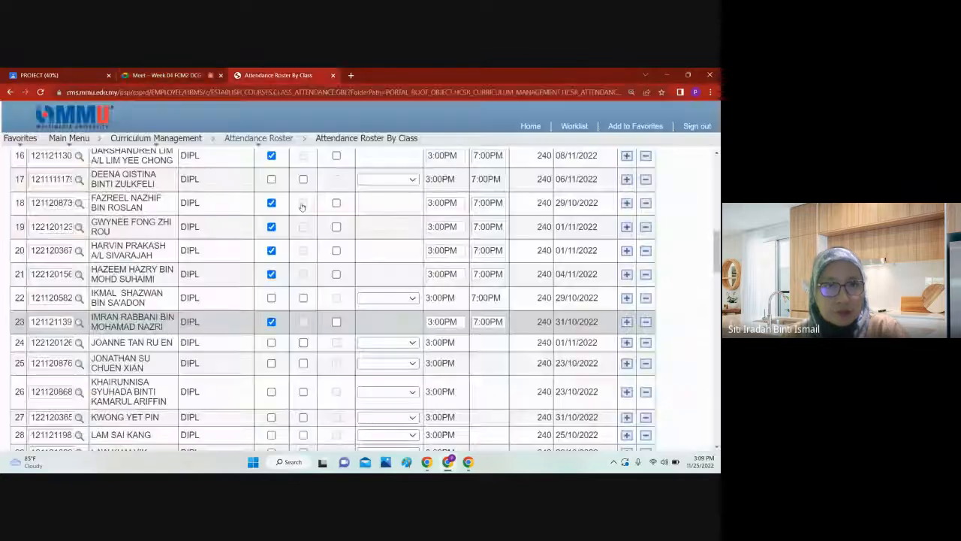
Step: Mark the twenty-fourth and twenty-fifth students as present, checking the Google Meet call in between
click(271, 343)
click(165, 75)
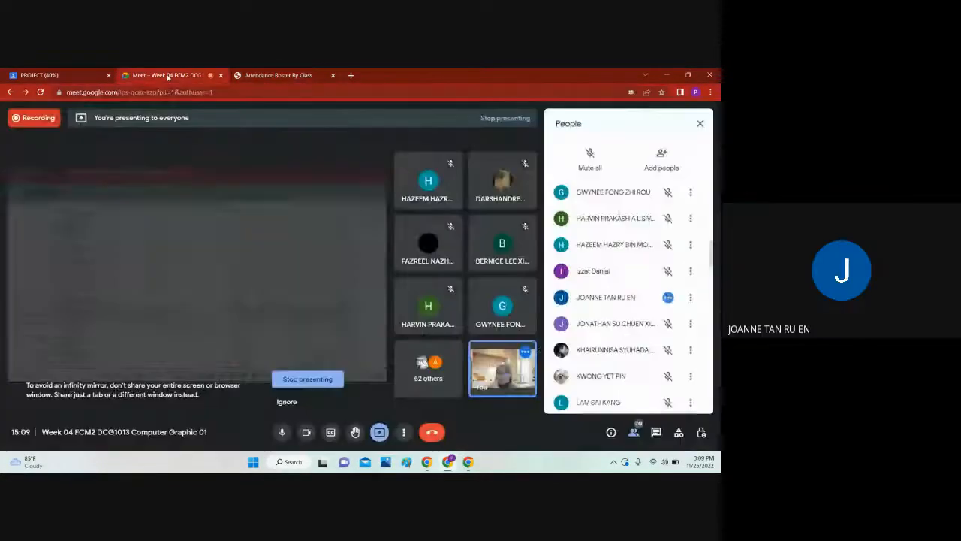
click(262, 75)
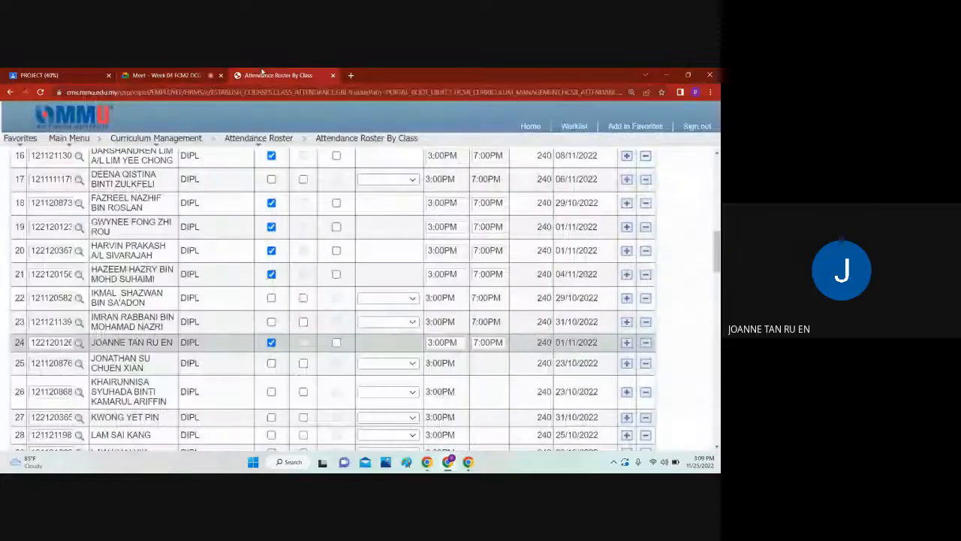
click(271, 362)
Step: Mark the twenty-sixth, twenty-seventh and twenty-eighth students as present and check the Google Meet call for them
scroll(274, 360, down, 1)
click(271, 343)
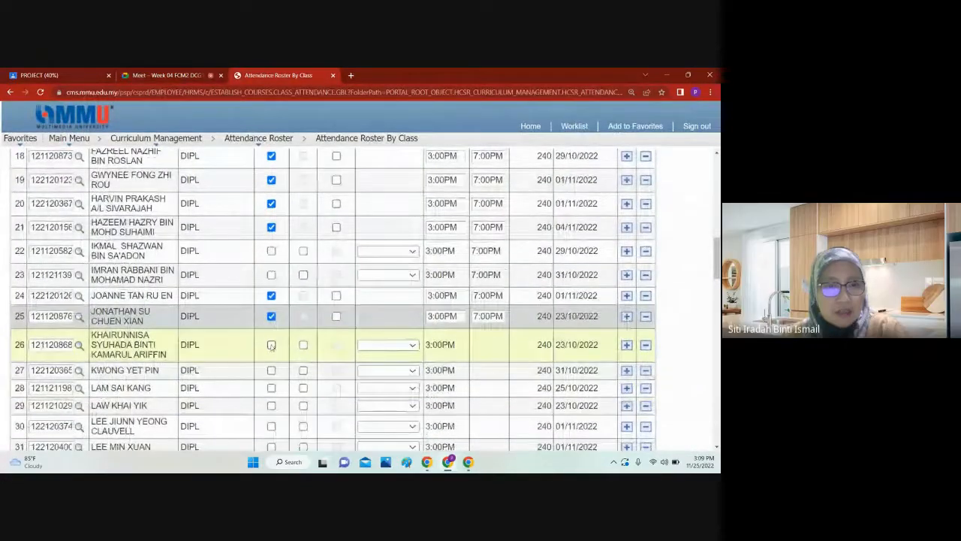
scroll(232, 346, down, 2)
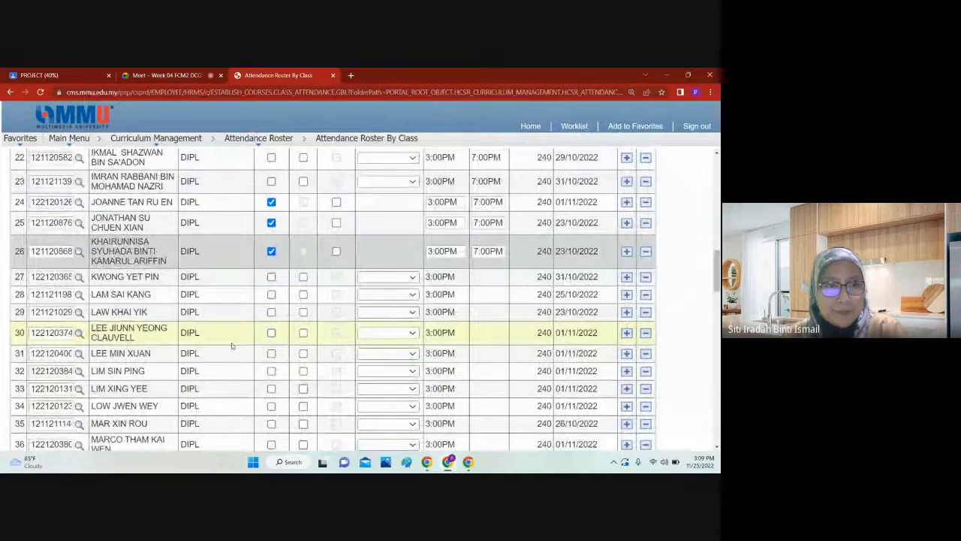
click(271, 277)
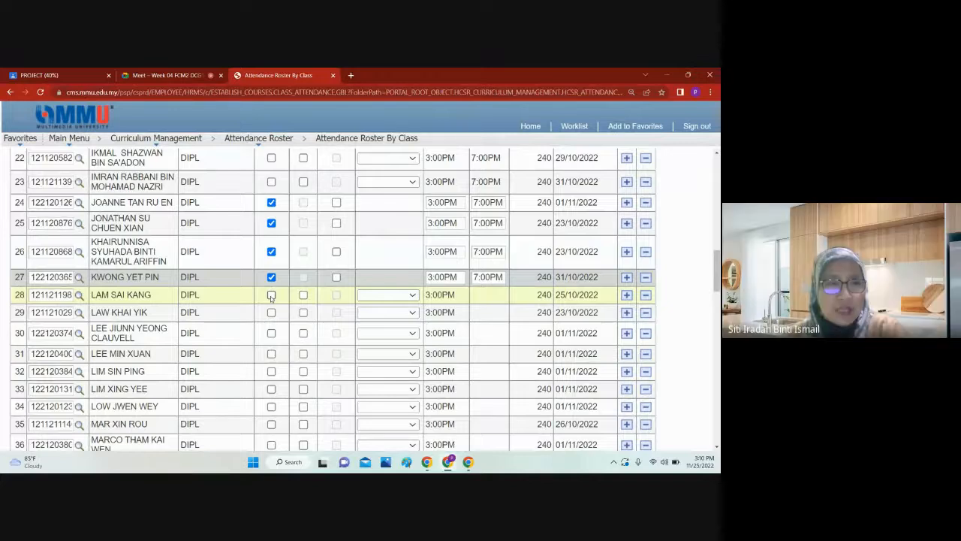
click(271, 295)
click(158, 75)
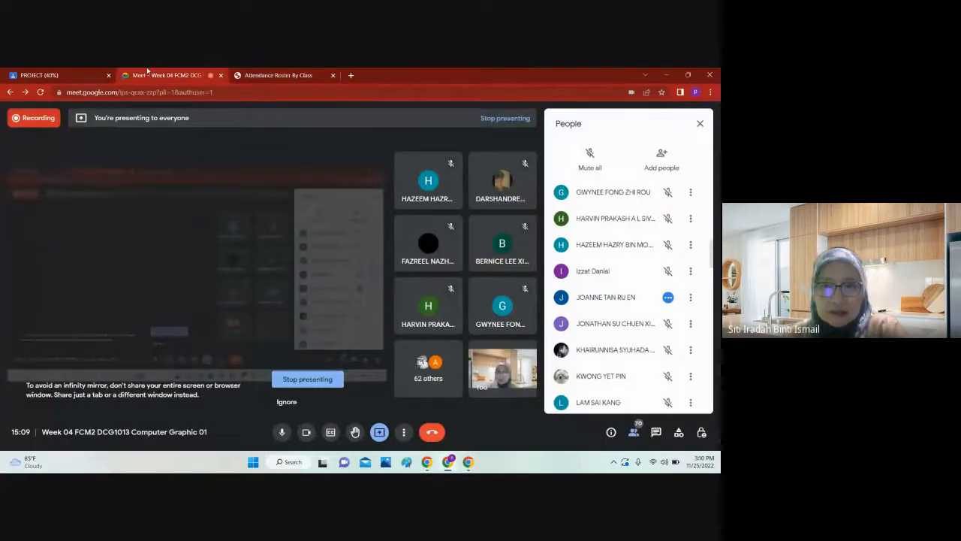
click(278, 75)
Step: Mark the thirtieth and twenty-ninth students as present, checking the Google Meet call repeatedly for both of them
scroll(342, 185, down, 2)
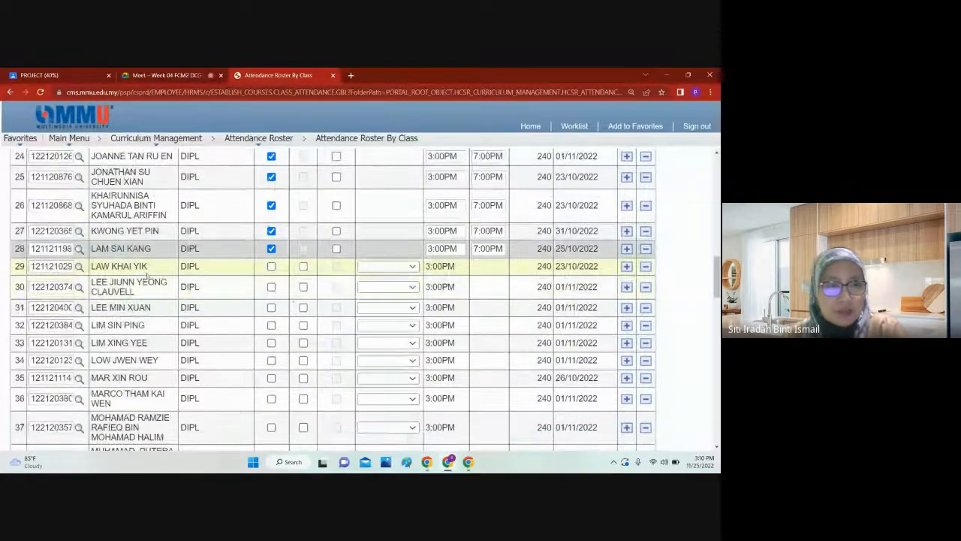
click(141, 74)
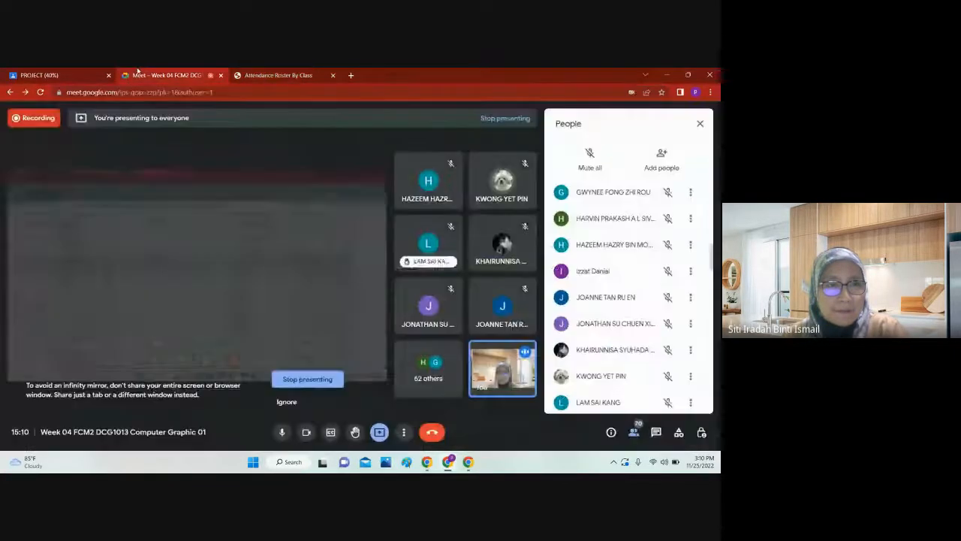
click(270, 75)
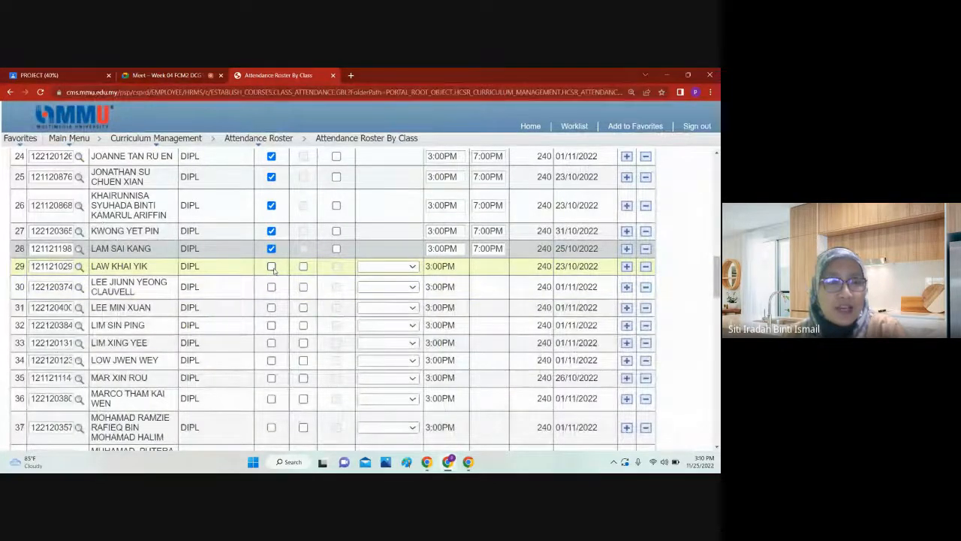
click(131, 73)
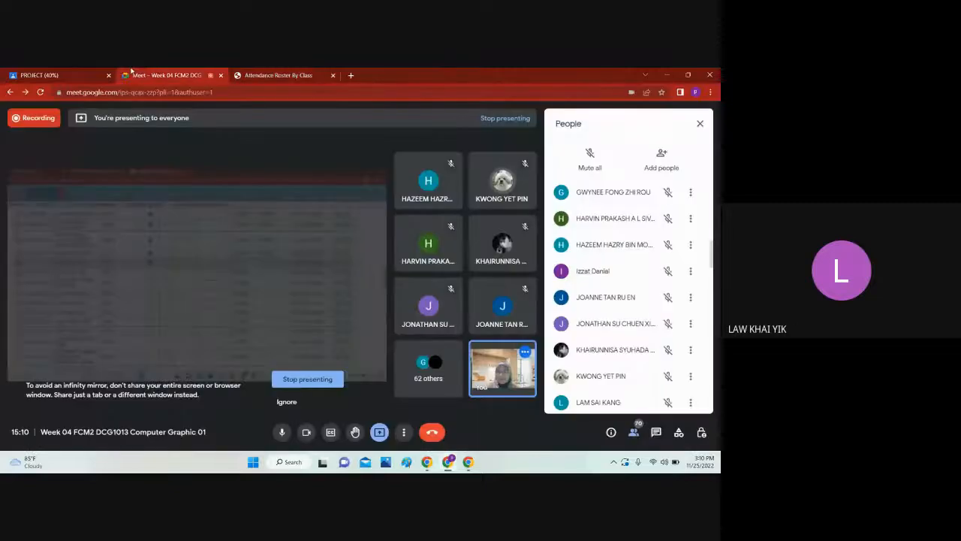
click(266, 74)
click(168, 74)
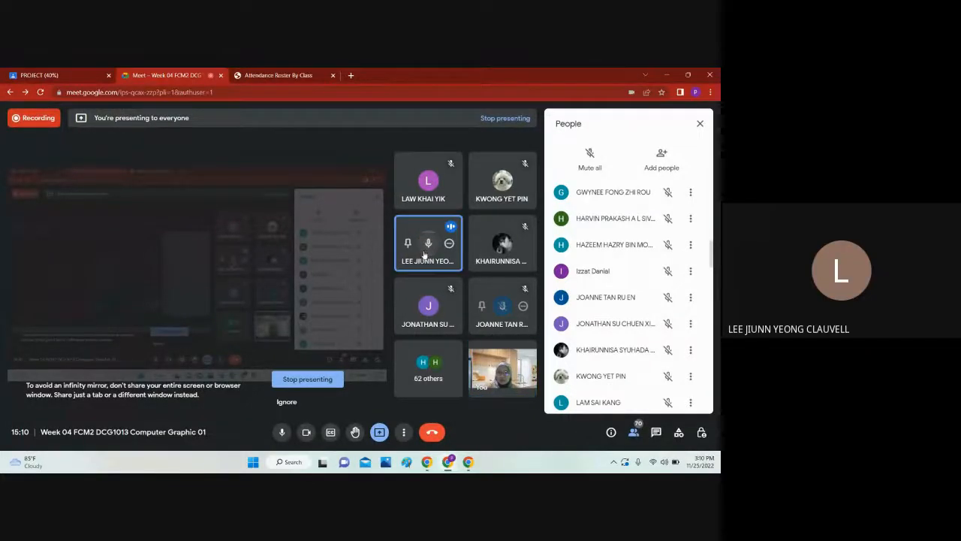
click(268, 73)
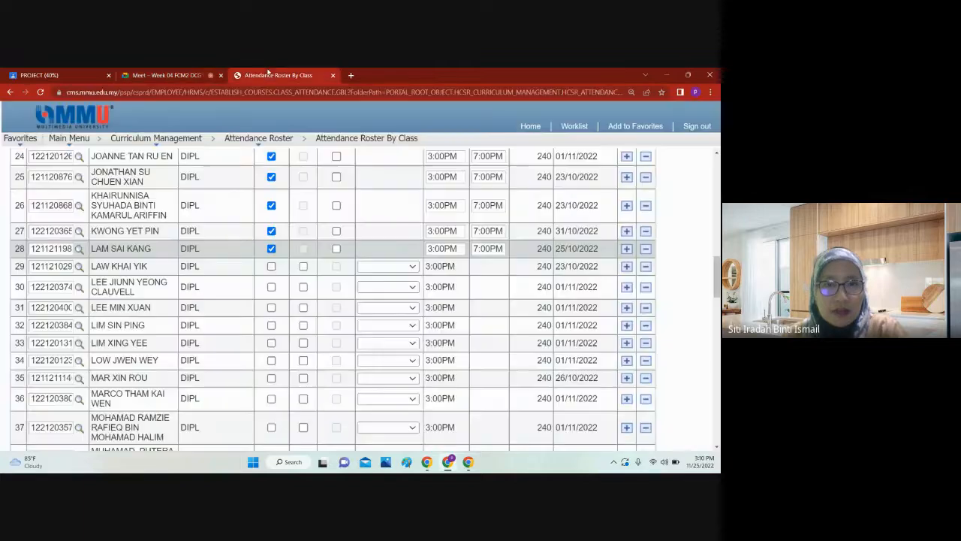
click(272, 287)
click(164, 73)
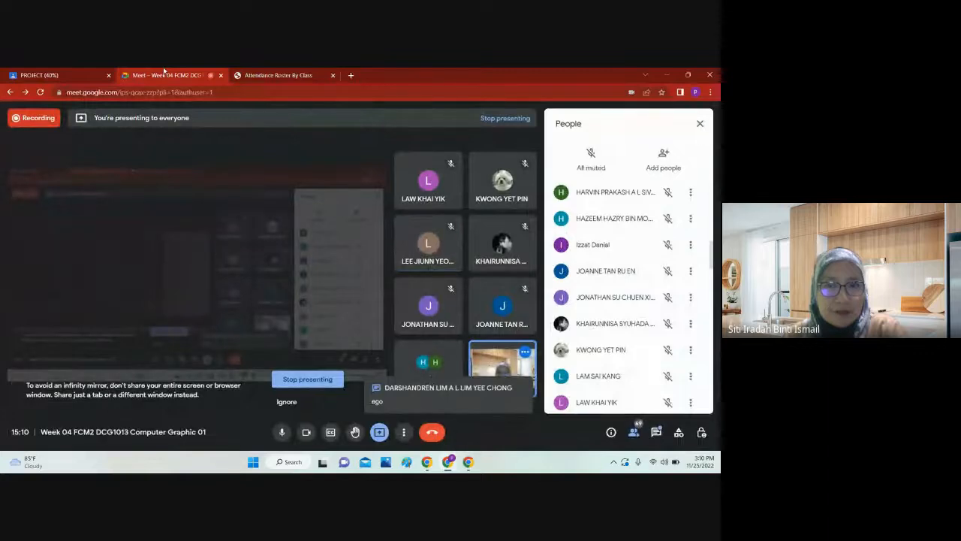
click(286, 73)
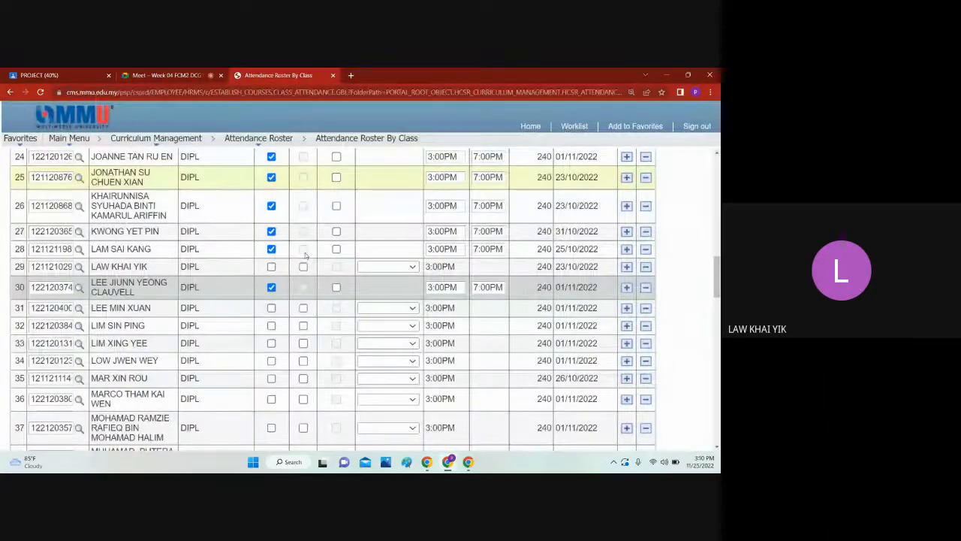
click(272, 267)
Step: Mark the thirty-first, thirty-second and thirty-third students on the roster as present
click(272, 308)
scroll(306, 272, down, 1)
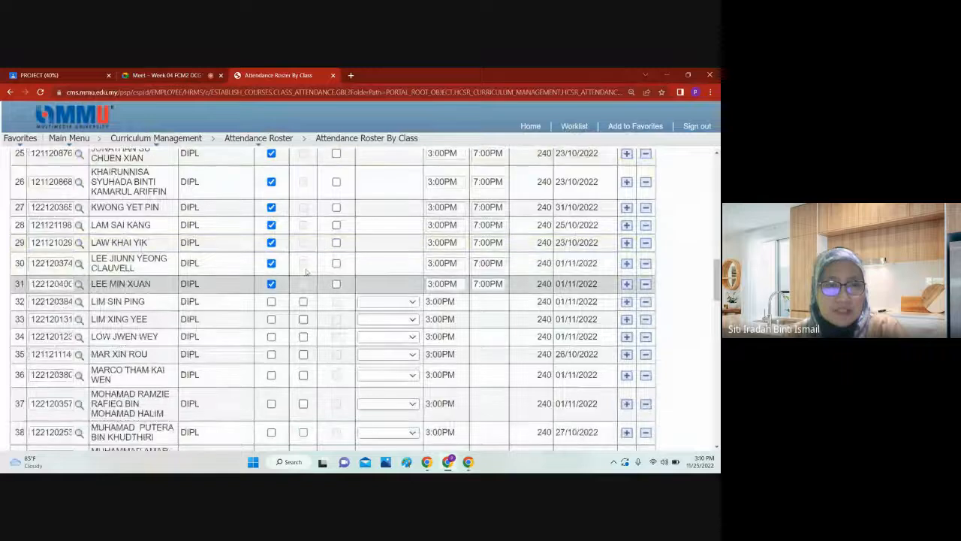
scroll(306, 272, down, 1)
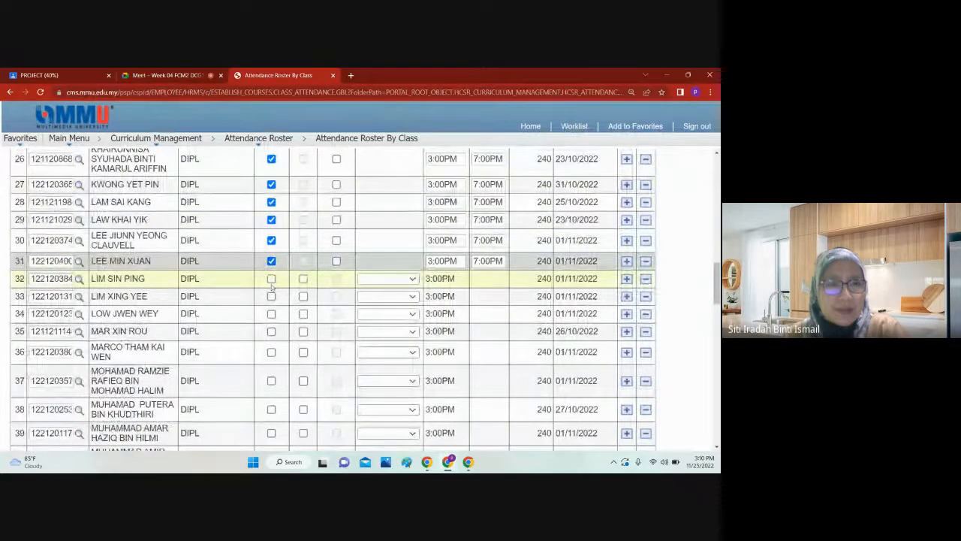
click(271, 280)
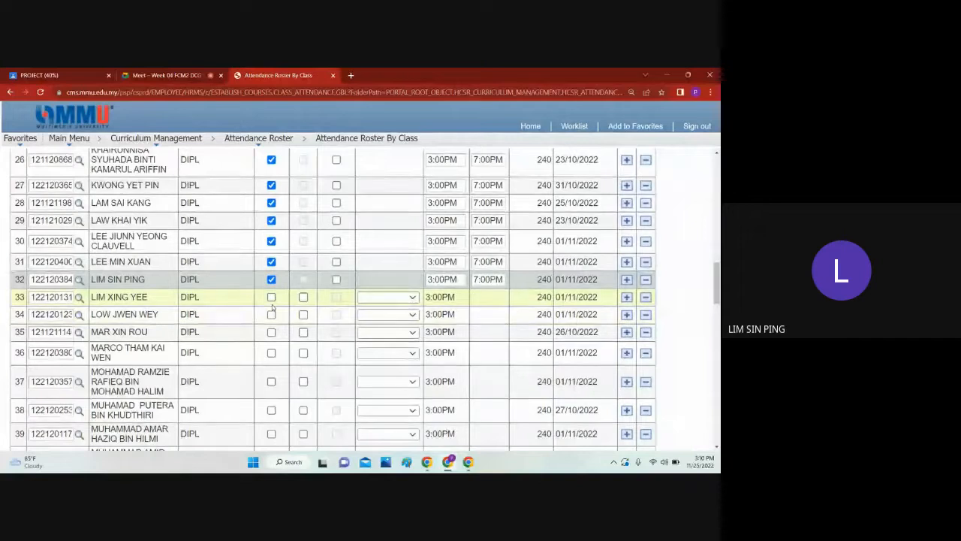
click(271, 298)
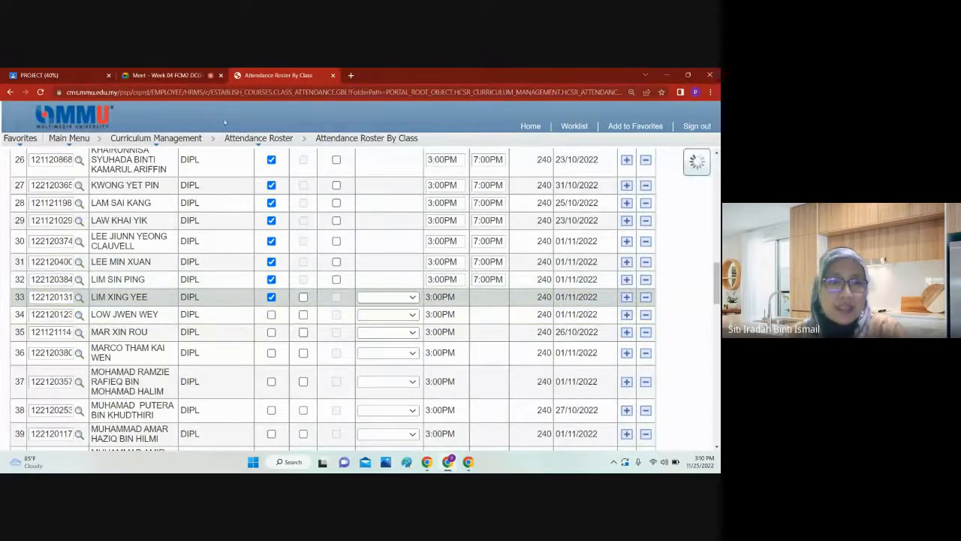
Step: Read the in-call messages in Google Meet and check the call again before returning to the attendance roster
click(176, 72)
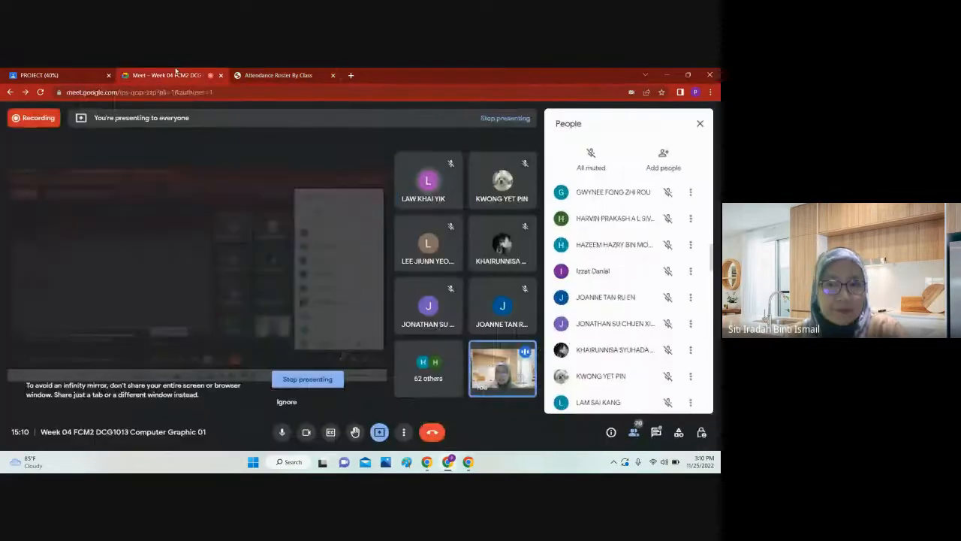
click(655, 433)
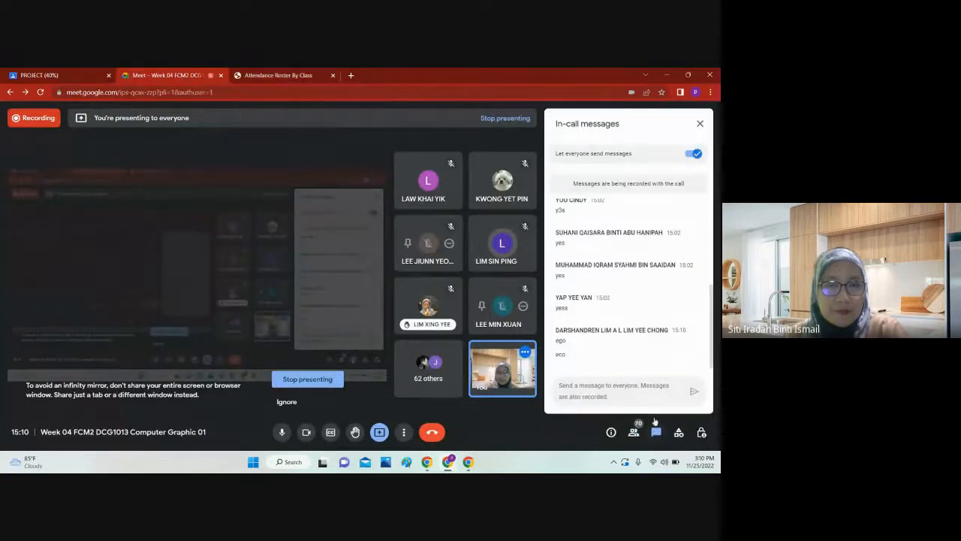
click(284, 72)
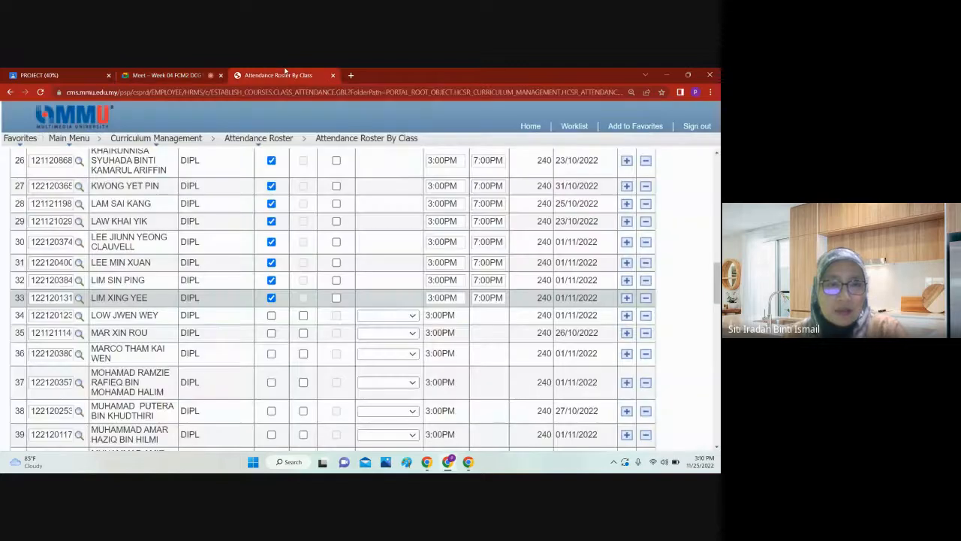
click(170, 74)
click(279, 73)
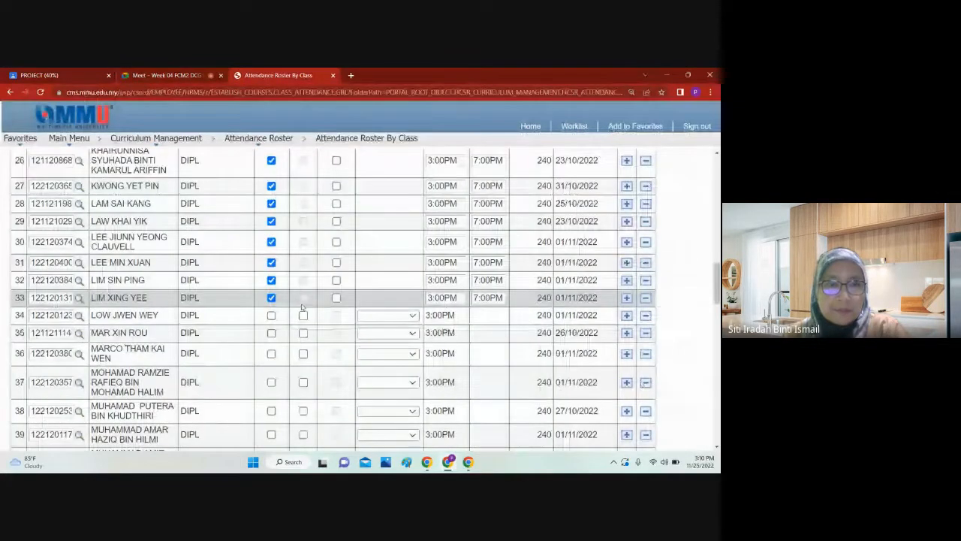
Step: Mark the thirty-fourth and thirty-fifth students as present, checking the Google Meet call after each one
click(271, 314)
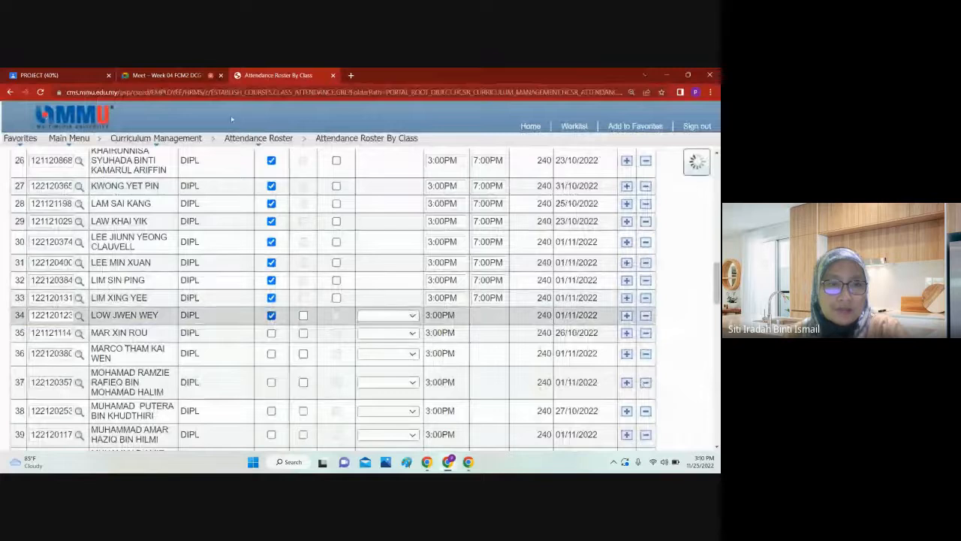
click(192, 73)
click(279, 74)
scroll(326, 287, down, 2)
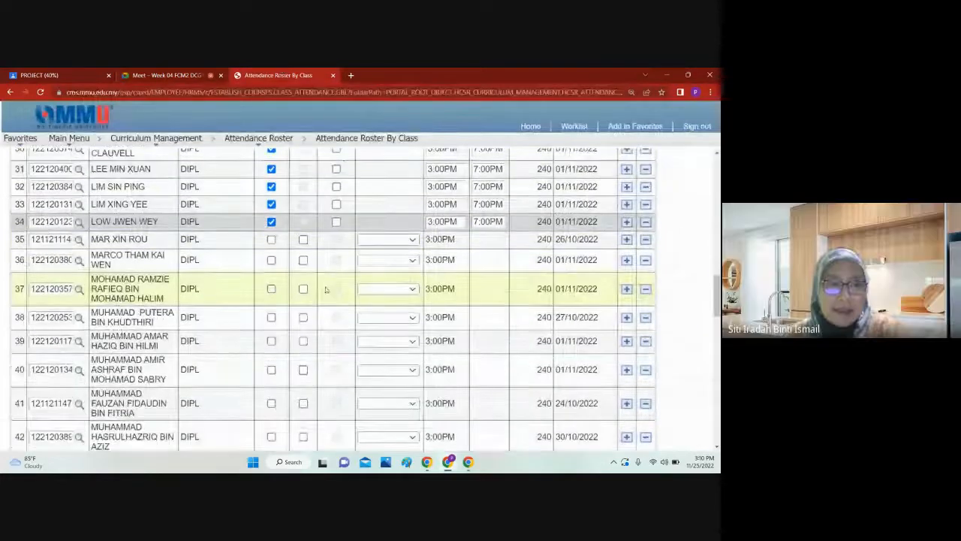
click(271, 239)
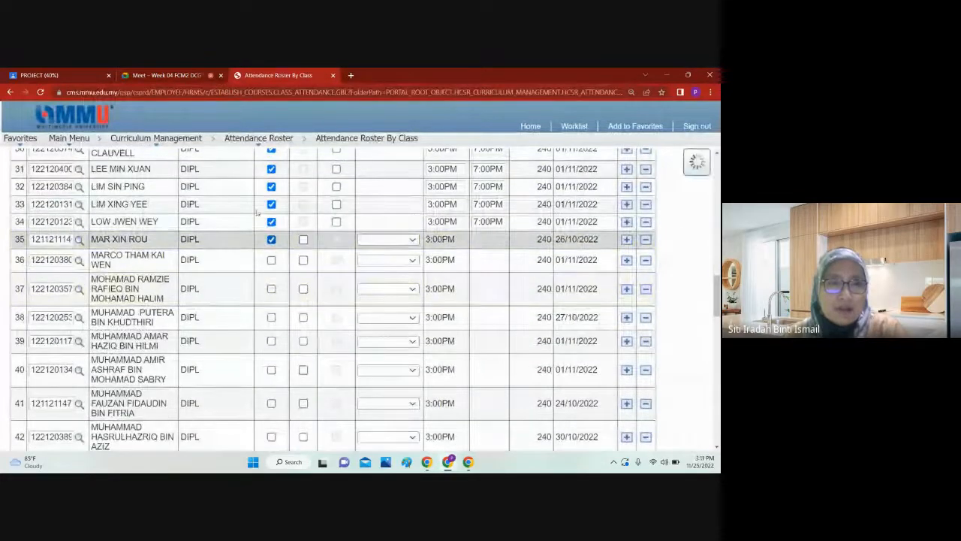
click(171, 75)
click(255, 75)
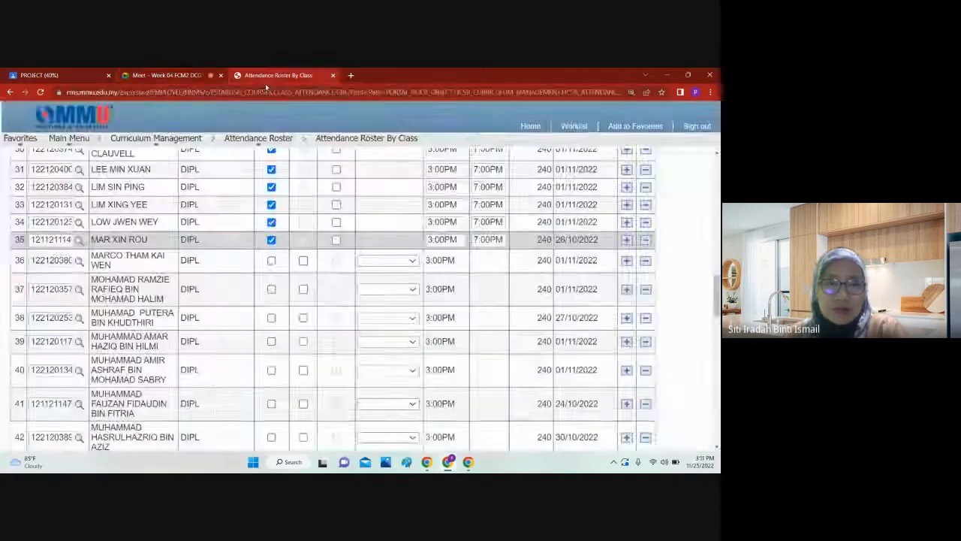
Step: Mark the thirty-sixth student as present and check the Google Meet call for that student
click(272, 260)
click(154, 75)
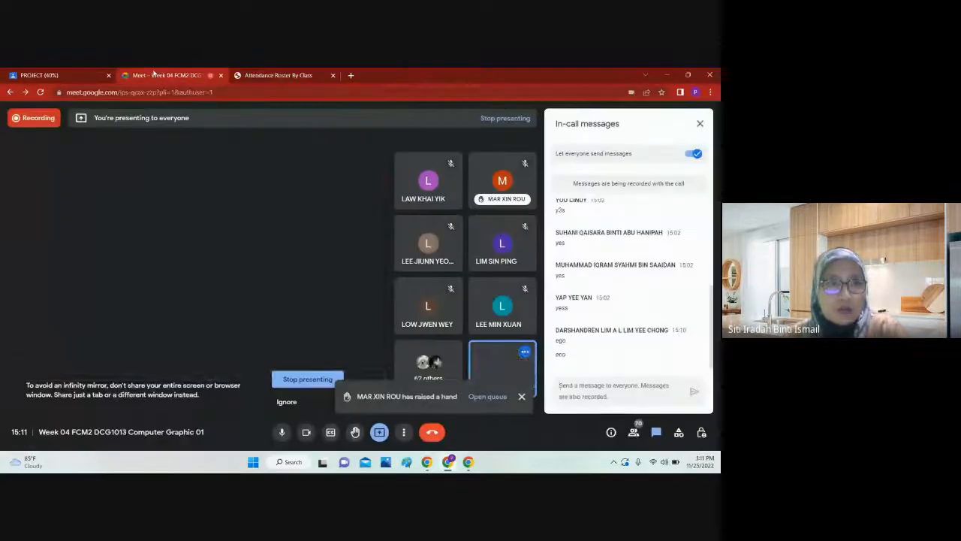
click(275, 75)
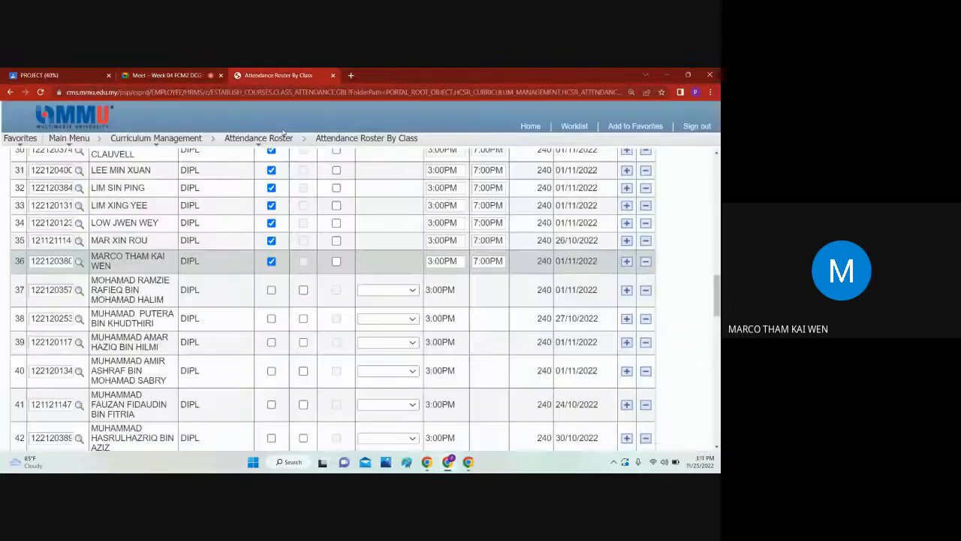
Step: Mark the thirty-seventh student on the roster as present and check the Google Meet call for that student
click(271, 290)
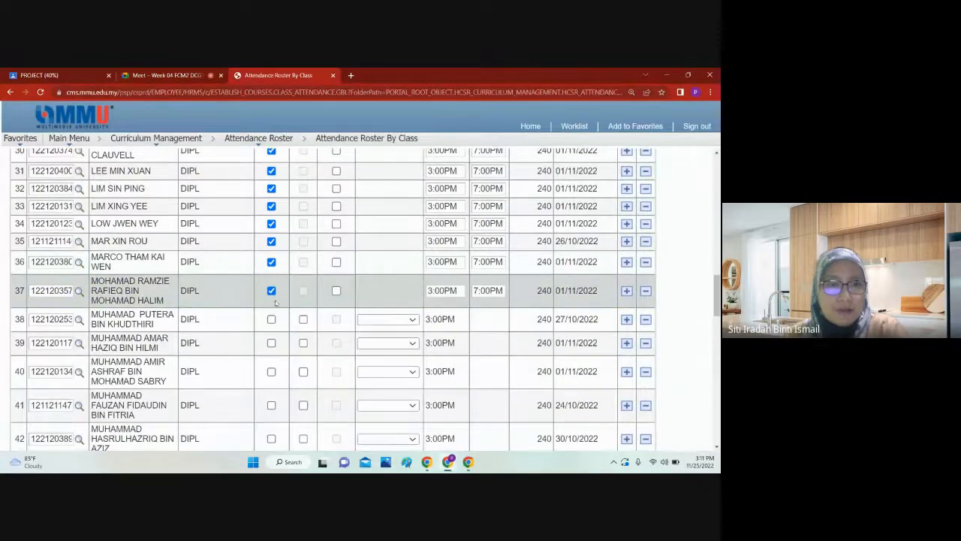
click(169, 75)
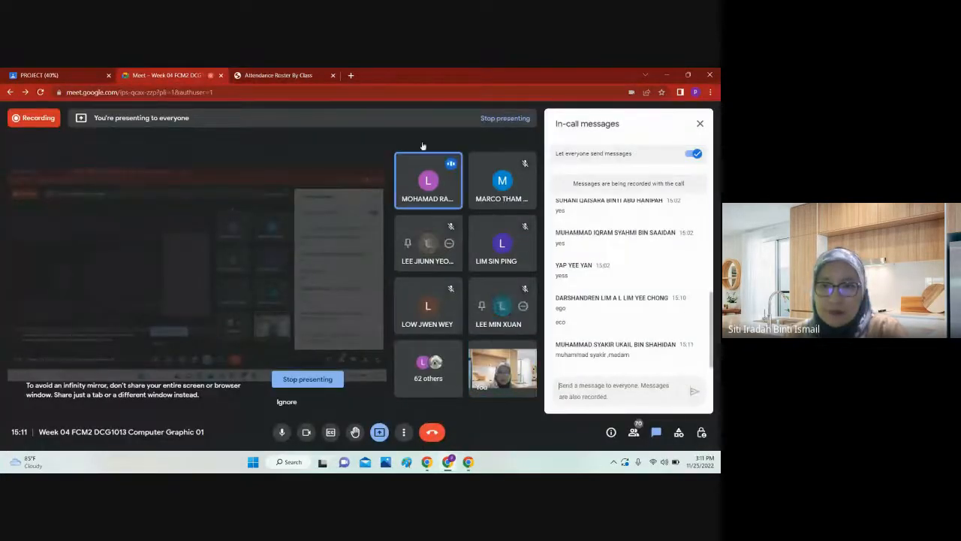
click(268, 76)
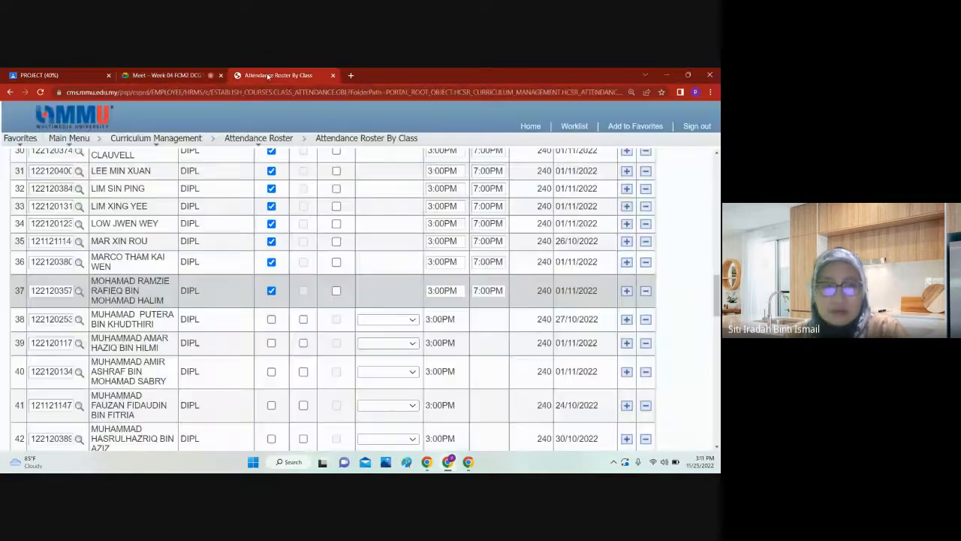
Step: Mark the thirty-eighth student as present, look for that student in the Google Meet participant list, and clear the mark on the roster
click(271, 319)
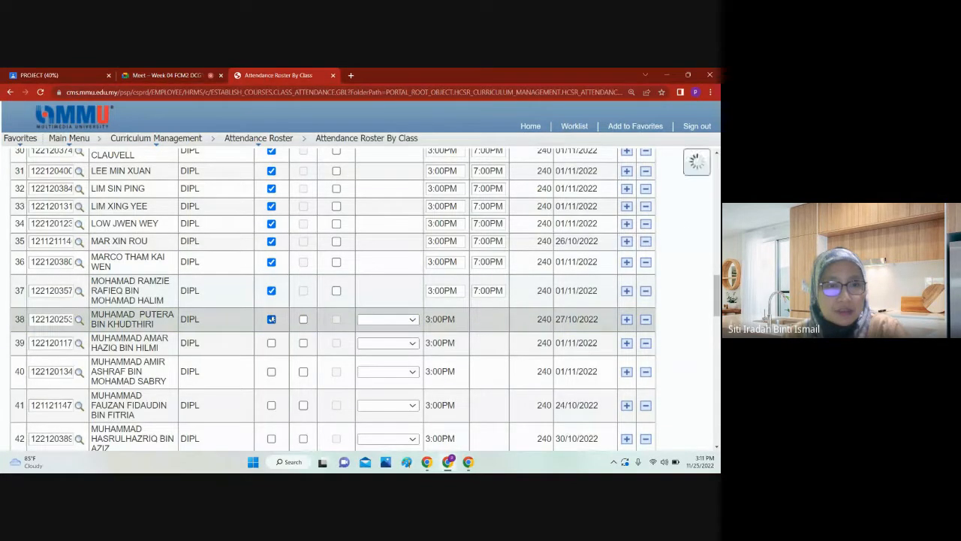
click(172, 75)
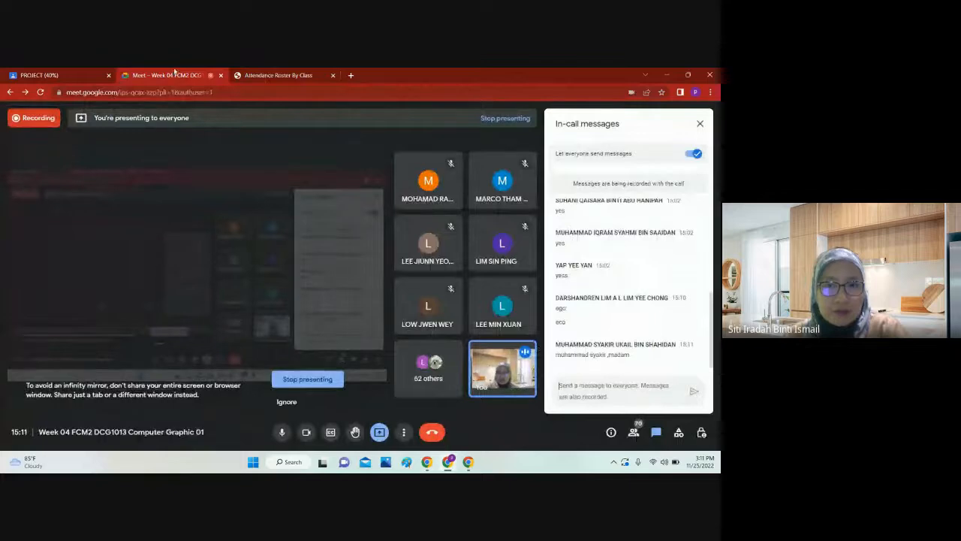
click(633, 433)
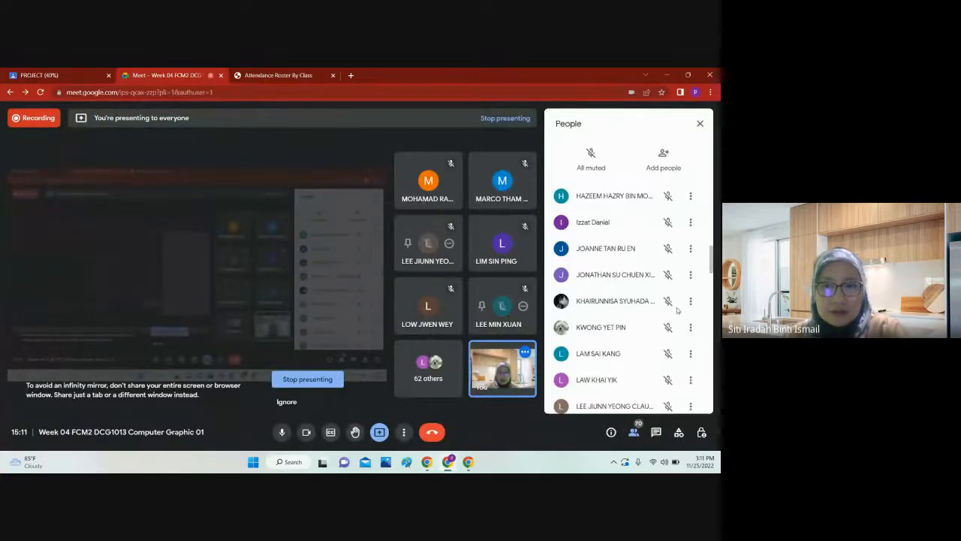
scroll(676, 322, down, 7)
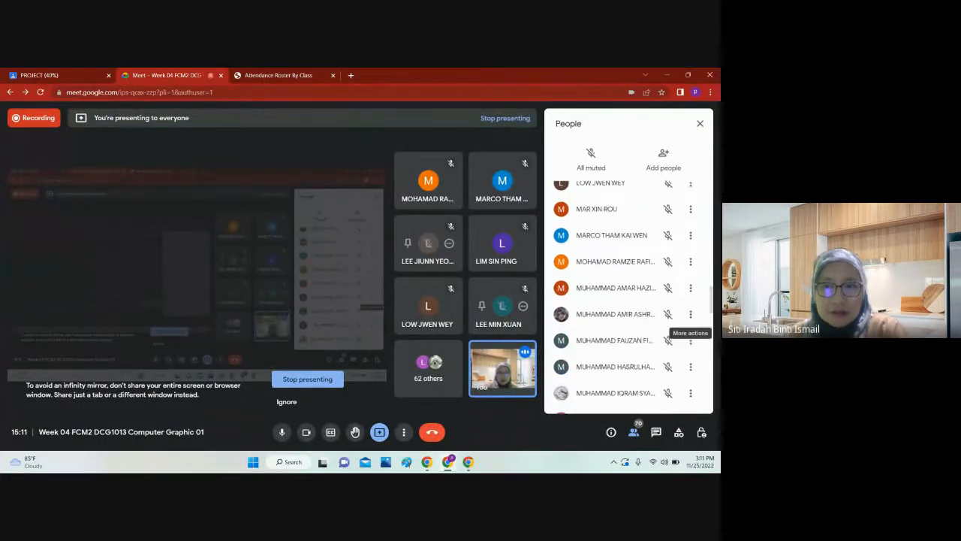
key(ctrl+Tab)
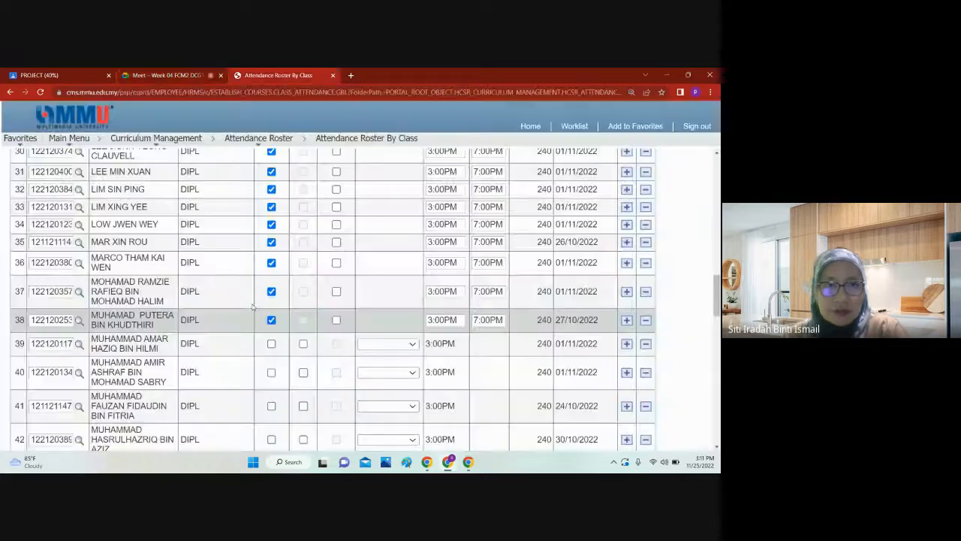
Step: Mark the thirty-ninth and fortieth students as present, checking the Google Meet participant list after each one
click(271, 343)
click(162, 73)
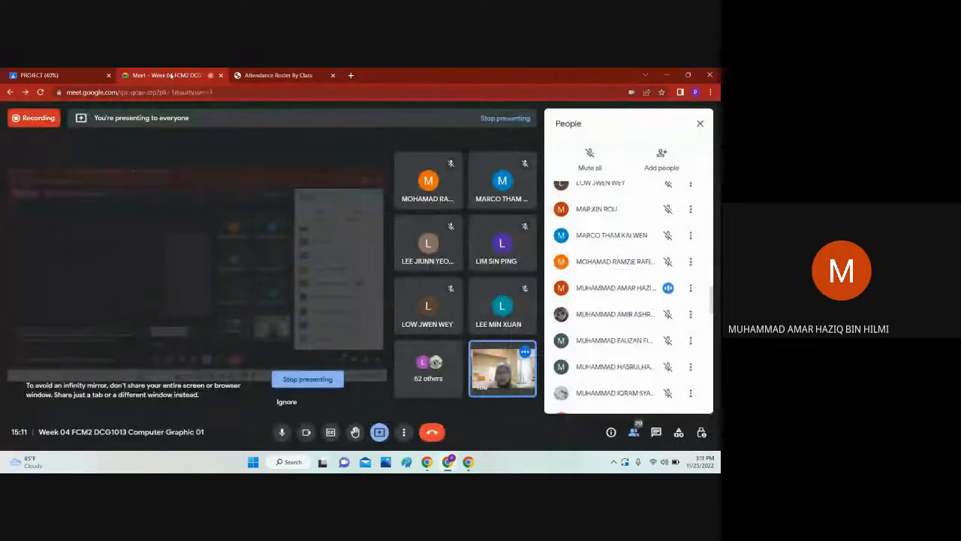
key(ctrl+Tab)
scroll(317, 275, down, 4)
click(271, 232)
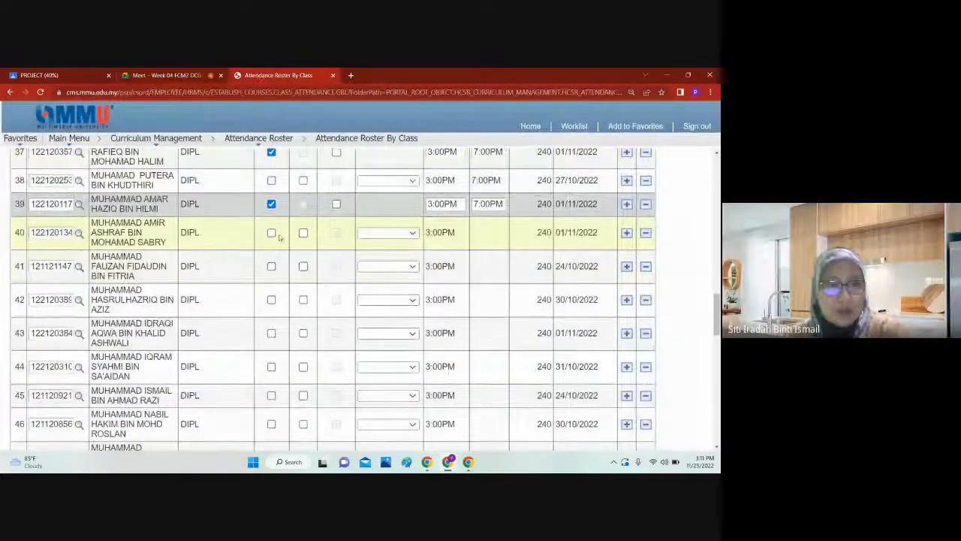
click(170, 73)
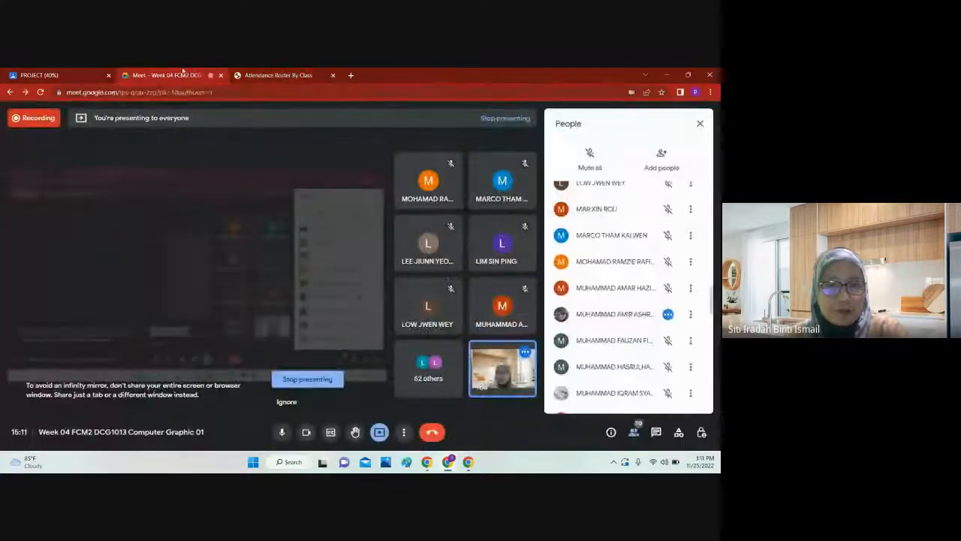
Step: Mark the forty-first and forty-second students as present, checking the Google Meet participant list after each one
key(ctrl+Tab)
click(271, 266)
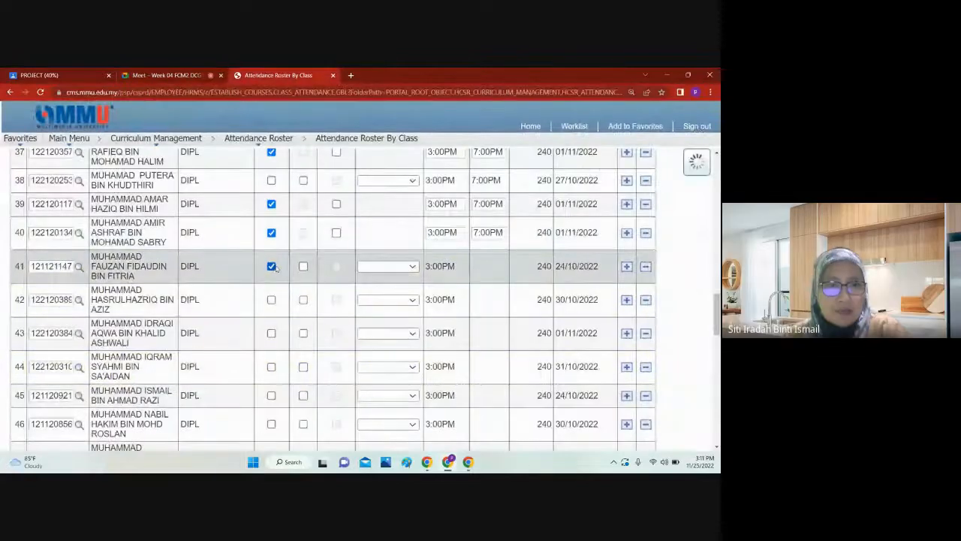
click(171, 75)
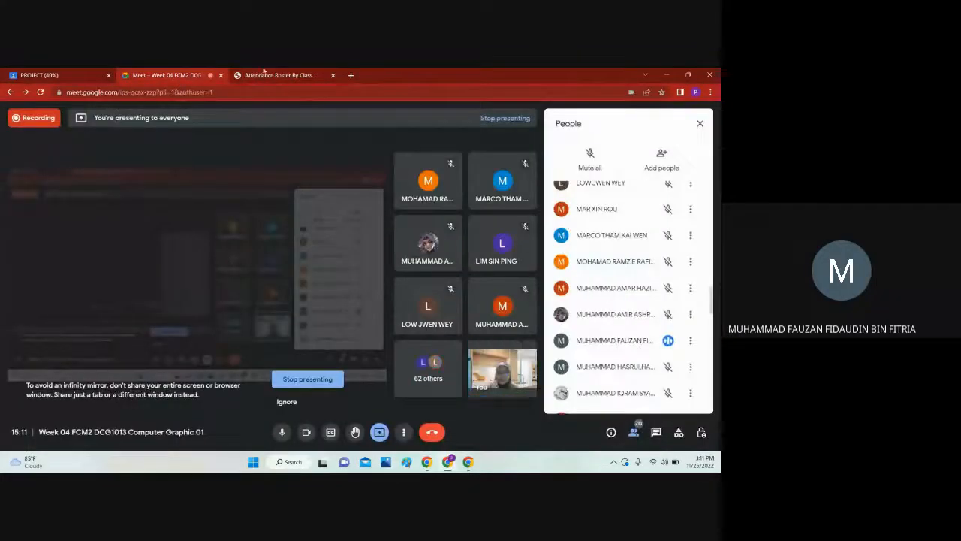
key(ctrl+Tab)
click(271, 299)
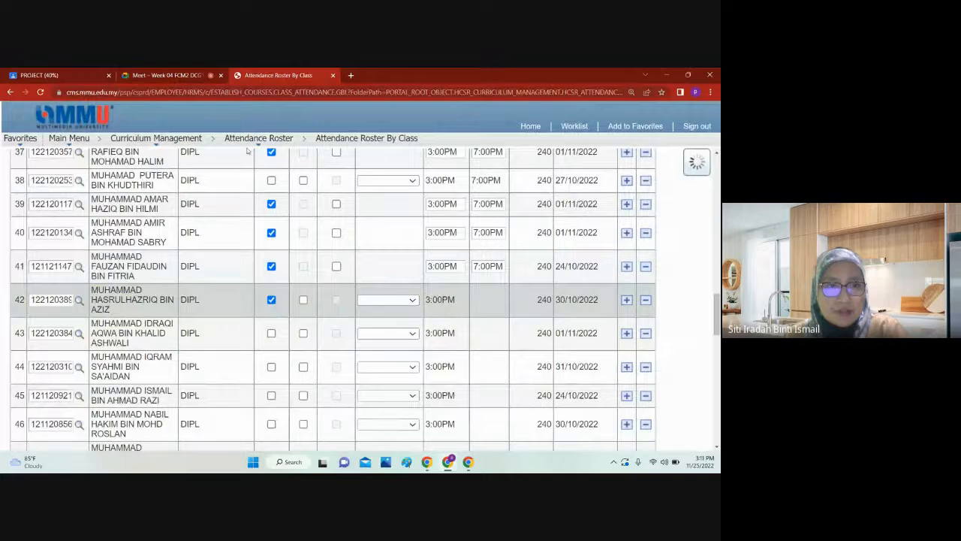
click(171, 73)
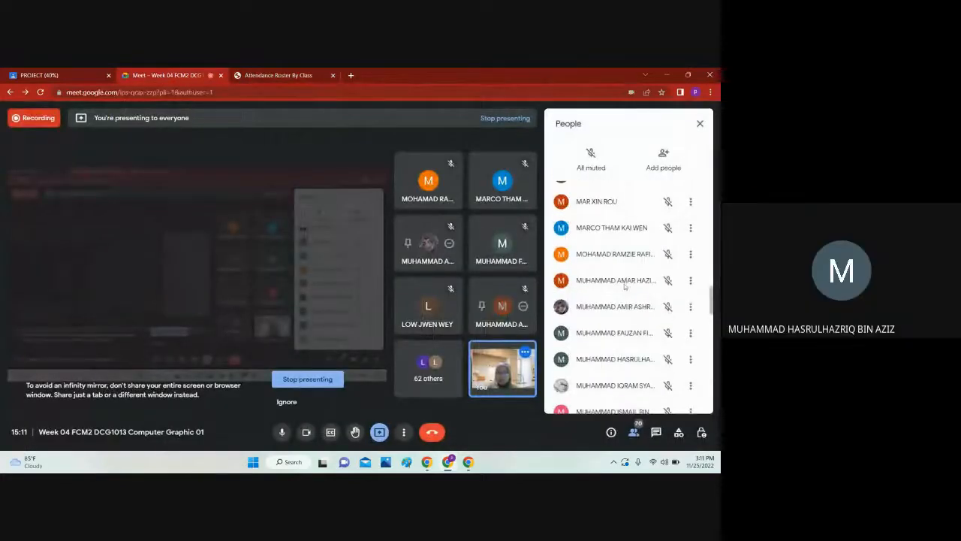
Step: Mark the forty-third student as present, look for that student in the Google Meet participant list, and clear the mark
key(ctrl+Tab)
scroll(297, 298, down, 1)
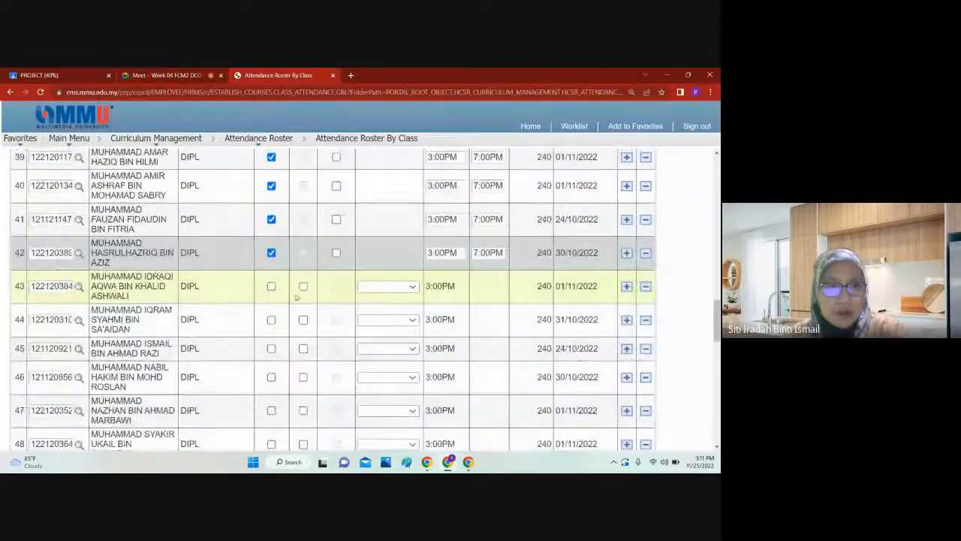
click(271, 286)
key(ctrl+shift+Tab)
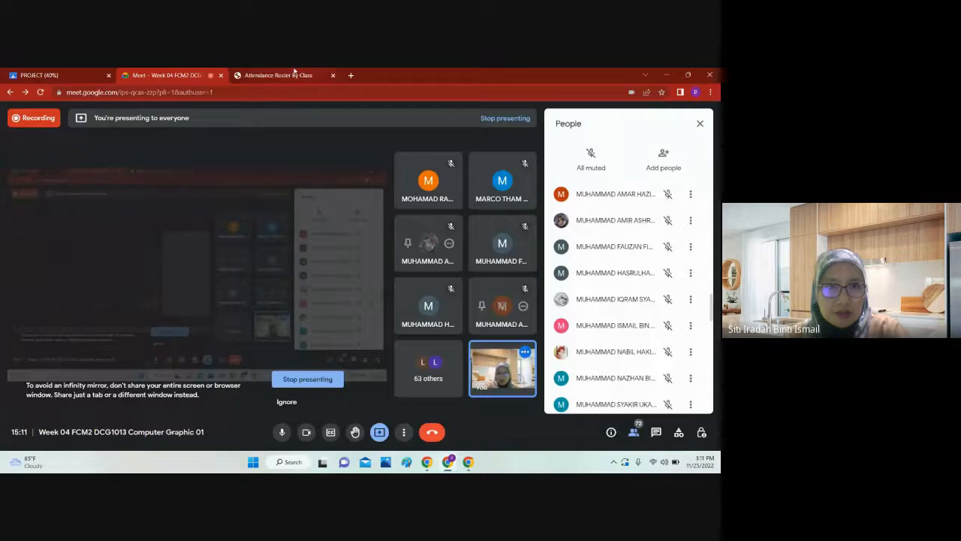
click(285, 75)
click(272, 288)
Step: Mark the forty-fourth through forty-seventh students on the roster as present
click(271, 322)
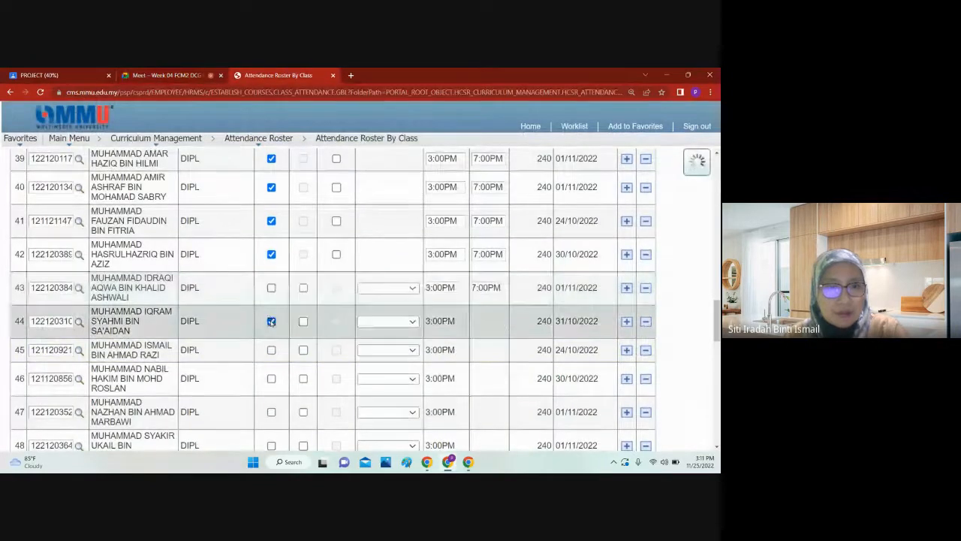
scroll(217, 314, down, 3)
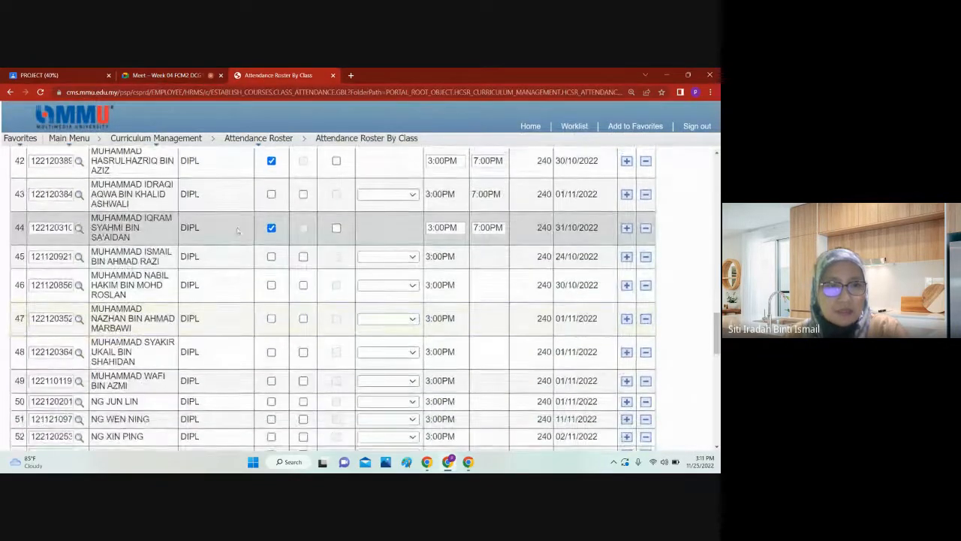
click(272, 257)
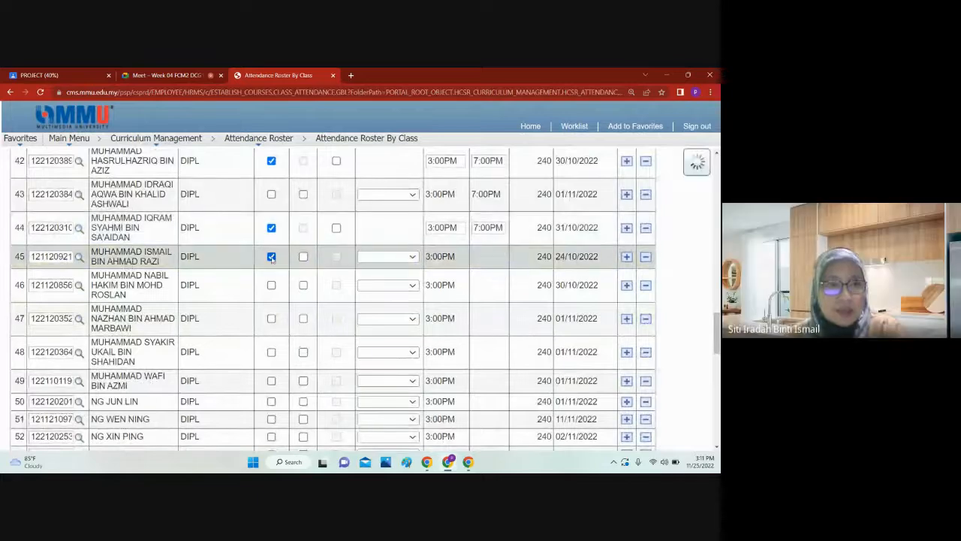
scroll(232, 266, down, 1)
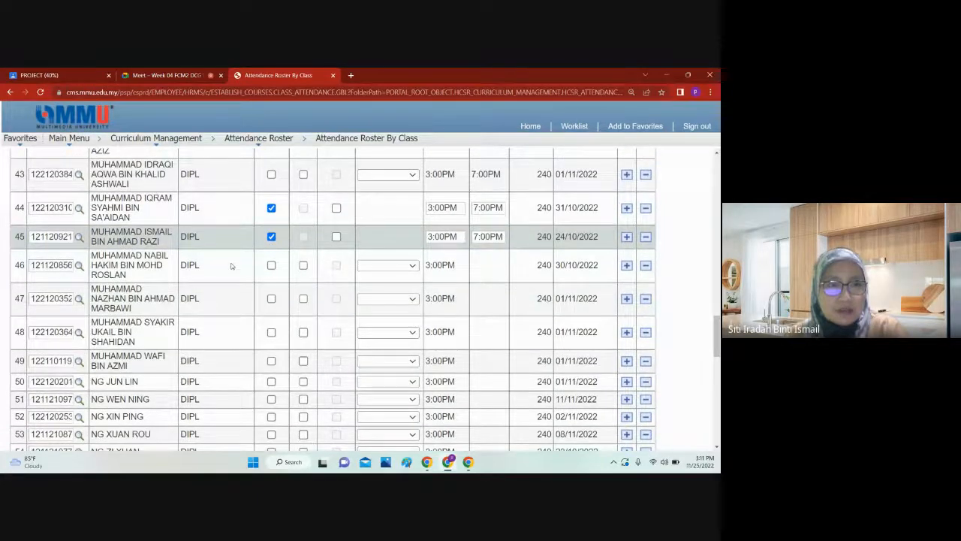
scroll(232, 266, down, 1)
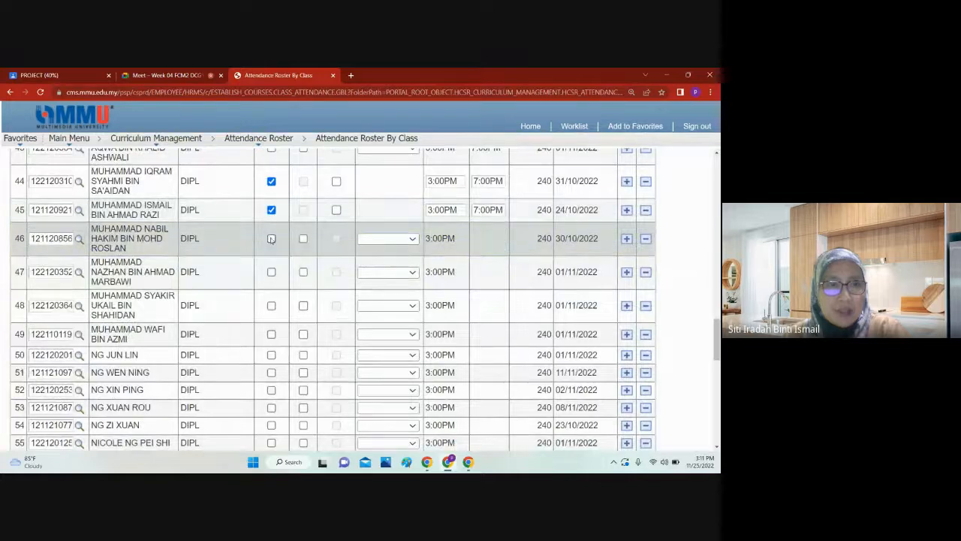
click(271, 239)
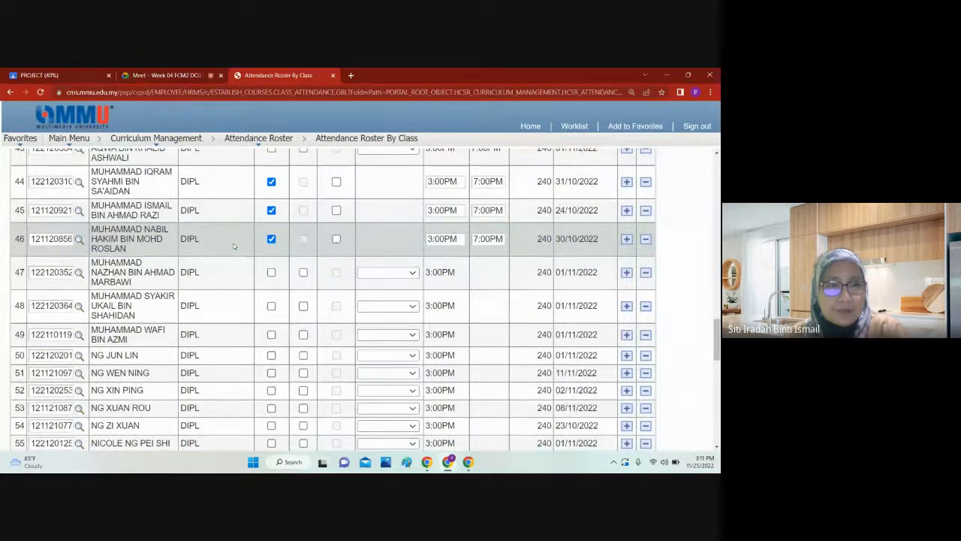
click(271, 273)
Step: Mark the forty-eighth, forty-ninth and fiftieth students on the roster as present
scroll(256, 241, down, 3)
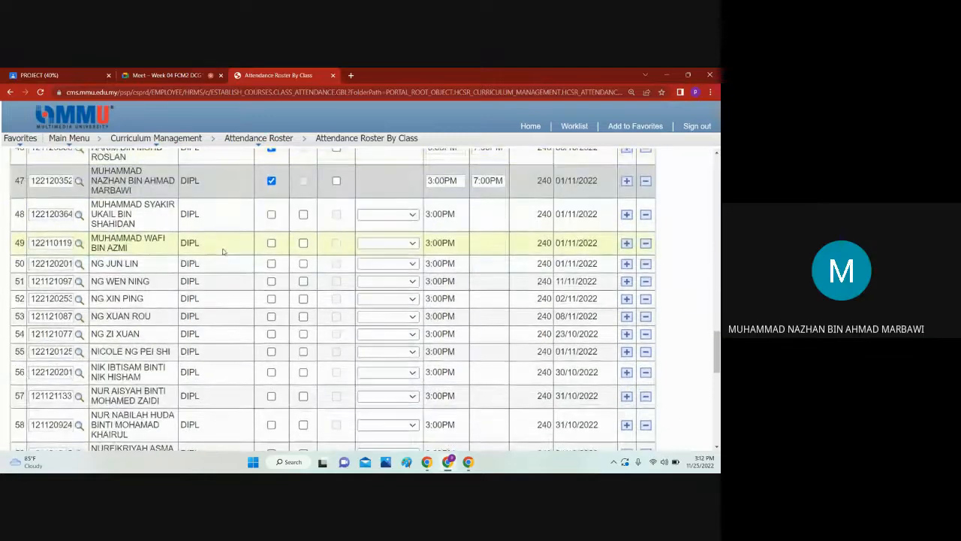
click(272, 215)
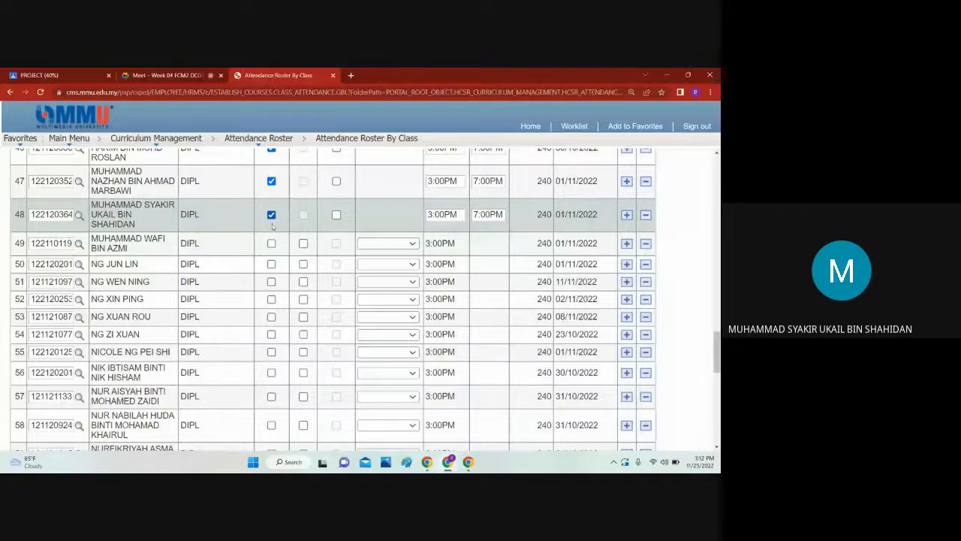
click(271, 243)
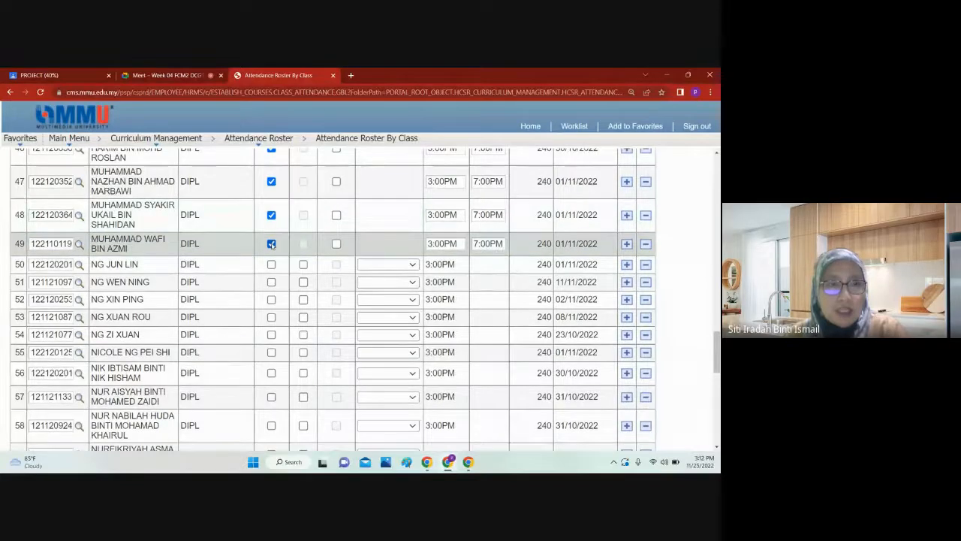
click(271, 264)
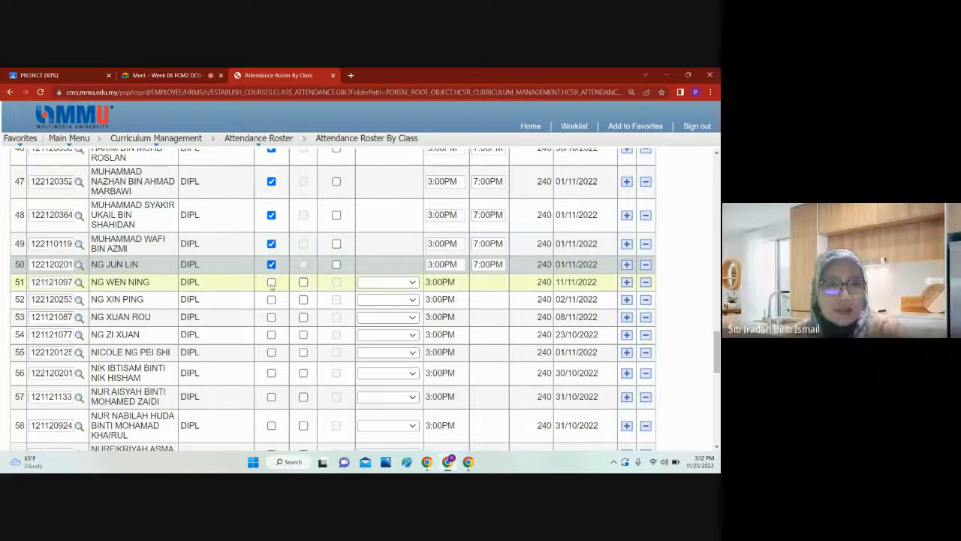
Step: Mark the fifty-first student as present and clear that mark again
click(271, 282)
scroll(271, 282, down, 1)
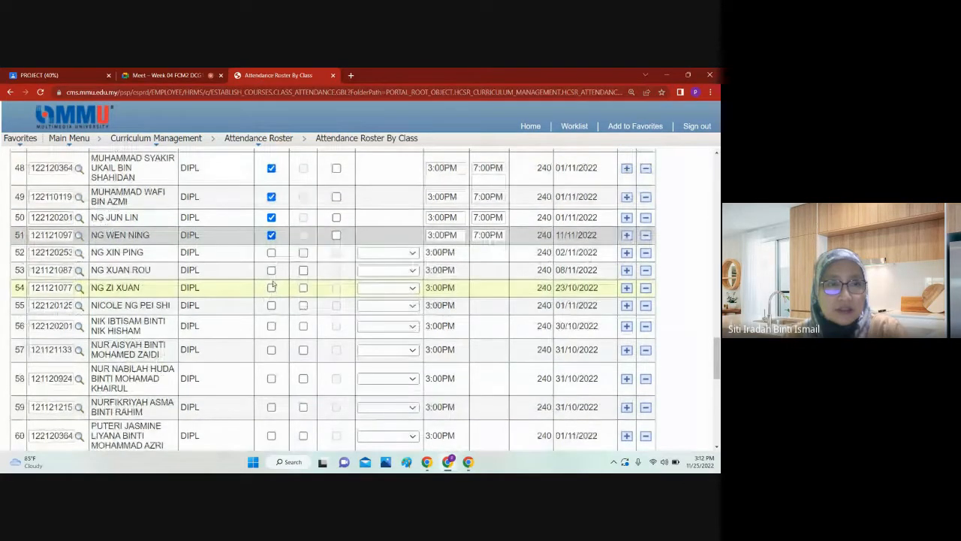
click(271, 235)
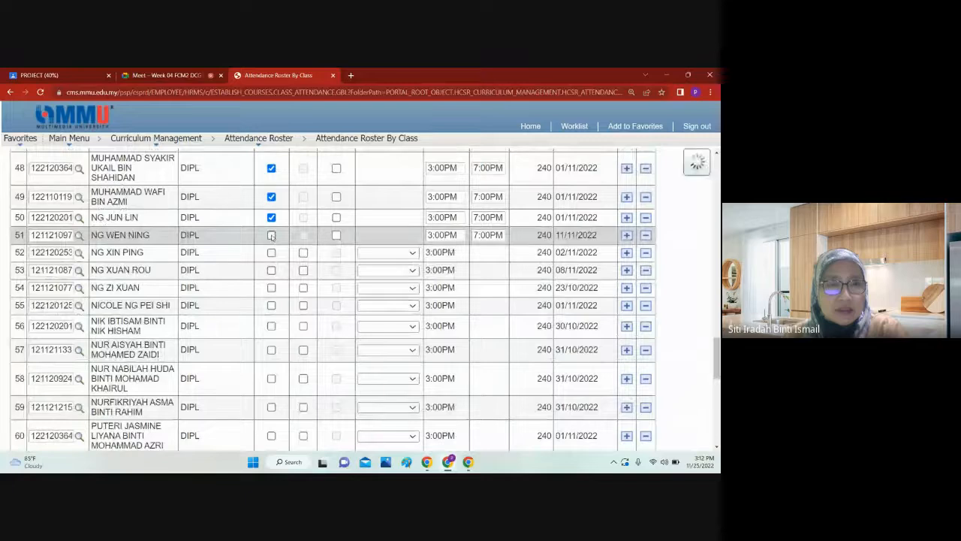
Step: Mark the fifty-second and fifty-fourth students as present, mark and clear the fifty-third, and check the Google Meet participant list
click(271, 252)
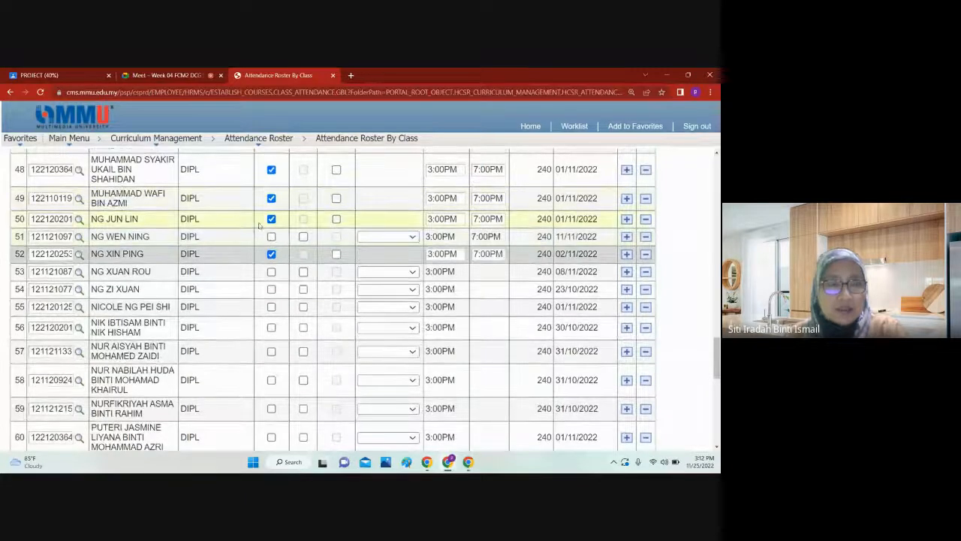
click(271, 271)
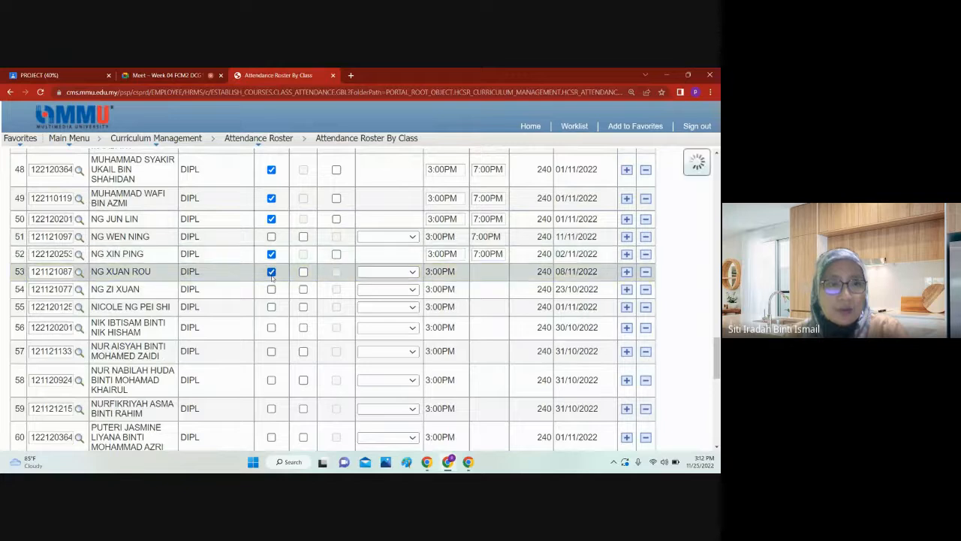
scroll(271, 278, down, 1)
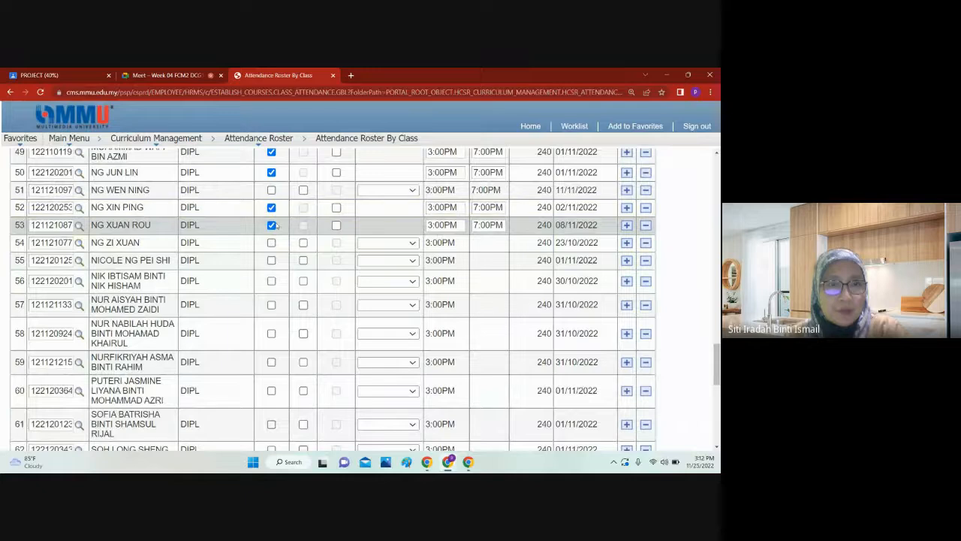
click(271, 243)
click(177, 74)
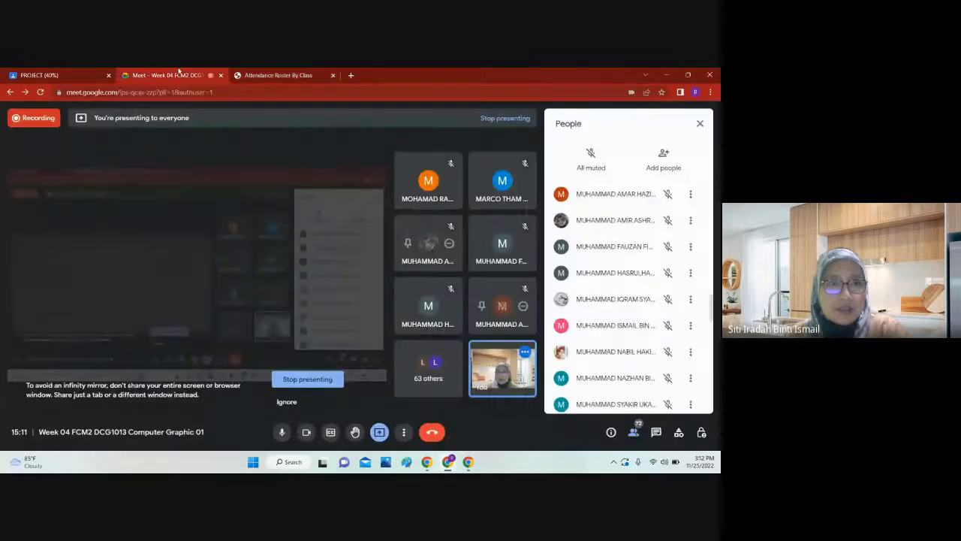
Step: Mark the fifty-fifth and fifty-sixth students on the roster as present and check the Google Meet participant list again
click(269, 73)
click(271, 261)
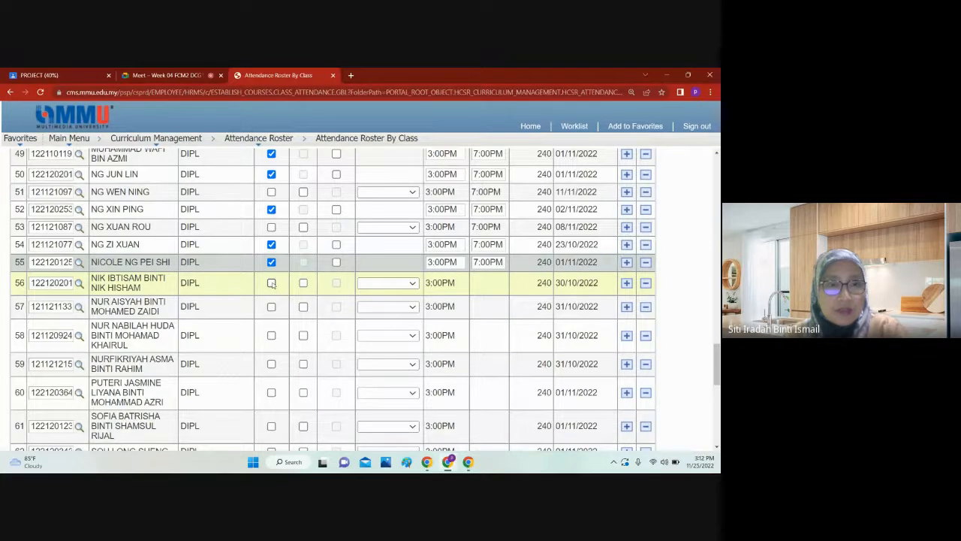
click(271, 282)
click(165, 75)
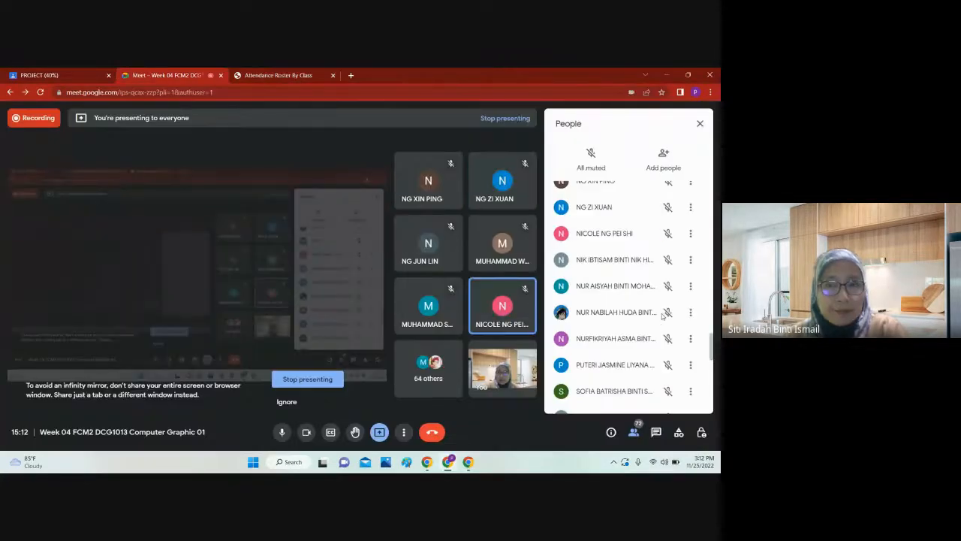
Step: Check the Google Meet participant list and mark the fifty-seventh, fifty-eighth and fifty-ninth students on the roster as present
click(269, 72)
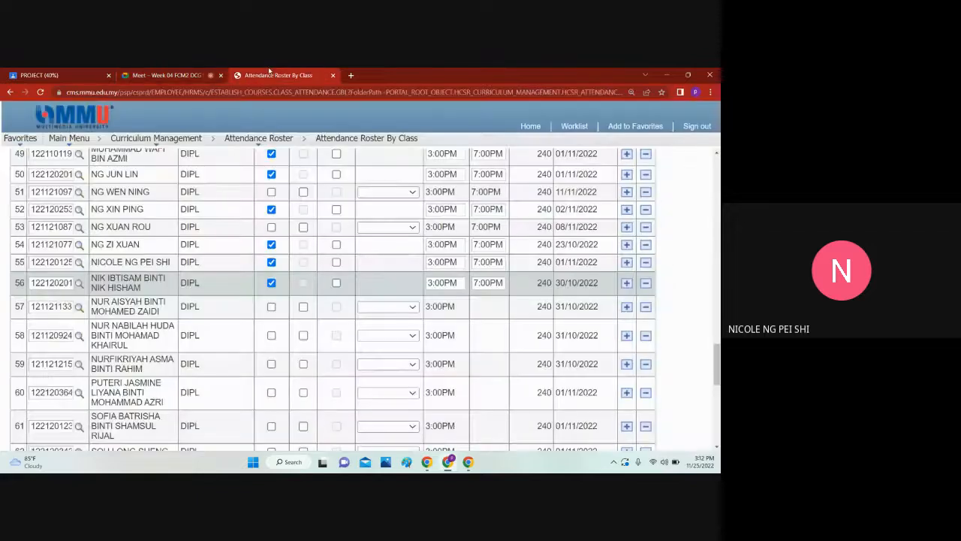
scroll(262, 259, down, 2)
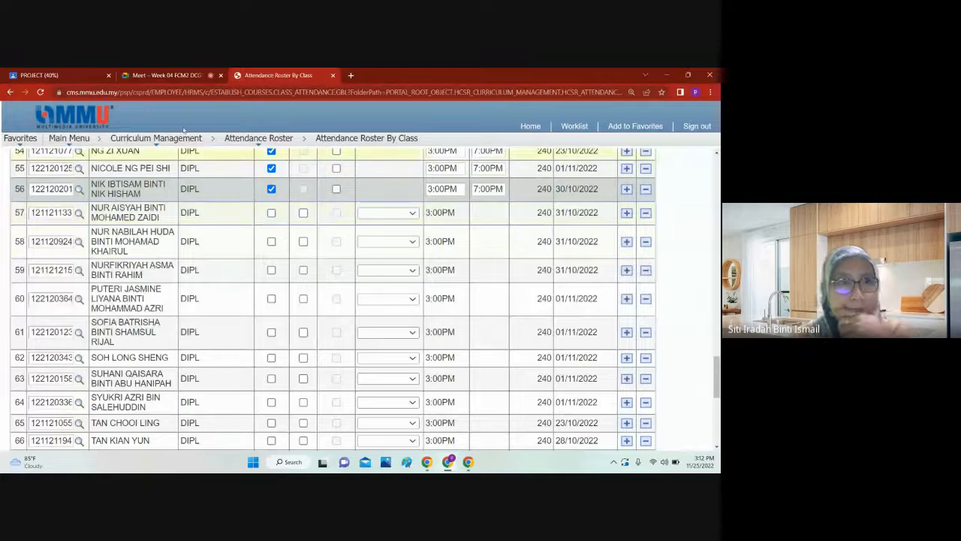
click(199, 75)
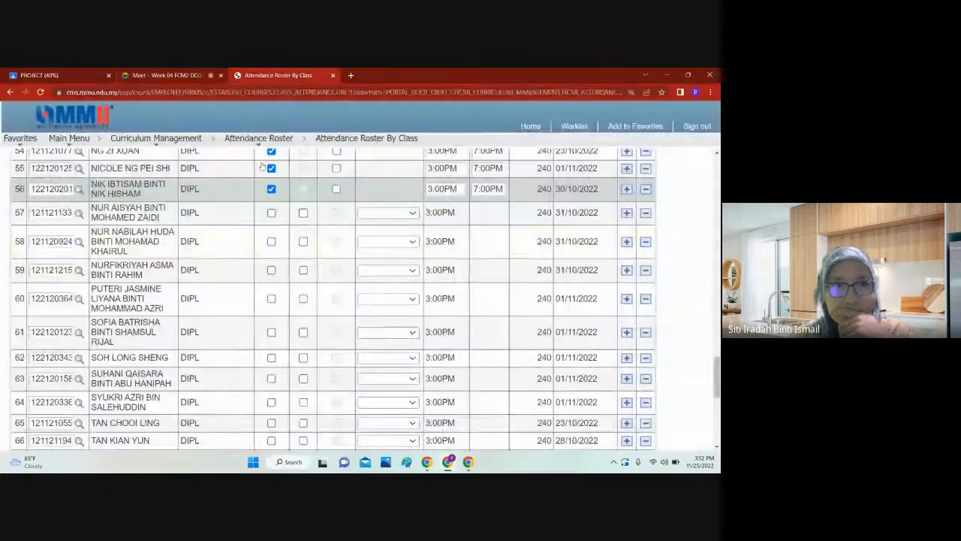
click(274, 75)
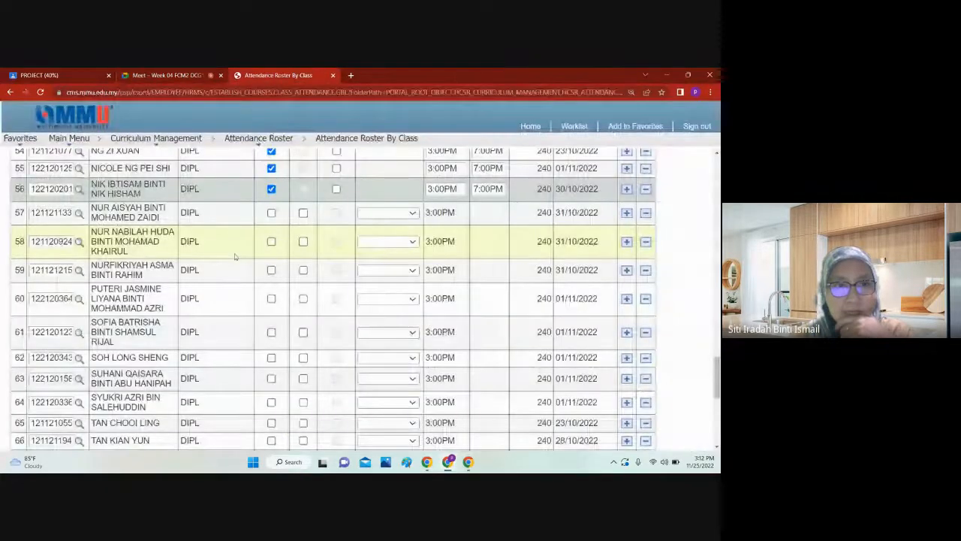
click(201, 75)
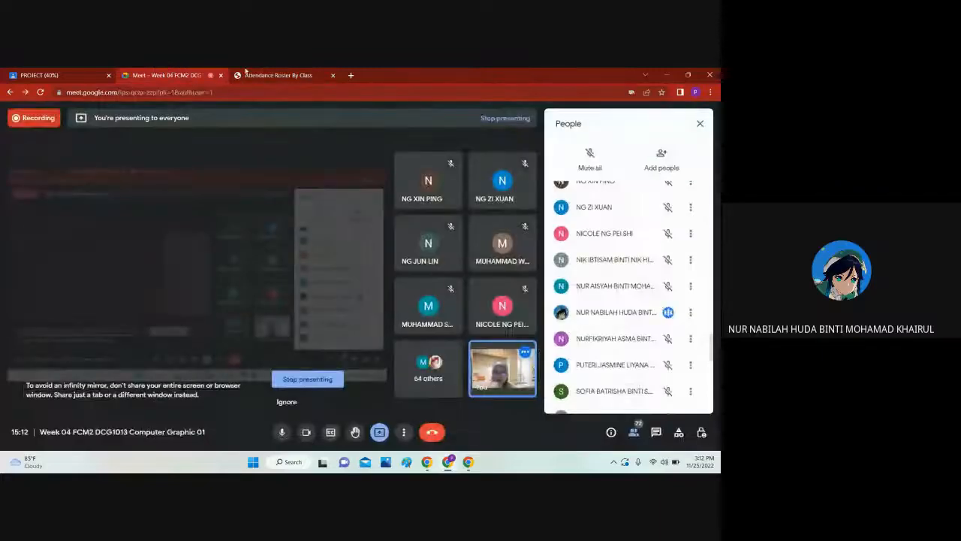
click(247, 73)
click(271, 242)
click(271, 271)
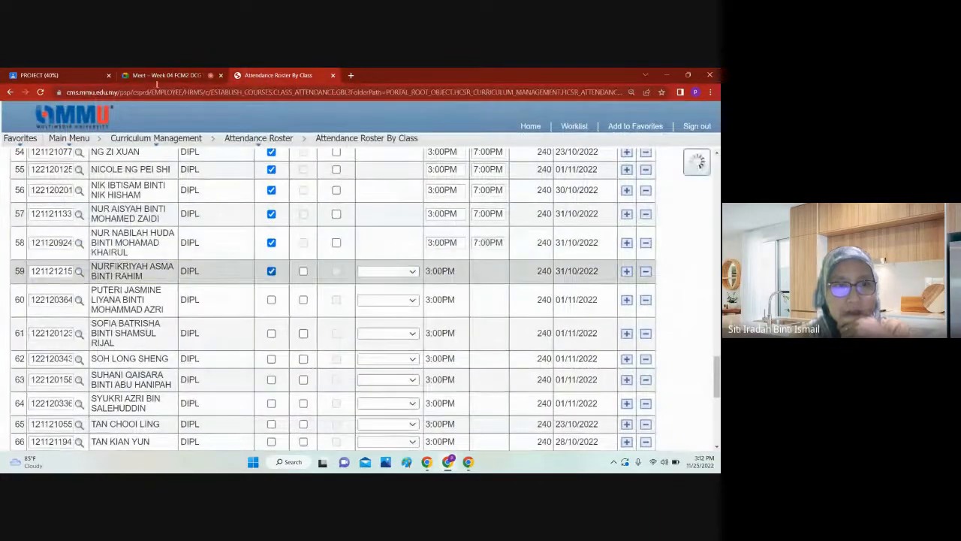
Step: Mark the sixtieth and sixty-first students on the roster as present, checking each against the Google Meet participant list
click(160, 75)
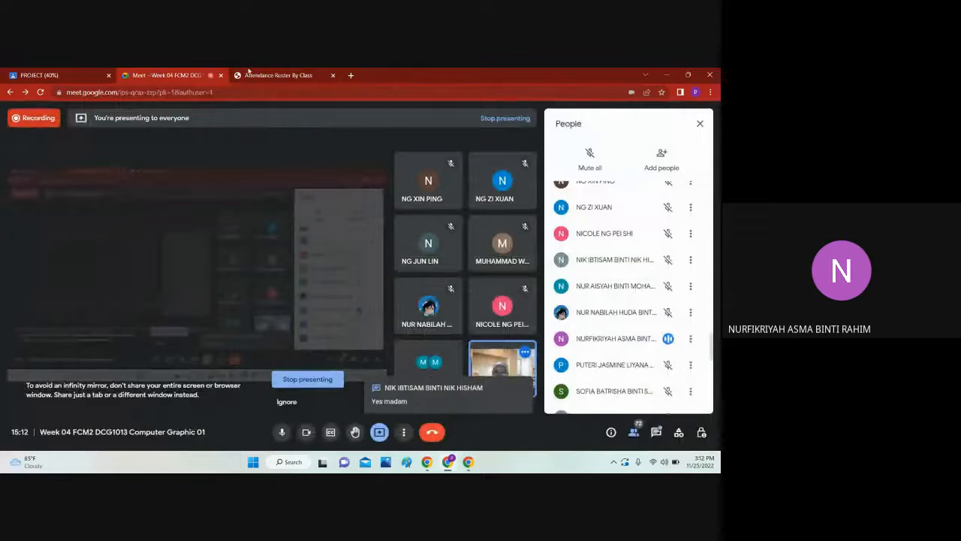
click(248, 73)
click(272, 301)
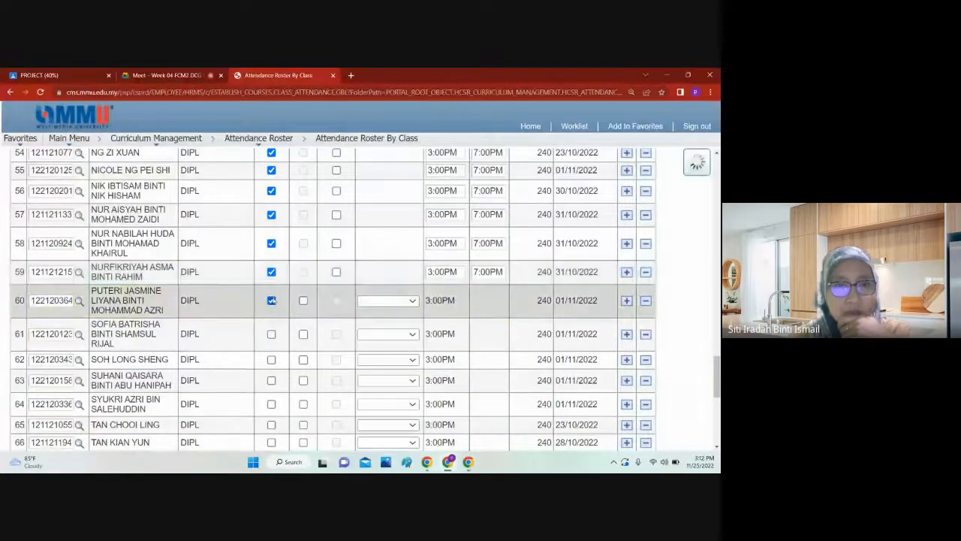
click(179, 77)
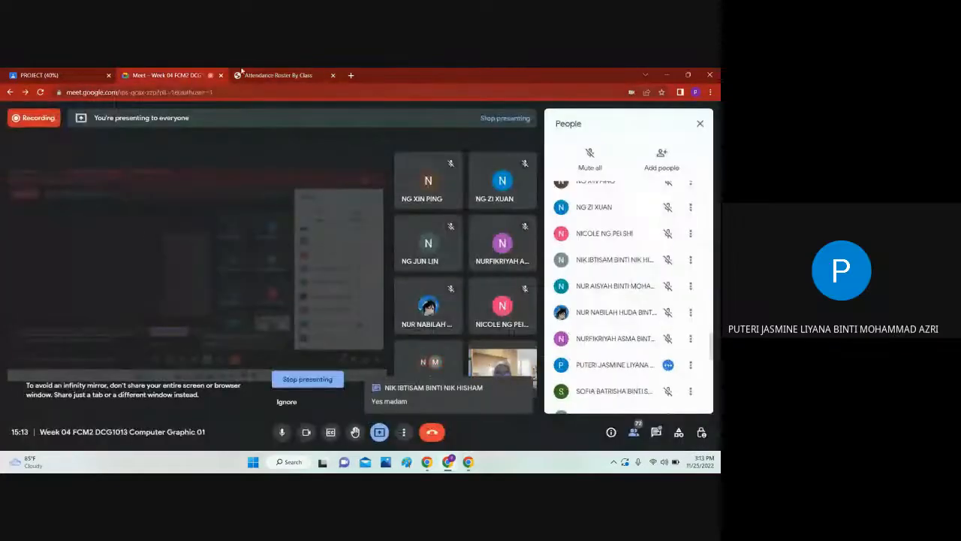
click(242, 76)
click(271, 335)
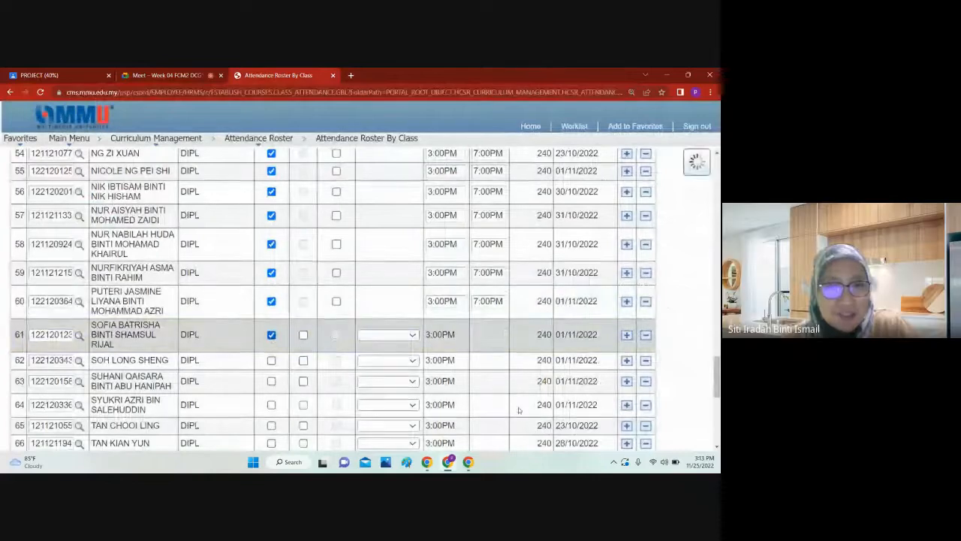
Step: Mark the sixty-second, sixty-third and sixty-fourth students on the roster as present, checking them against the Google Meet call
click(178, 75)
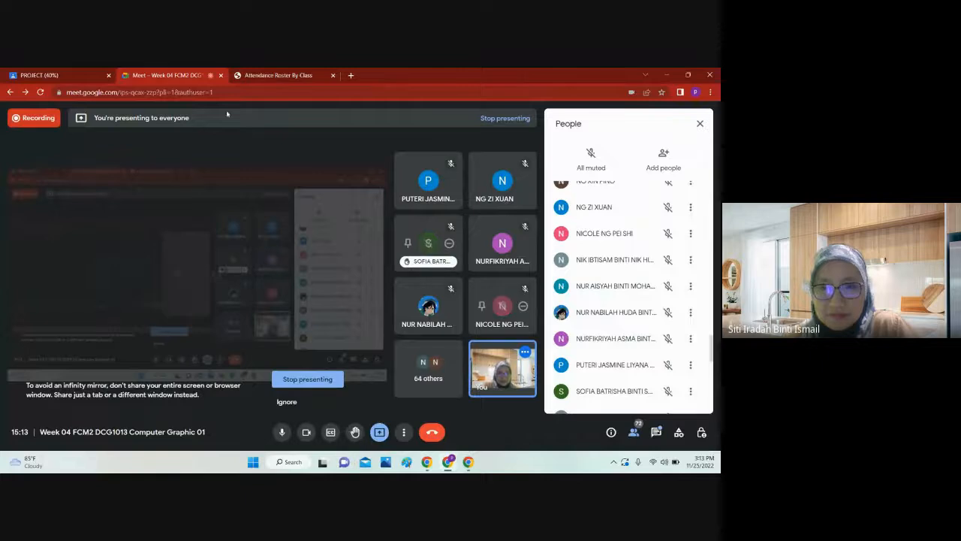
click(272, 75)
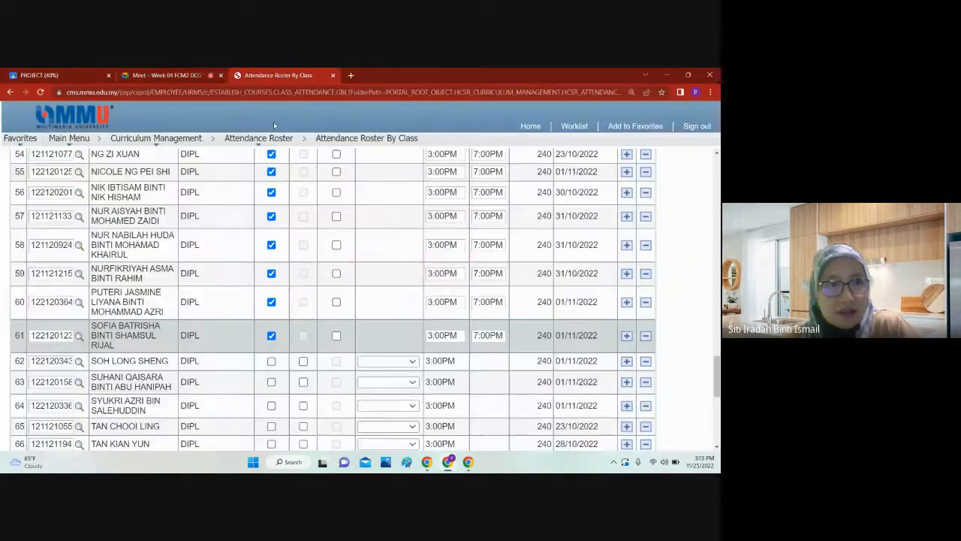
click(271, 360)
scroll(286, 346, down, 2)
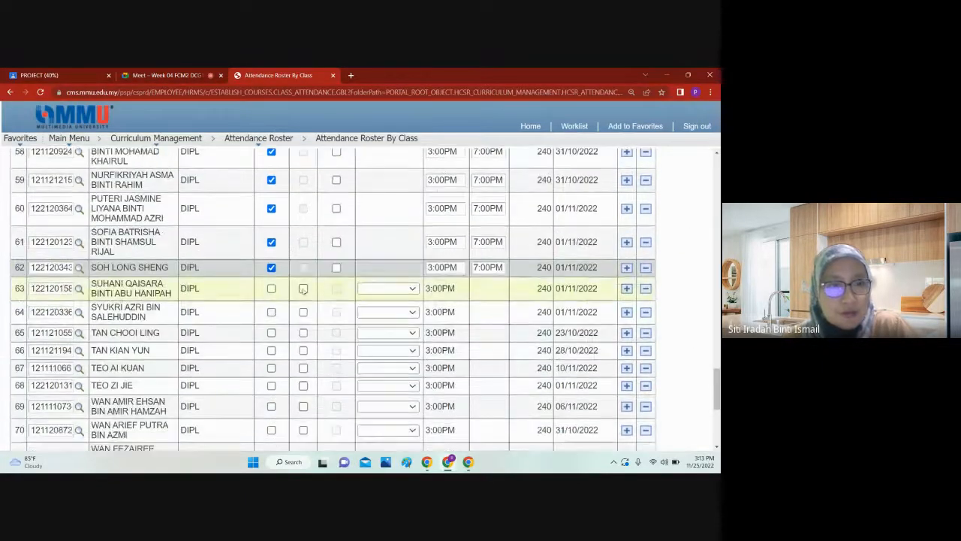
scroll(292, 274, down, 1)
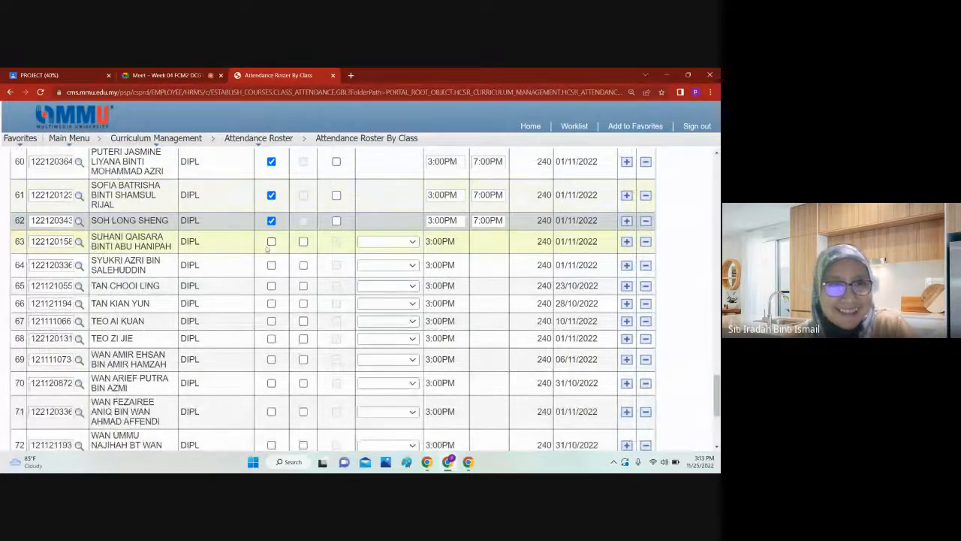
click(150, 74)
click(275, 75)
click(272, 242)
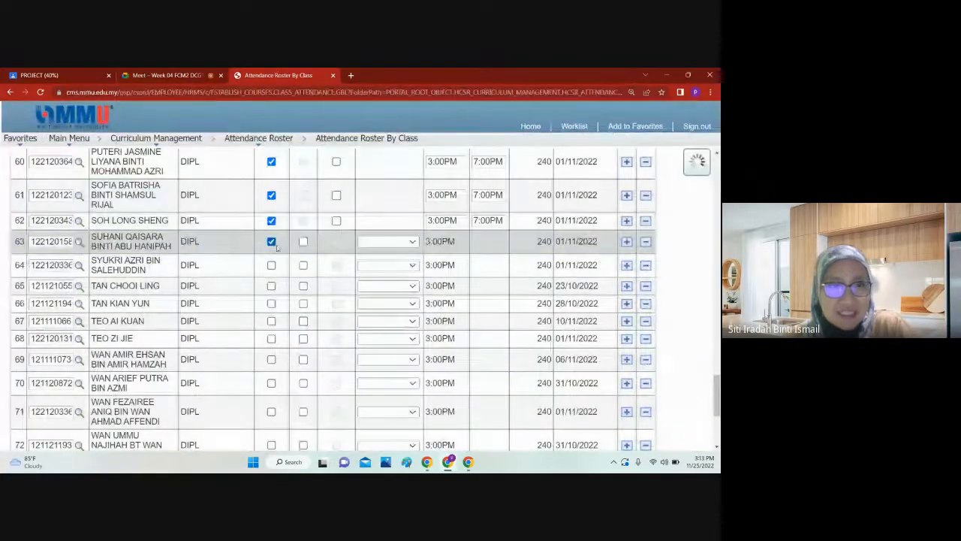
click(272, 266)
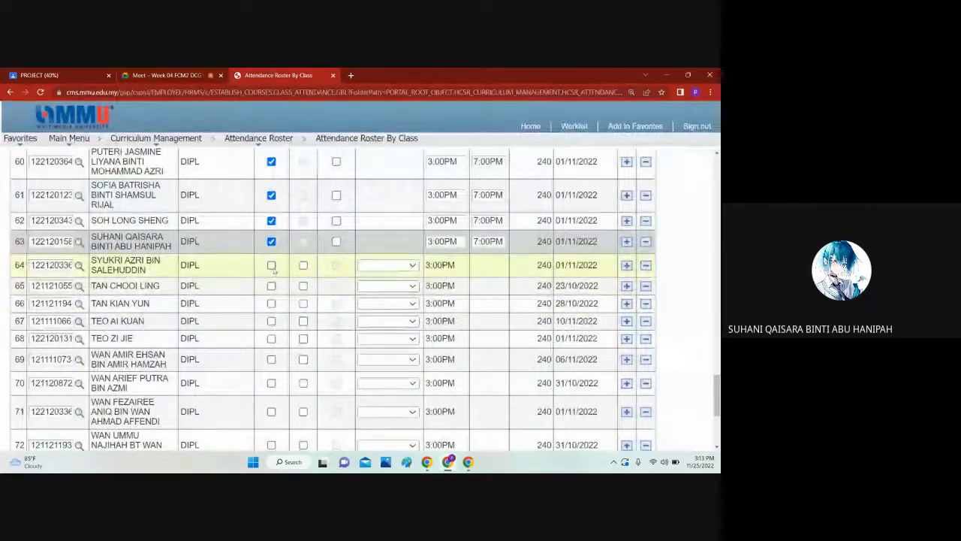
Step: Check the Google Meet call, mark the sixty-fifth student on the roster as present and clear that mark again
scroll(275, 272, down, 1)
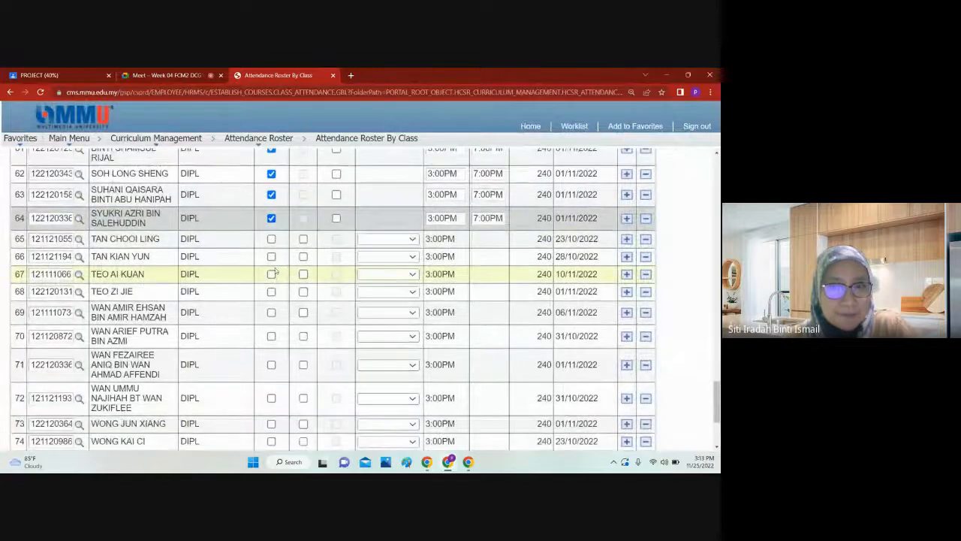
click(159, 72)
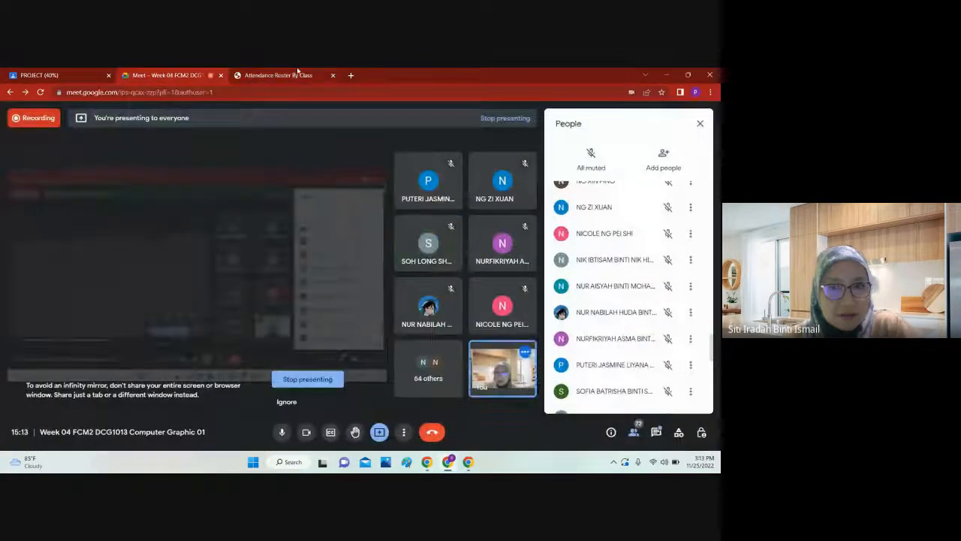
click(299, 72)
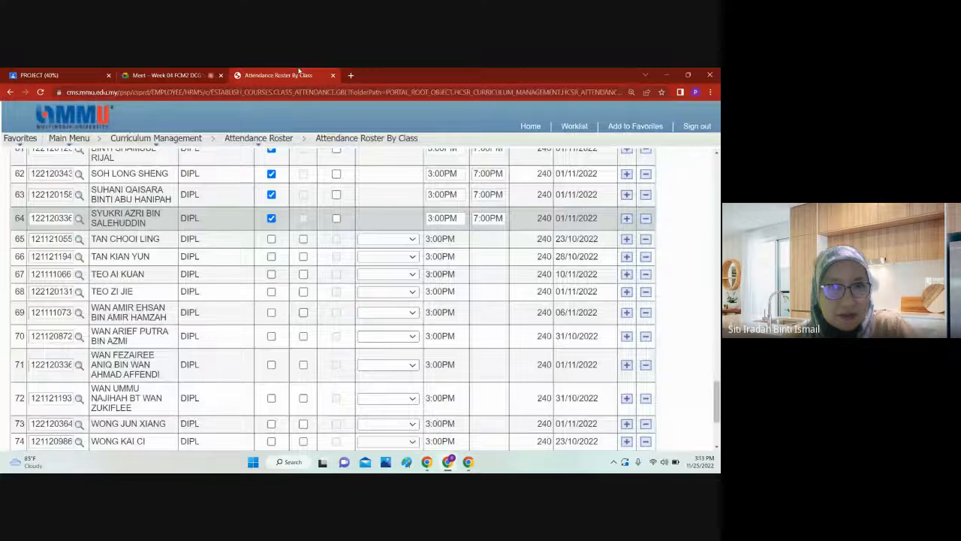
click(271, 239)
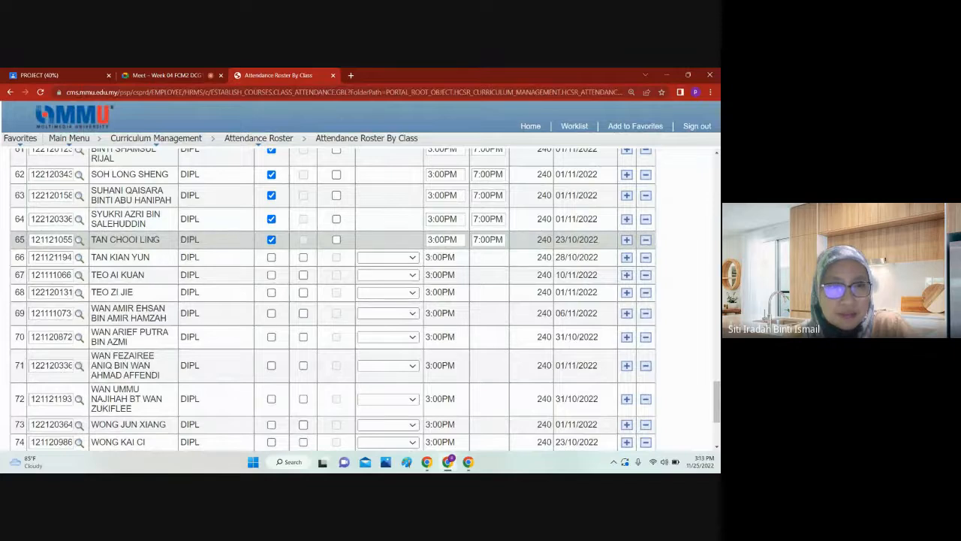
click(270, 240)
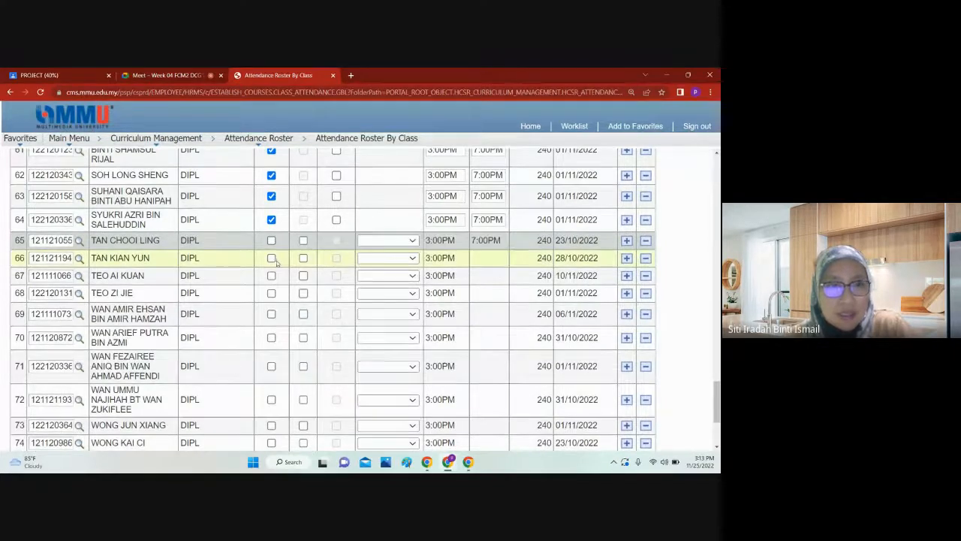
Step: Mark and clear the sixty-sixth student on the roster, and mark the sixty-seventh student as present
click(271, 258)
scroll(272, 261, down, 1)
scroll(273, 259, down, 1)
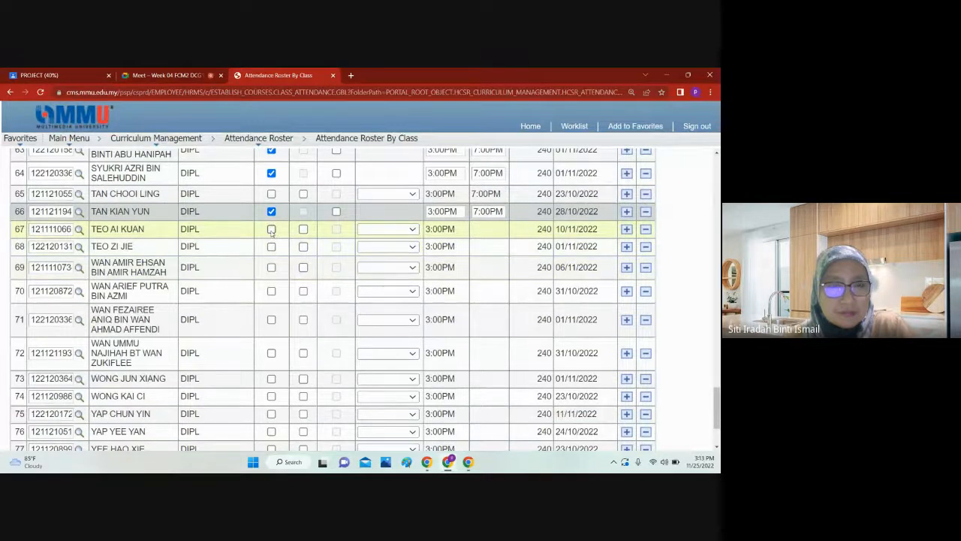
click(272, 212)
click(271, 229)
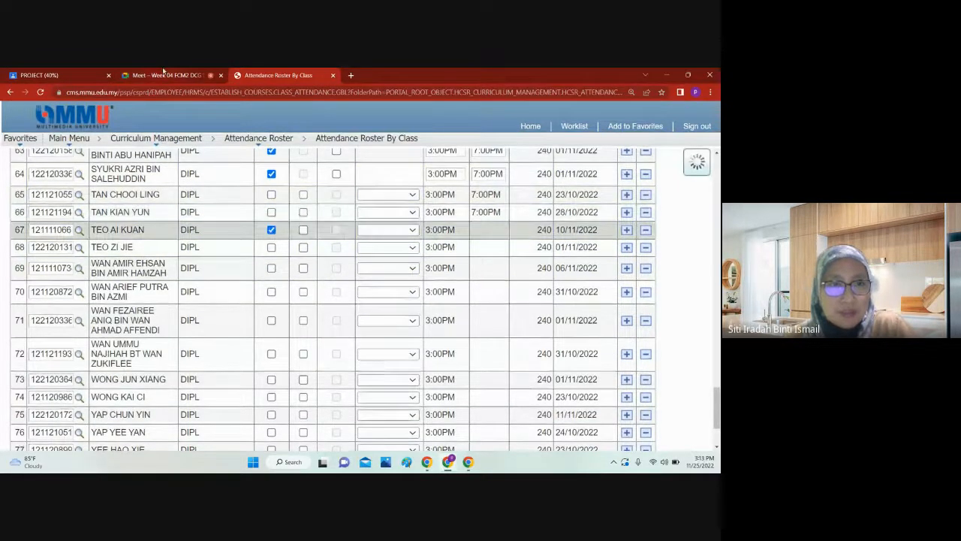
Step: Recheck the participants in the Google Meet call and mark the sixty-fifth student on the roster as present
click(166, 75)
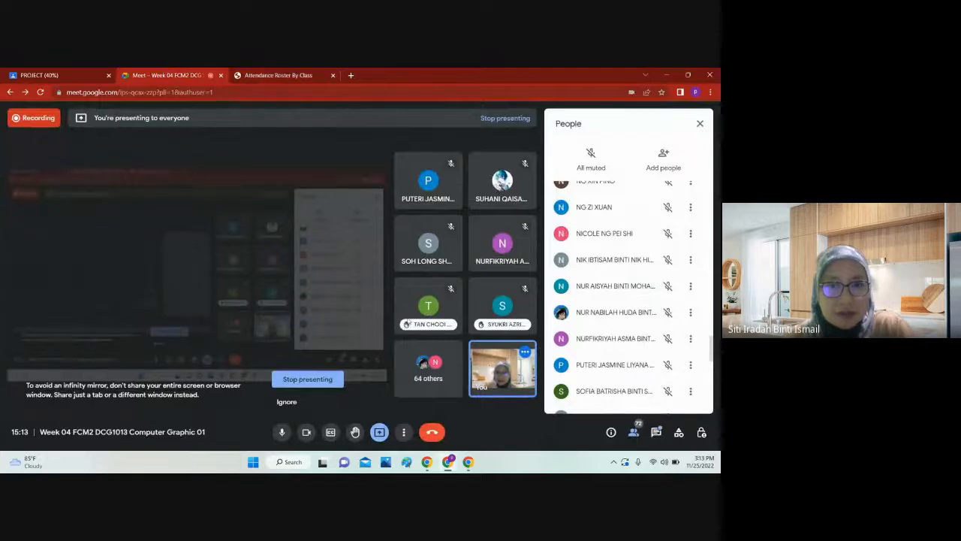
click(278, 76)
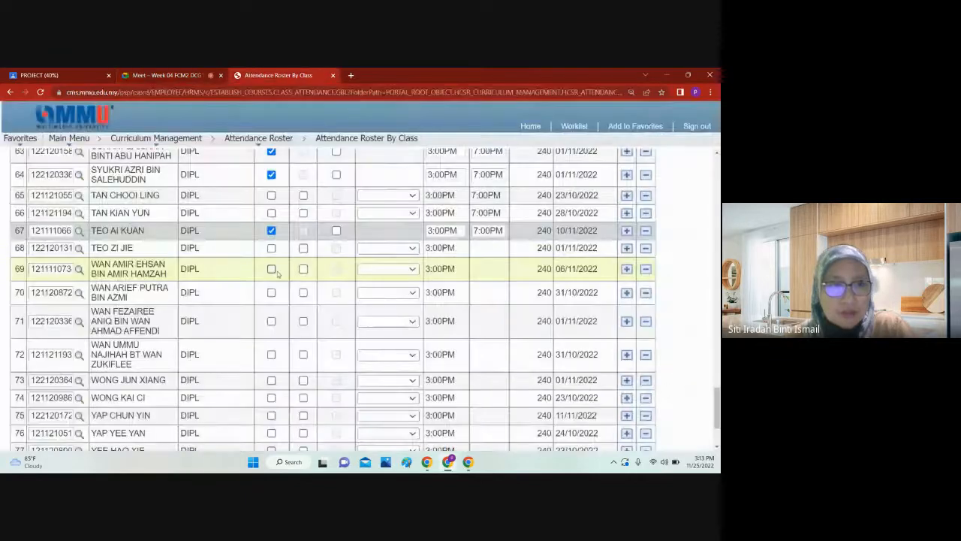
click(272, 196)
Step: Read the in-call messages in Google Meet for attendance replies, close them and return to the attendance roster
click(182, 75)
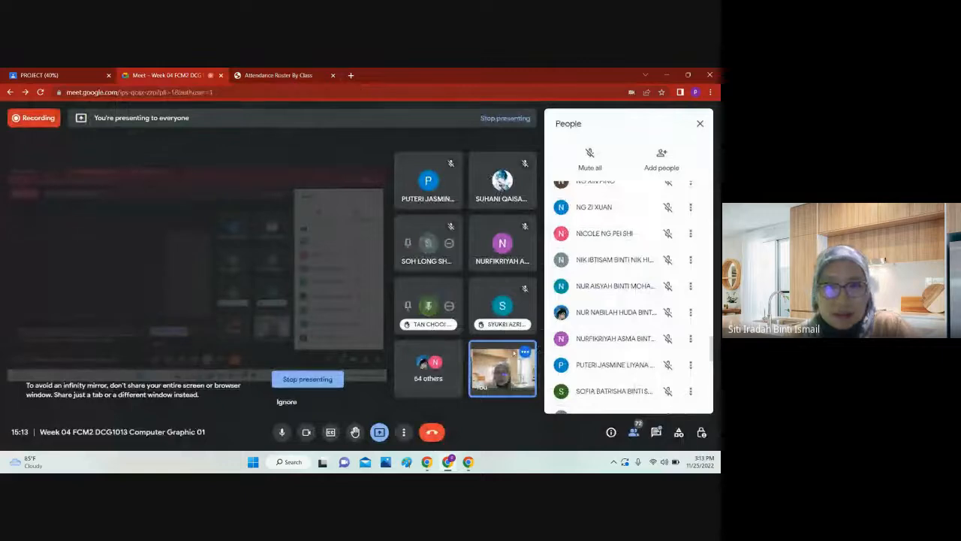
click(656, 432)
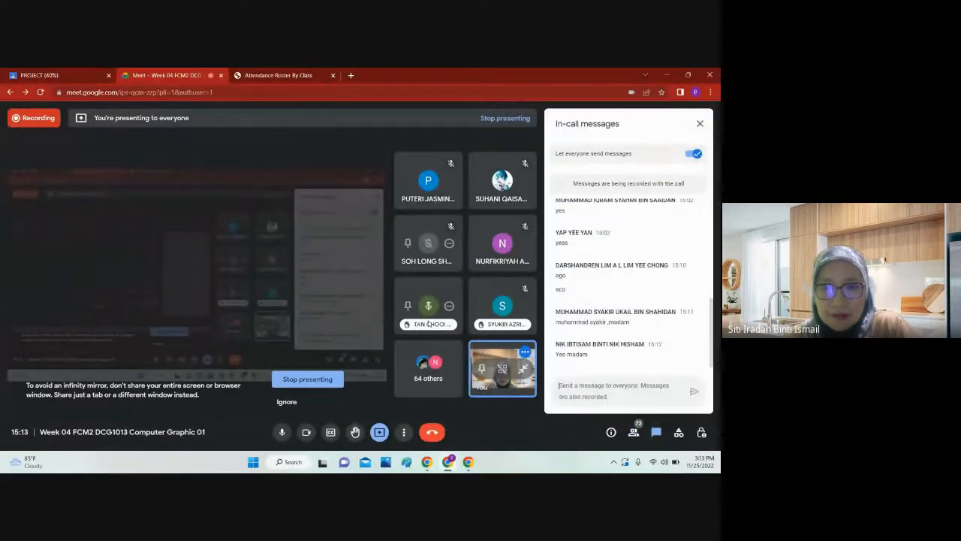
click(700, 123)
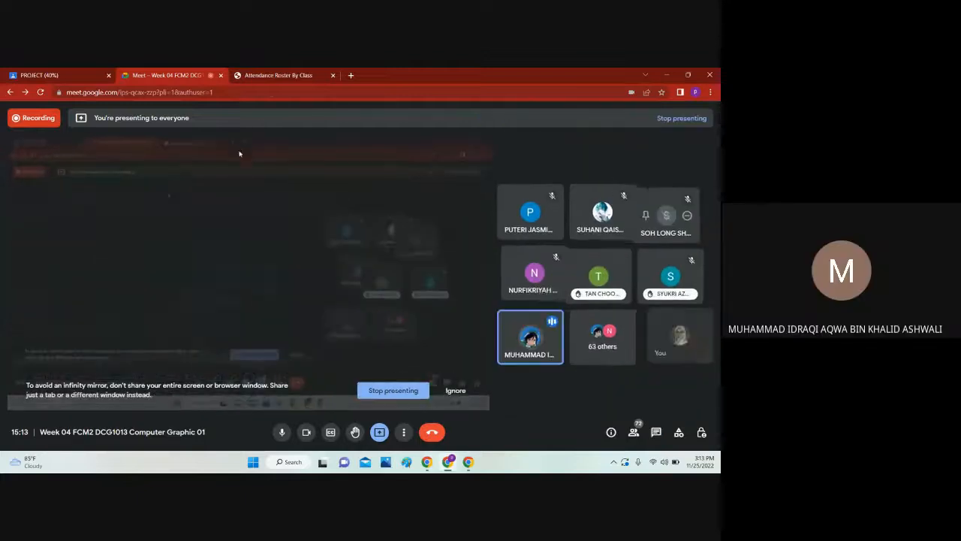
click(268, 76)
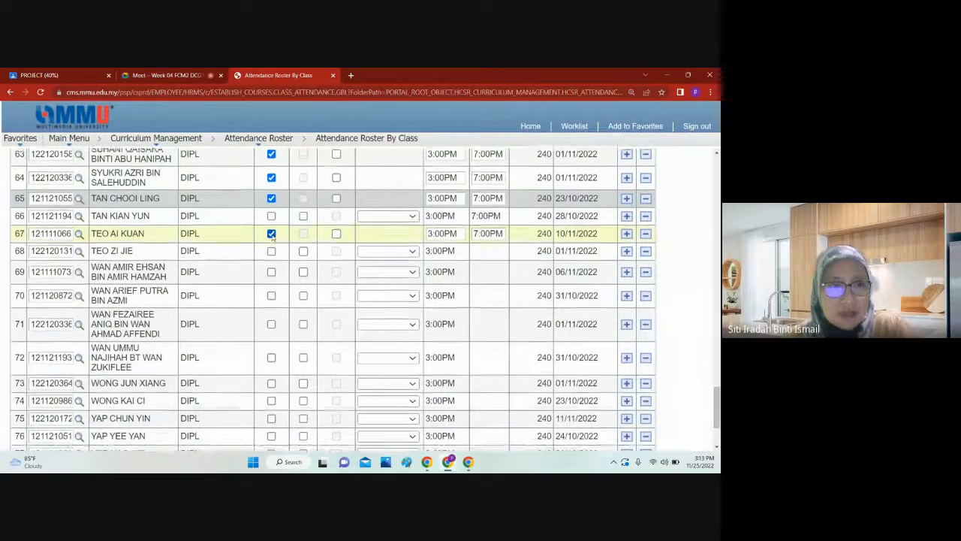
Step: Review the attendance marks on roster rows 56 to 68 and compare them with the participants in the Google Meet call
scroll(272, 237, up, 1)
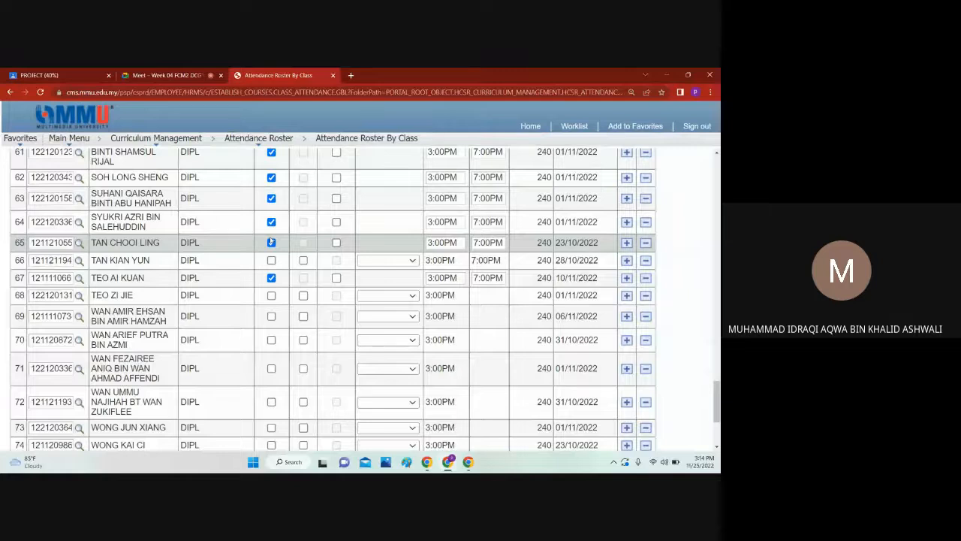
click(175, 72)
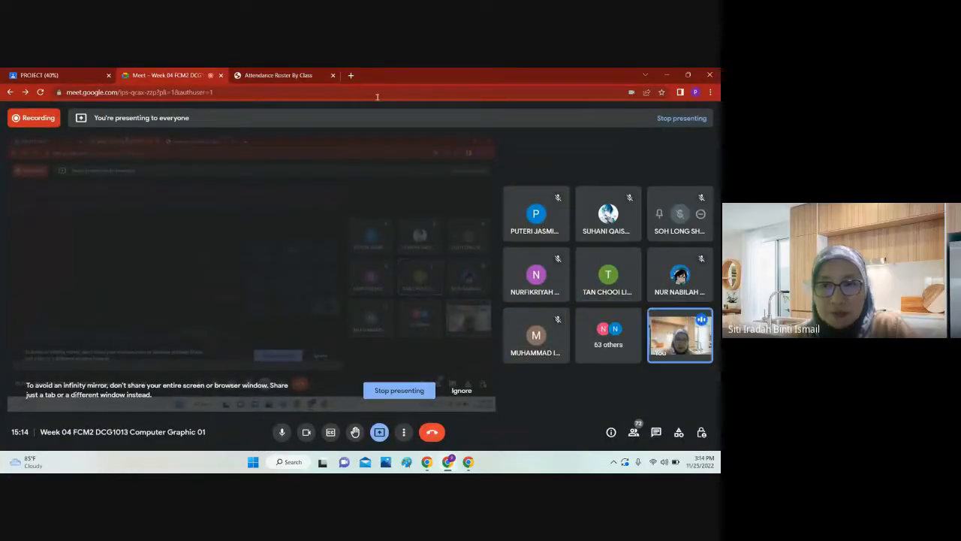
click(281, 75)
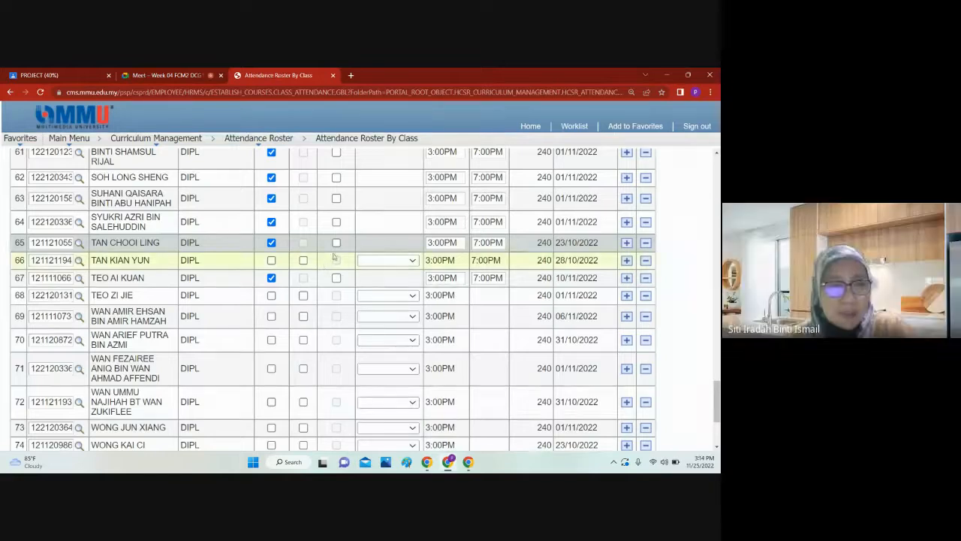
scroll(324, 266, up, 3)
scroll(336, 256, up, 2)
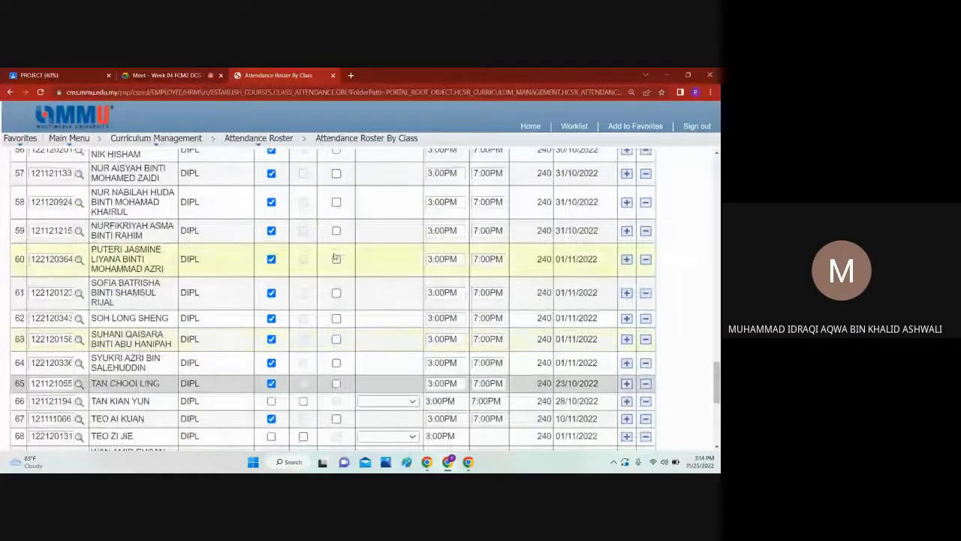
click(170, 74)
click(457, 158)
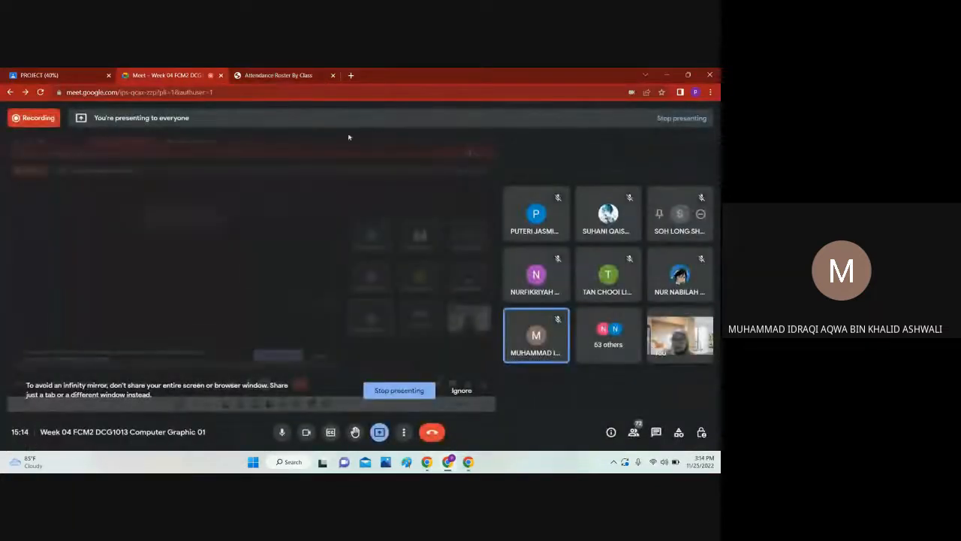
click(276, 75)
scroll(272, 269, down, 3)
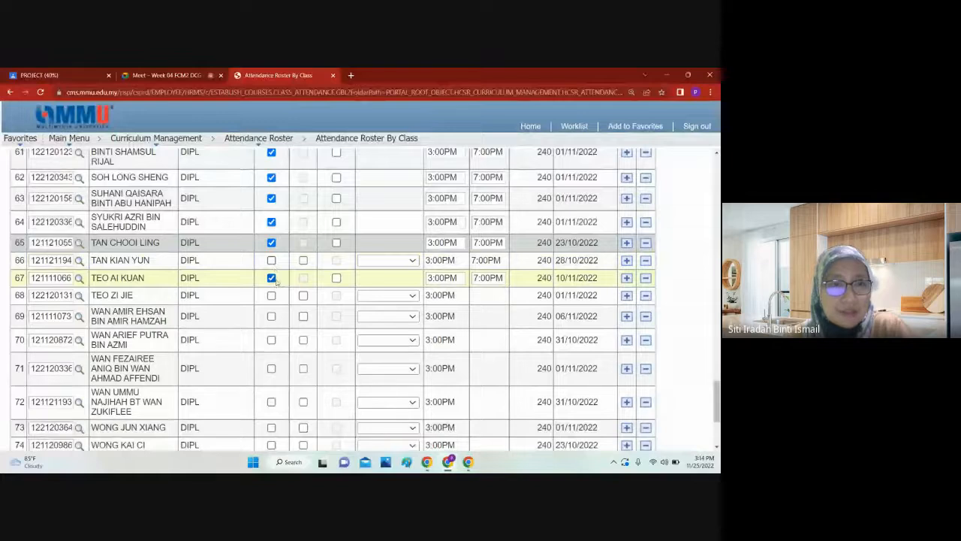
Step: Recheck the Google Meet call and clear the present mark of the sixty-seventh student on the roster
click(175, 72)
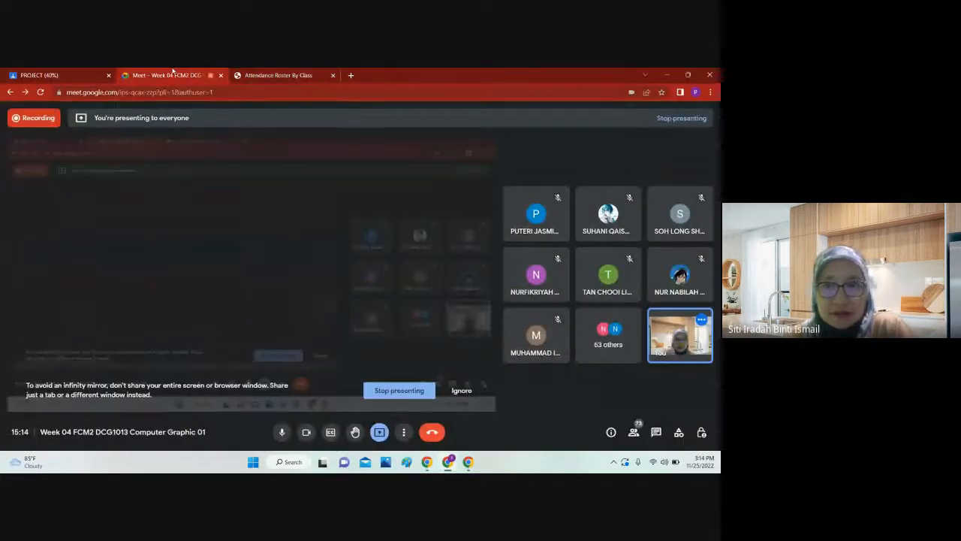
click(248, 75)
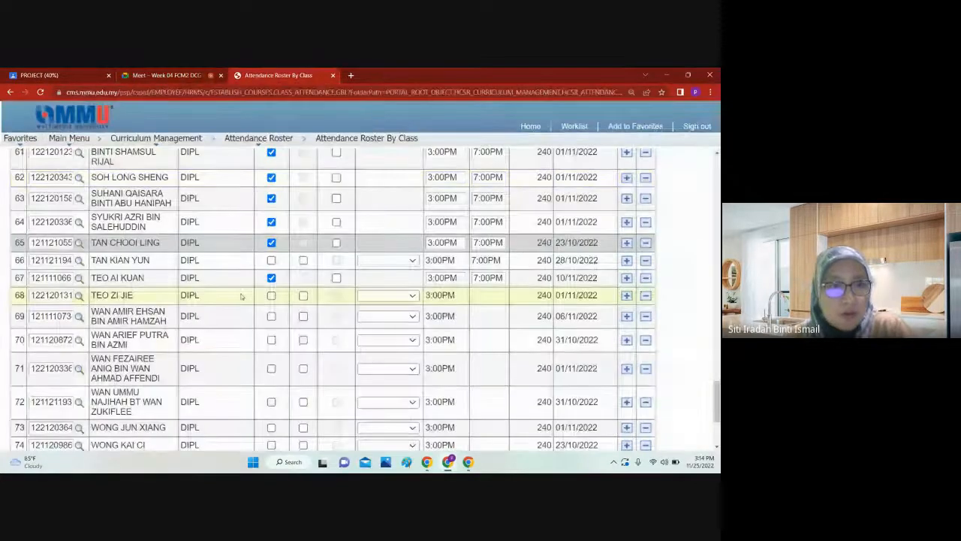
click(271, 278)
Step: Compare the Google Meet participants list with the roster and mark the sixty-eighth student as present
click(146, 73)
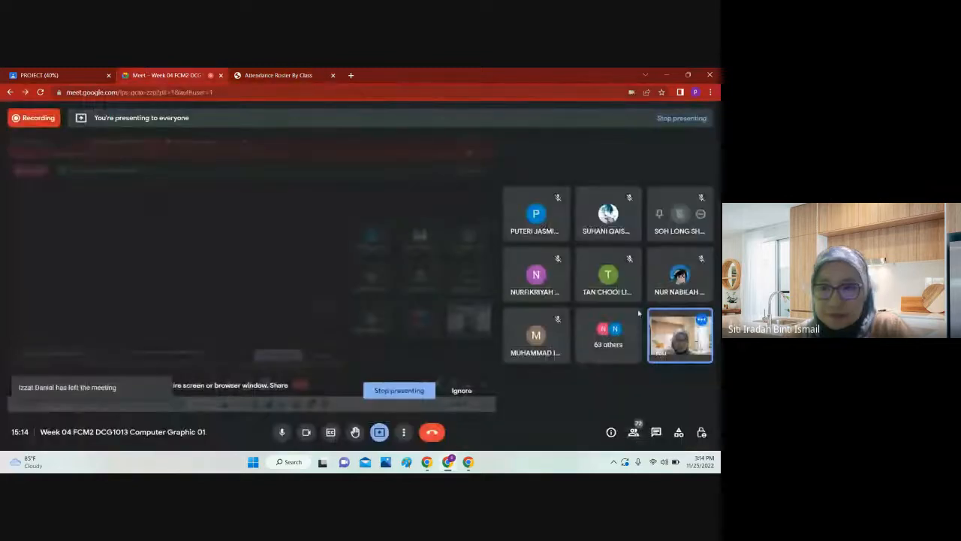
click(634, 432)
scroll(669, 328, down, 15)
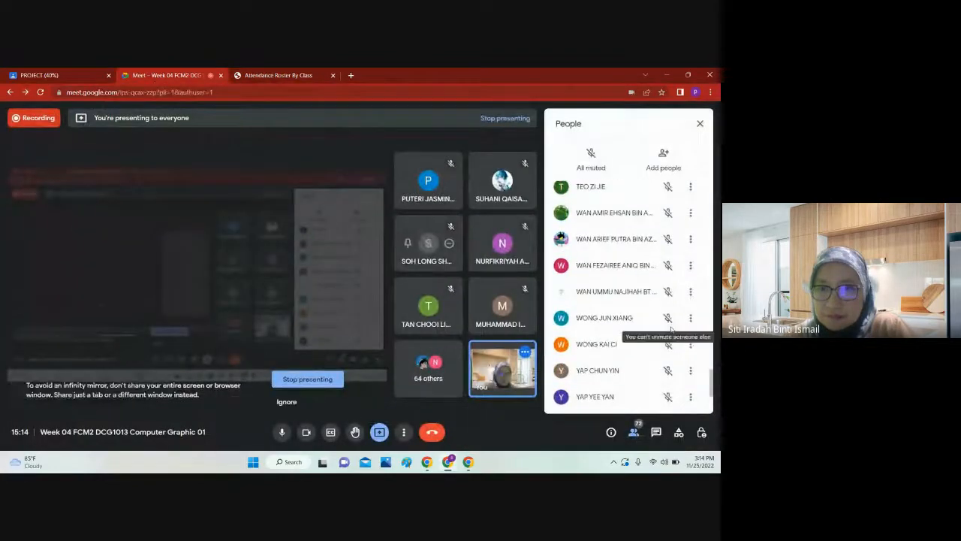
scroll(671, 328, up, 6)
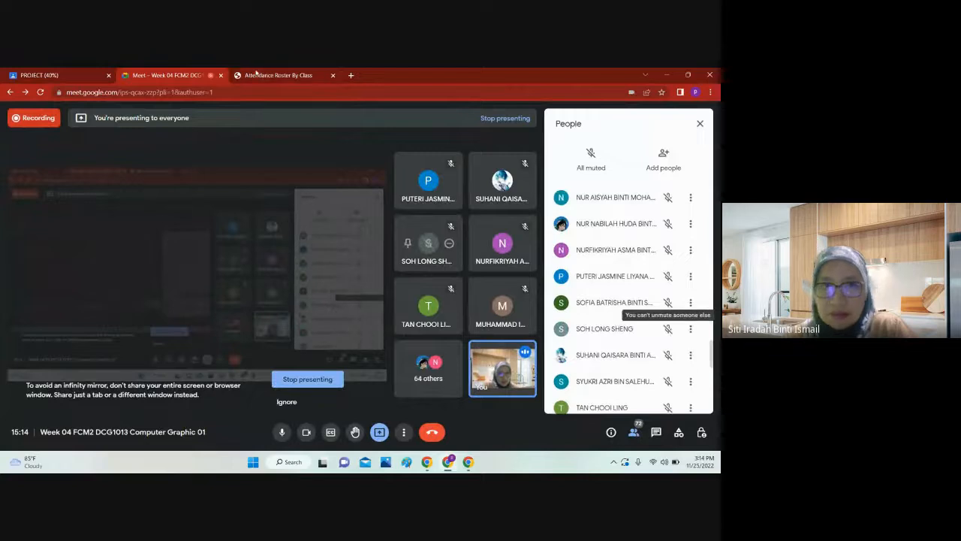
click(256, 74)
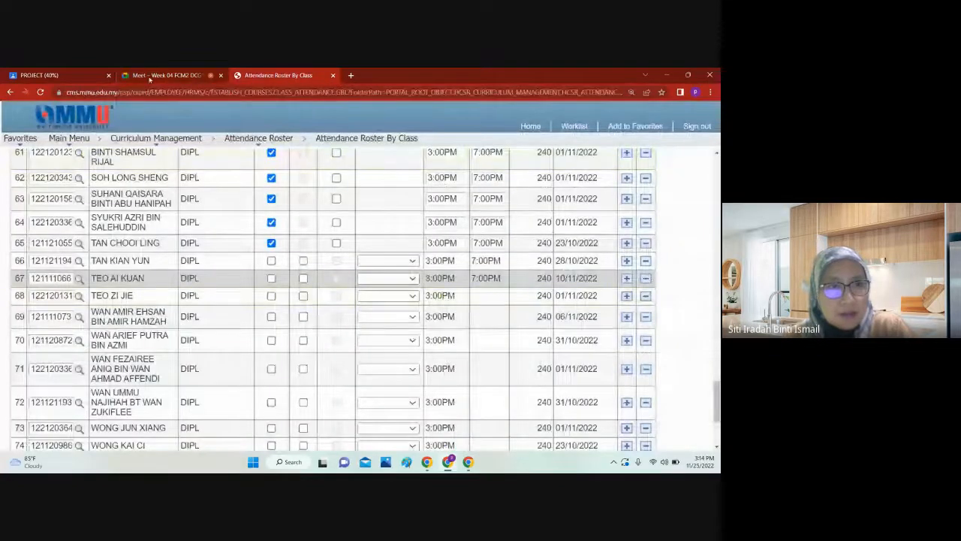
click(153, 76)
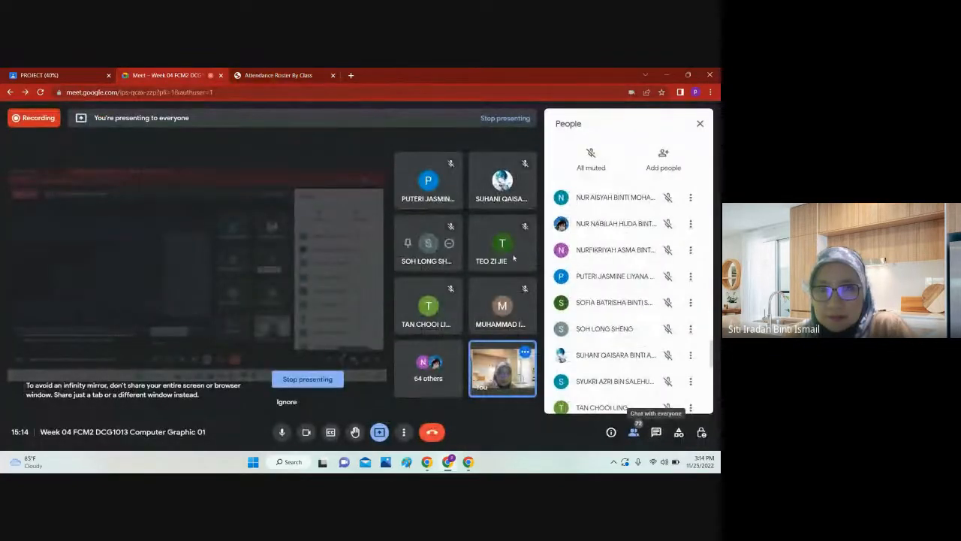
click(276, 75)
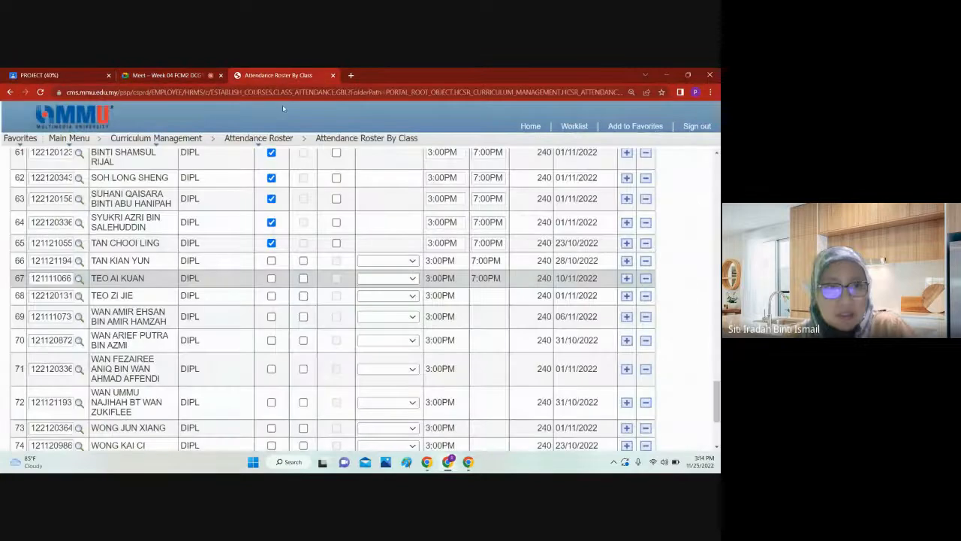
click(271, 278)
click(162, 76)
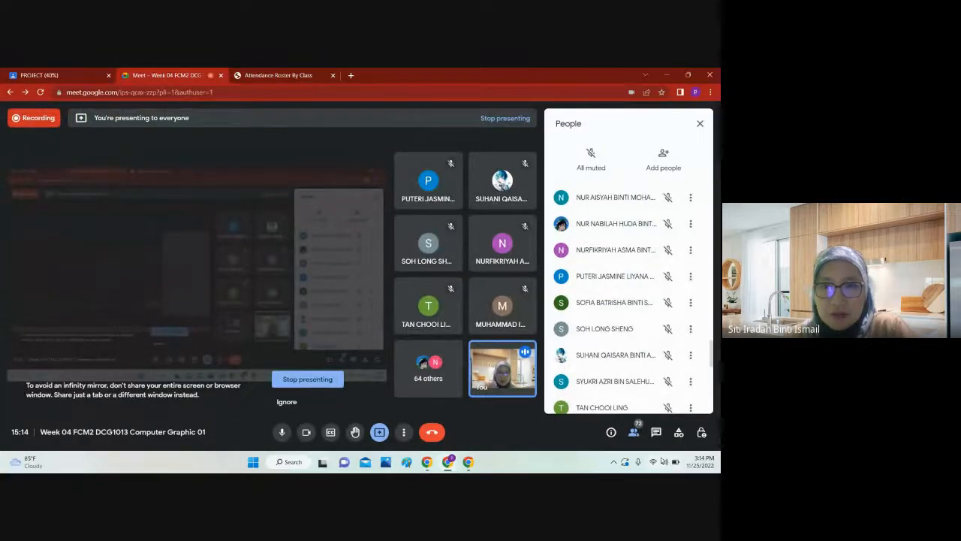
click(289, 77)
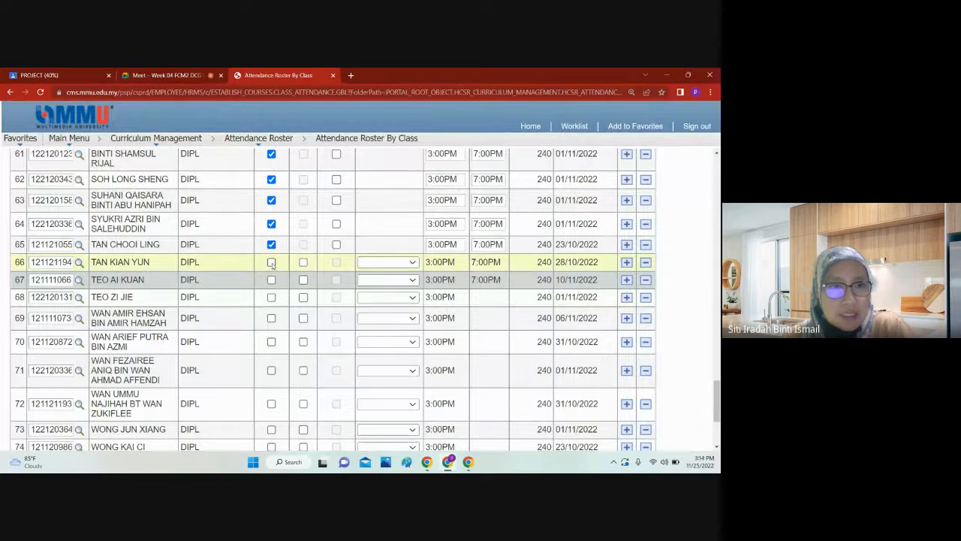
click(271, 297)
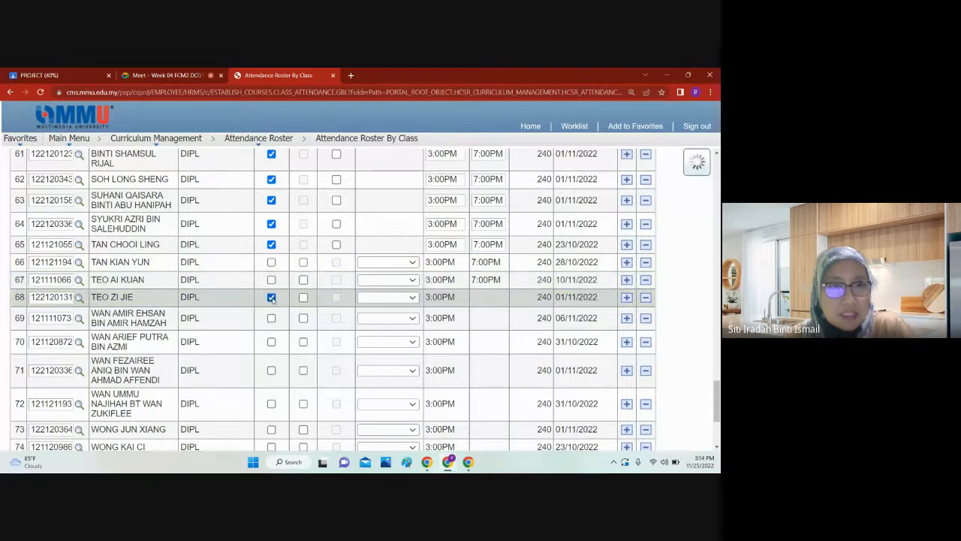
Step: Recheck the Google Meet participants list and mark the sixty-ninth student on the roster as present
click(171, 74)
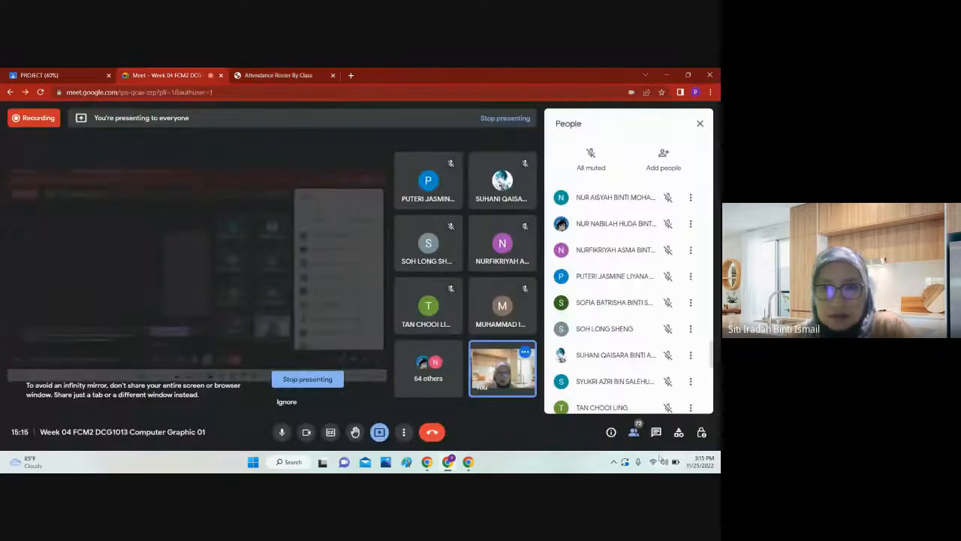
click(633, 432)
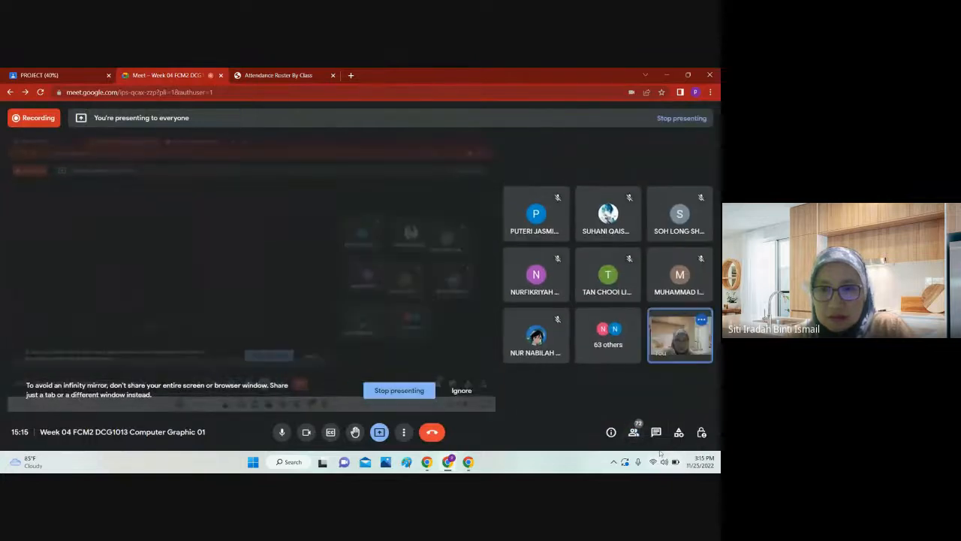
click(634, 432)
click(277, 74)
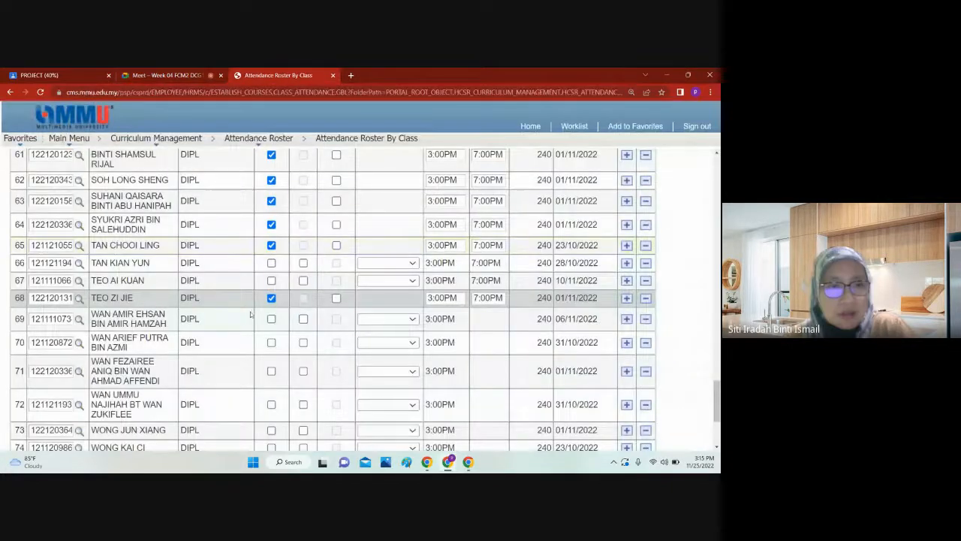
click(272, 319)
Step: Mark the students on roster rows 70, 71 and 72 as present
scroll(278, 244, down, 2)
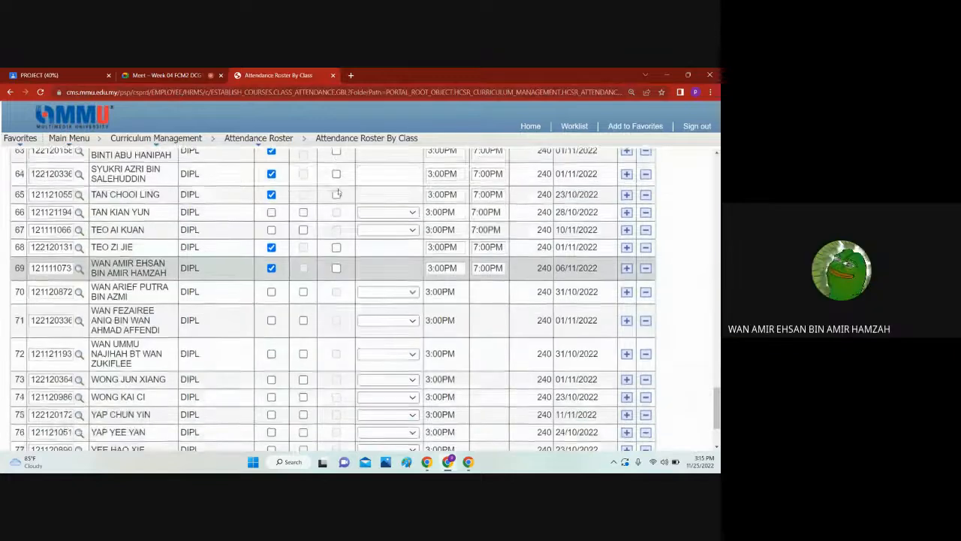
click(272, 248)
scroll(289, 242, down, 2)
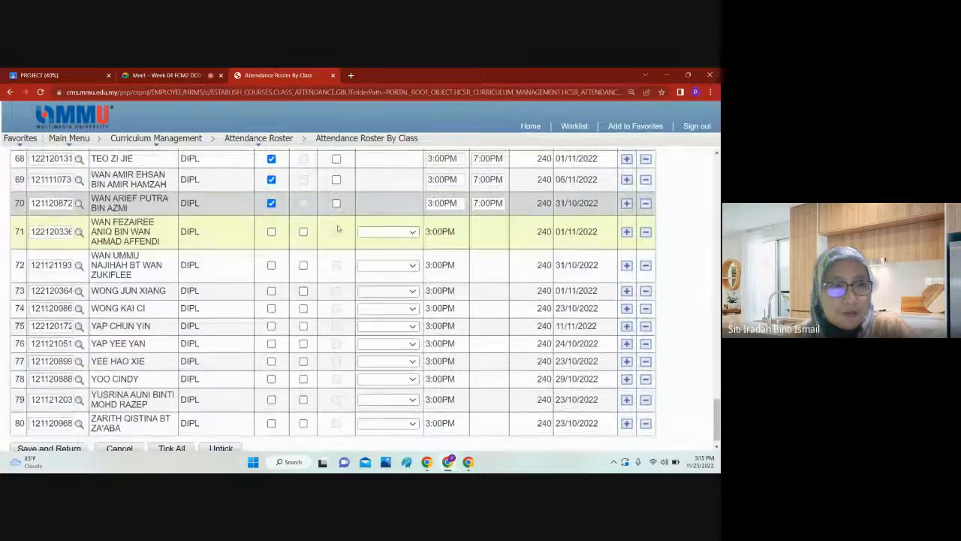
click(272, 232)
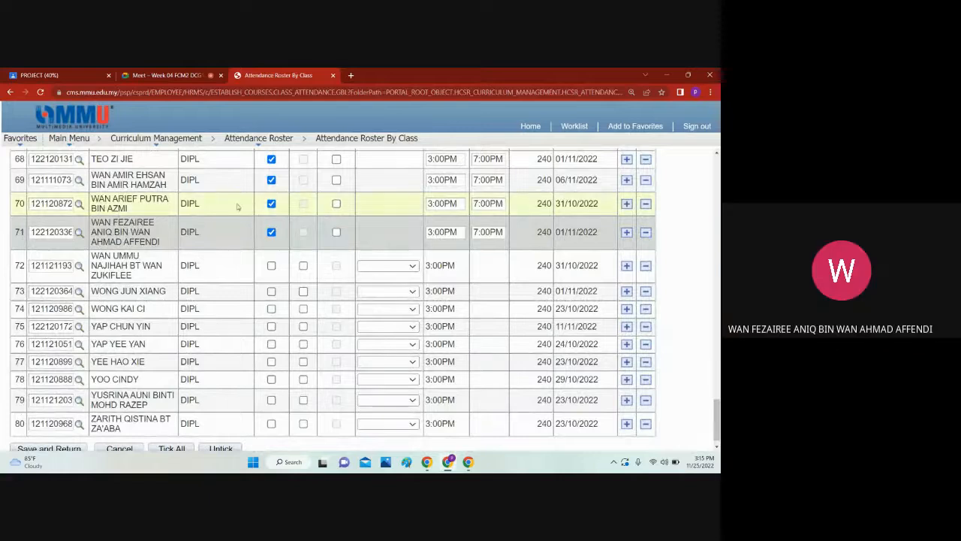
click(272, 269)
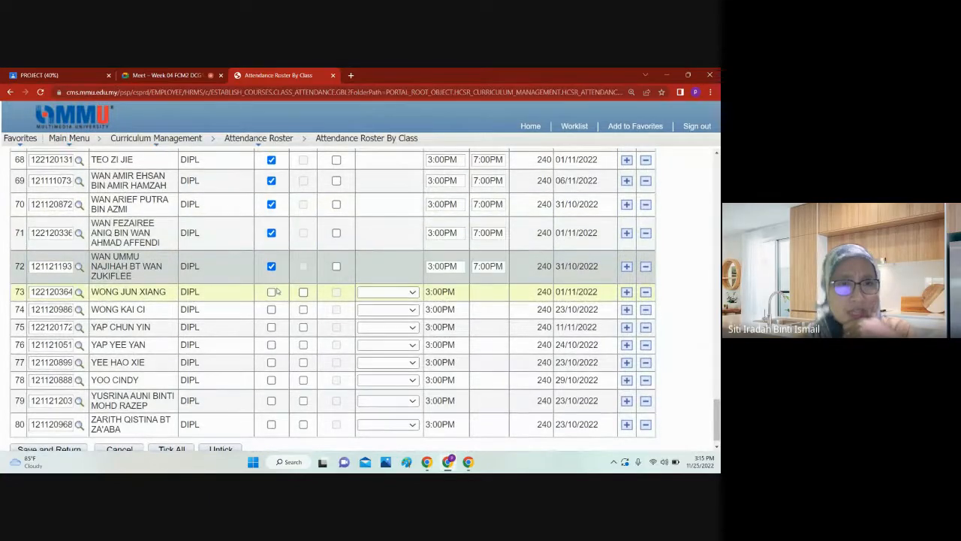
Step: Mark the students on roster rows 73 to 76 as present
scroll(278, 290, down, 1)
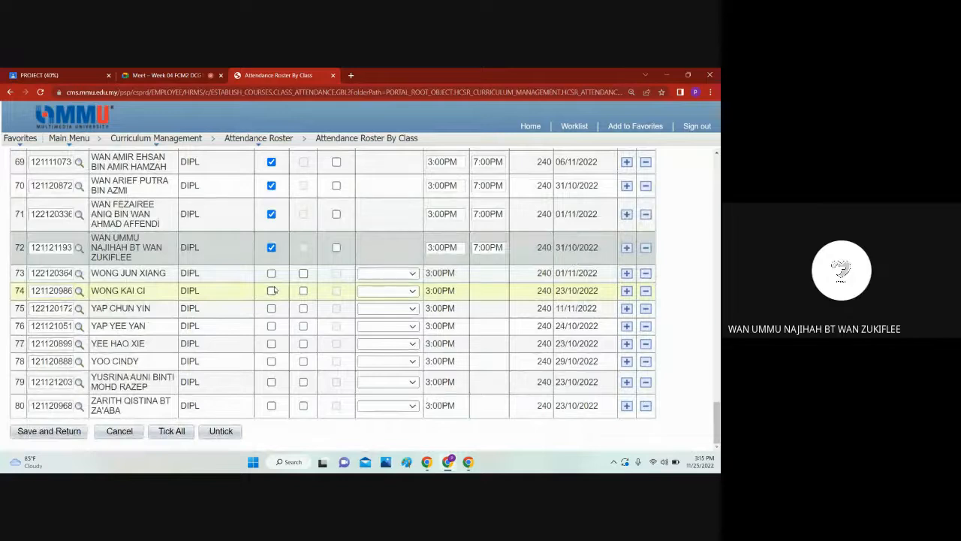
click(272, 273)
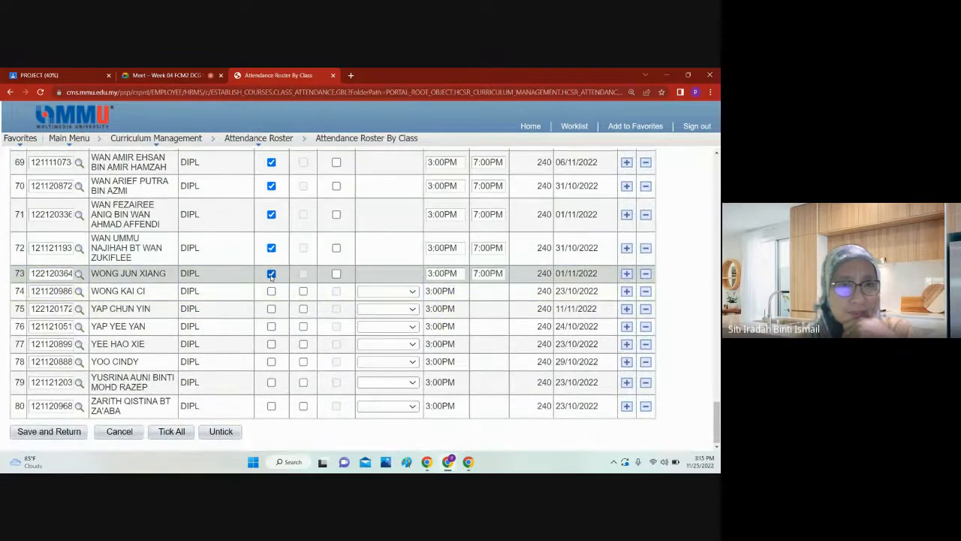
click(272, 292)
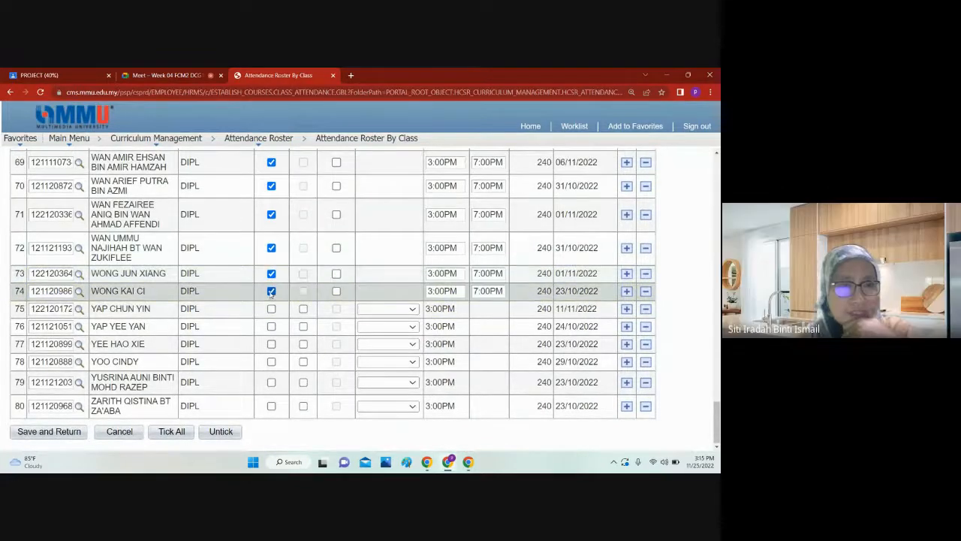
click(271, 309)
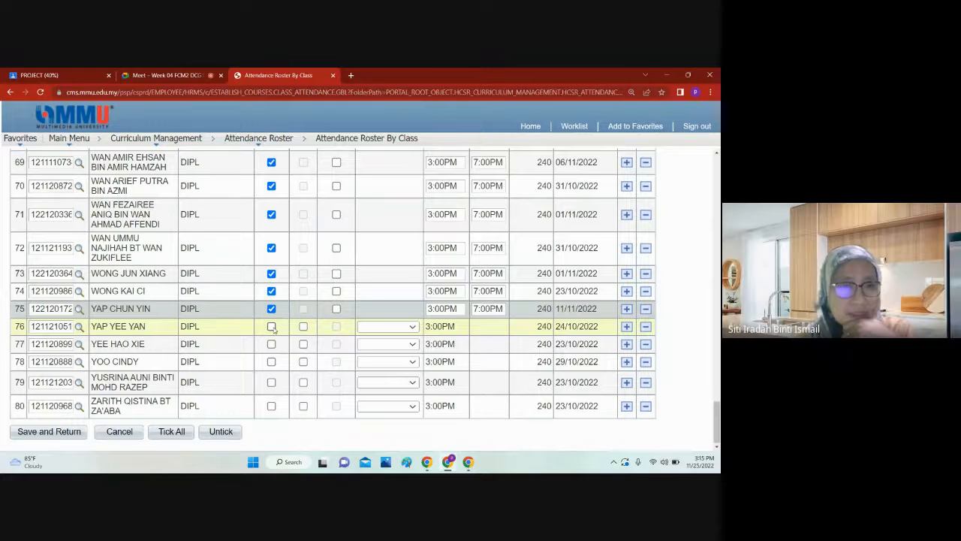
click(273, 327)
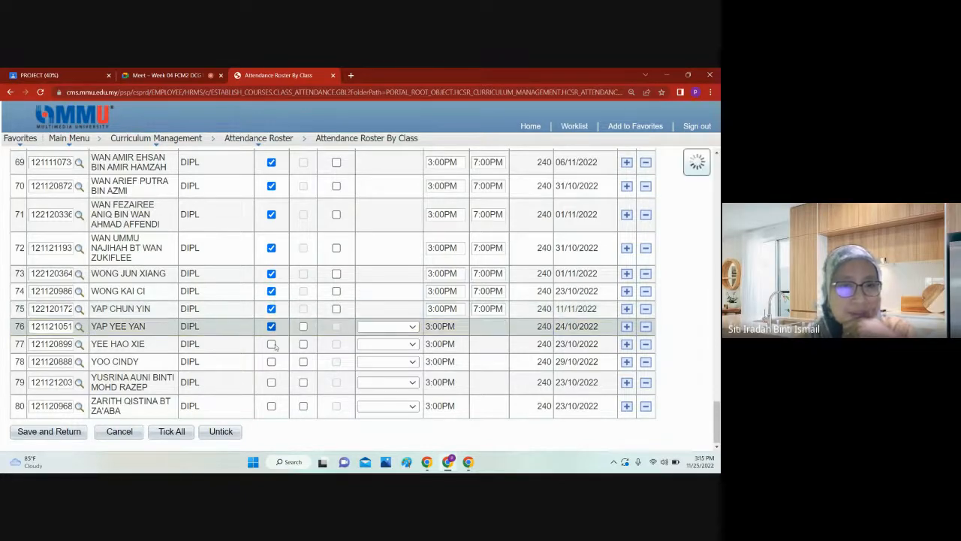
Step: Look for the next students among the Google Meet participants and mark roster rows 77 and 78 as present
click(132, 72)
scroll(608, 316, down, 3)
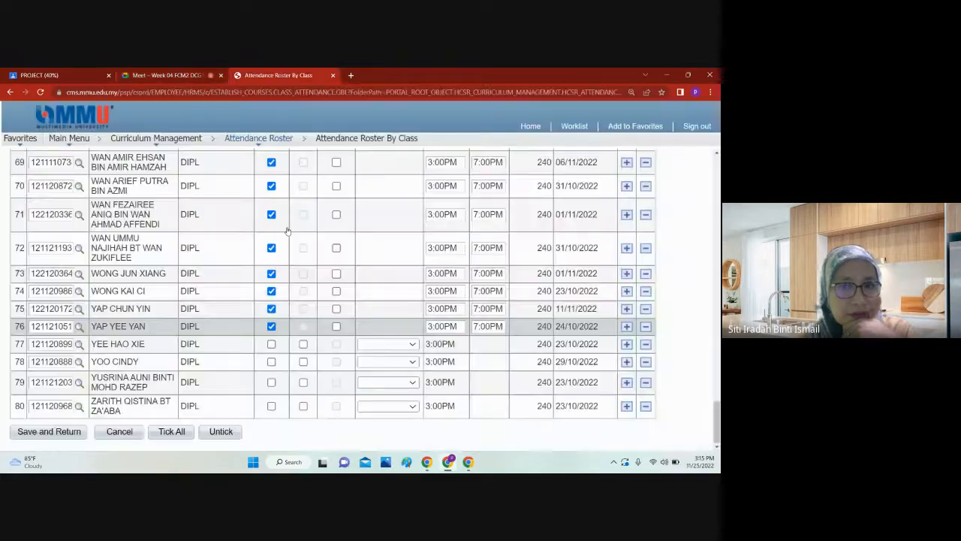
click(278, 75)
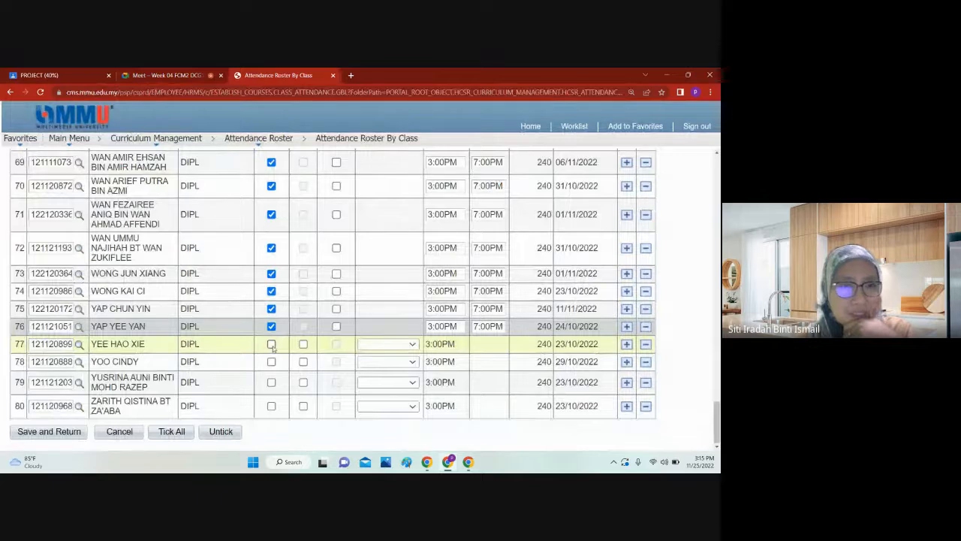
click(165, 75)
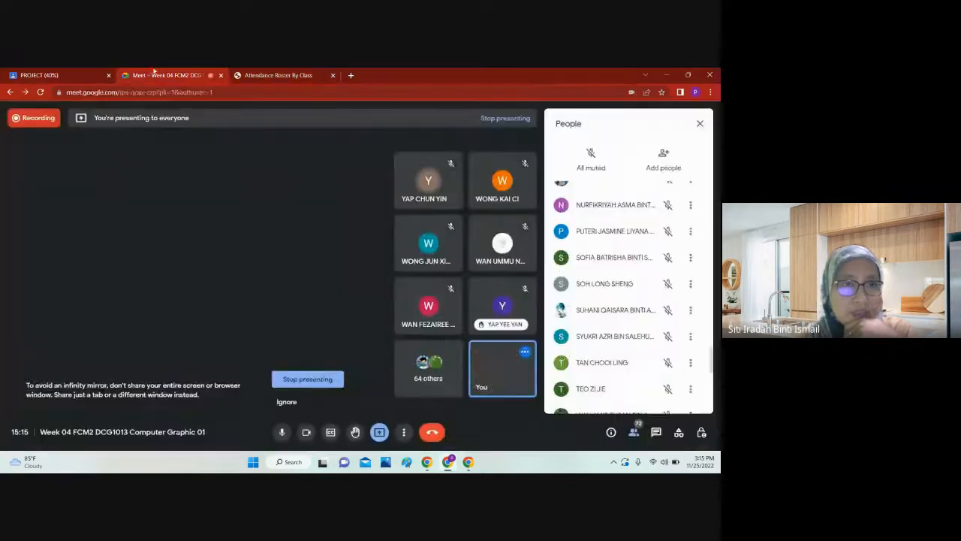
click(282, 75)
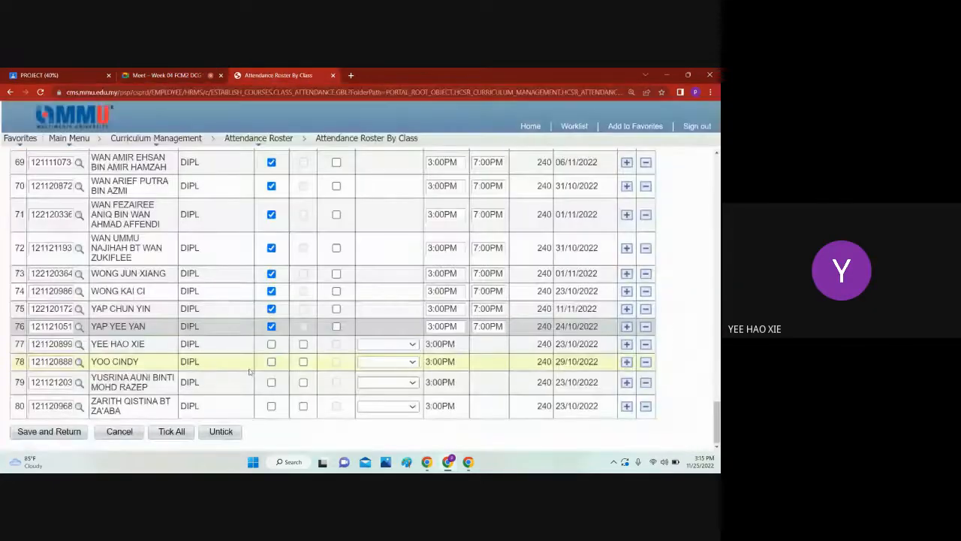
click(271, 343)
click(271, 361)
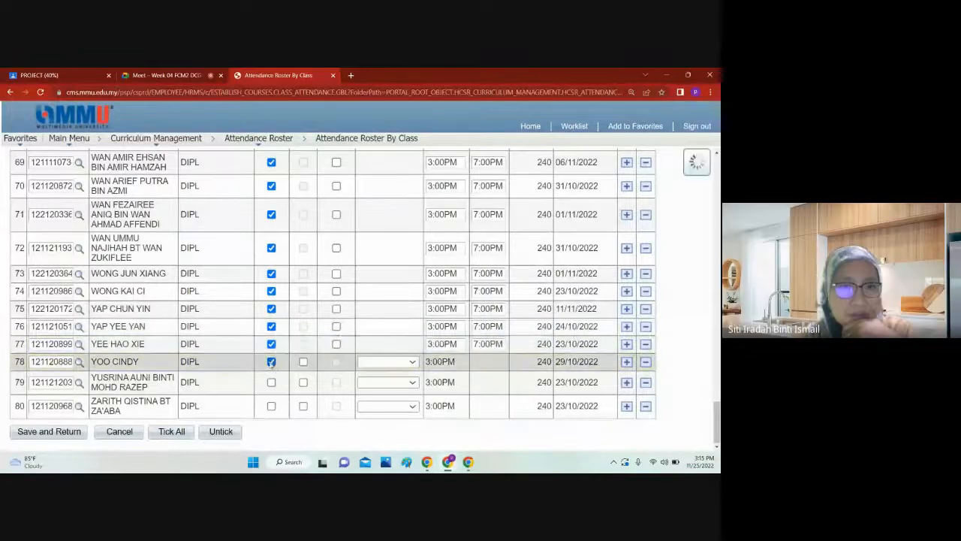
Step: Check the end of the Google Meet participants list, mark roster rows 79 and 80 as present, and save the roster
click(154, 75)
click(285, 74)
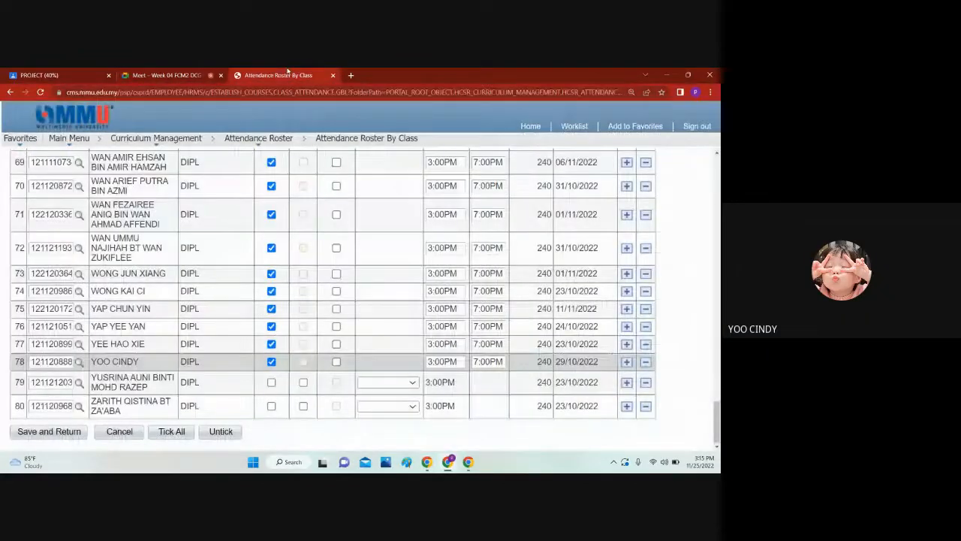
click(160, 75)
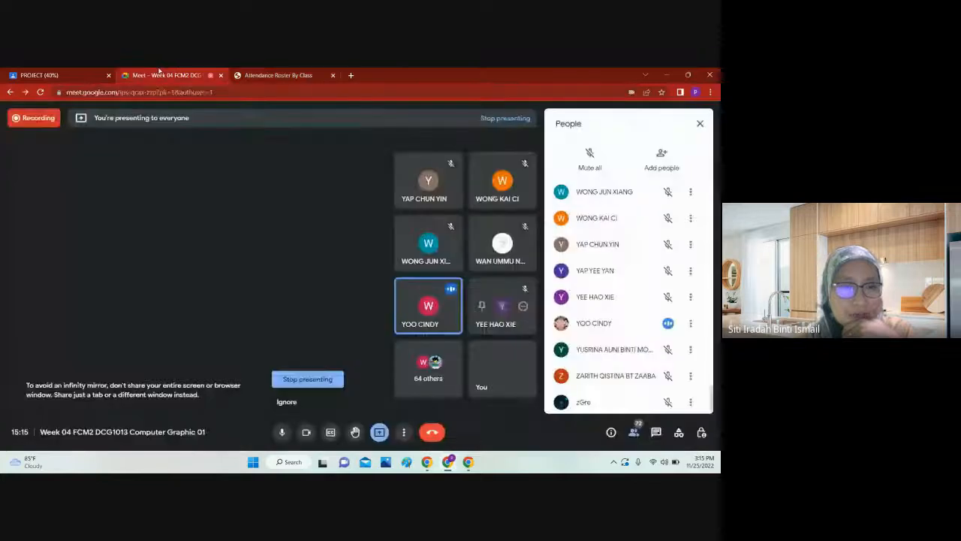
click(277, 72)
click(271, 405)
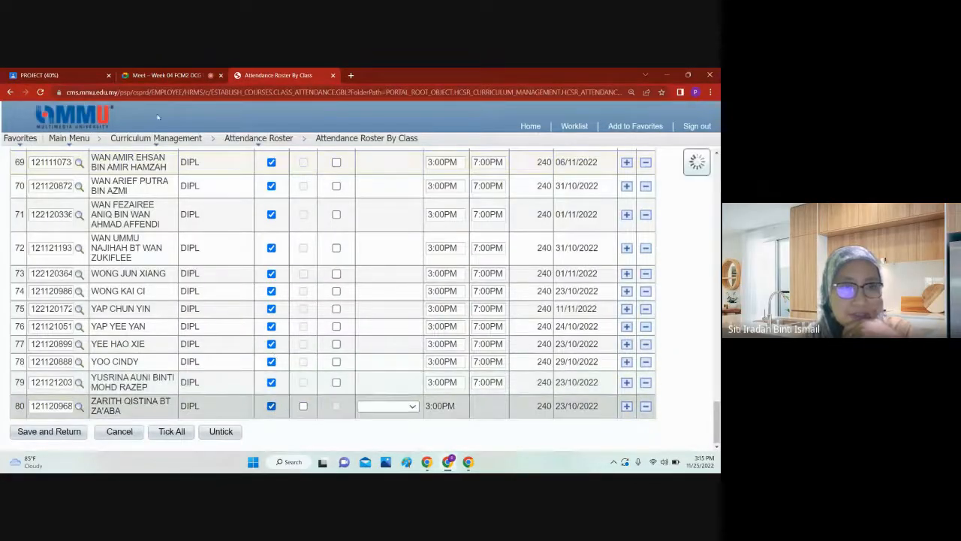
click(76, 432)
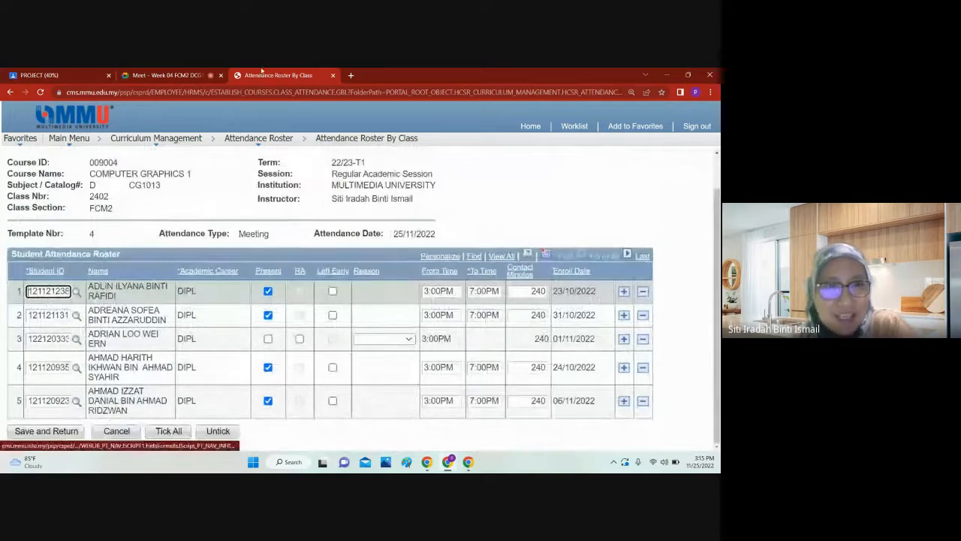
Step: Recheck the Google Meet call and expand the attendance roster to show all students
click(185, 73)
click(275, 73)
click(160, 73)
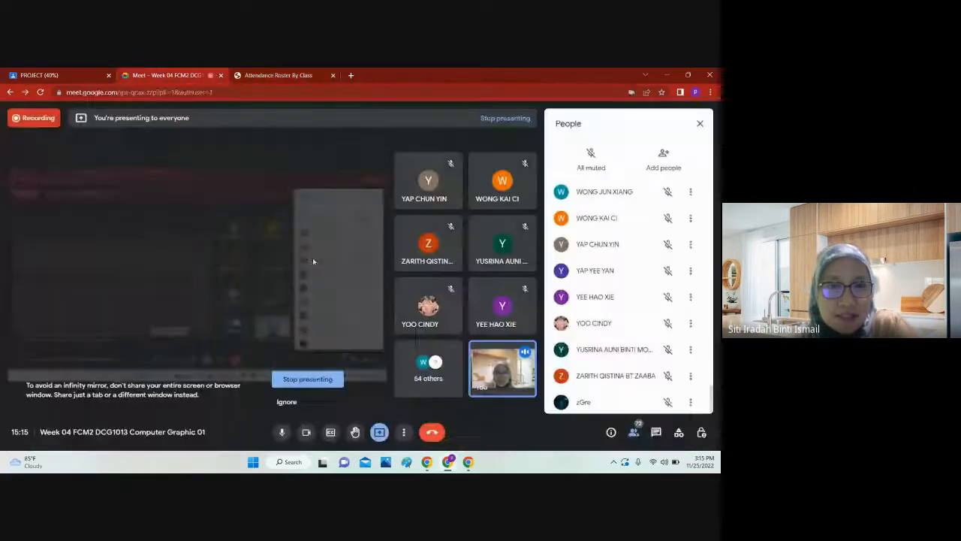
click(275, 74)
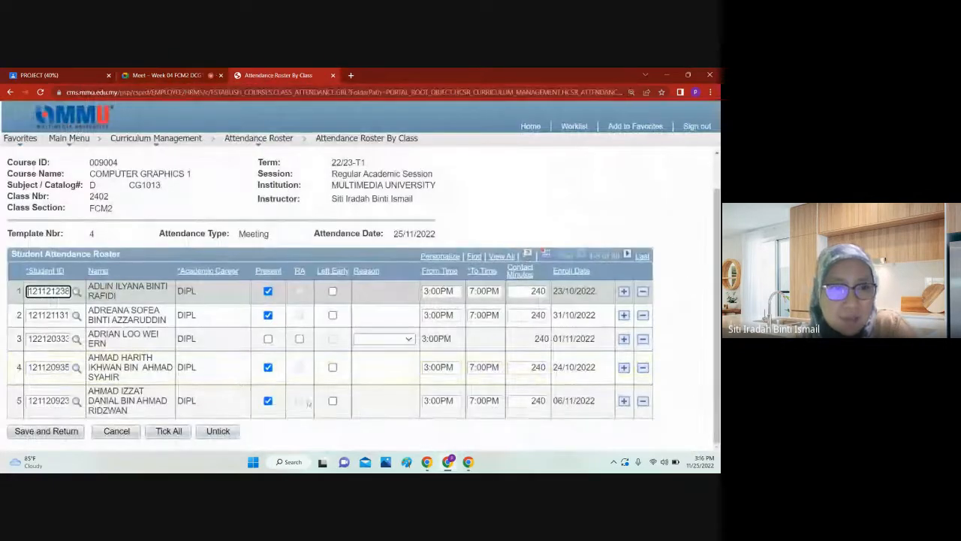
click(494, 257)
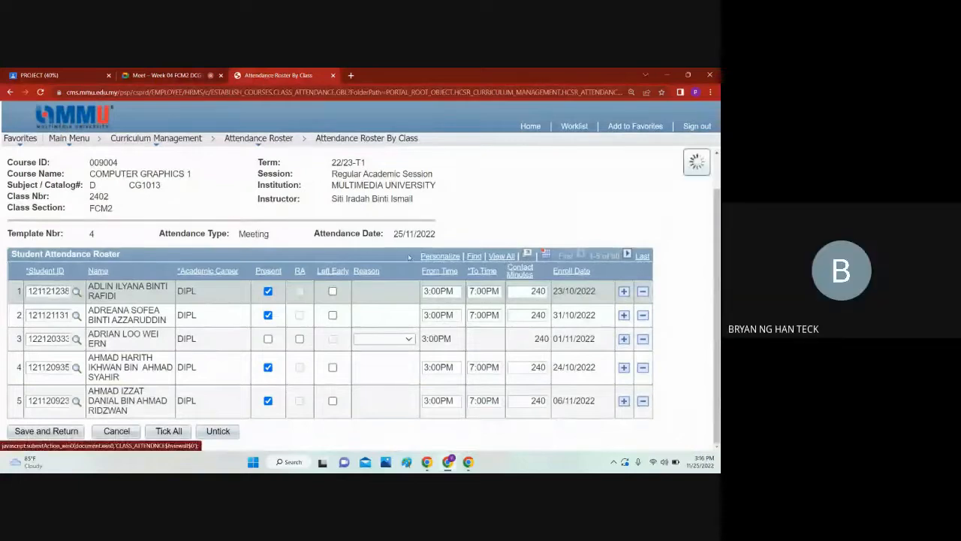
Step: Search the full attendance roster for a student seen in the Google Meet call and mark row 12 as present
scroll(248, 259, down, 5)
scroll(248, 259, down, 6)
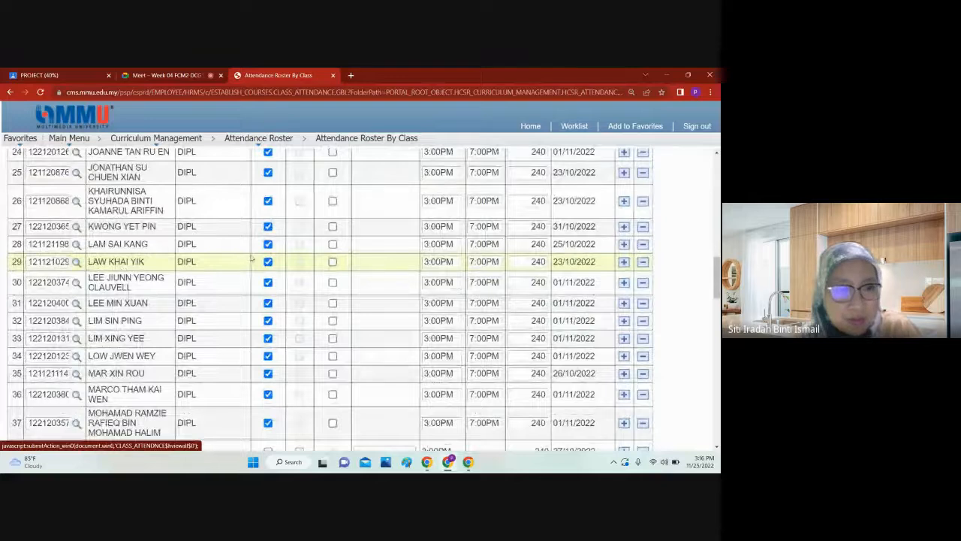
key(ctrl+f)
text(br)
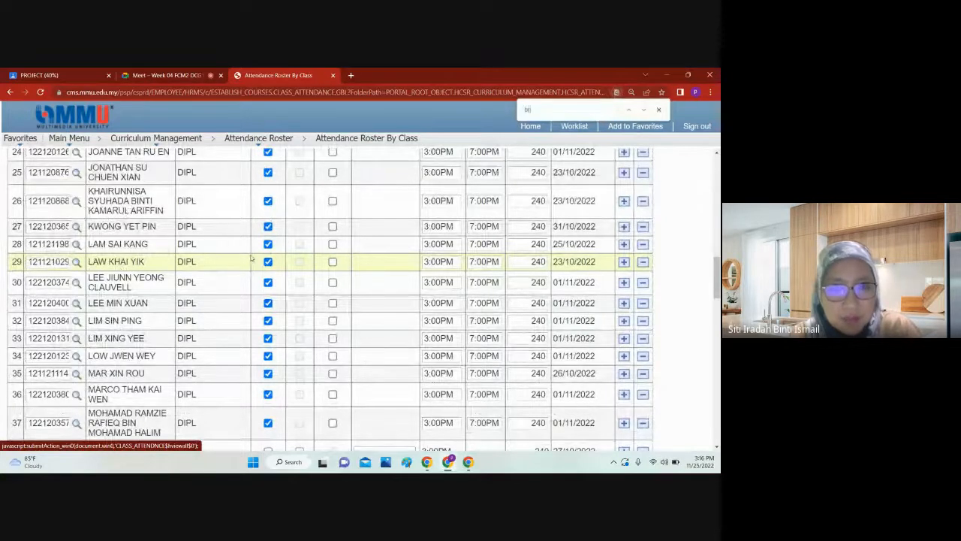
text(yan)
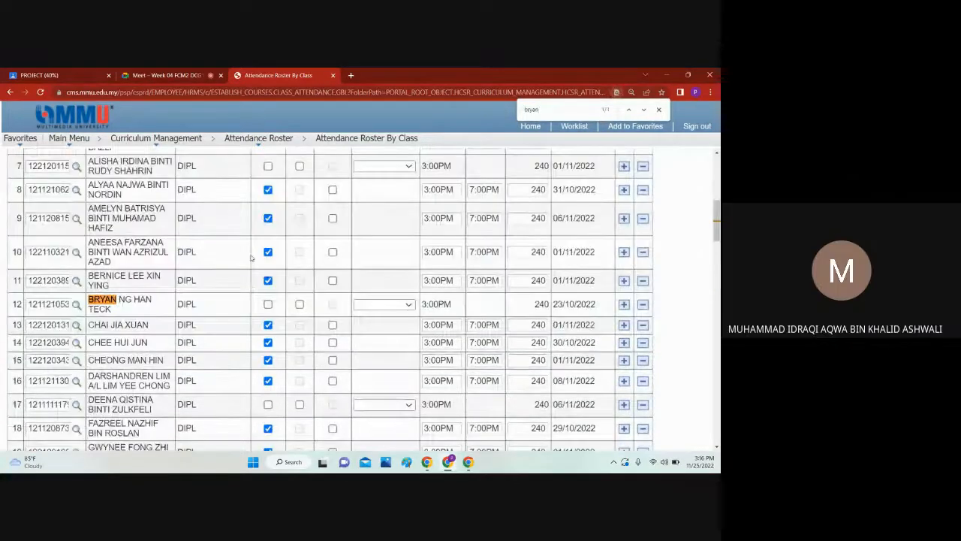
click(268, 304)
Step: Search the roster for another student seen in the call and mark row 43 as present
scroll(210, 232, down, 3)
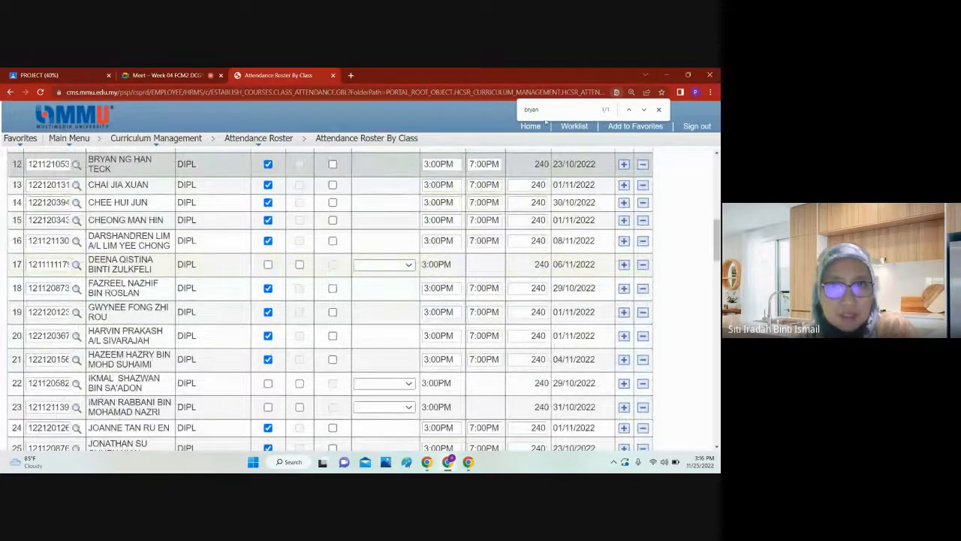
key(ctrl+f)
text(idra)
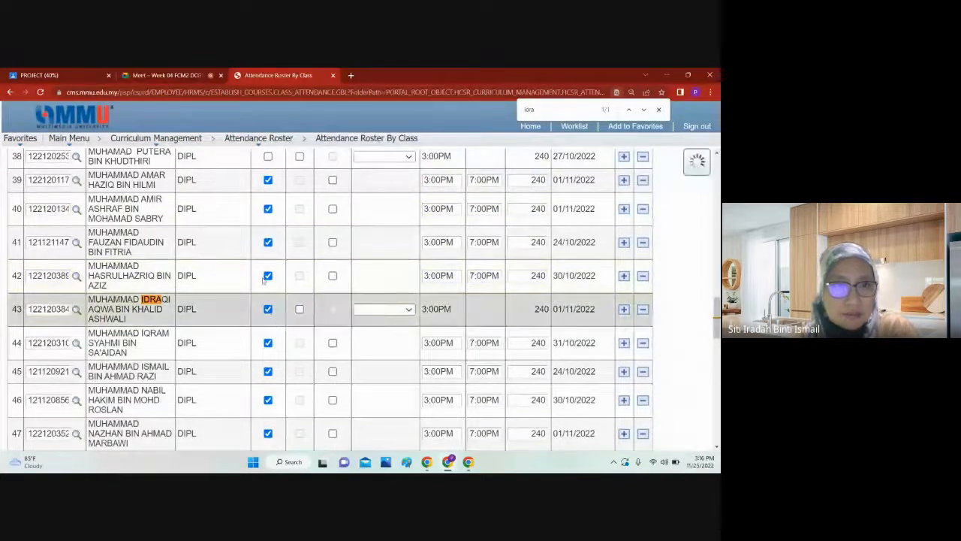
Step: Compare the Google Meet participants with the attendance roster to look for attendees not yet marked
click(154, 76)
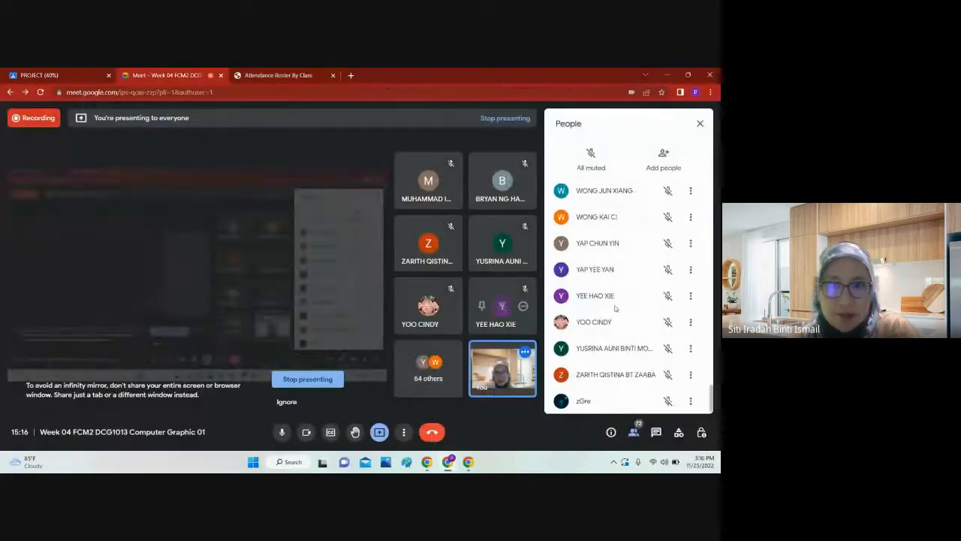
scroll(628, 290, up, 5)
click(278, 76)
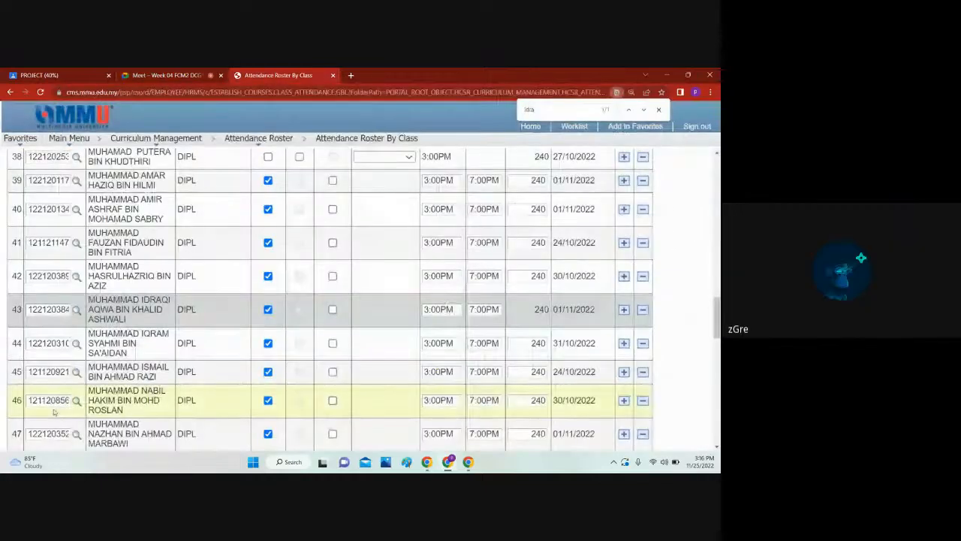
click(169, 75)
click(278, 75)
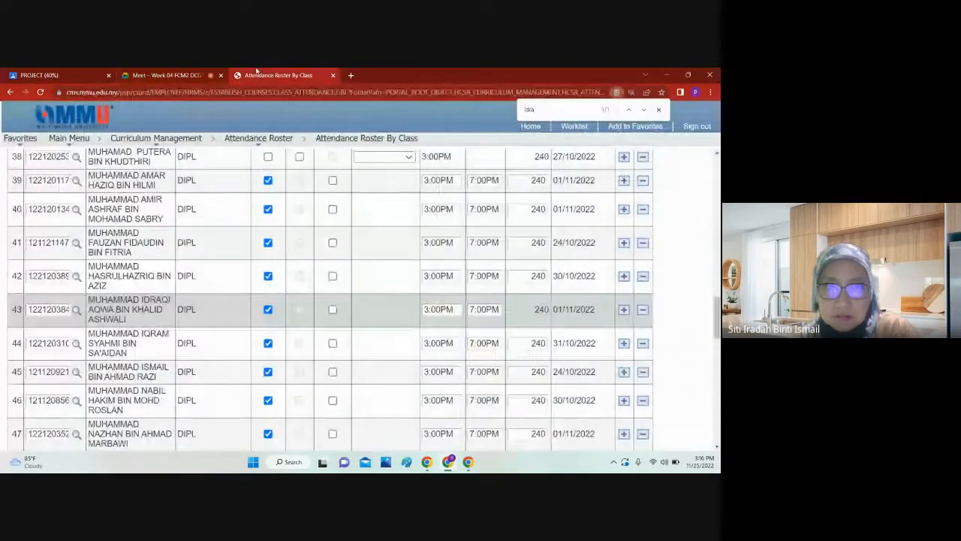
click(169, 75)
click(278, 75)
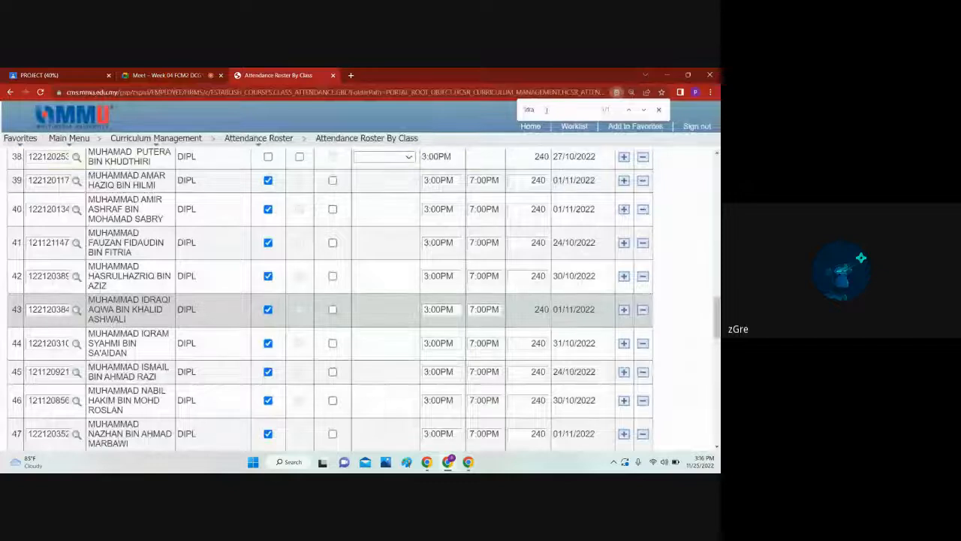
Step: Search the roster for another student by name and look through the remaining rows for unmarked students
text(pu)
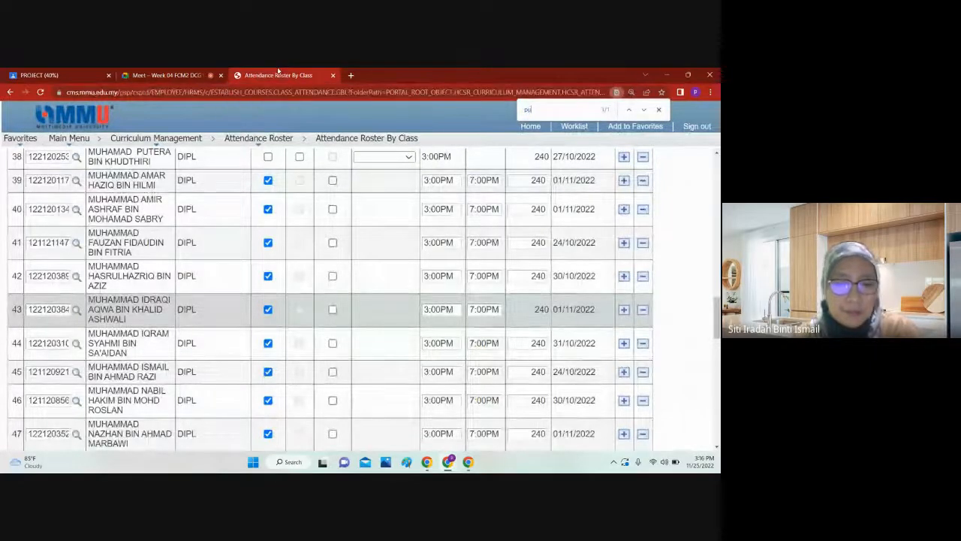
key(BackSpace)
key(BackSpace)
text(ta)
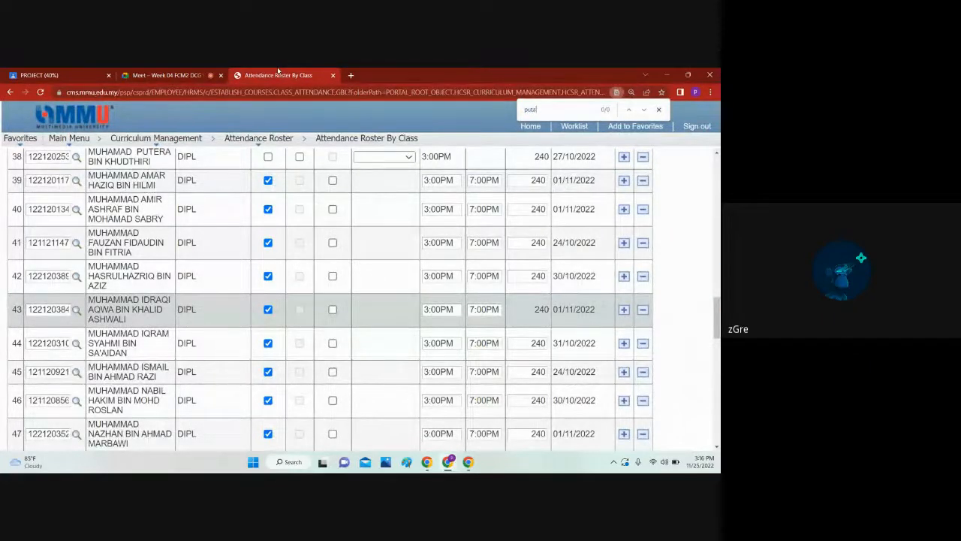
key(BackSpace)
text(era)
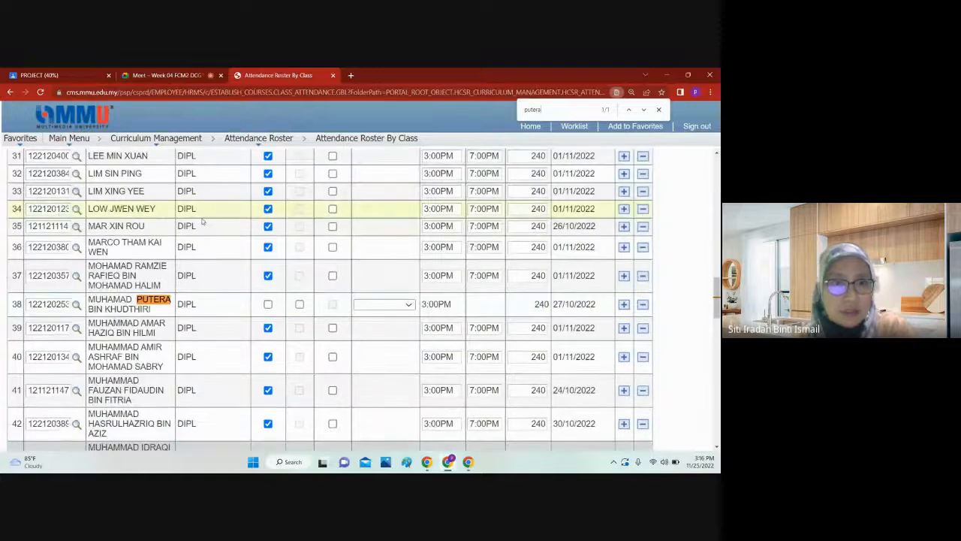
scroll(328, 294, down, 5)
scroll(328, 293, down, 8)
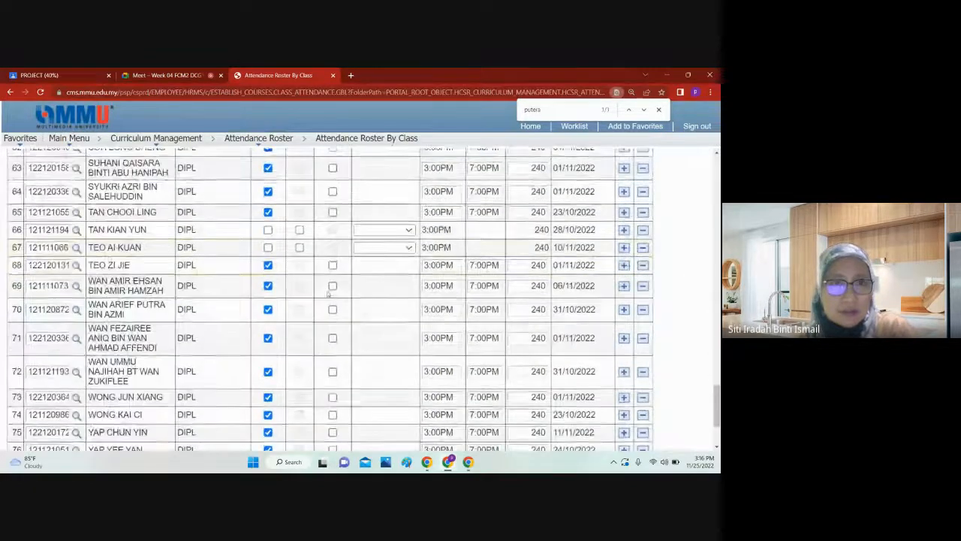
Step: Check the Google Meet call once more and save the attendance roster
click(137, 73)
click(275, 72)
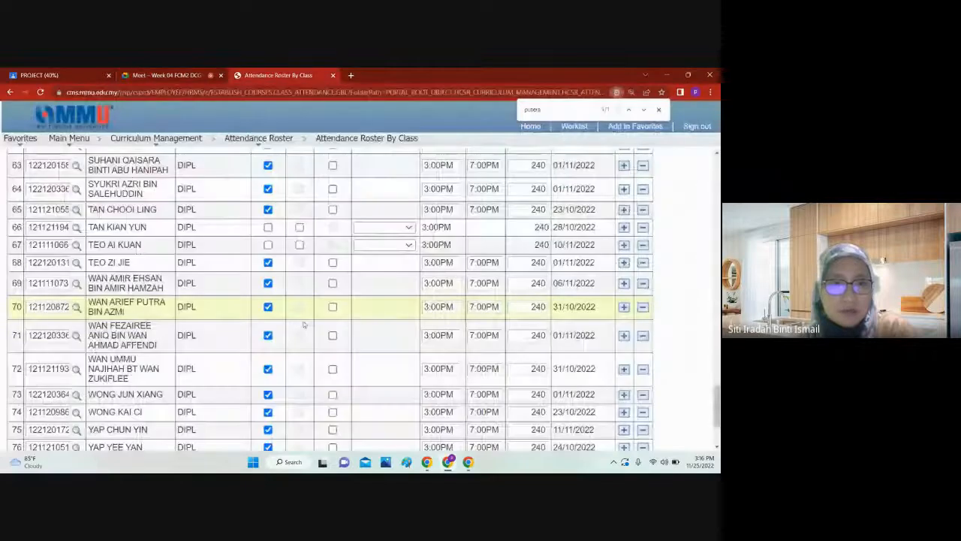
scroll(304, 323, down, 4)
click(47, 431)
Step: Reopen the 25/11/2022 class attendance, show all students, and compare it with the Google Meet participants
scroll(145, 396, down, 2)
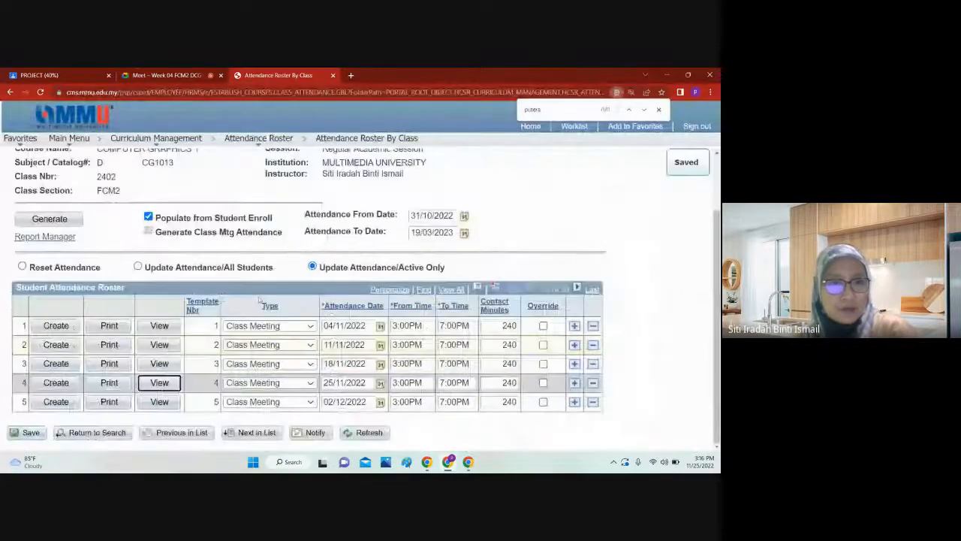
click(159, 380)
scroll(424, 307, down, 1)
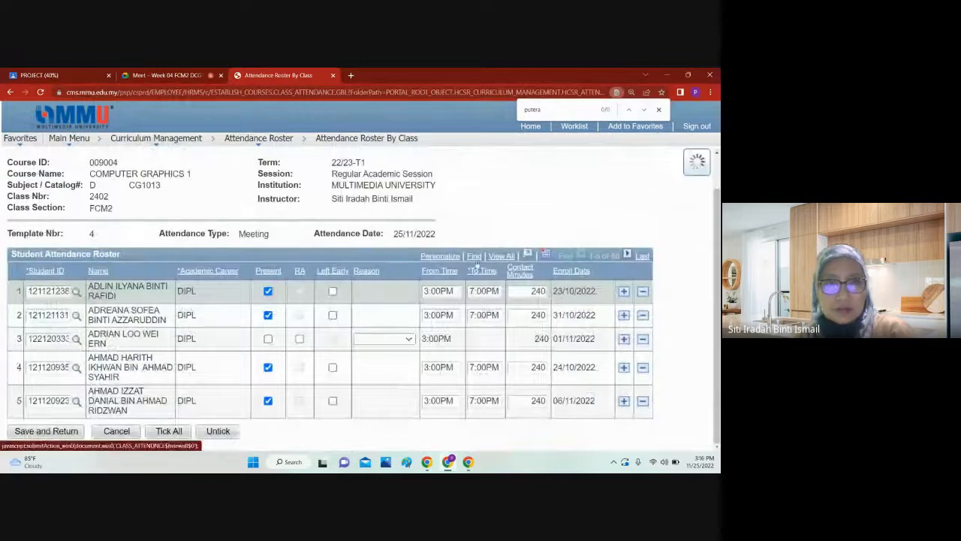
click(166, 72)
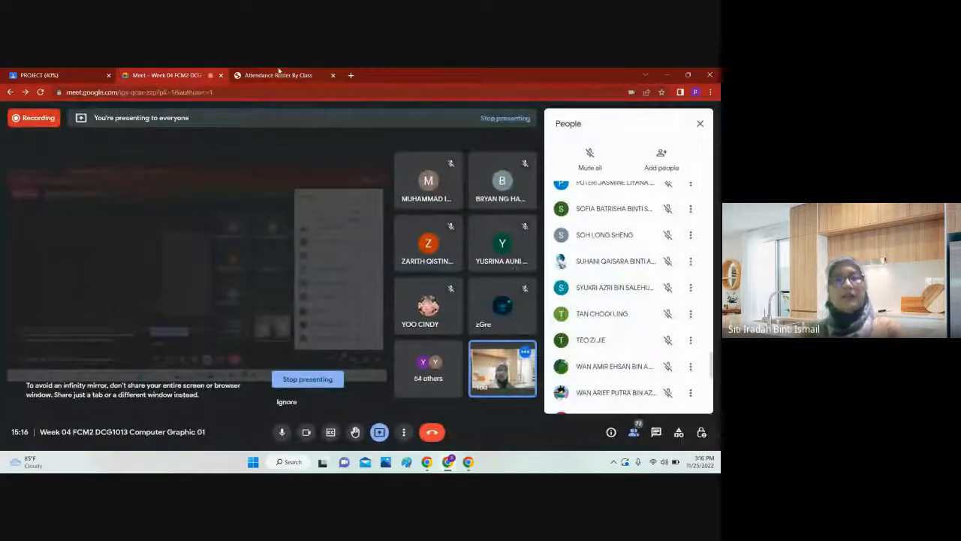
click(278, 75)
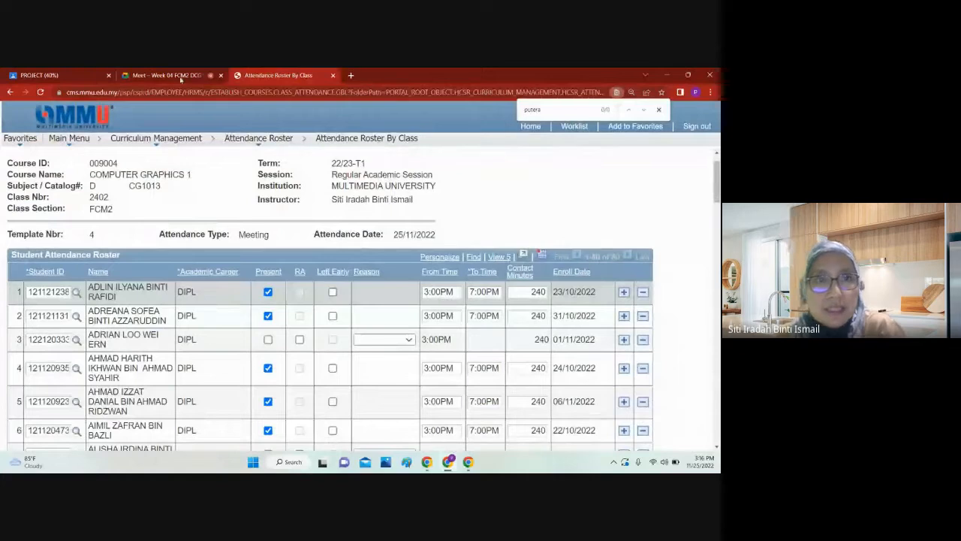
click(168, 75)
click(268, 75)
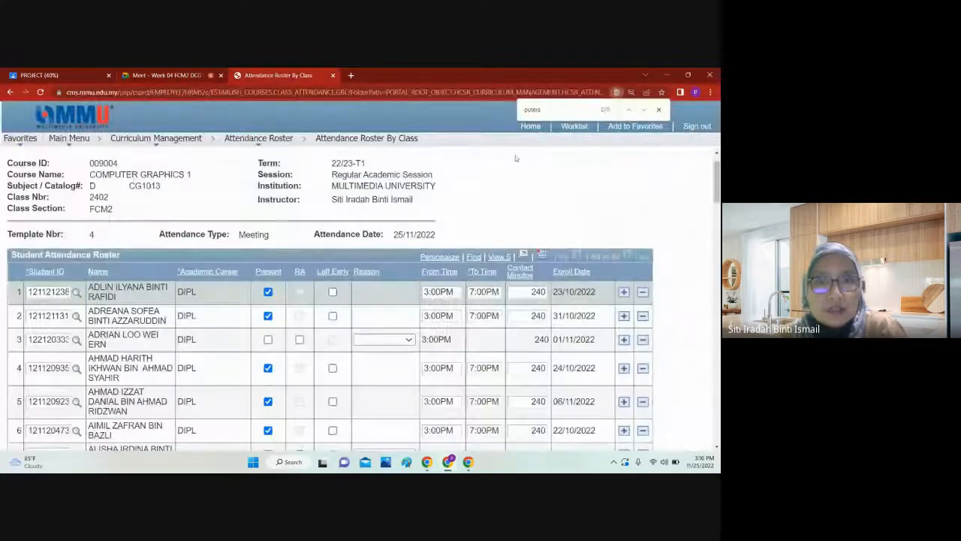
Step: Review the full roster through row 80, save it again, and close the attendance page
scroll(515, 158, down, 15)
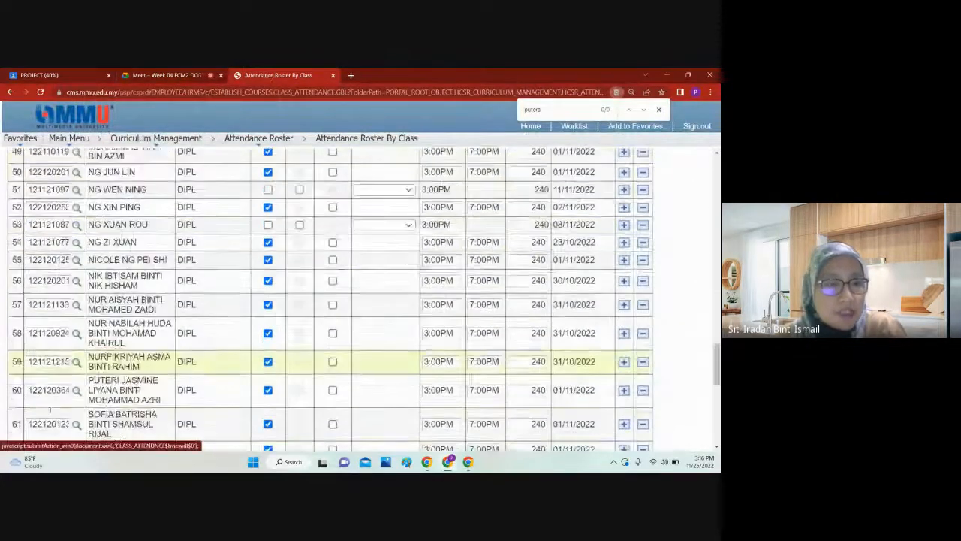
scroll(49, 410, down, 6)
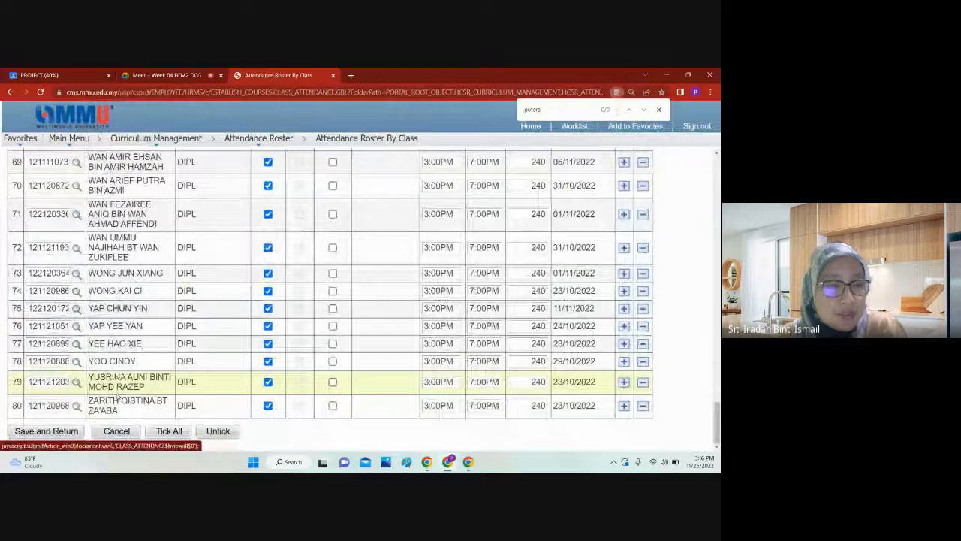
click(58, 438)
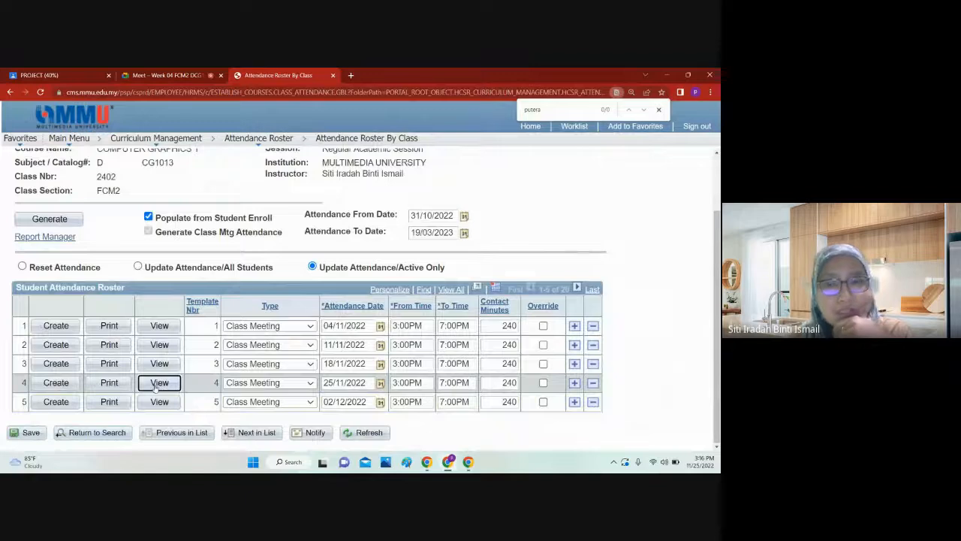
click(159, 382)
click(333, 75)
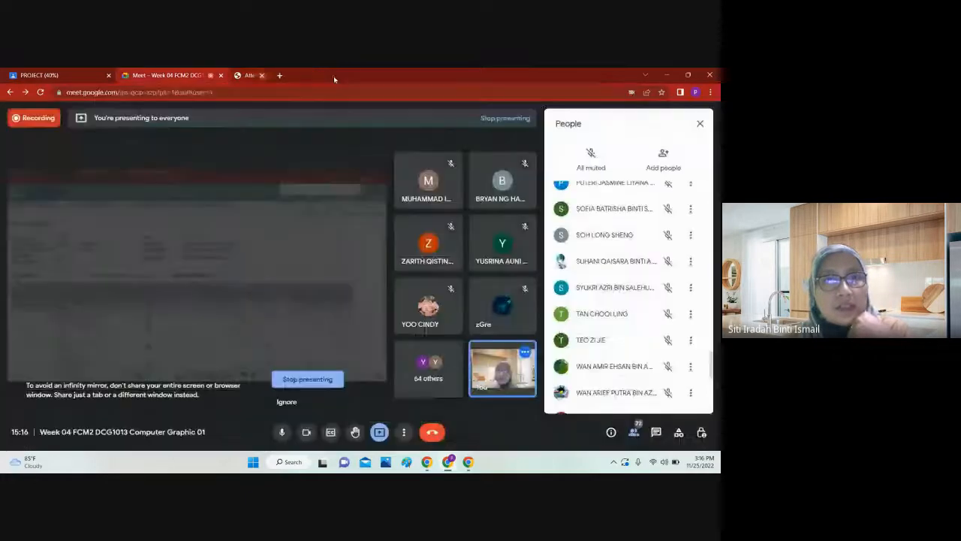
Step: Close the participants list in the Google Meet call and check the in-call messages
click(77, 73)
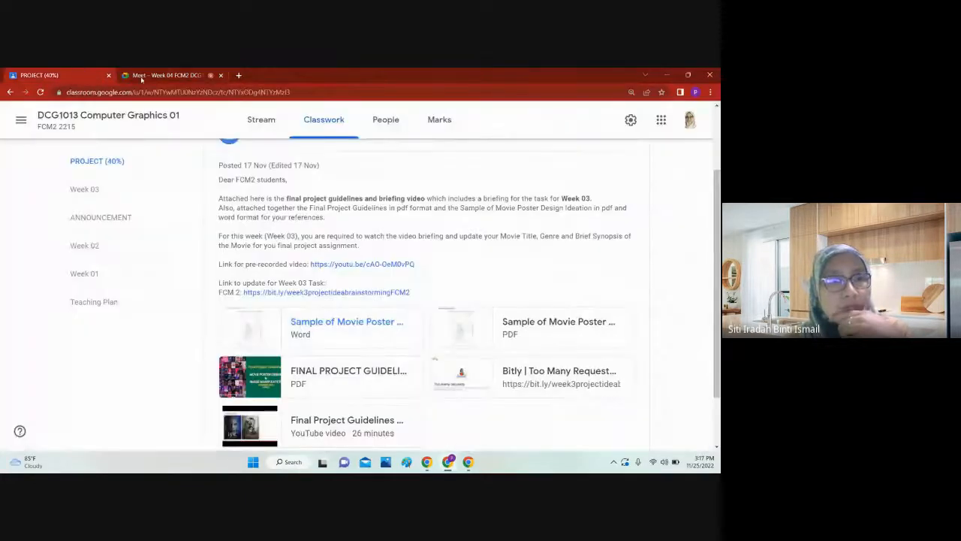
click(170, 76)
click(700, 125)
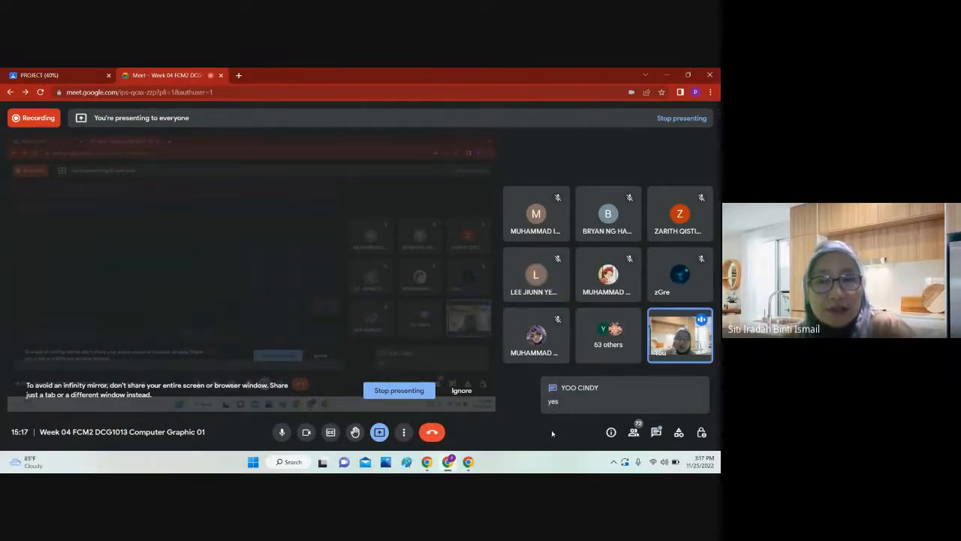
click(656, 433)
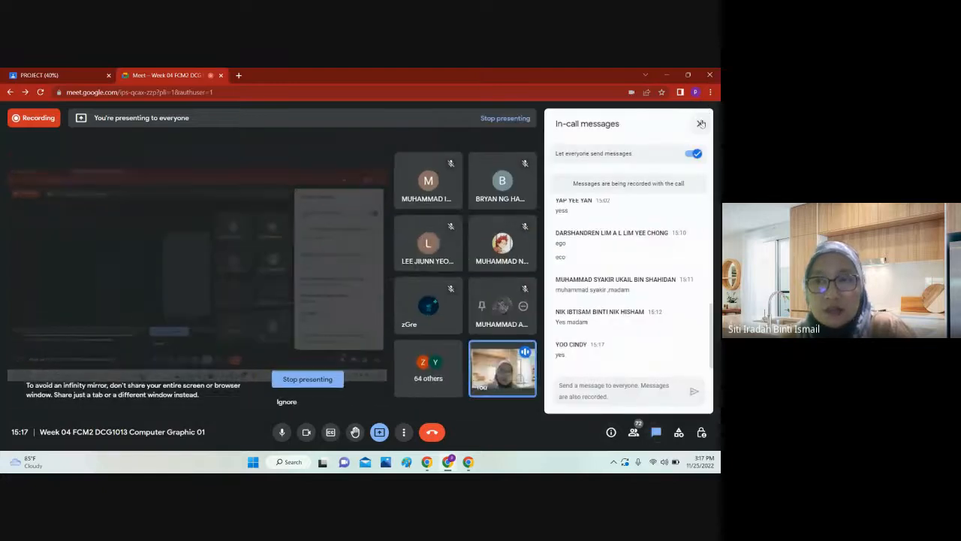
click(700, 123)
Step: Switch to Google Classroom and open the Week 04 topic in the FCM2 classwork
click(68, 73)
click(178, 73)
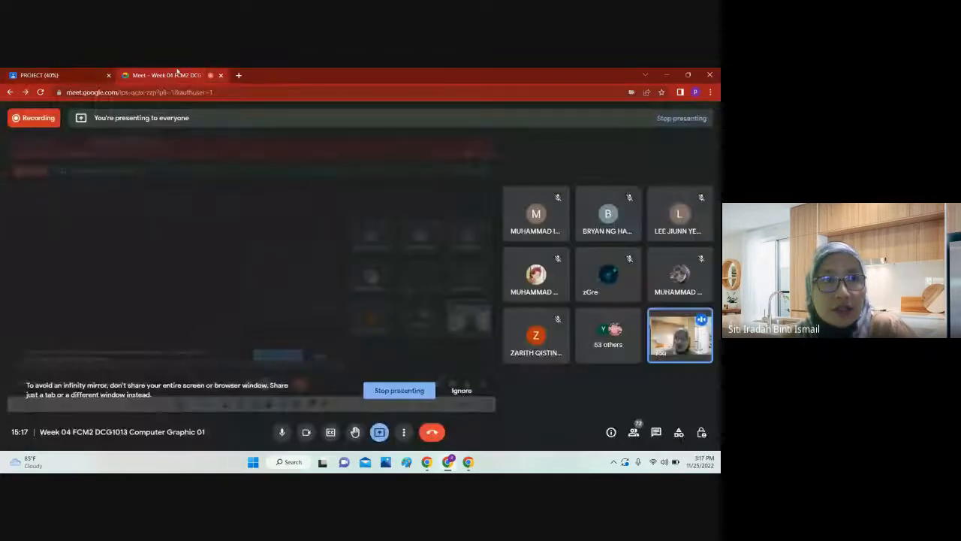
click(97, 73)
scroll(168, 299, up, 3)
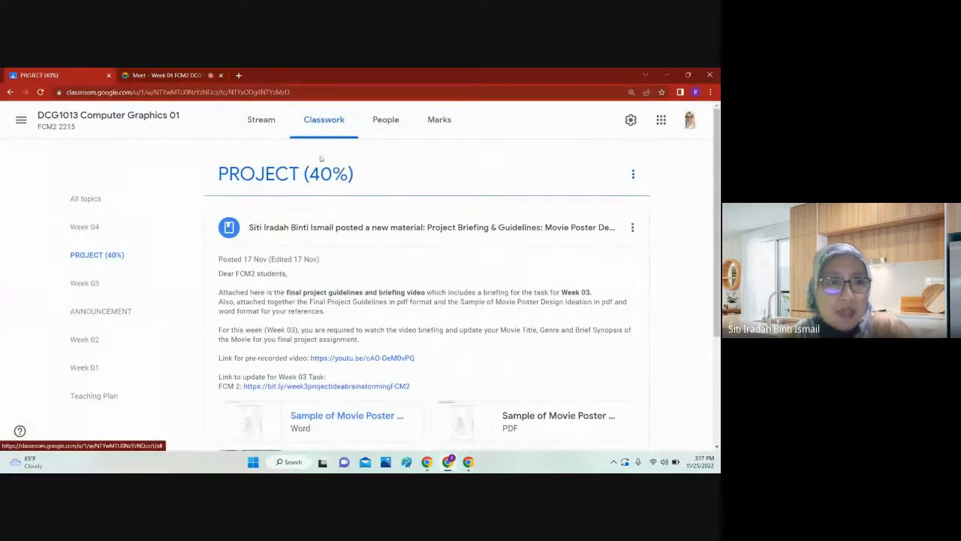
click(106, 225)
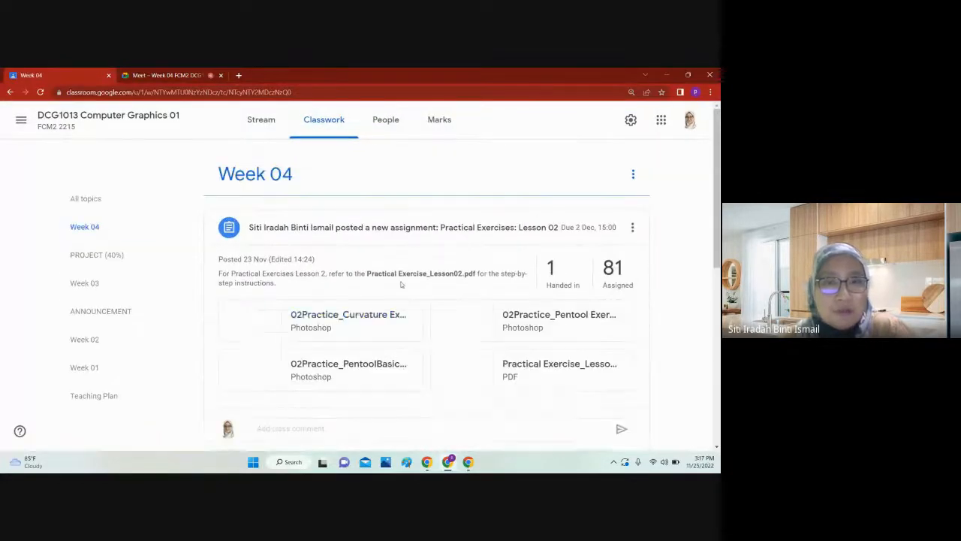
Step: Look over the Week 04 assignment Practical Exercises: Lesson 02 and the Pen and Brush Tool material, including their attached files
scroll(401, 284, down, 1)
scroll(404, 284, down, 1)
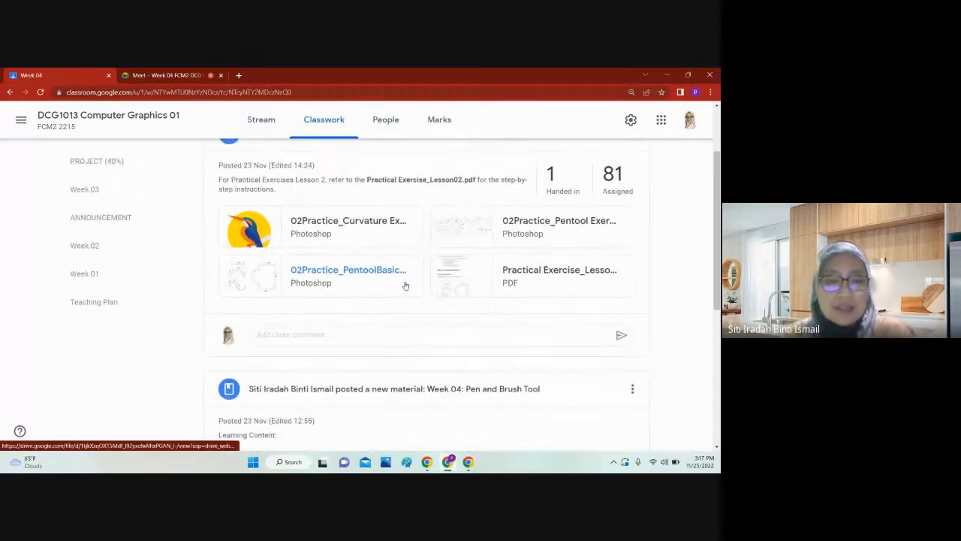
key(ctrl+minus)
key(ctrl+minus)
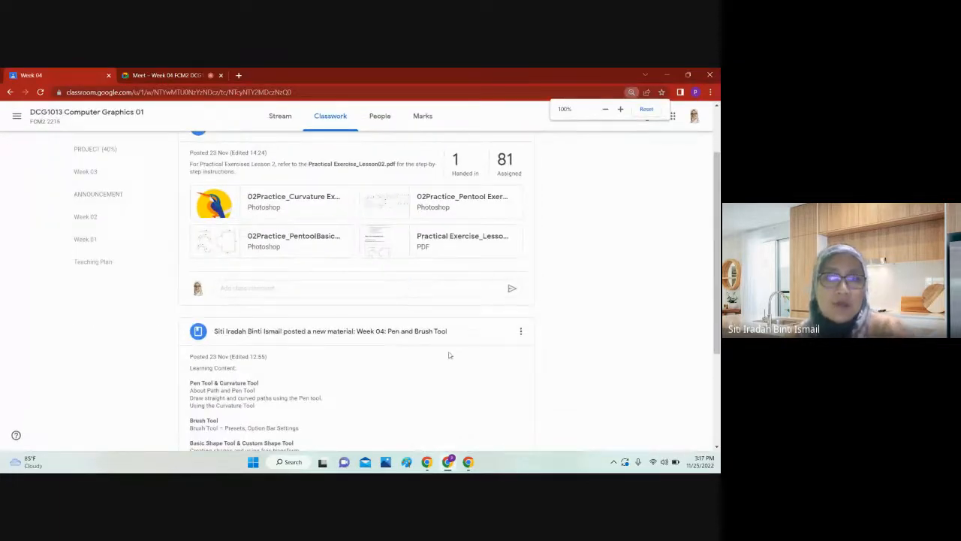
scroll(449, 355, down, 2)
scroll(467, 323, up, 4)
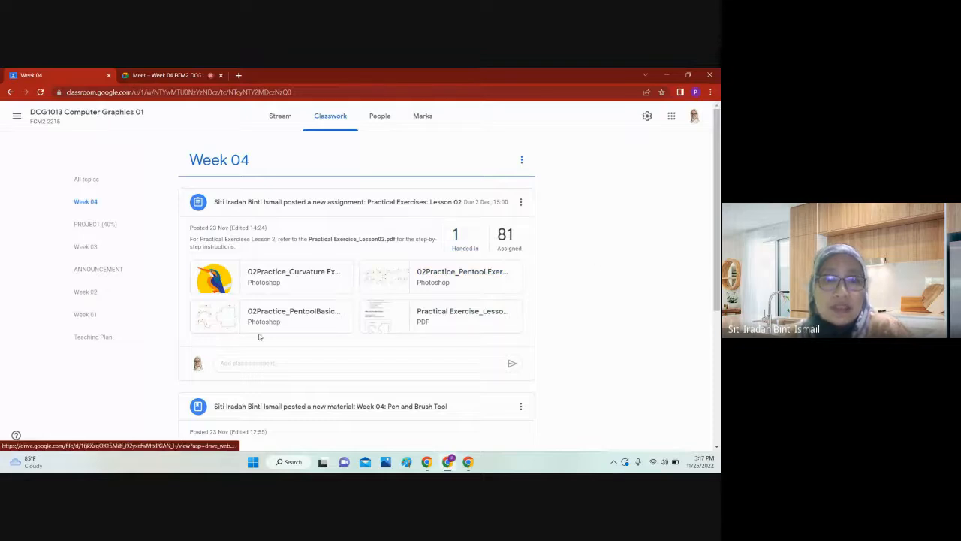
scroll(398, 278, down, 2)
scroll(399, 279, down, 1)
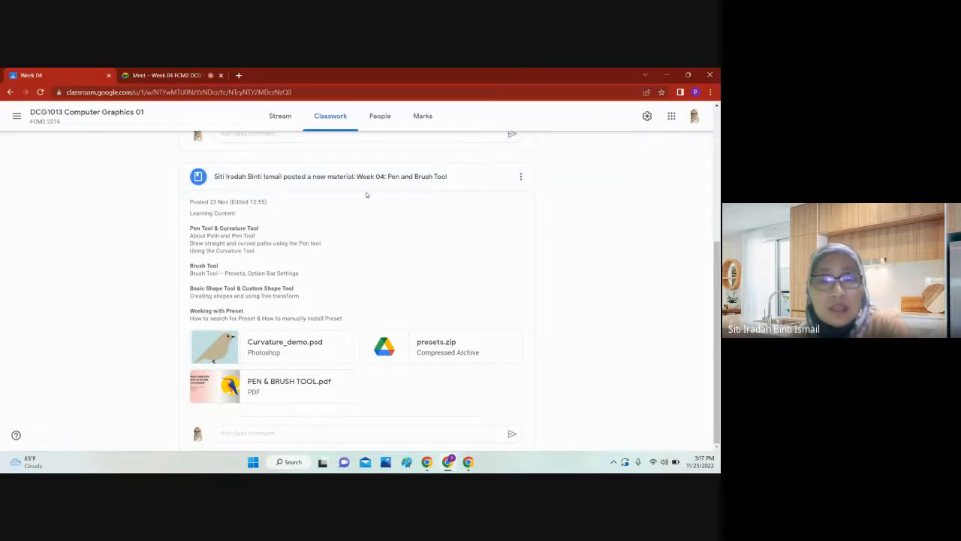
scroll(443, 248, up, 3)
scroll(445, 249, down, 3)
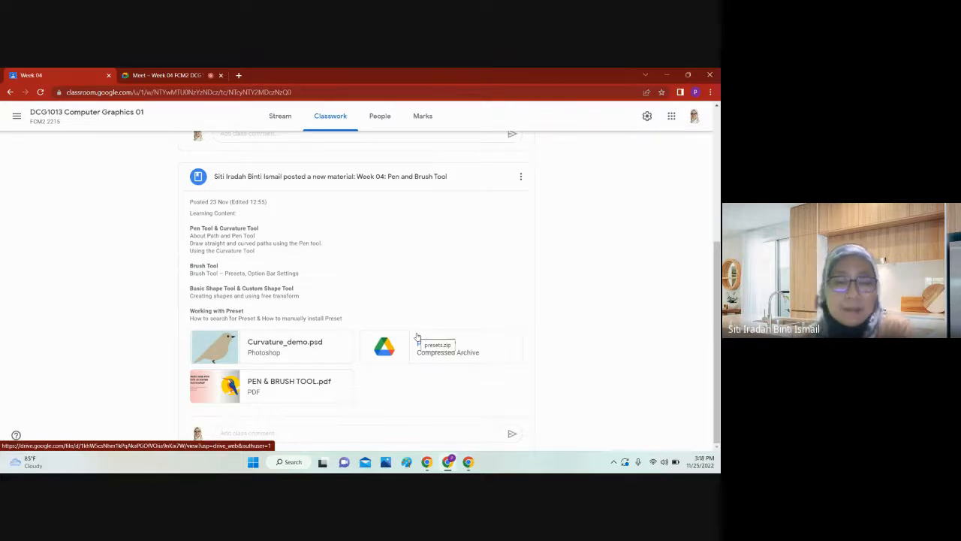
scroll(439, 296, up, 5)
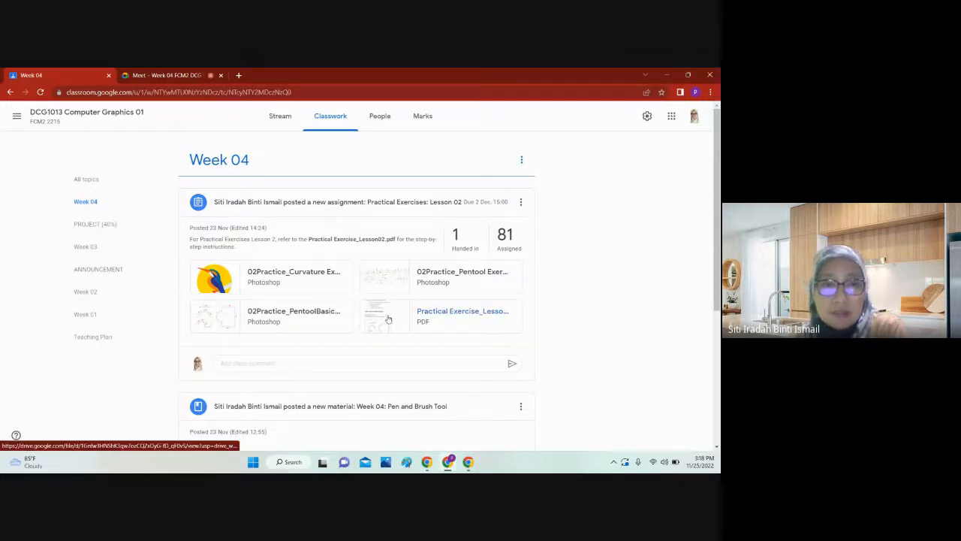
Step: Open Practical Exercise_Lesson02.pdf from the Week 04 assignment and go over the lesson overview and Part 1 Pen Tool Basic Exercises
click(428, 310)
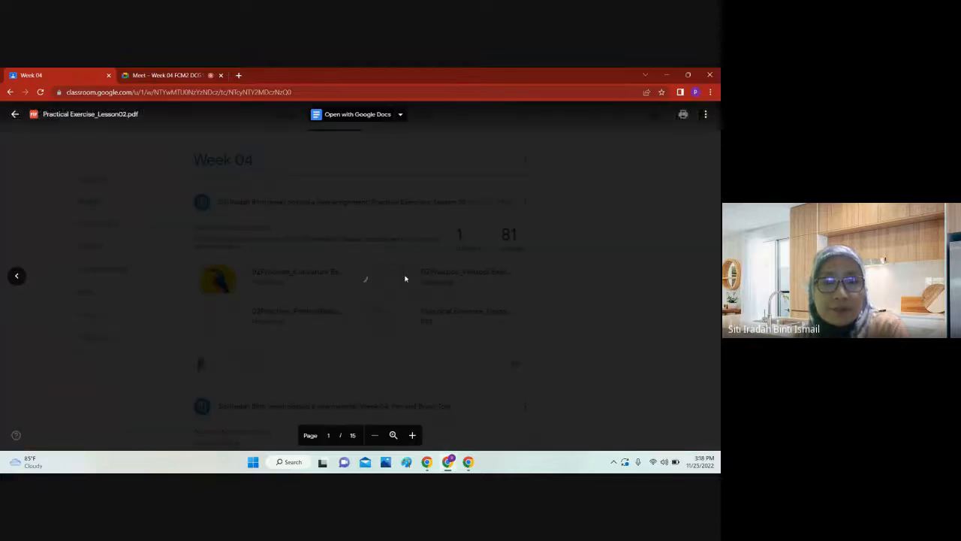
scroll(405, 274, down, 1)
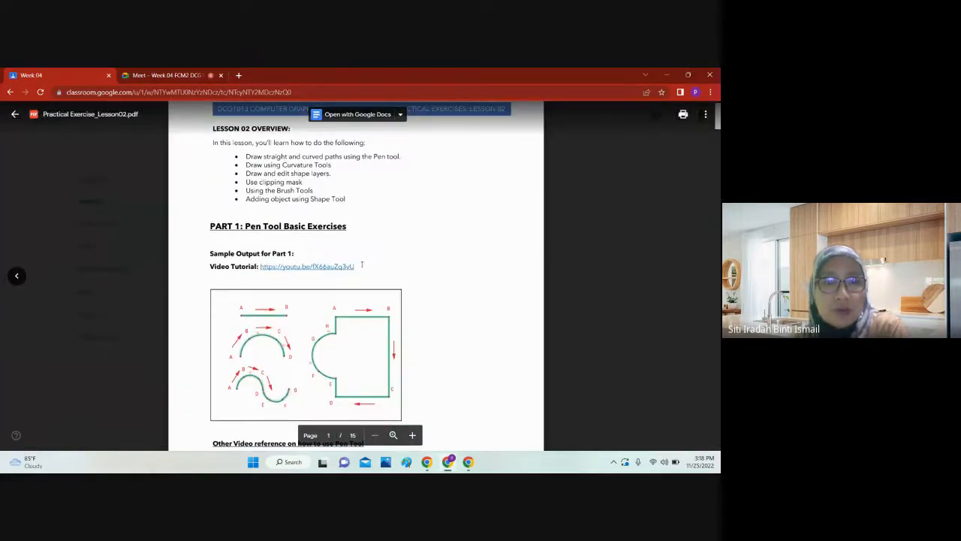
scroll(359, 265, down, 3)
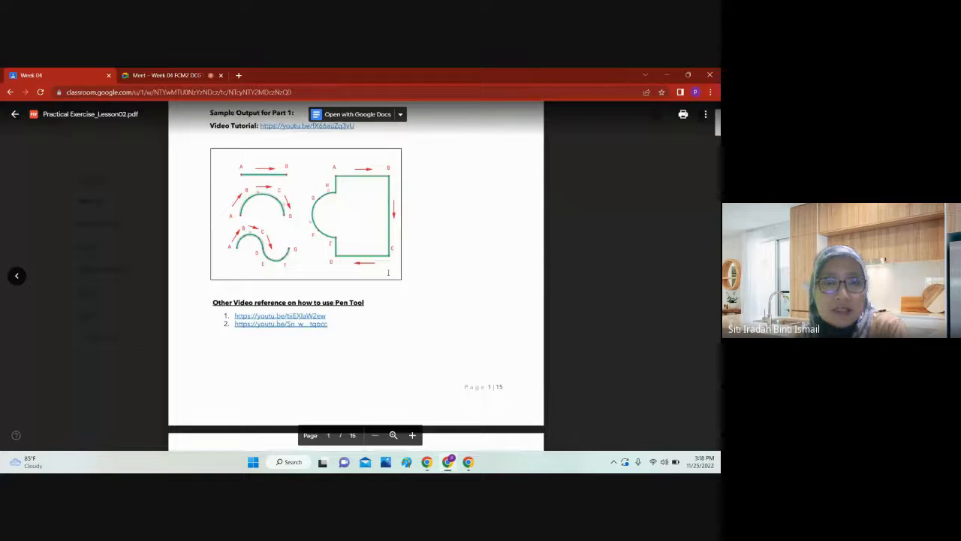
scroll(389, 270, up, 4)
scroll(388, 269, down, 4)
scroll(390, 287, up, 2)
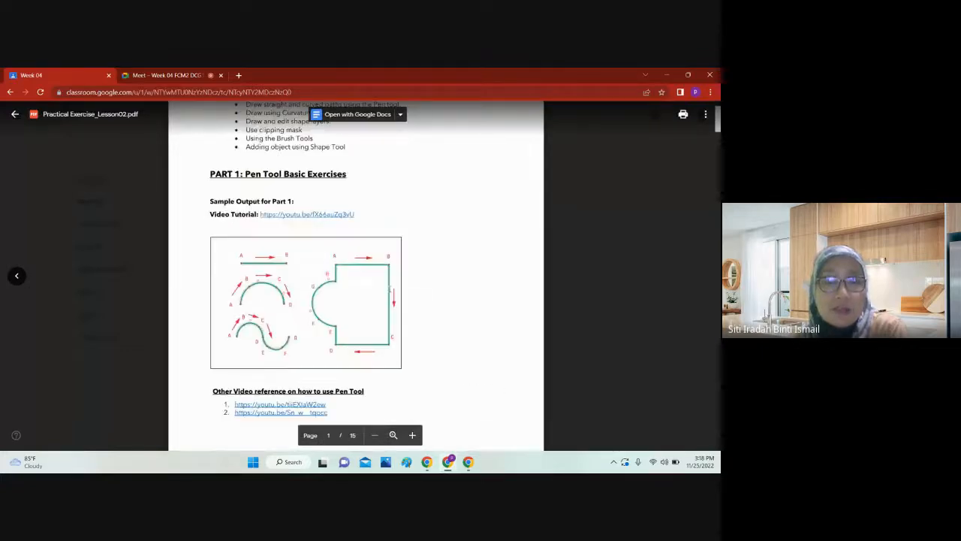
scroll(315, 258, down, 2)
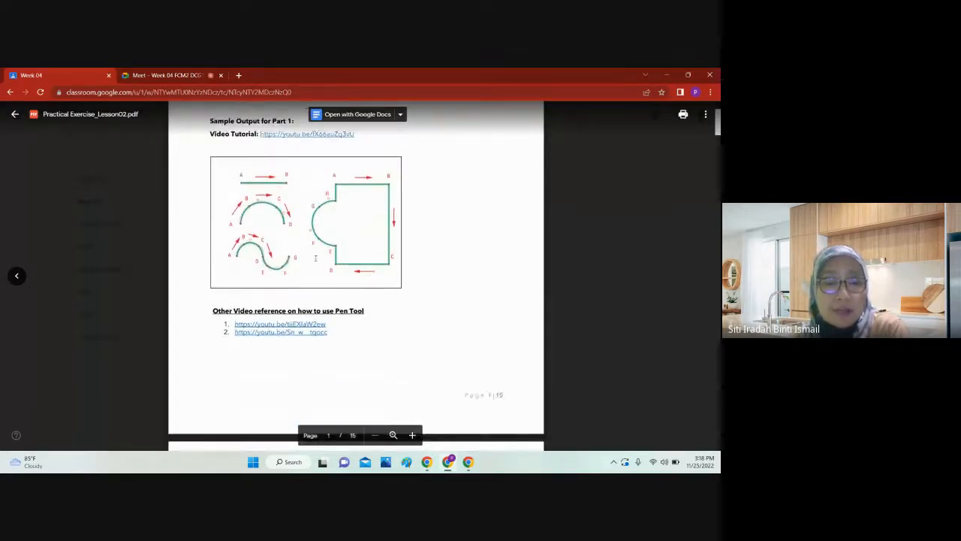
Step: Go through the exercise PDF to Part 3 on the Curvature Tools, highlight its sample output label, and close the preview
scroll(315, 257, down, 20)
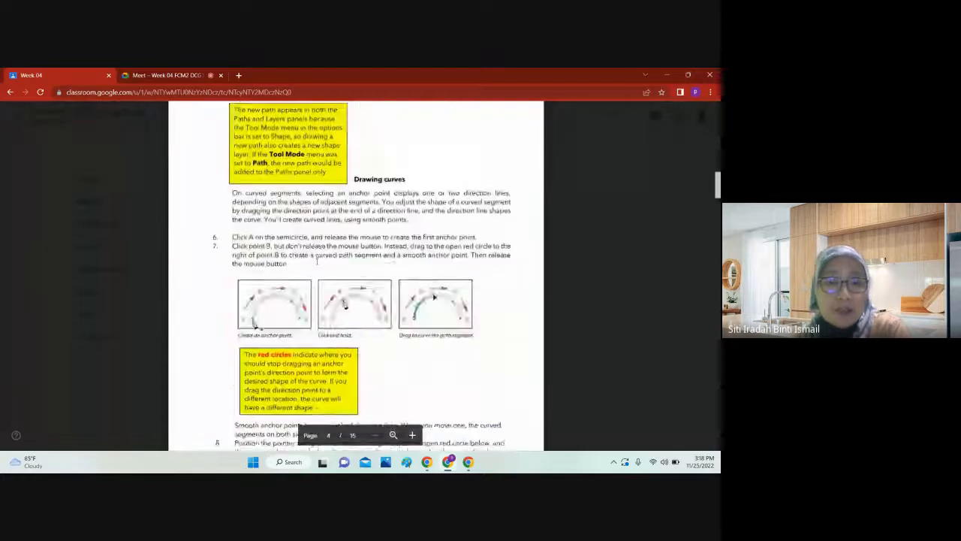
scroll(317, 262, down, 20)
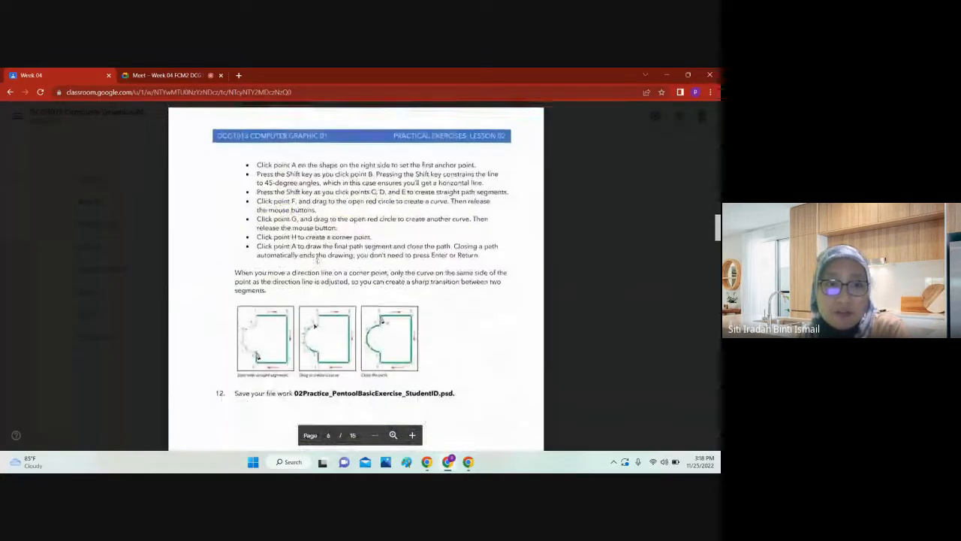
scroll(318, 261, down, 20)
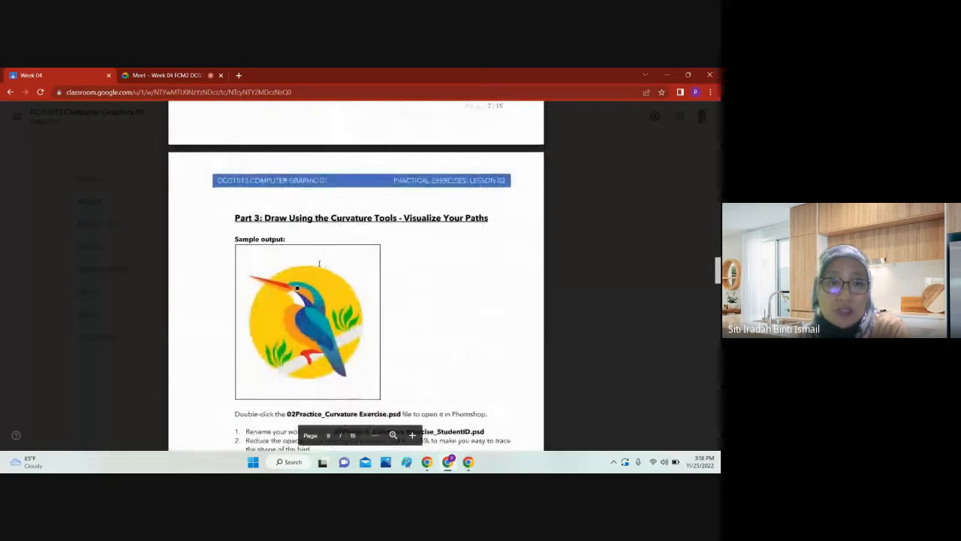
scroll(319, 262, down, 1)
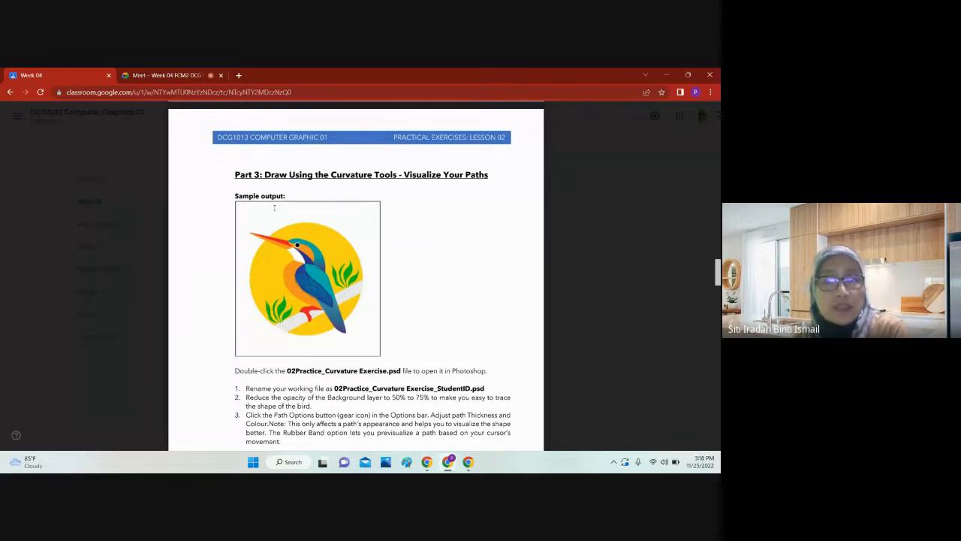
drag(282, 196, 247, 189)
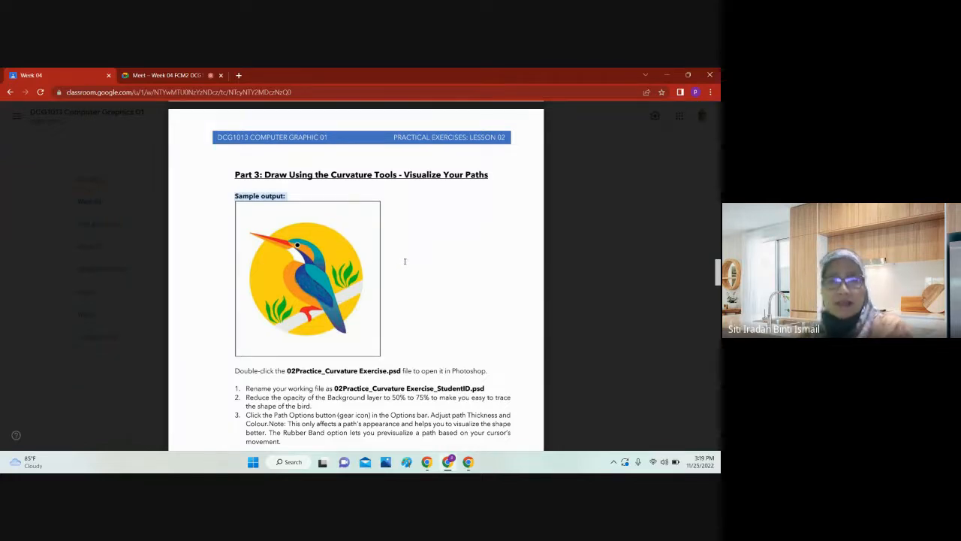
scroll(413, 253, down, 2)
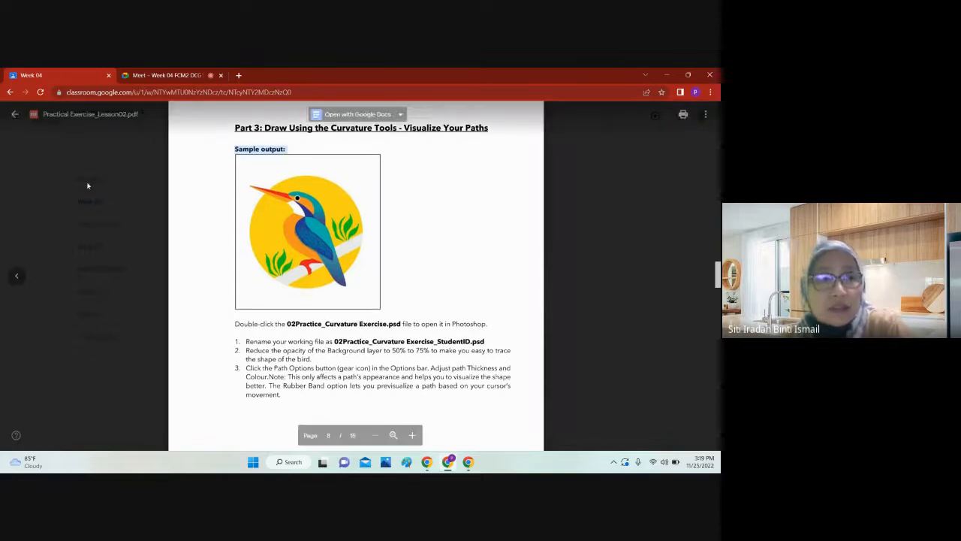
click(17, 121)
Step: Check the Google Meet call and return to the Week 04 Pen and Brush Tool material in Google Classroom
scroll(439, 305, down, 3)
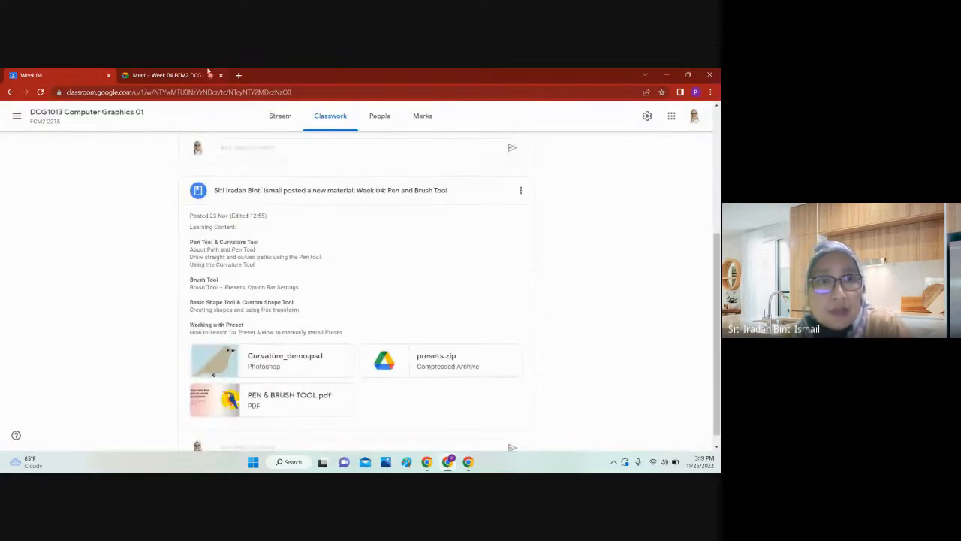
click(163, 73)
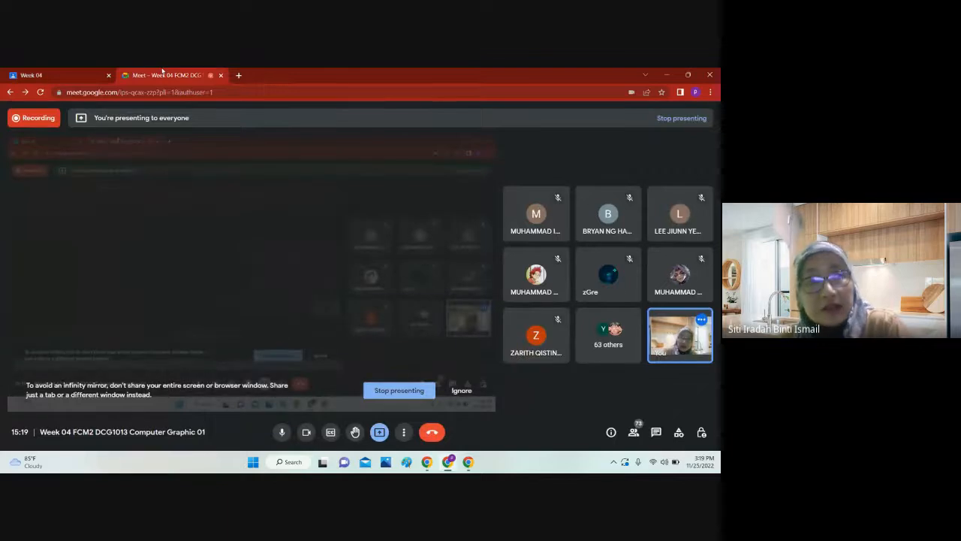
click(82, 75)
click(140, 75)
click(91, 73)
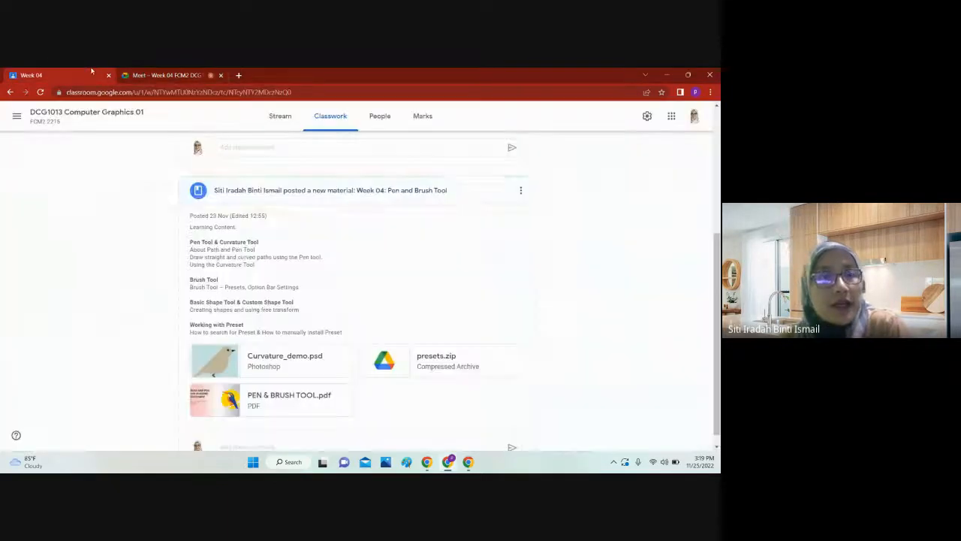
Step: Preview PEN & BRUSH TOOL.pdf from the Week 04 material and close the preview
scroll(435, 339, down, 1)
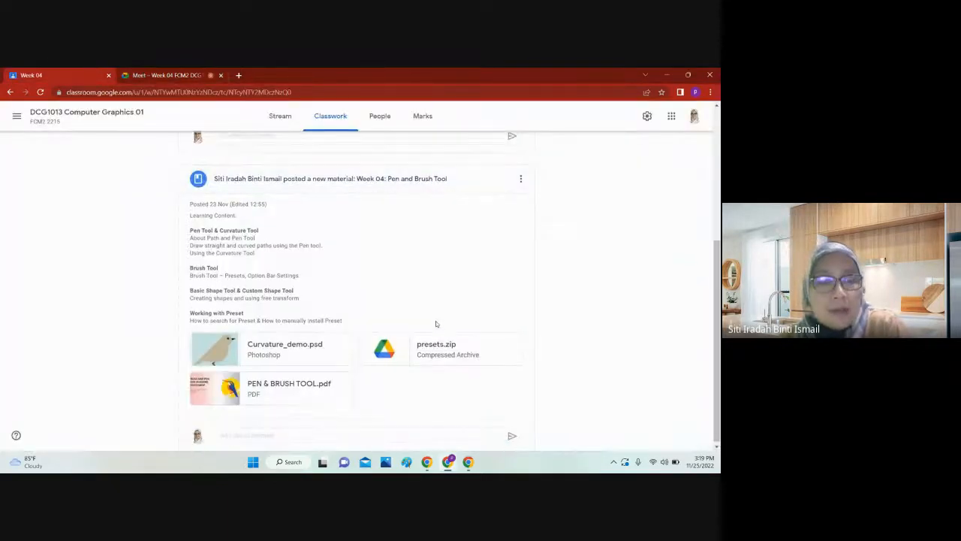
click(315, 382)
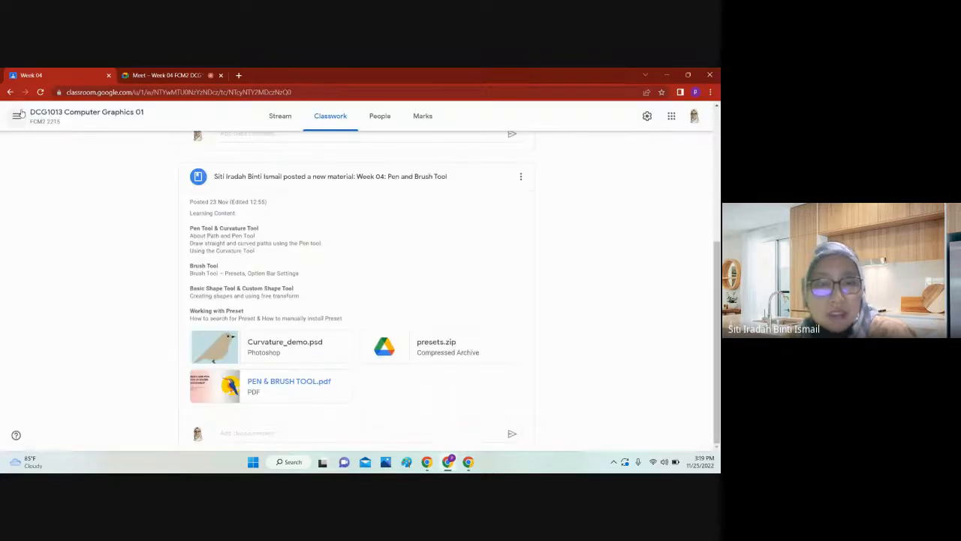
click(15, 114)
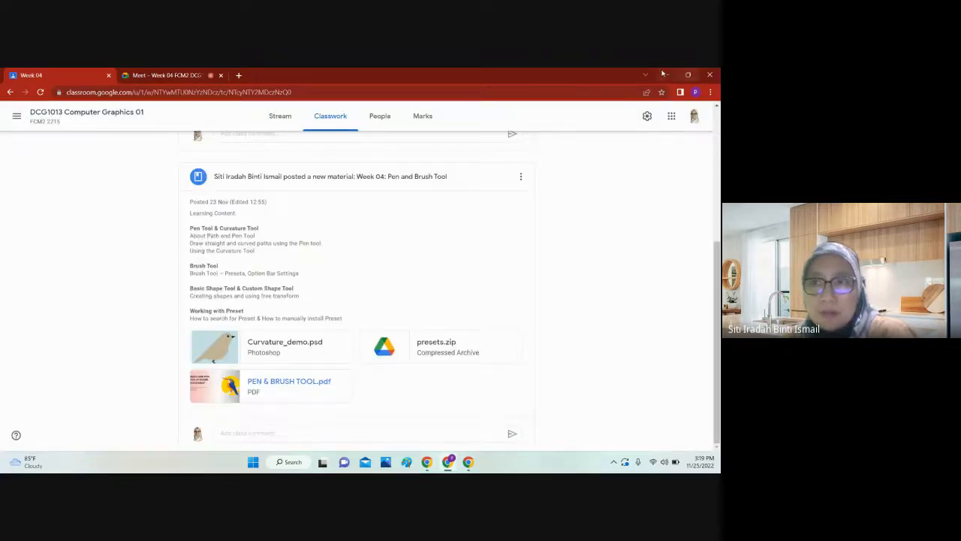
Step: Clear the browser windows off the desktop and open the Week 04 folder in Lecture and Tutorial Materials of folder 2215
click(706, 74)
click(702, 73)
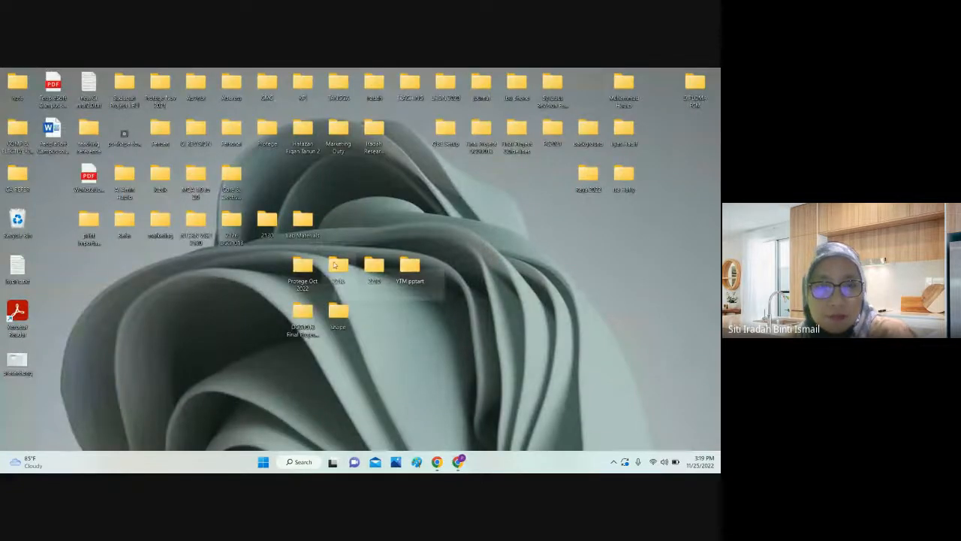
double_click(340, 260)
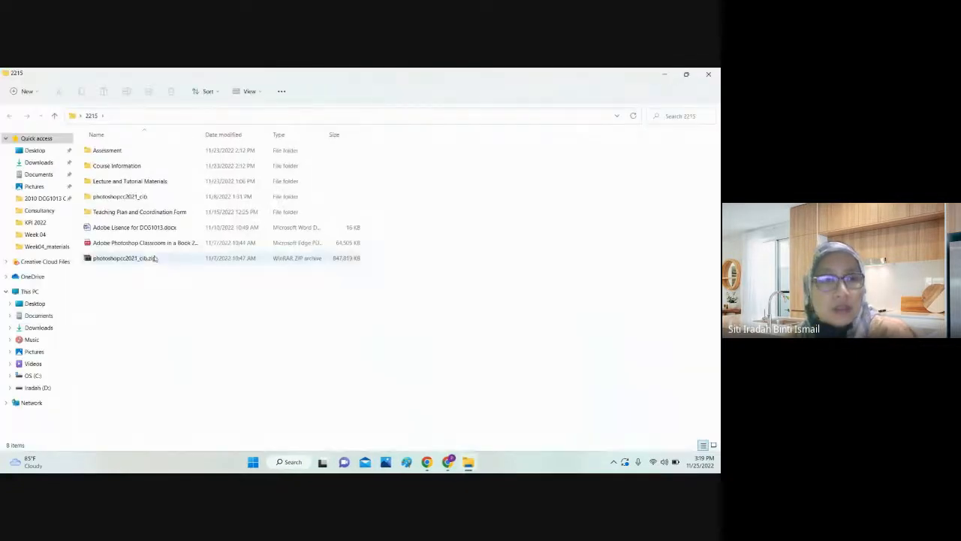
click(156, 184)
double_click(181, 185)
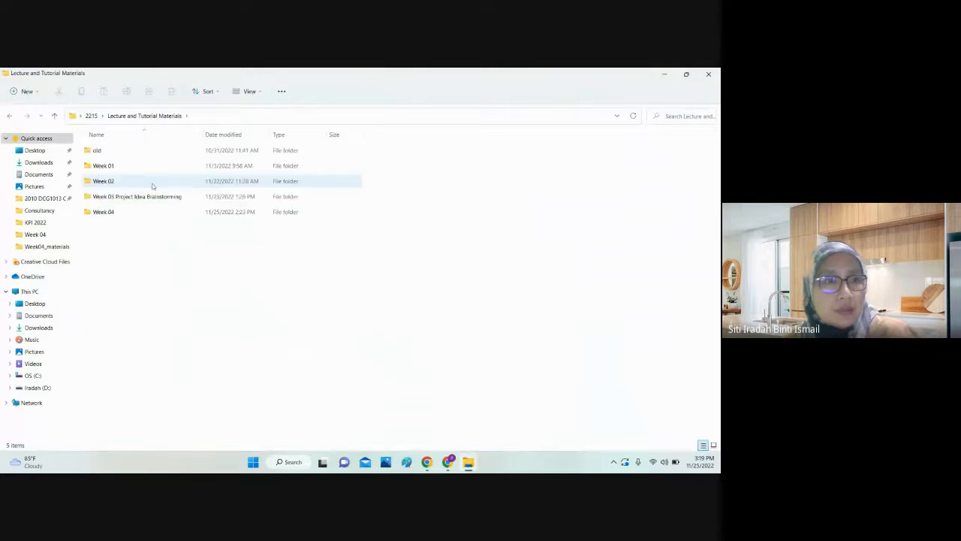
double_click(133, 211)
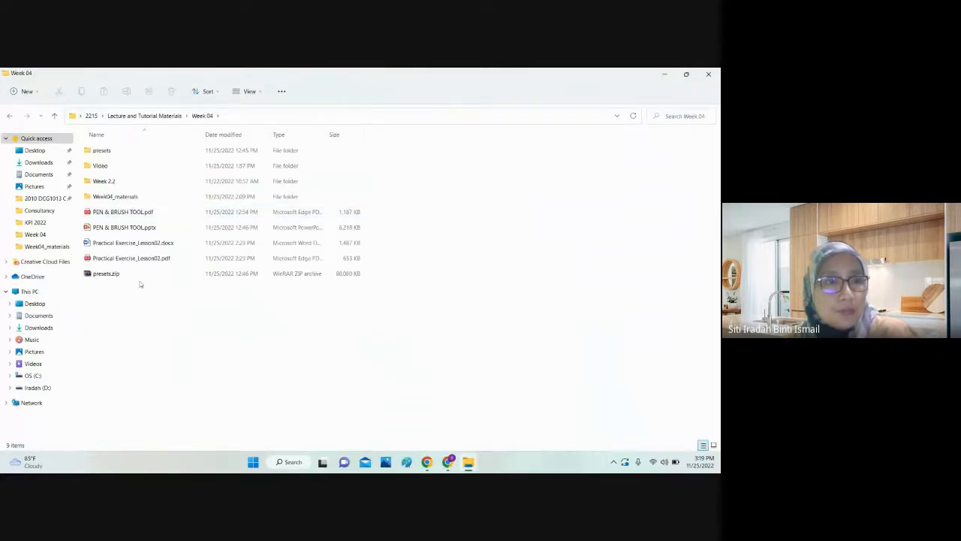
Step: Open the local PEN & BRUSH TOOL.pdf, show it full screen, and advance to the Content Outline slide
double_click(133, 213)
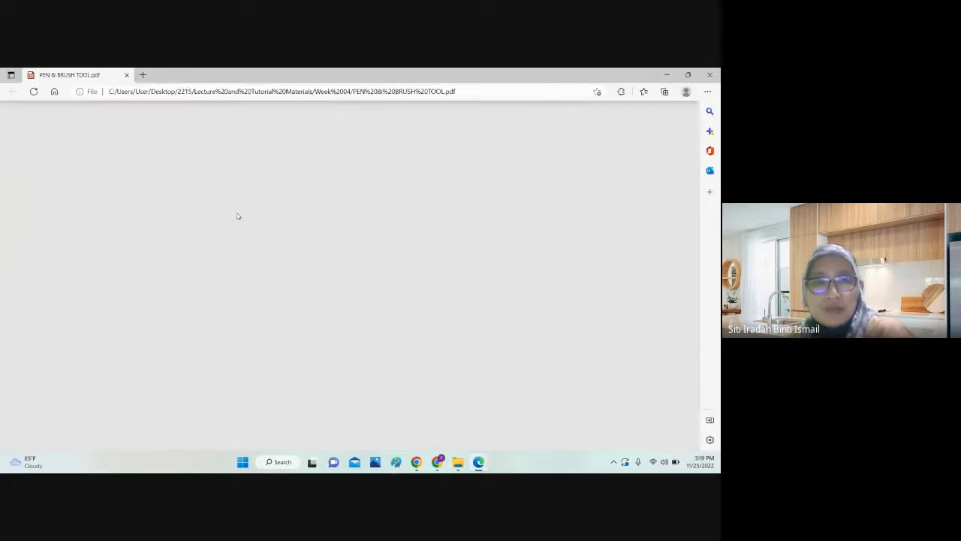
scroll(238, 216, down, 7)
scroll(372, 286, up, 5)
scroll(372, 286, up, 1)
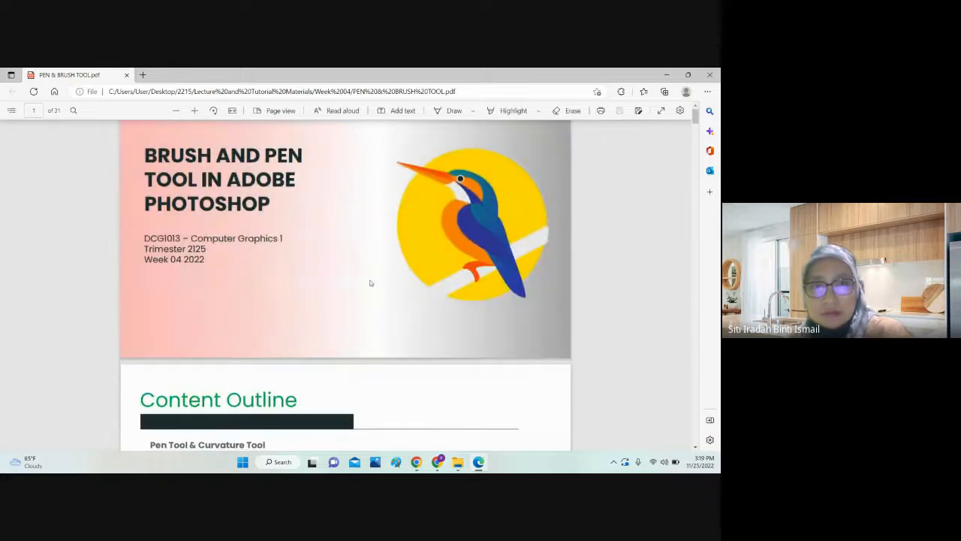
click(662, 111)
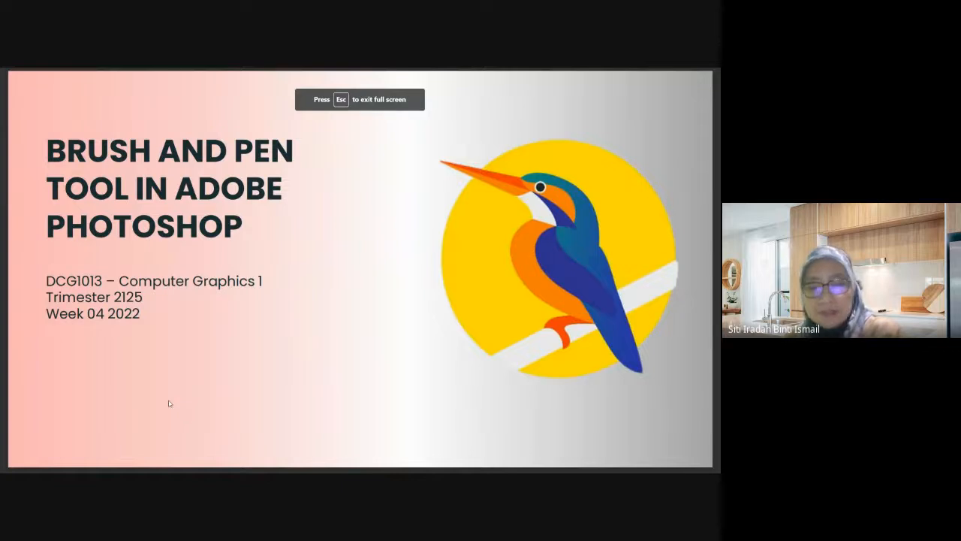
key(Right)
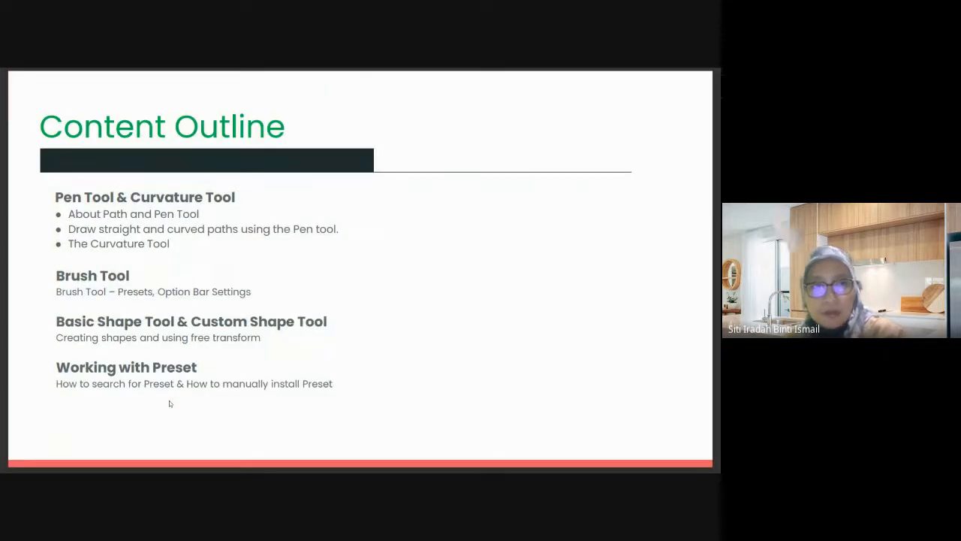
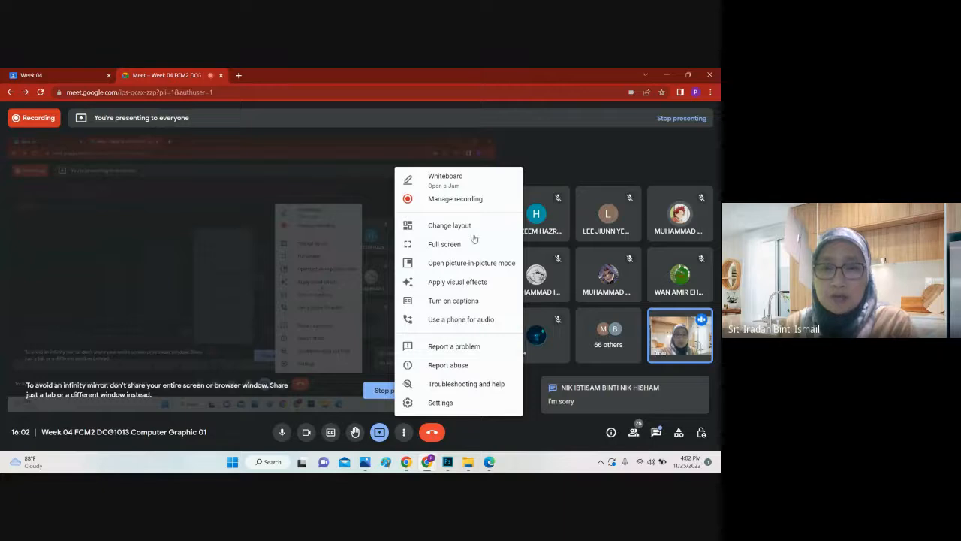
click(456, 288)
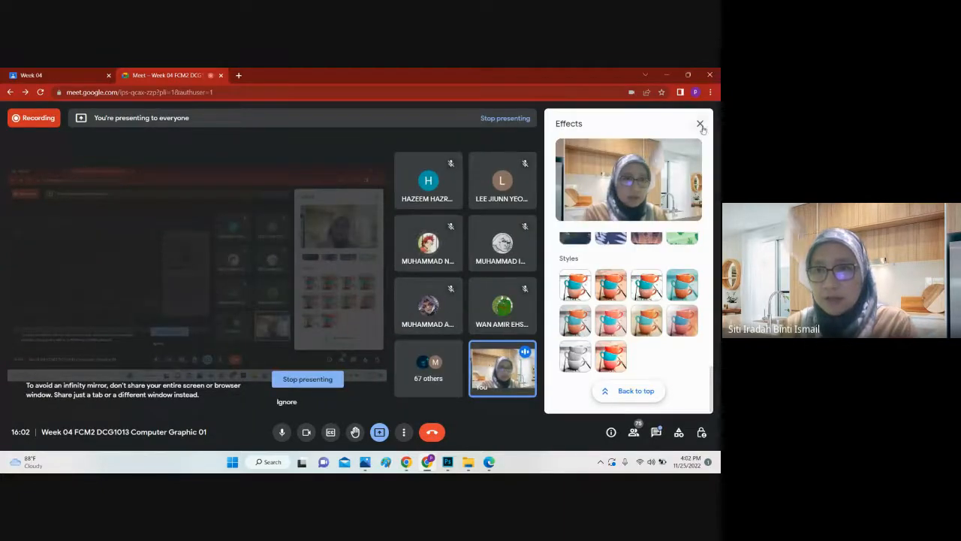
click(700, 124)
click(404, 432)
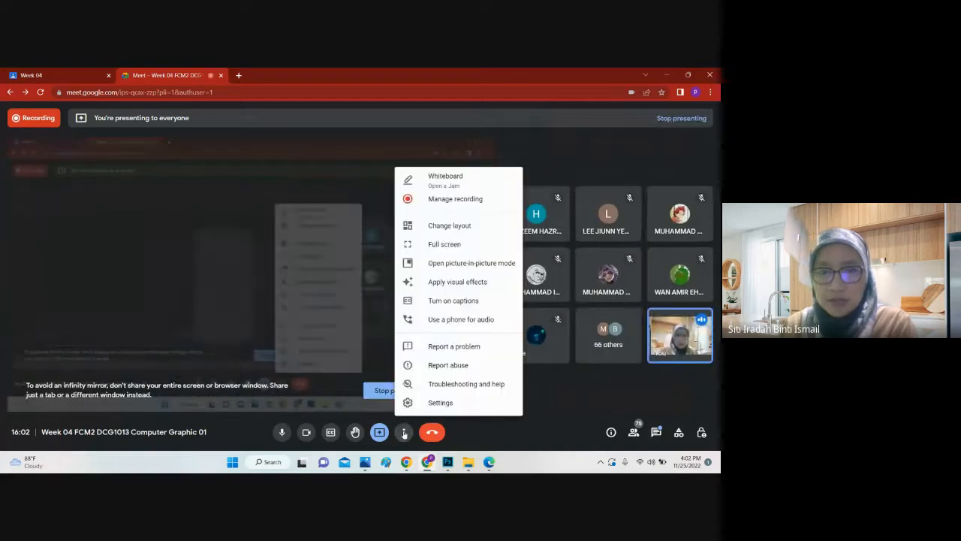
click(404, 432)
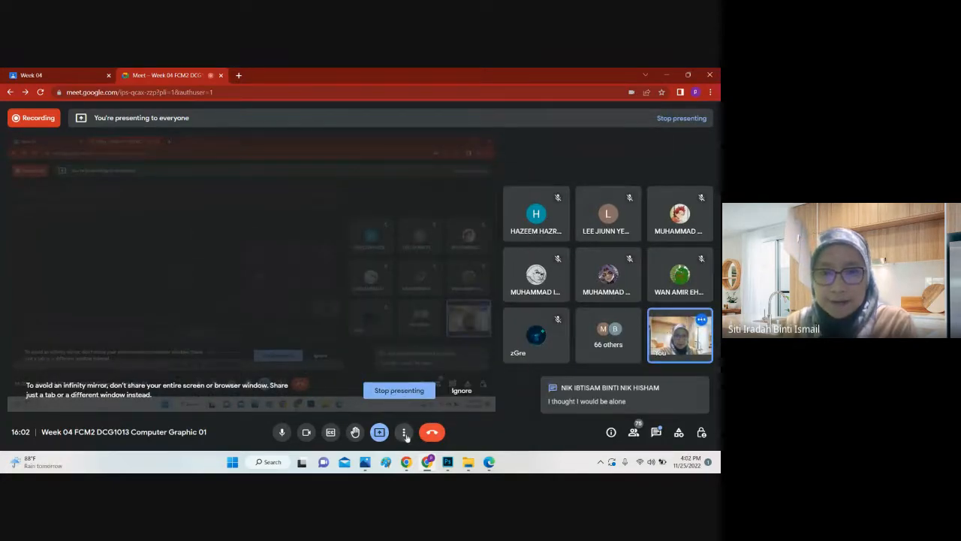
Step: Remove the virtual kitchen background from the camera in the Meet call, leaving no visual effect applied, and close the effects
click(405, 433)
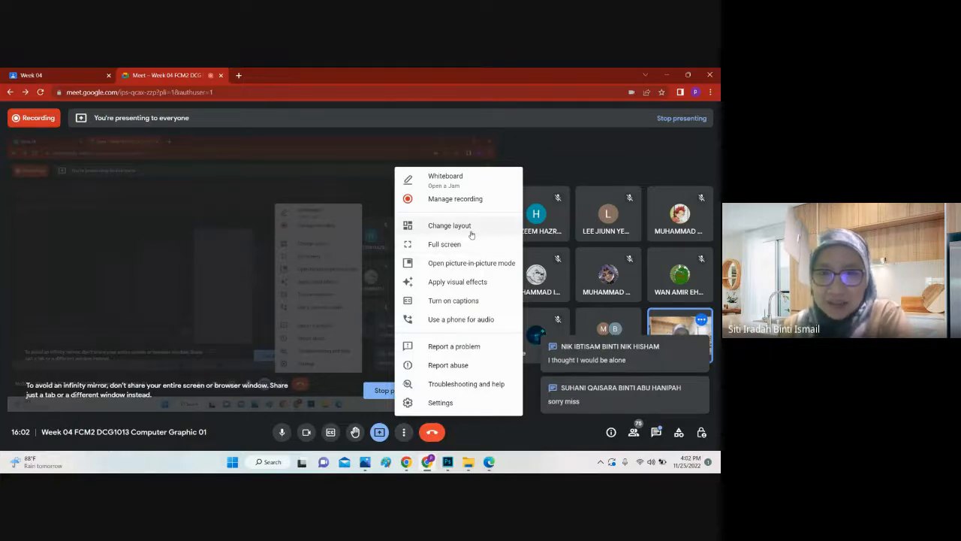
click(415, 284)
scroll(641, 266, up, 10)
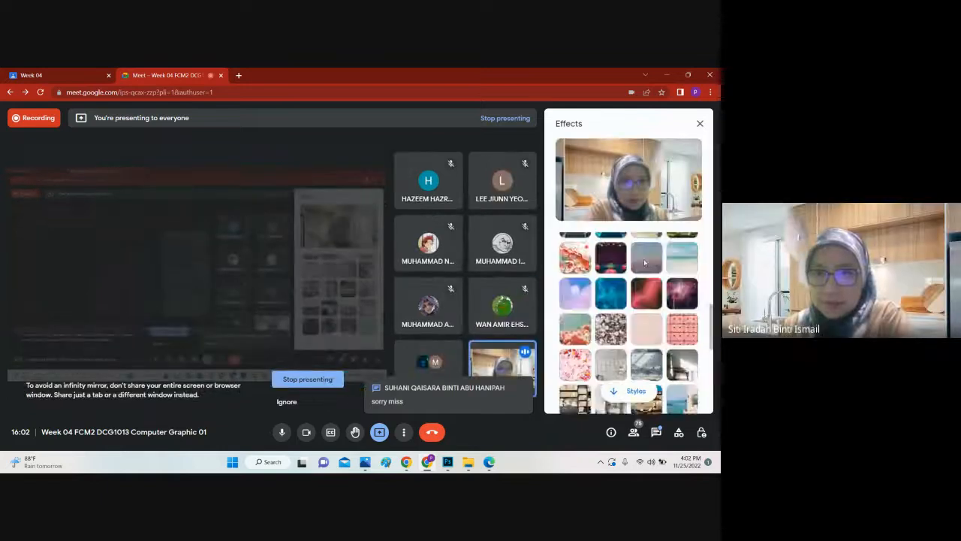
click(575, 263)
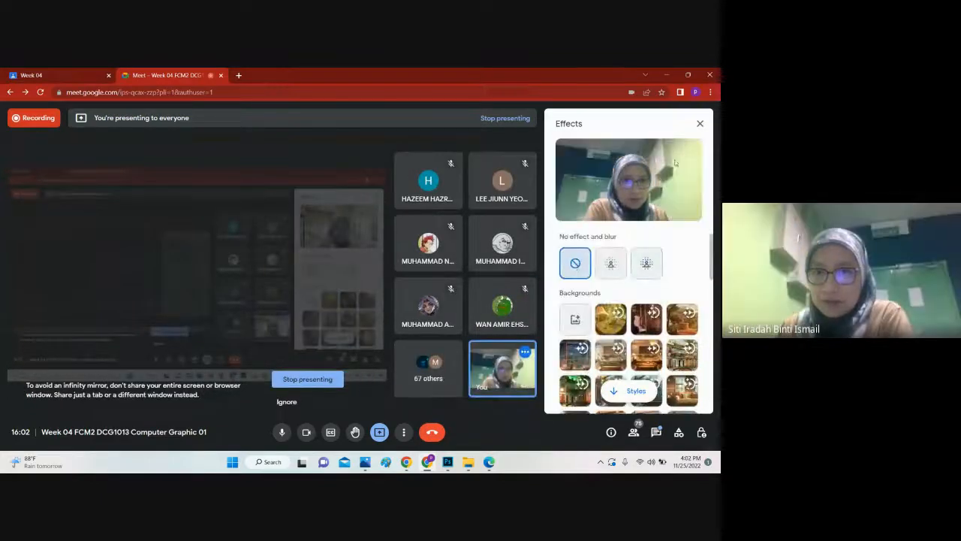
click(699, 123)
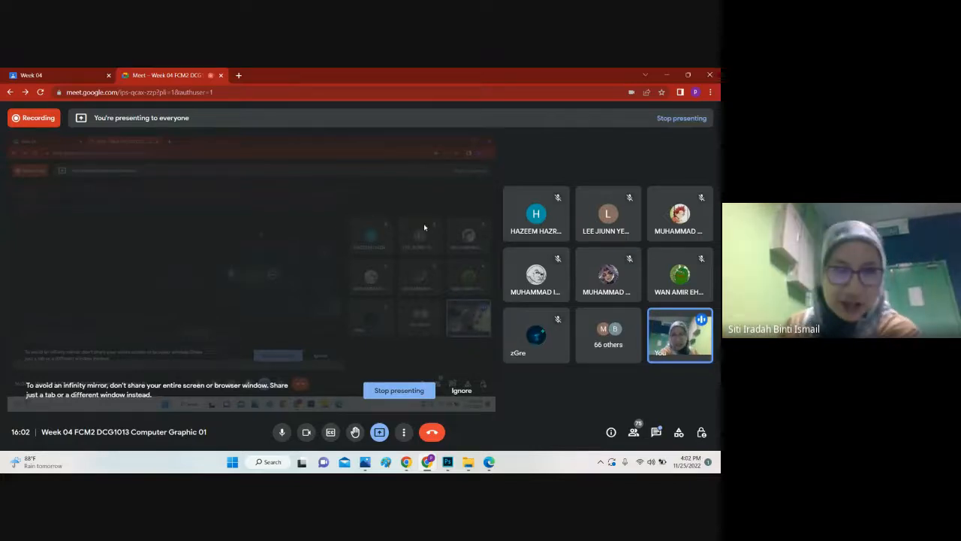
Step: Switch to PEN & BRUSH TOOL.pdf in Edge, go through the Review Questions and Review Answers slides, and close the PDF
click(488, 462)
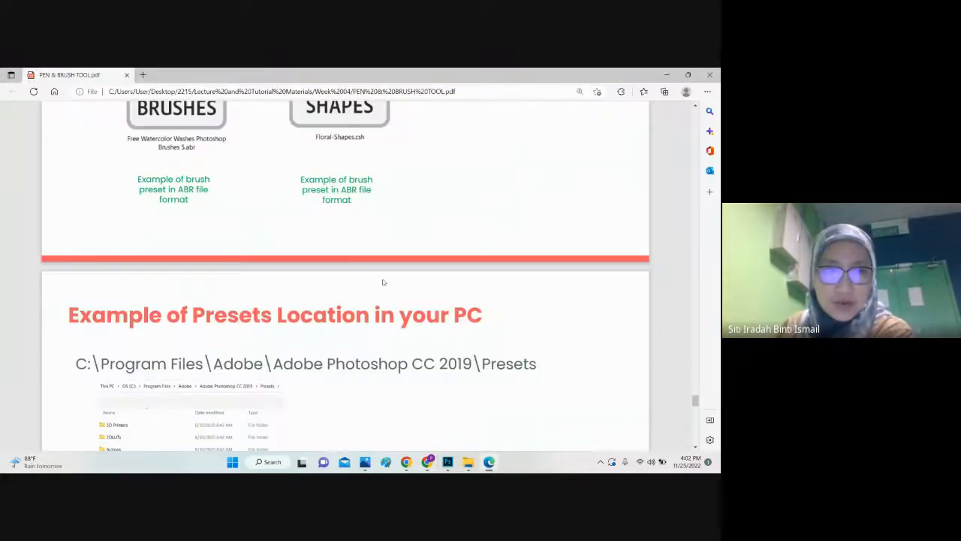
scroll(383, 279, down, 4)
scroll(387, 283, down, 3)
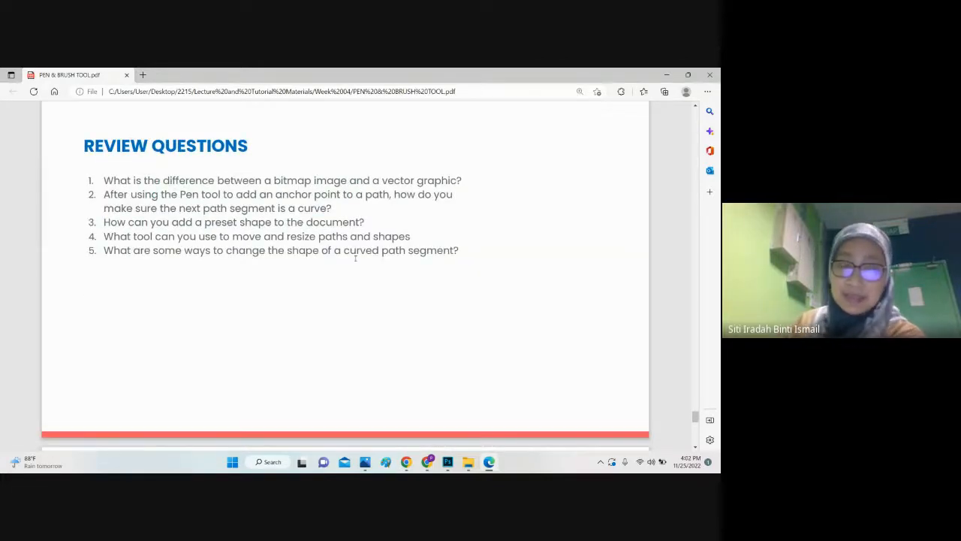
drag(105, 181, 453, 236)
scroll(452, 236, down, 4)
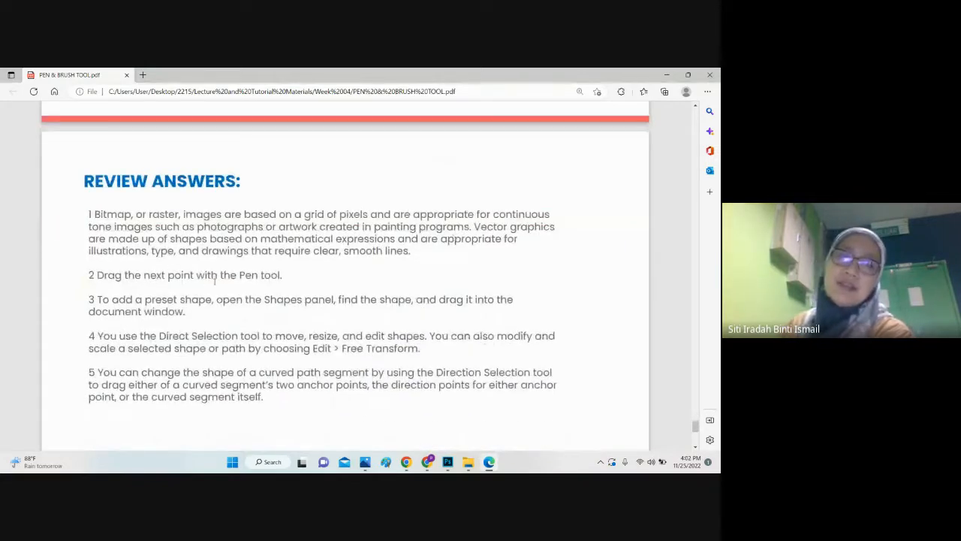
scroll(318, 288, down, 2)
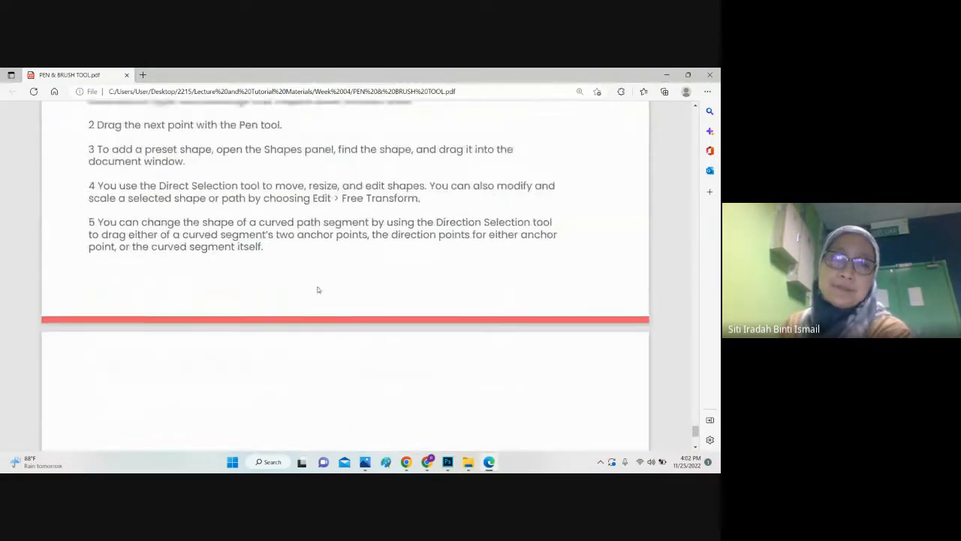
scroll(321, 287, up, 4)
scroll(322, 286, up, 3)
click(710, 75)
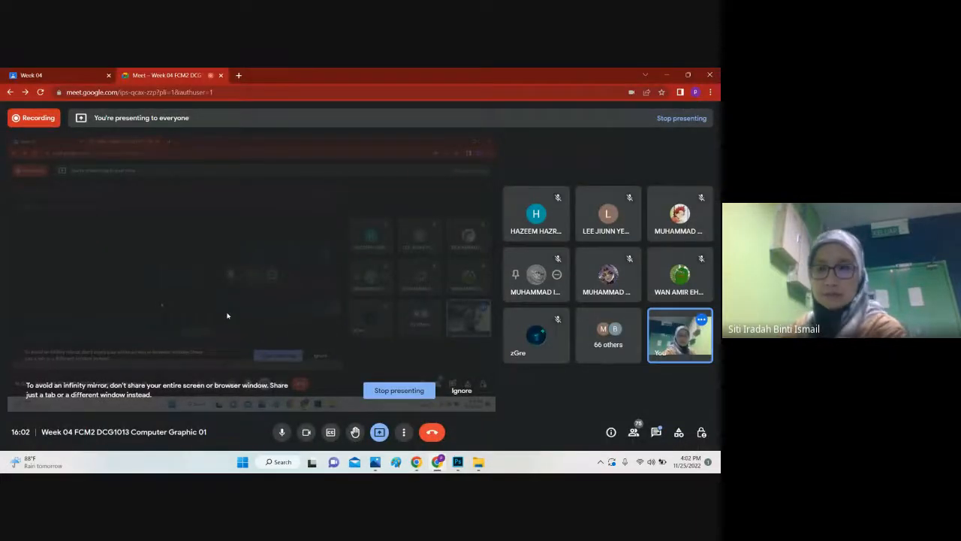
Step: Check the in-call messages in Google Meet and glance at the Week 04 classwork in Google Classroom
click(655, 432)
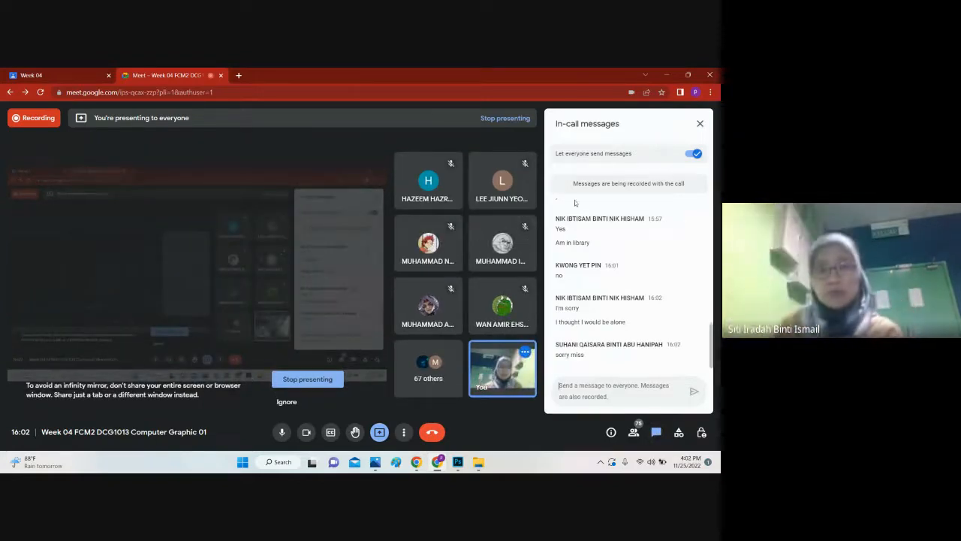
click(700, 123)
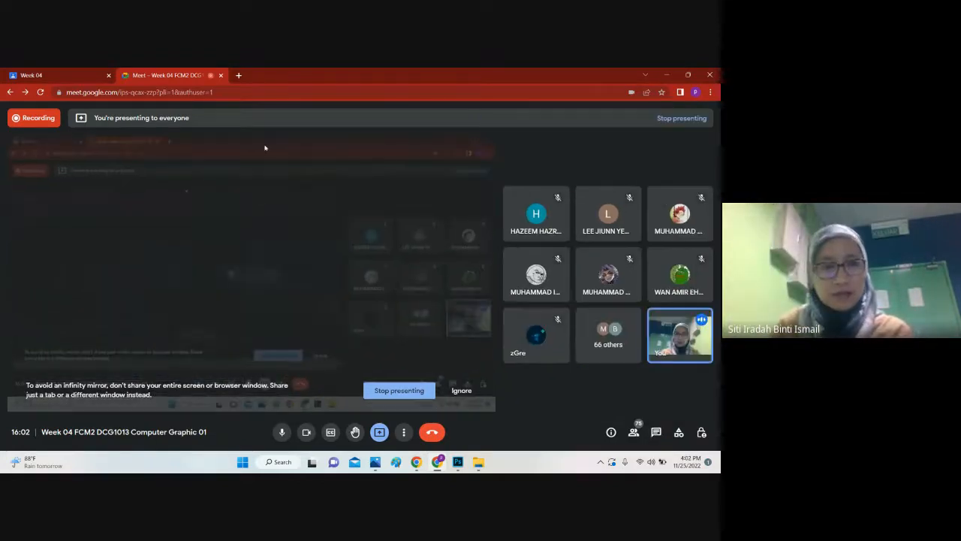
click(60, 75)
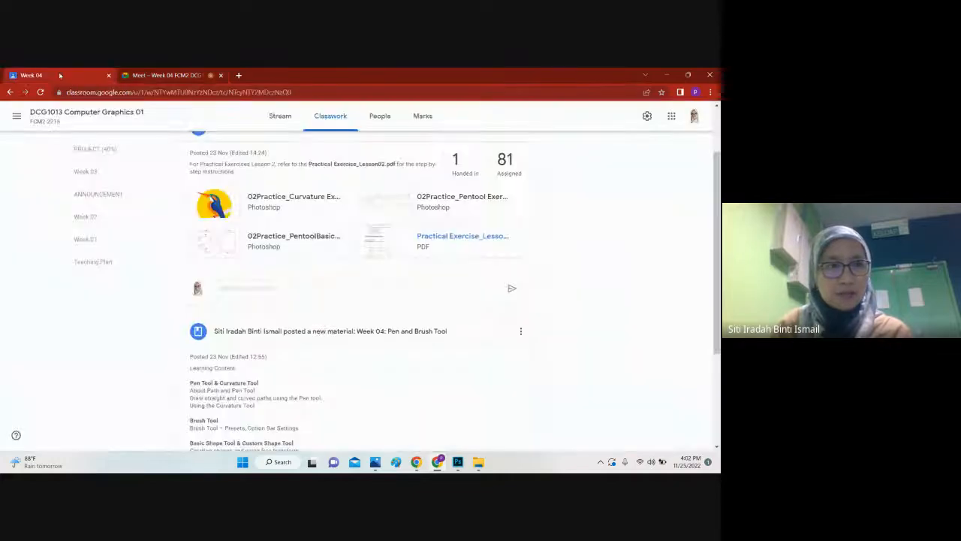
click(157, 73)
click(83, 74)
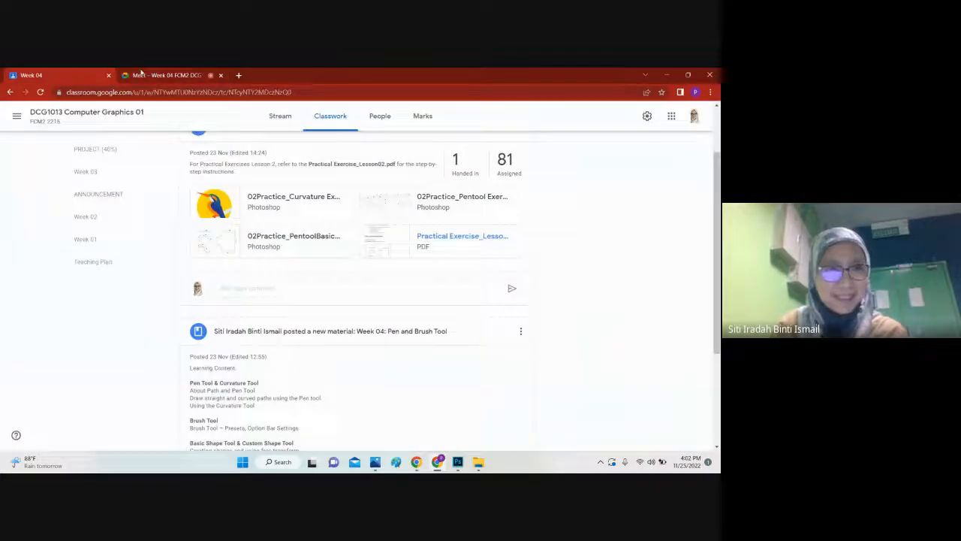
click(156, 75)
Step: Switch to Photoshop and close Untitled-2, Untitled-1 and Curvature_demo.psd without saving their changes
mouse_move(478, 464)
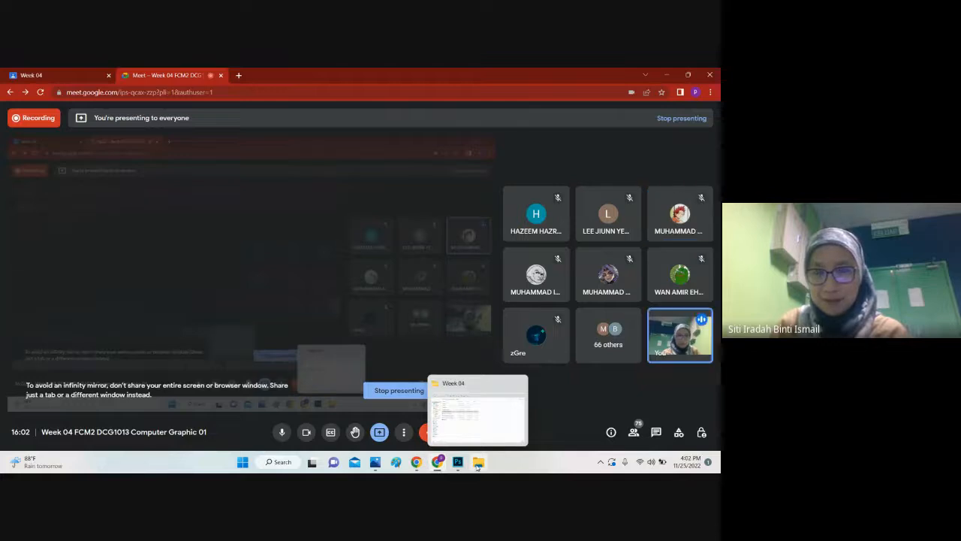
click(457, 462)
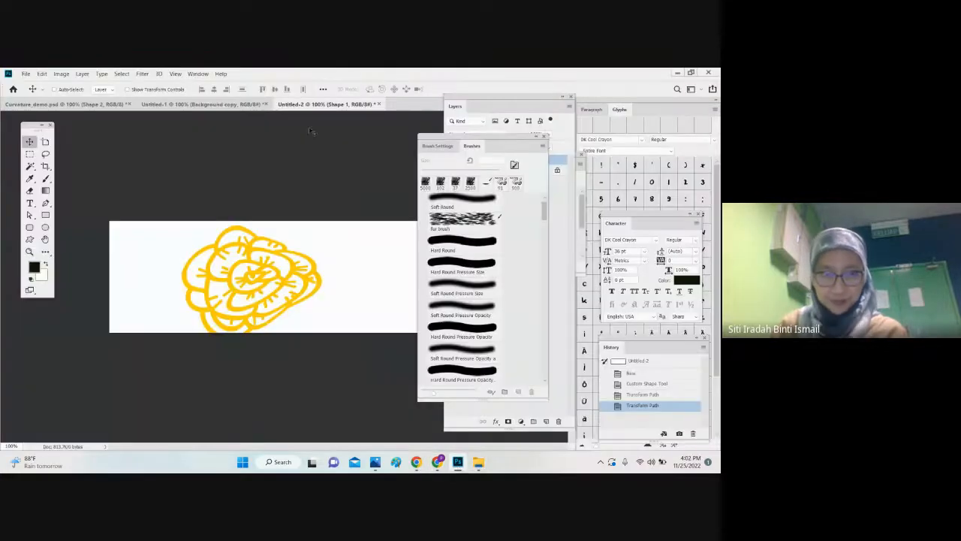
click(379, 103)
click(388, 226)
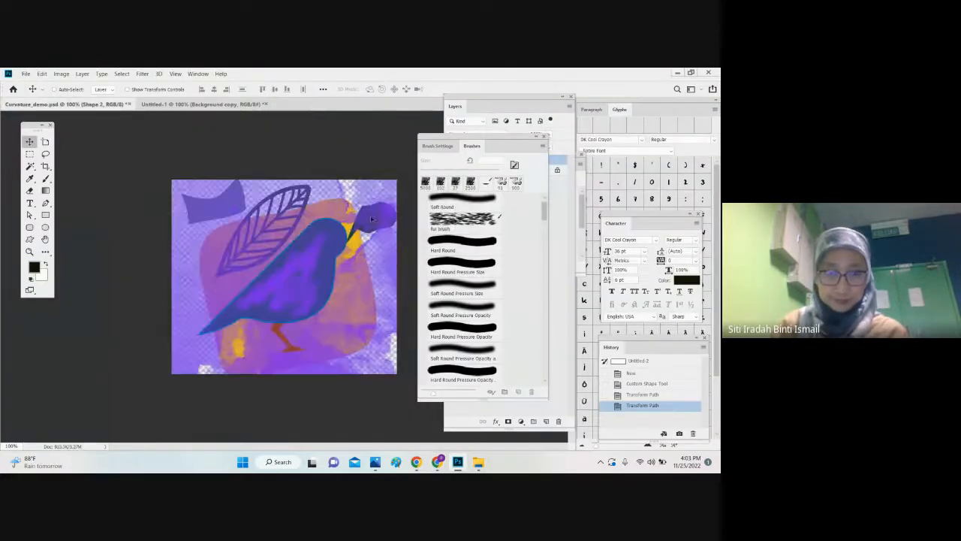
click(267, 104)
click(372, 223)
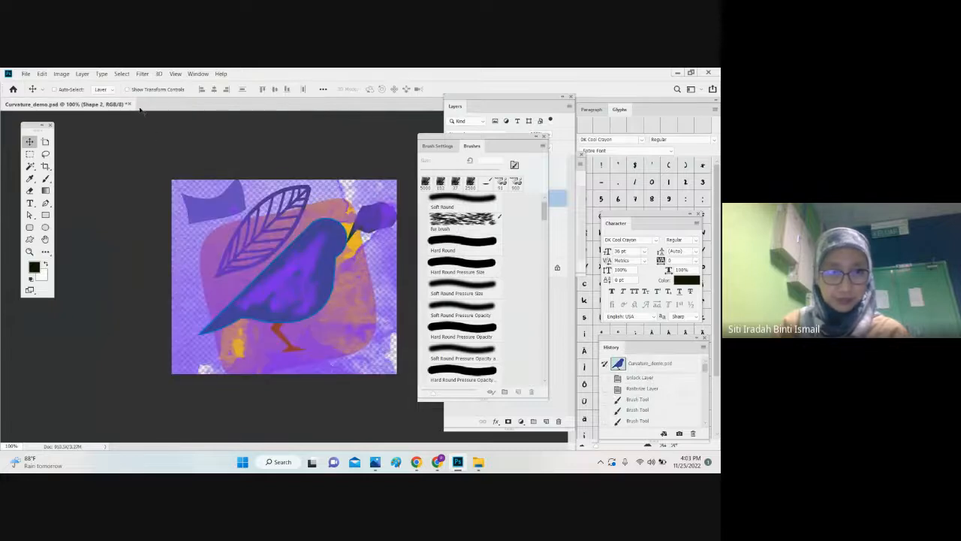
click(133, 105)
click(372, 223)
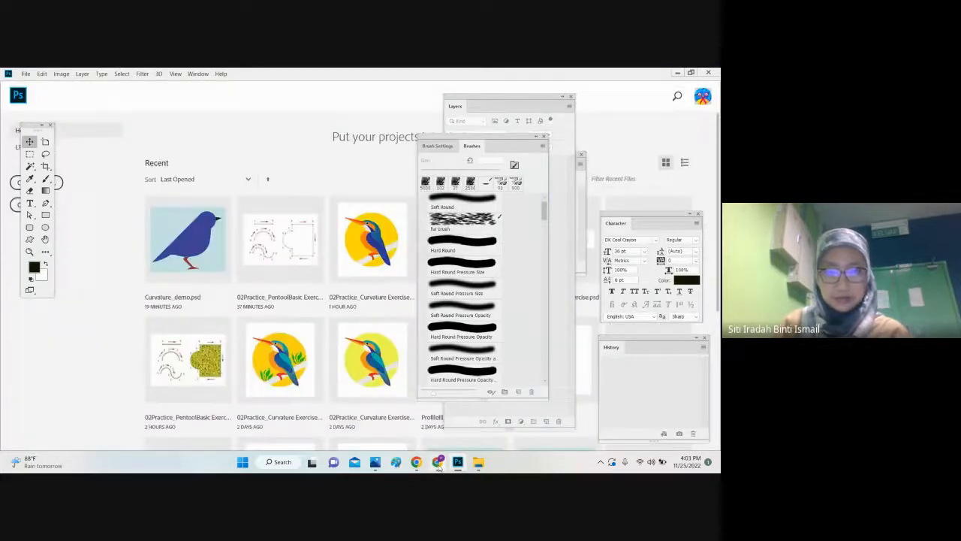
Step: Return to the Week 04 classwork in Google Classroom and open the instructions of the Practical Exercises: Lesson 02 assignment
click(438, 463)
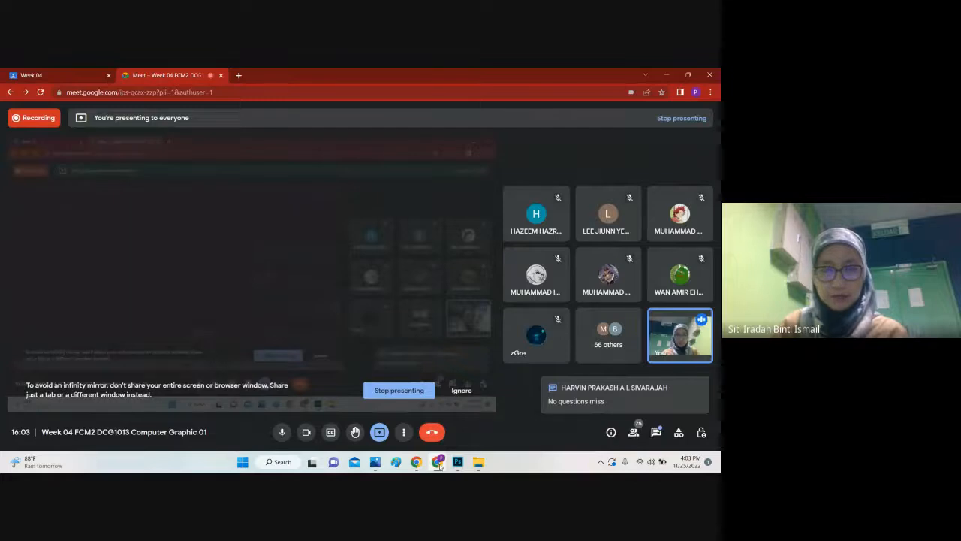
click(76, 73)
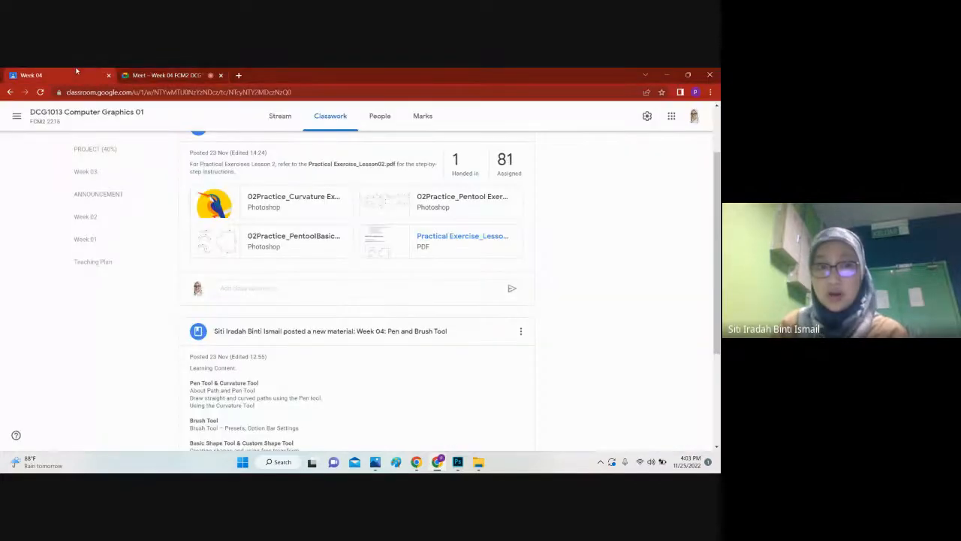
scroll(252, 225, up, 1)
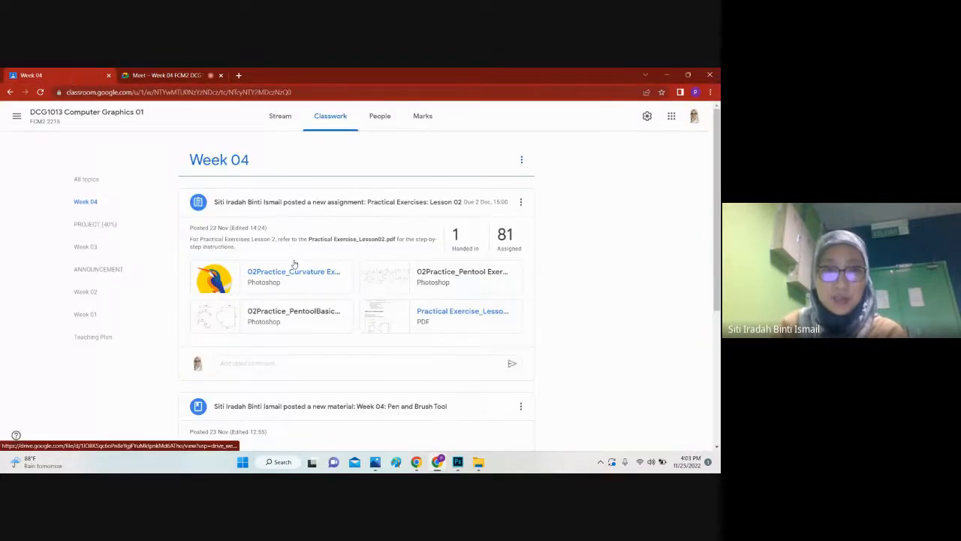
click(454, 239)
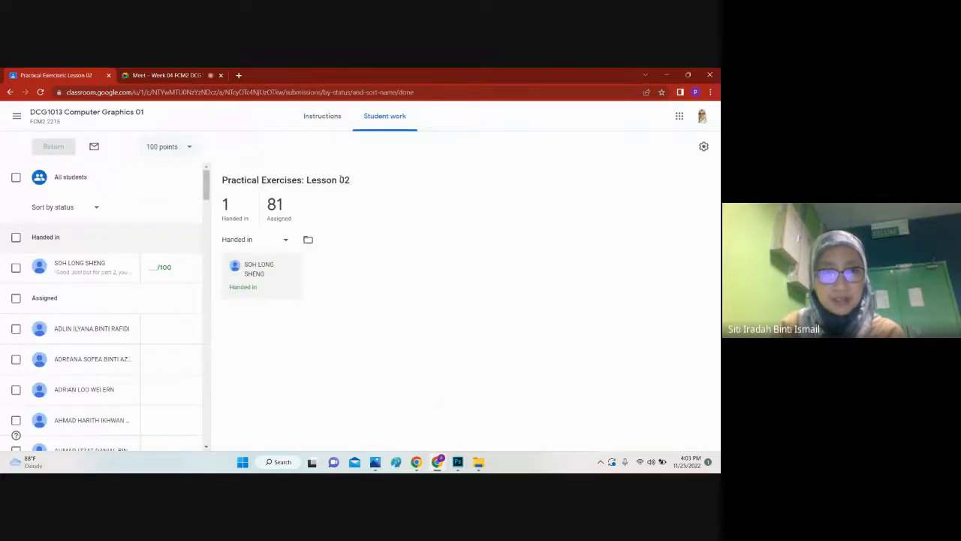
click(322, 121)
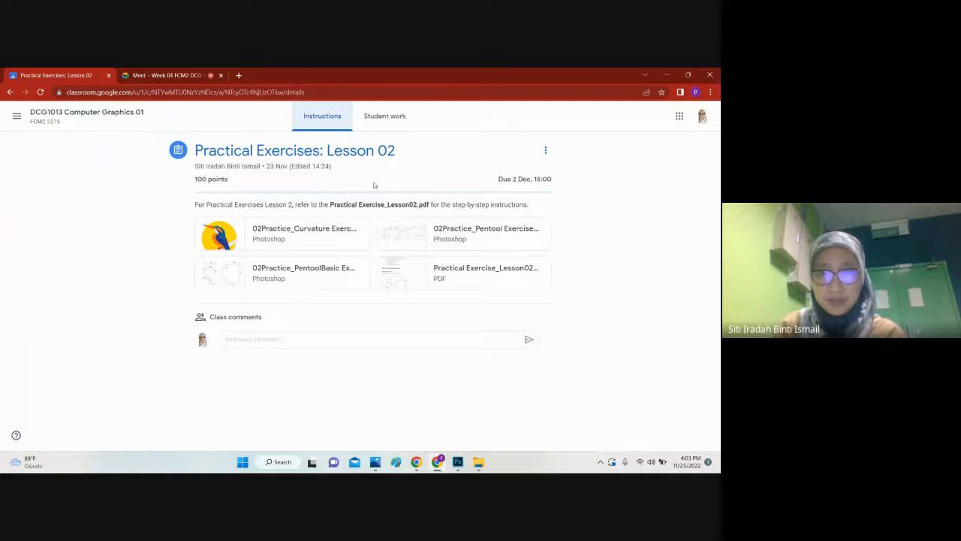
Step: Check the participant list and the in-call messages of the Google Meet call, closing each one after viewing
click(163, 76)
click(634, 432)
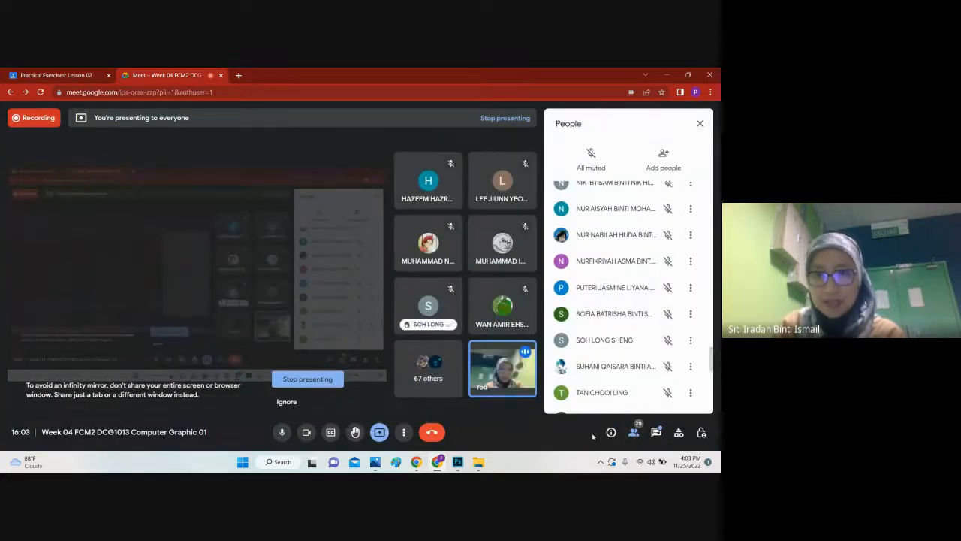
click(700, 123)
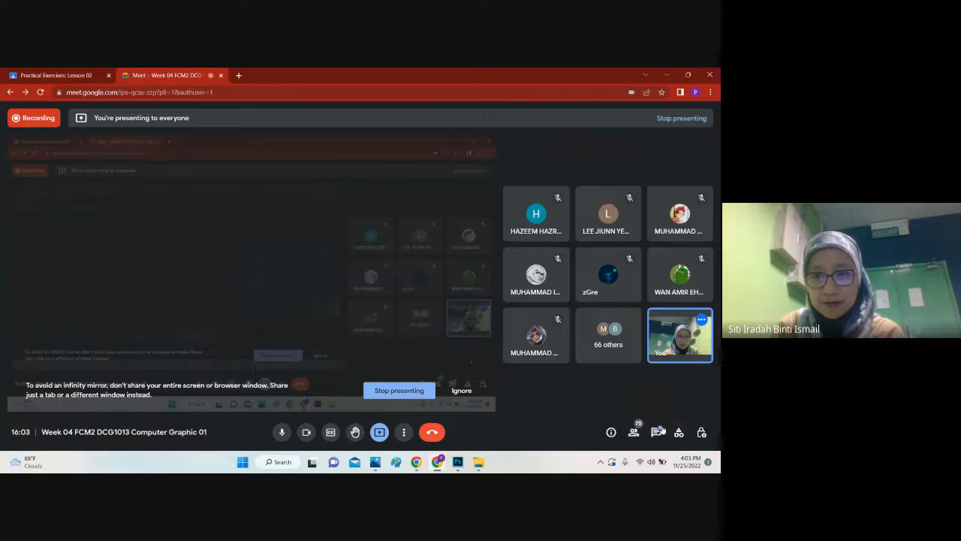
click(658, 432)
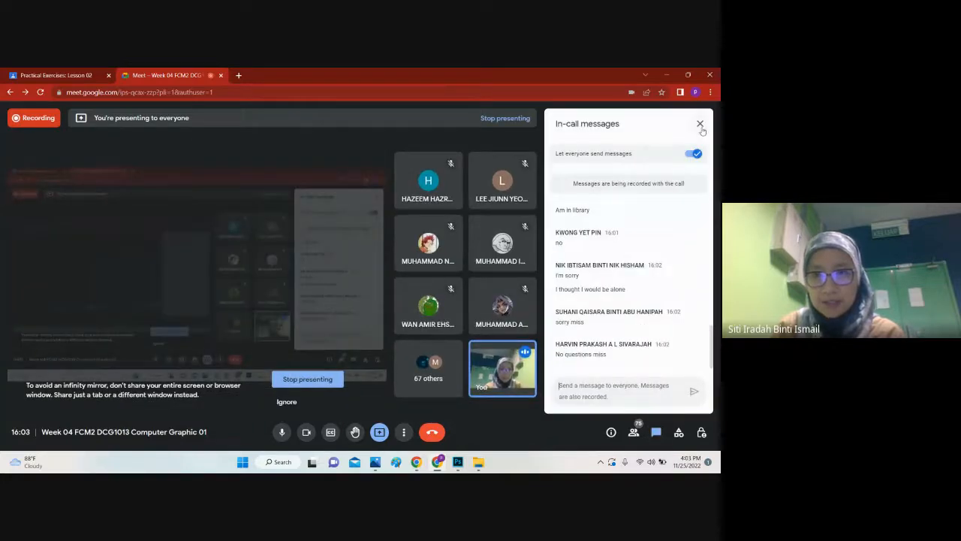
click(701, 125)
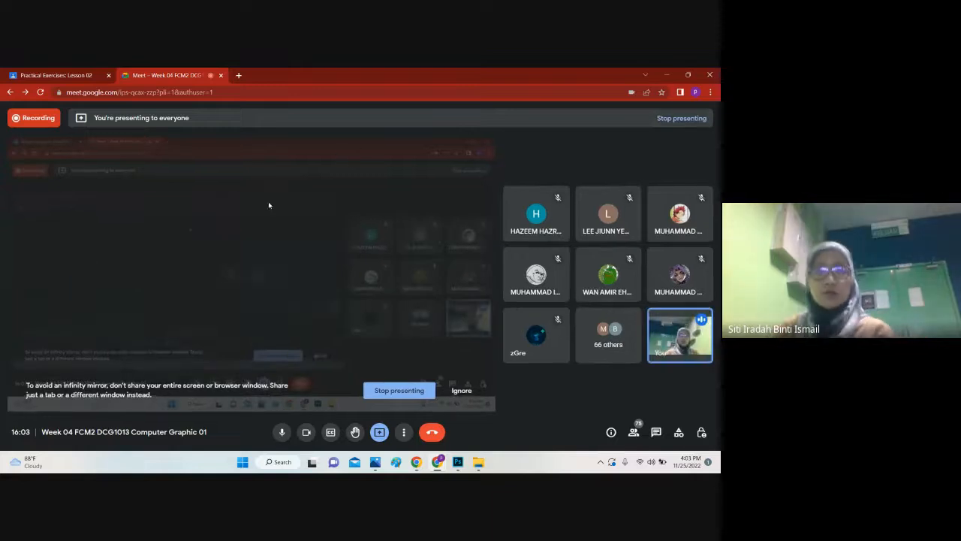
Step: Open the Part 1 video tutorial linked in the assignment's Practical Exercise_Lesson02.pdf, pause the video, and return to the Meet call
click(54, 75)
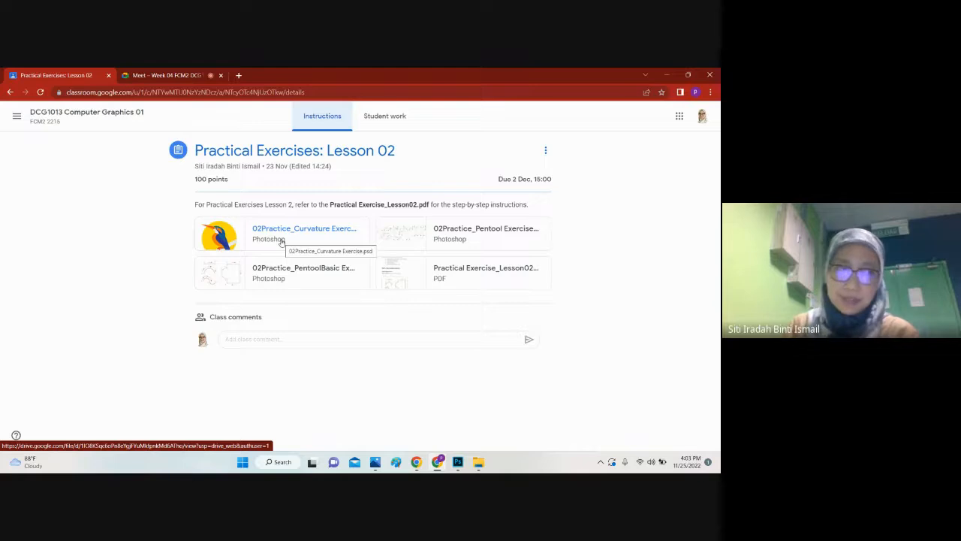
click(400, 283)
scroll(229, 254, down, 1)
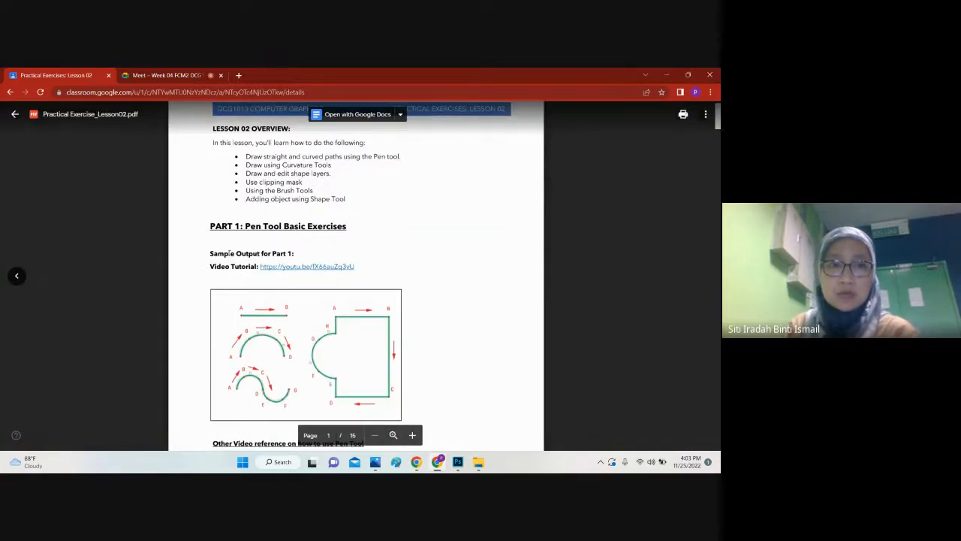
click(291, 269)
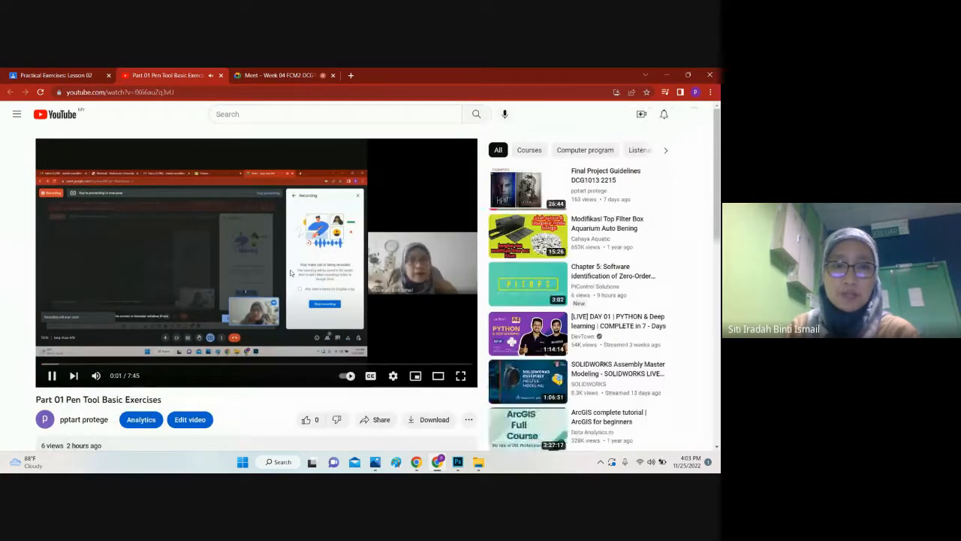
click(215, 257)
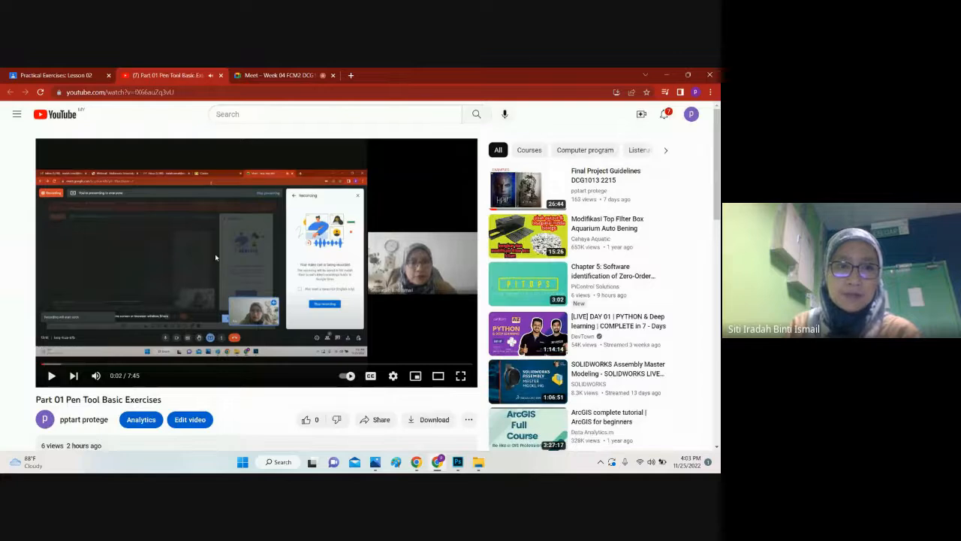
click(284, 75)
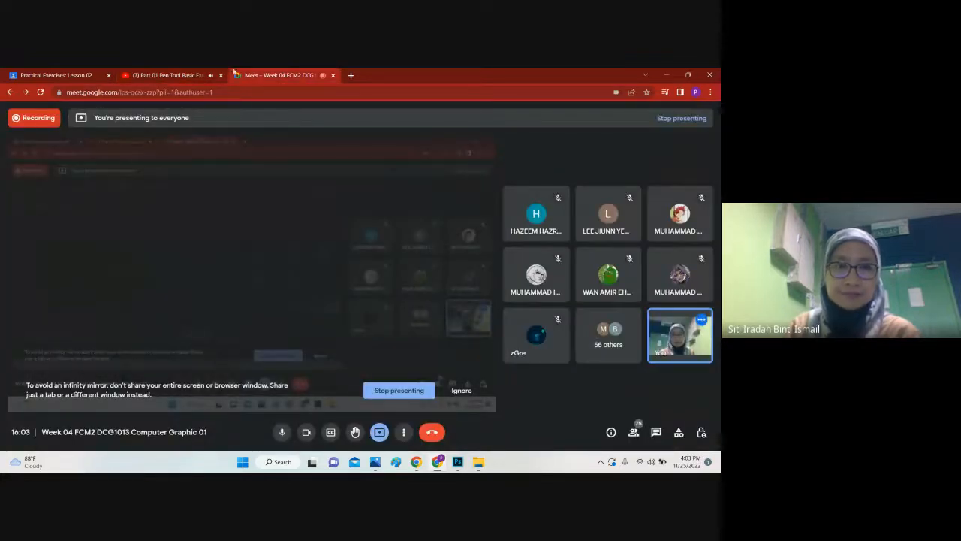
Step: Close the Part 1 Pen Tool video tutorial and return to the Practical Exercises: Lesson 02 document
click(177, 75)
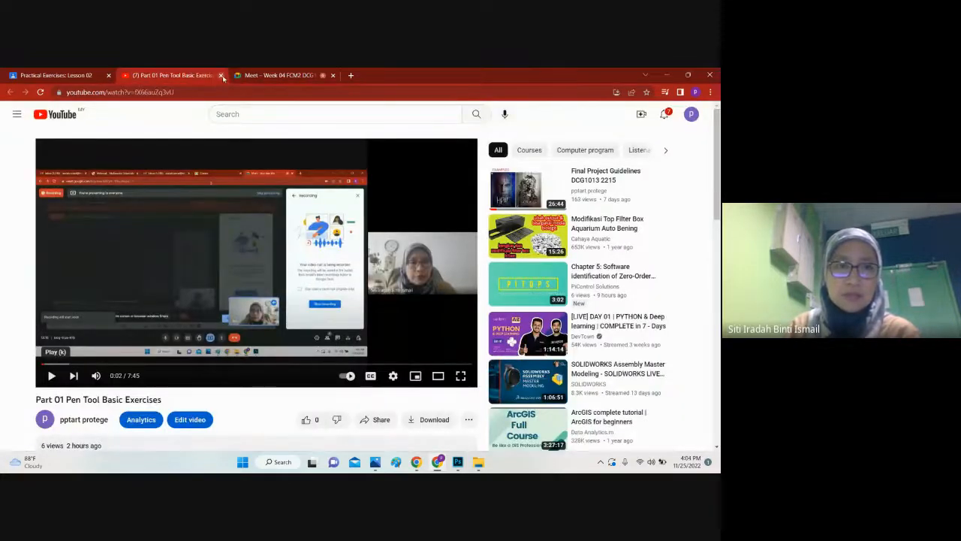
click(221, 75)
click(56, 75)
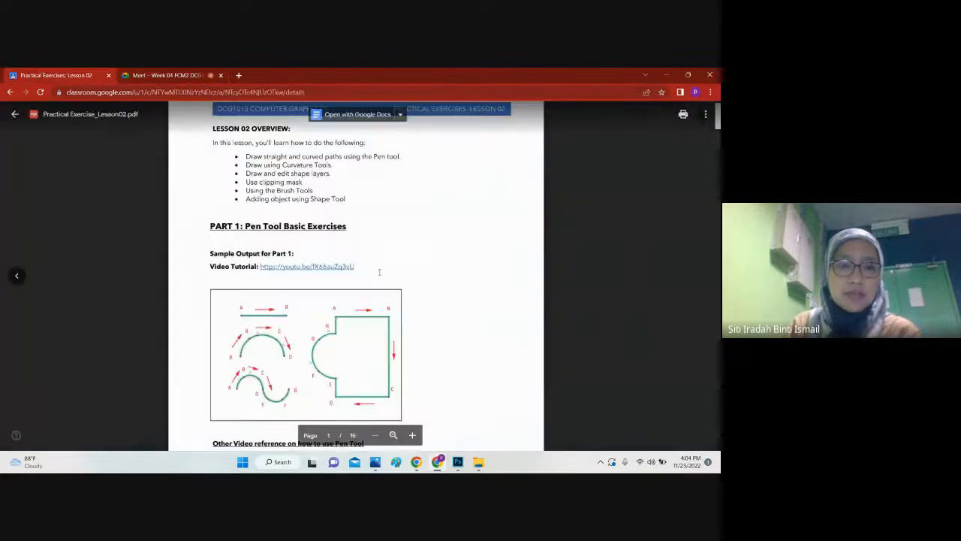
Step: Go to Part 2: Pen Tool Exercises in Practical Exercise_Lesson02.pdf and open its linked video tutorial briefly, closing it again
scroll(379, 272, down, 15)
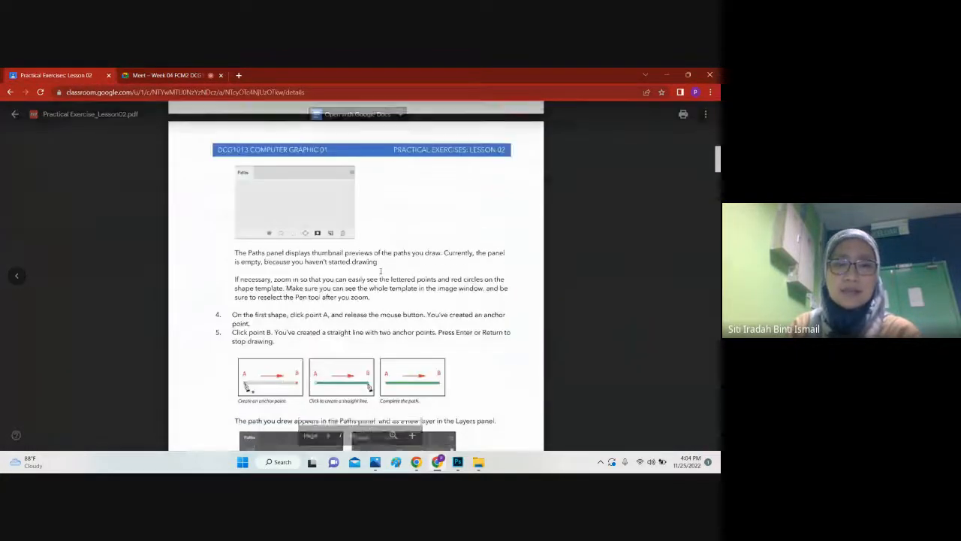
scroll(381, 271, down, 15)
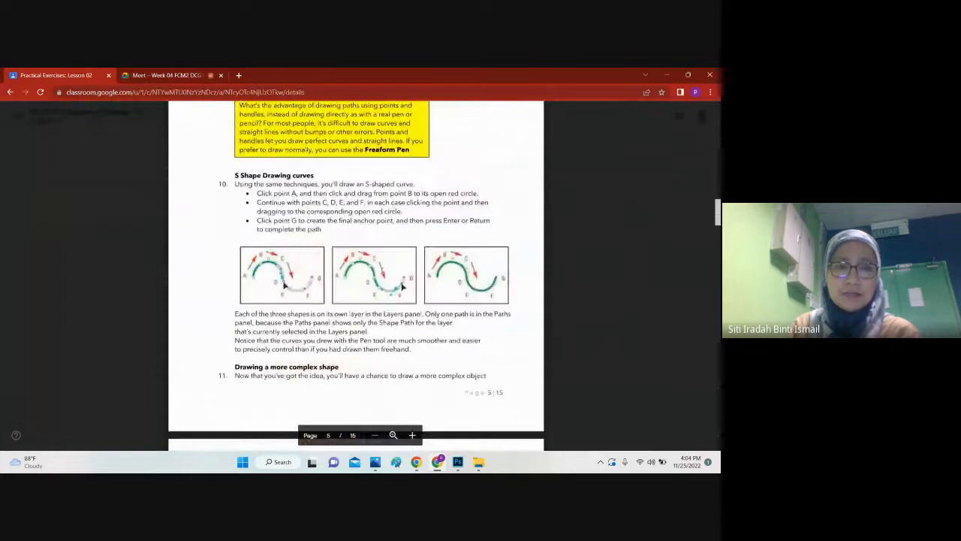
scroll(356, 270, down, 15)
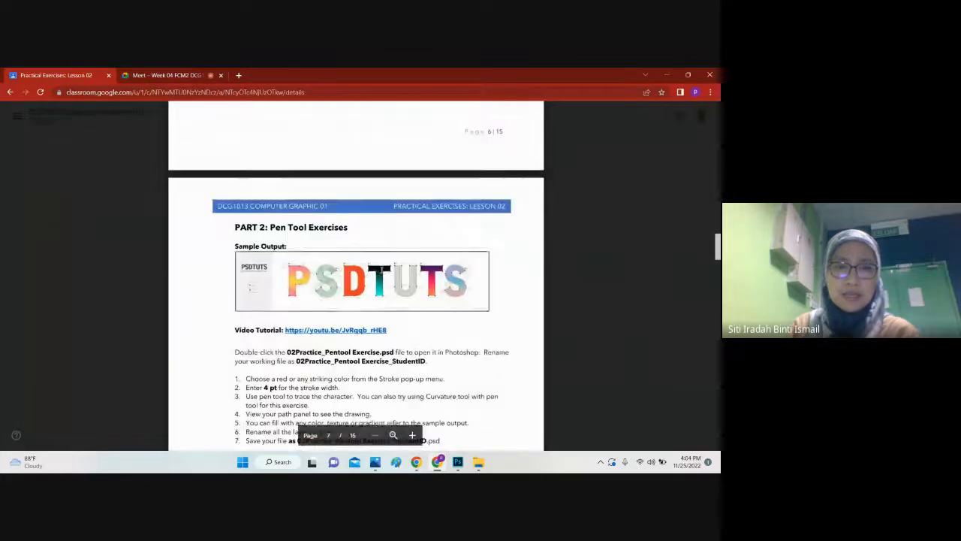
scroll(383, 262, down, 1)
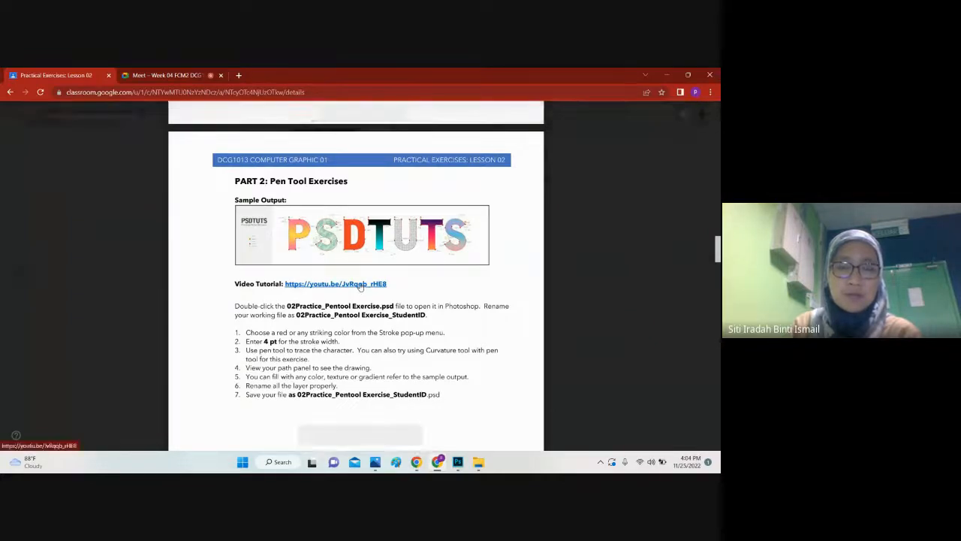
click(358, 290)
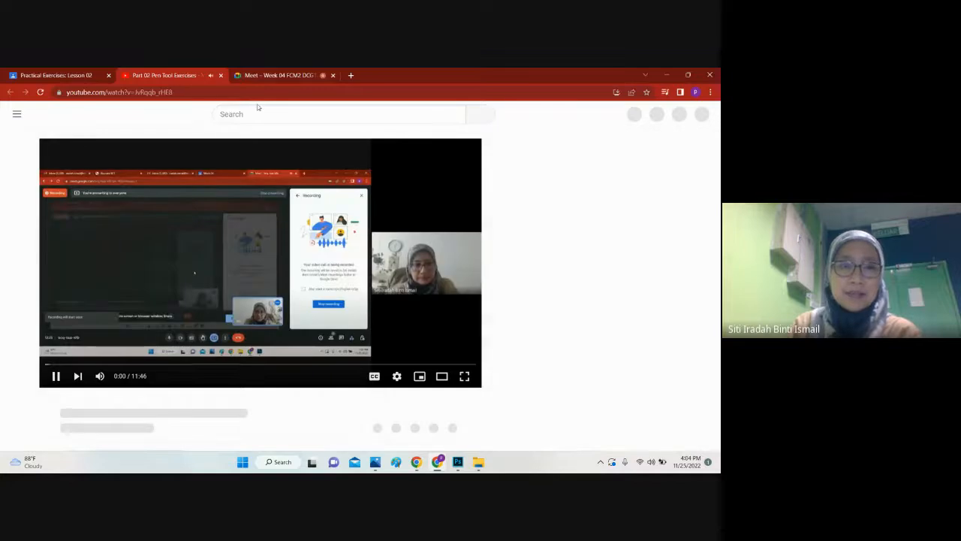
click(222, 75)
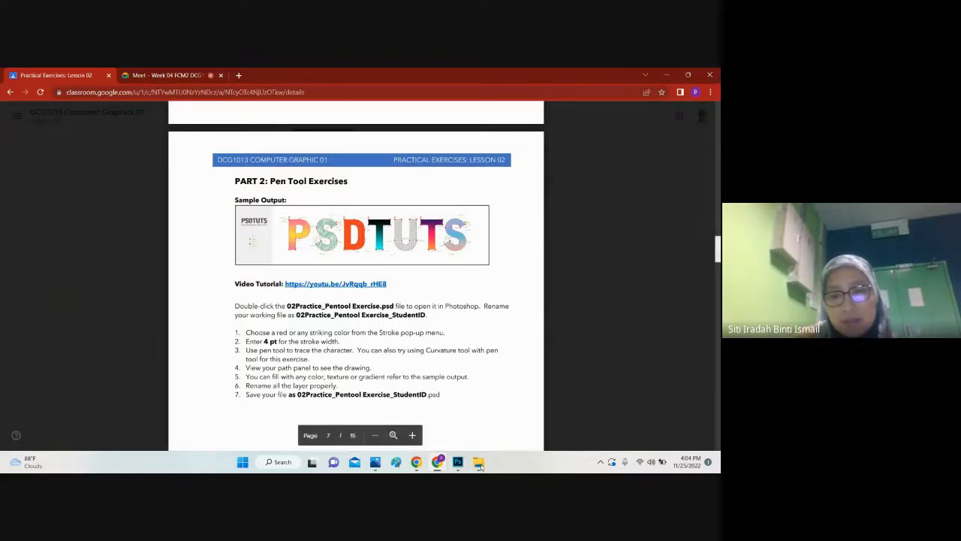
Step: Switch to Photoshop, open 02Practice_Pentool Exercise.psd from Week04_materials, and close the Brushes panel covering the layers
key(alt+Tab)
click(24, 73)
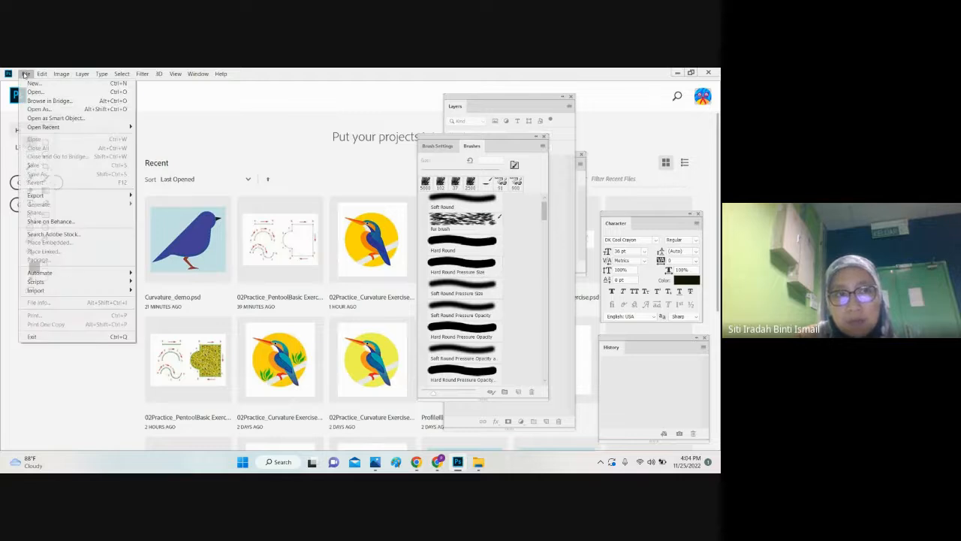
click(38, 90)
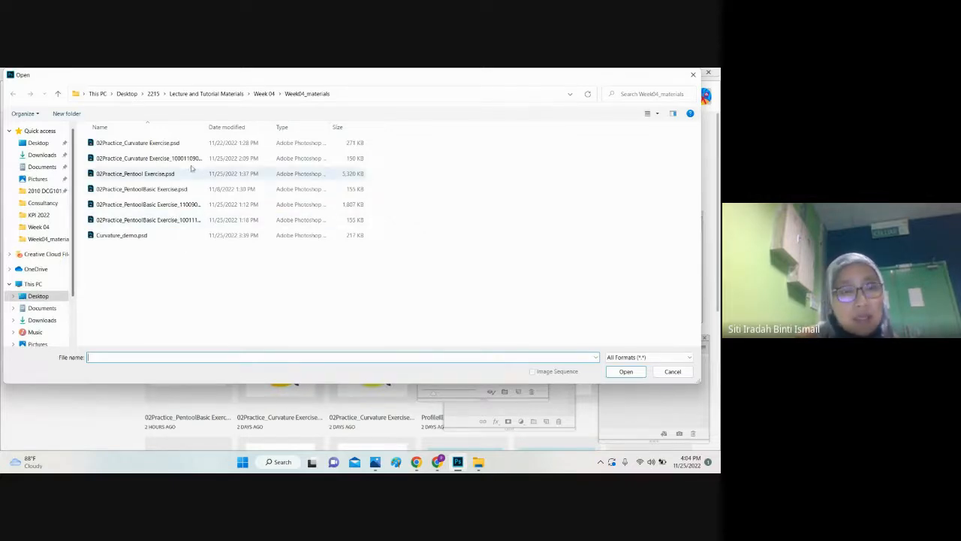
double_click(157, 174)
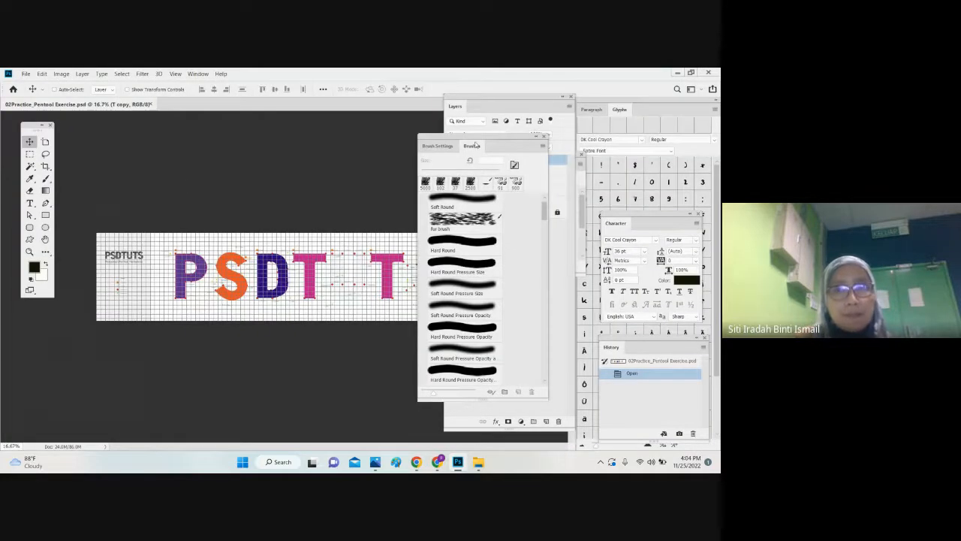
click(544, 136)
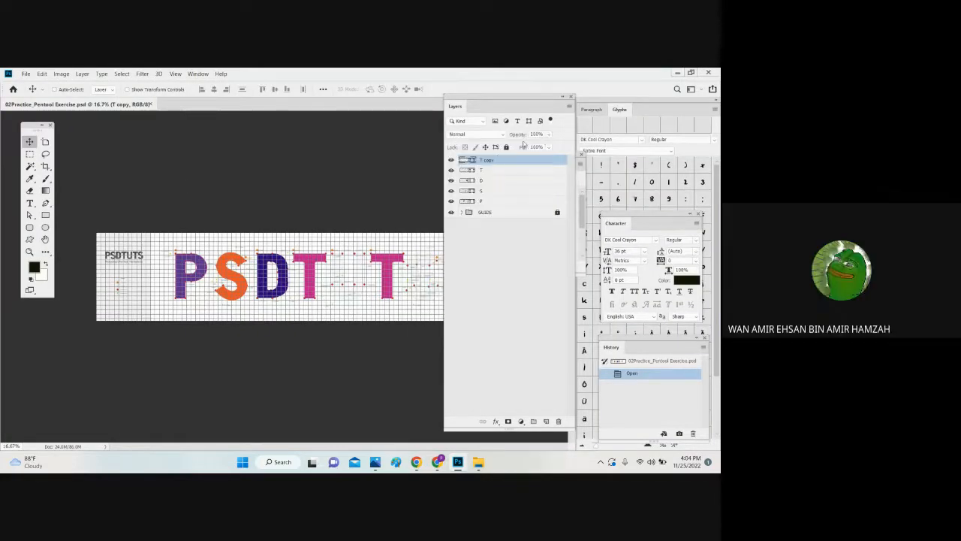
click(25, 74)
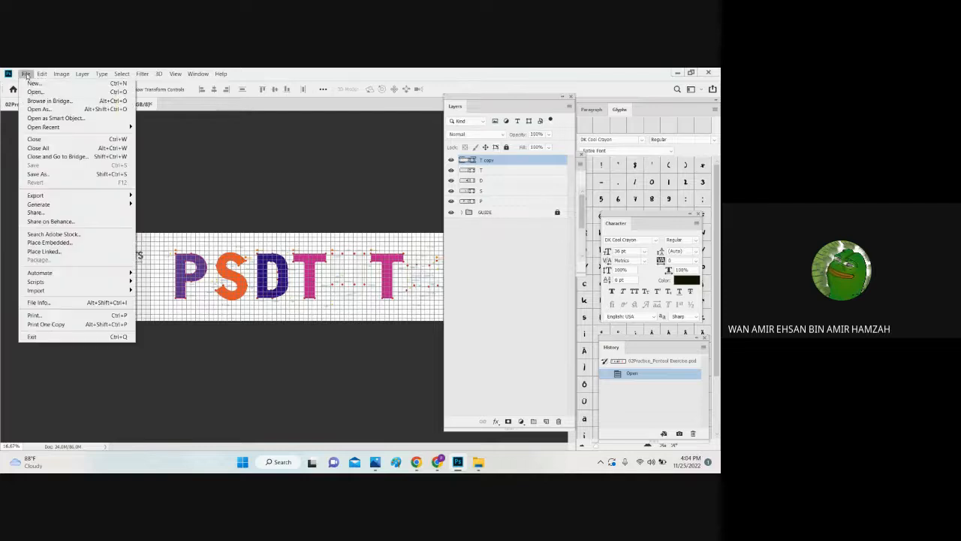
click(220, 149)
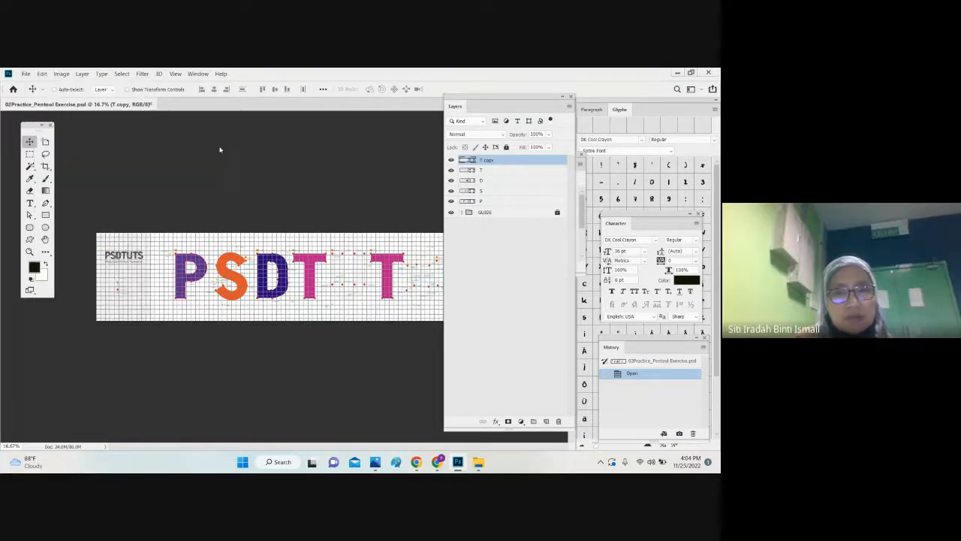
Step: Delete the letter layers P, S, D, T and T copy, keeping only the GUIDE group
click(481, 201)
key(Delete)
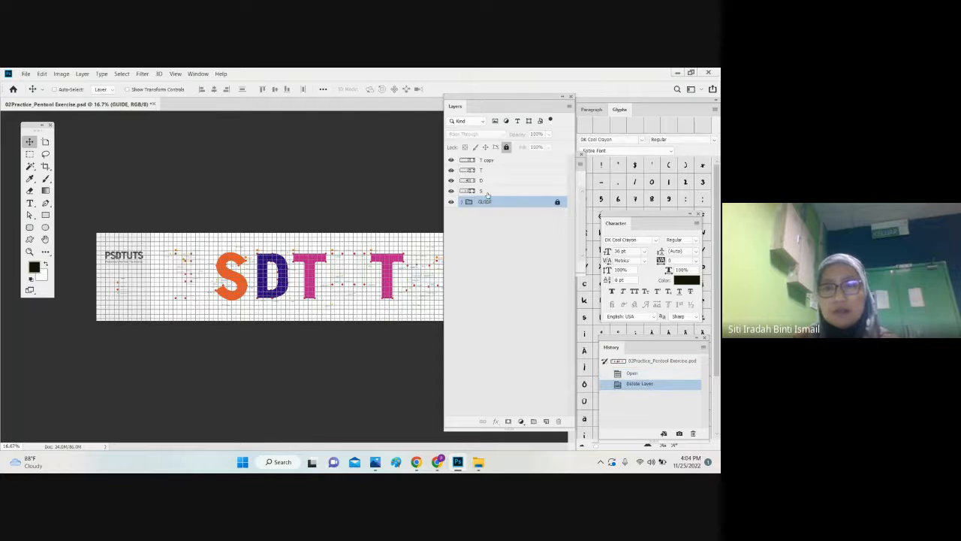
click(488, 192)
key(Delete)
click(488, 182)
key(Delete)
click(490, 171)
key(Delete)
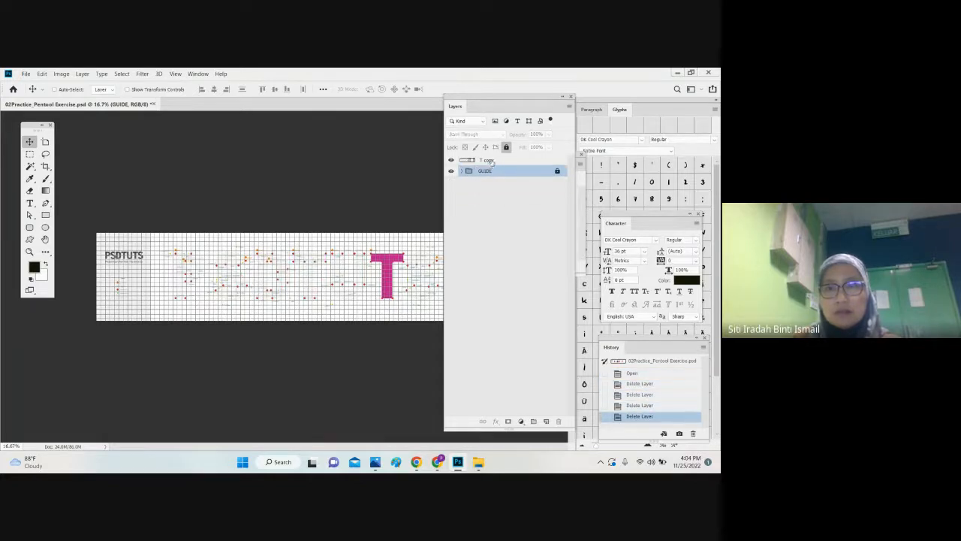
click(488, 161)
key(Delete)
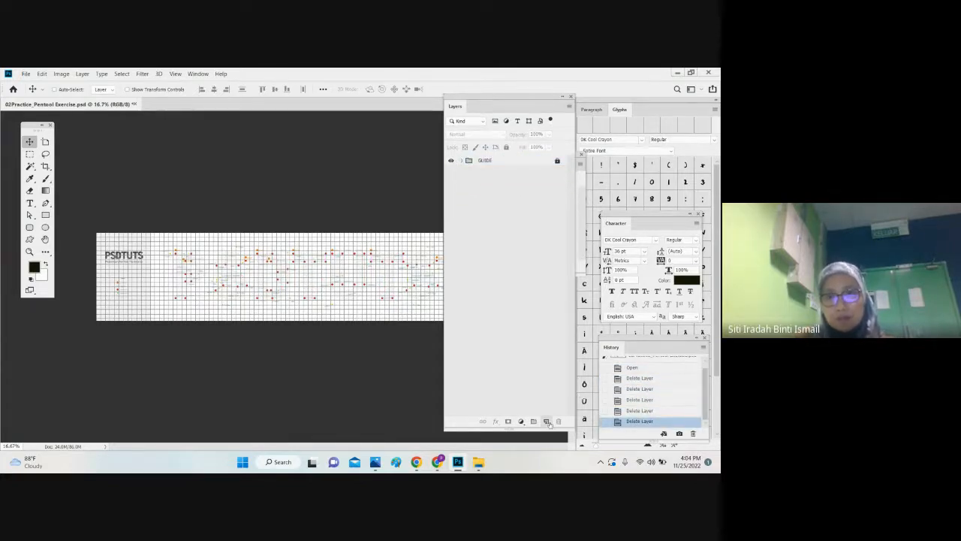
Step: Add a new empty layer above the GUIDE group and hide the grid over the canvas
click(547, 421)
click(484, 218)
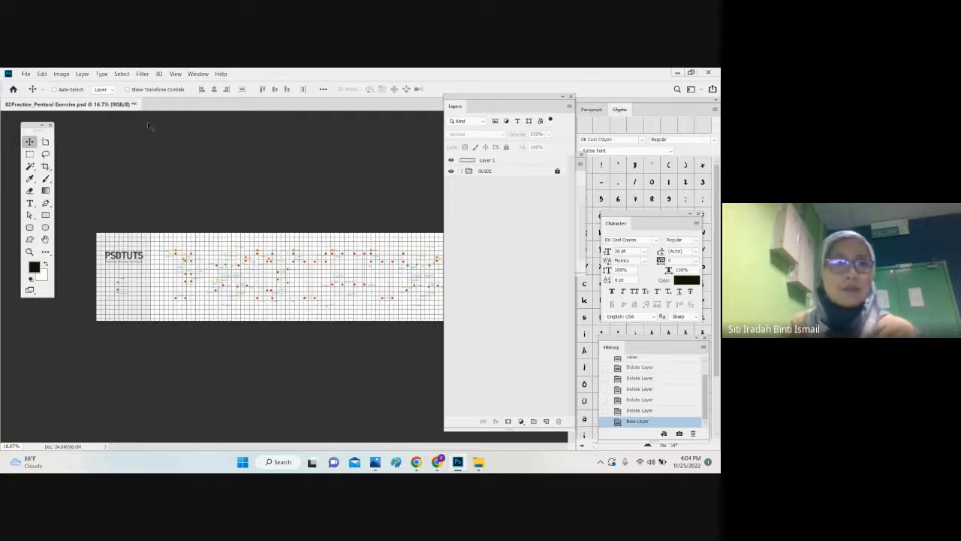
click(176, 76)
click(224, 229)
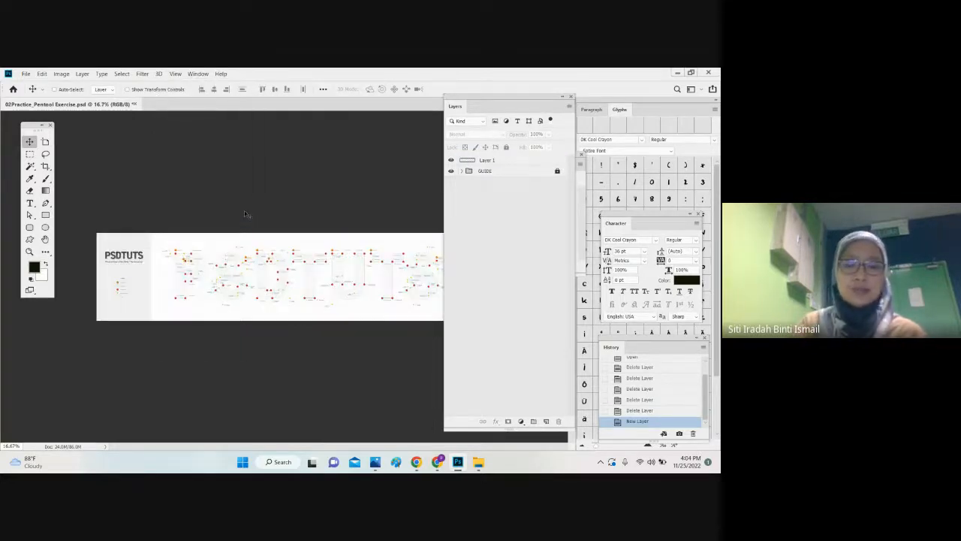
Step: Set up the Pen tool in Shape mode with no fill and a pink stroke at the letter P guide
key(ctrl+plus)
key(ctrl+plus)
key(ctrl+plus)
key(ctrl+plus)
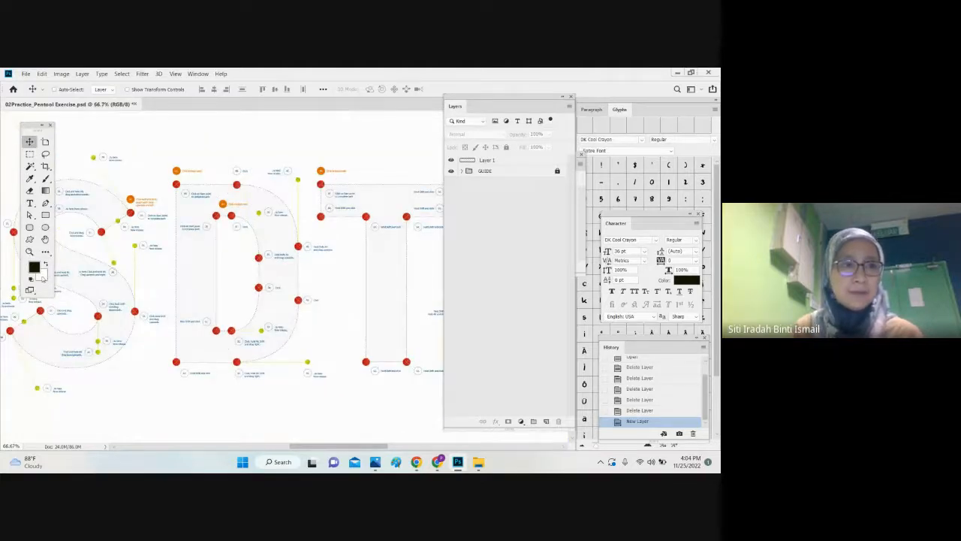
click(45, 240)
drag(92, 276, 216, 286)
drag(78, 324, 232, 308)
ctrl+click(205, 279)
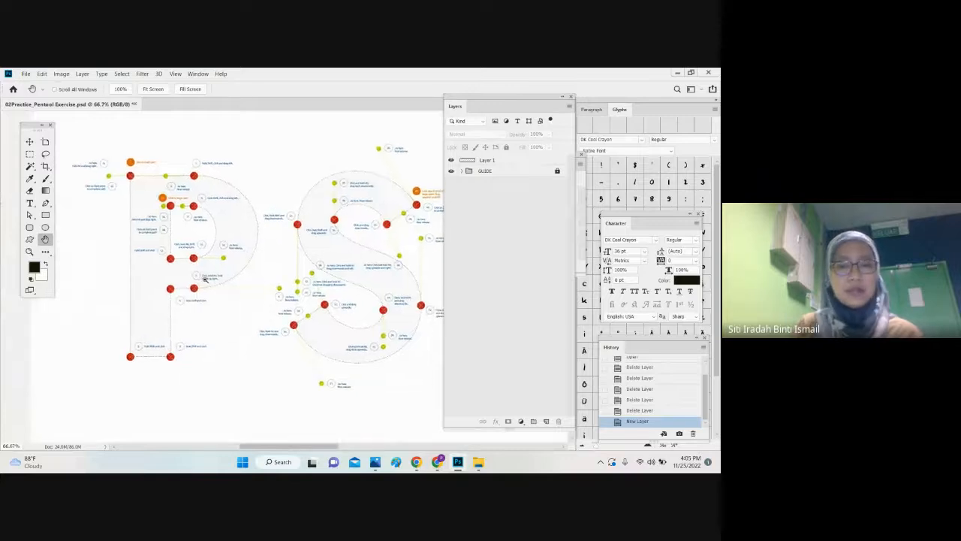
drag(189, 210, 286, 217)
click(45, 203)
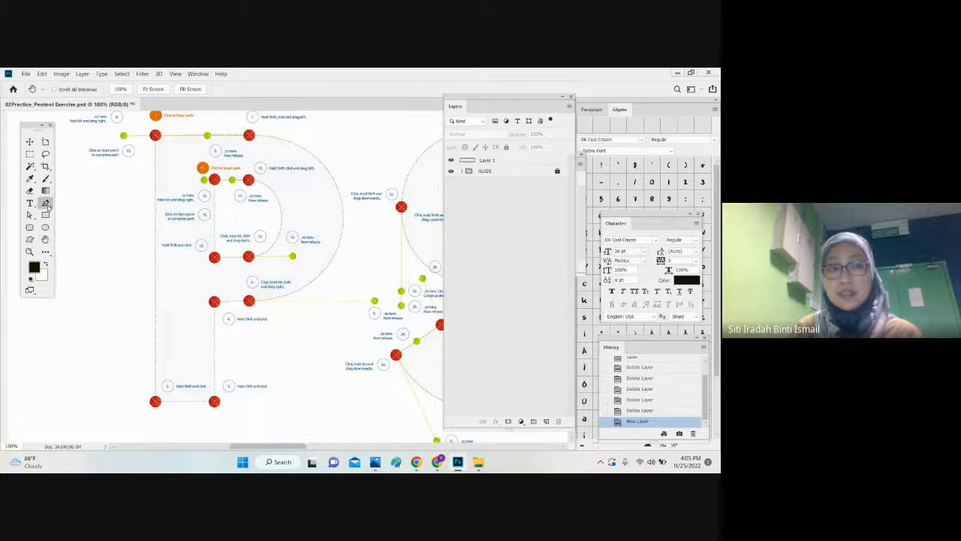
click(75, 205)
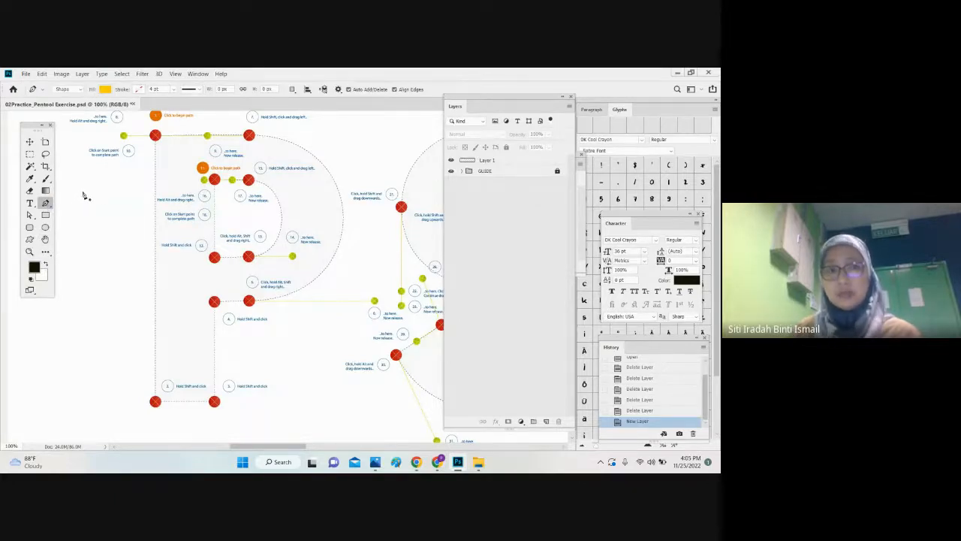
click(99, 91)
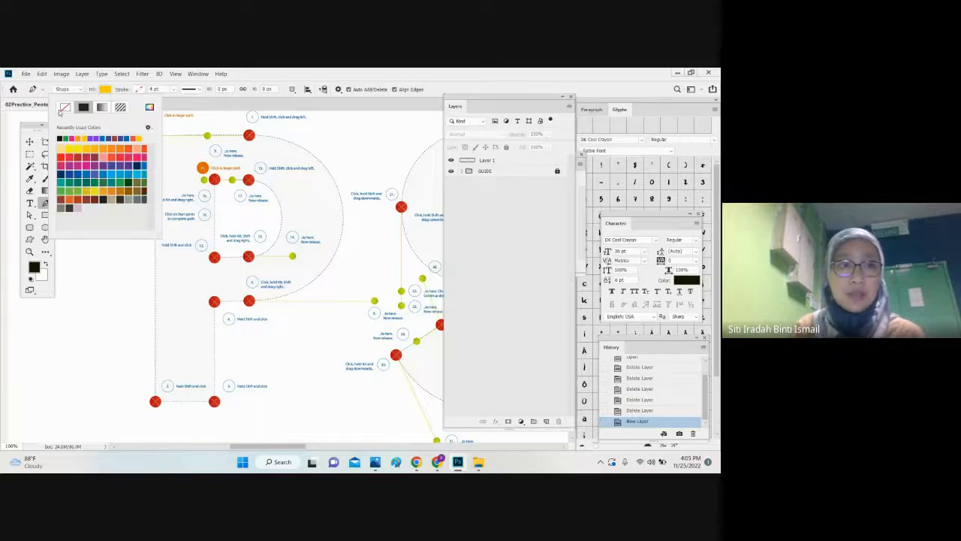
click(64, 107)
click(138, 89)
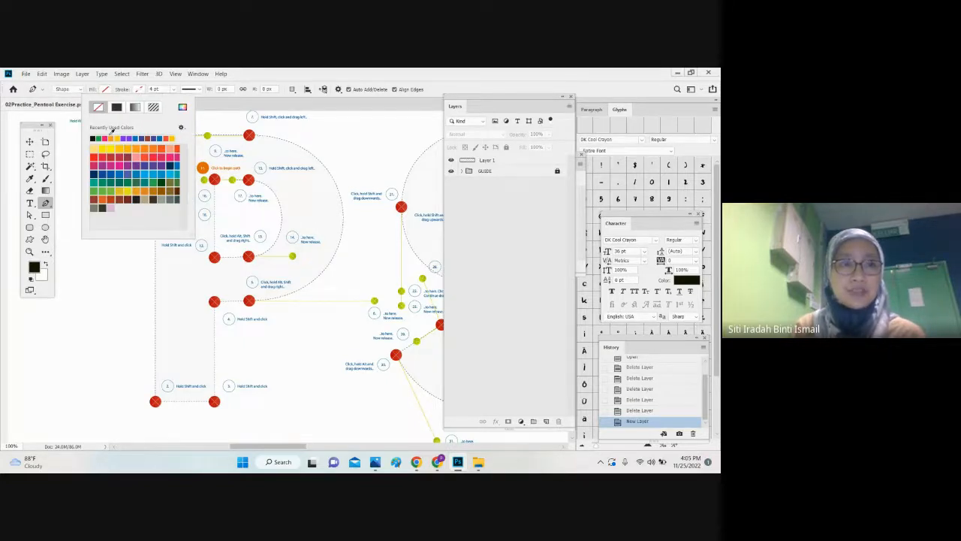
click(108, 137)
click(32, 142)
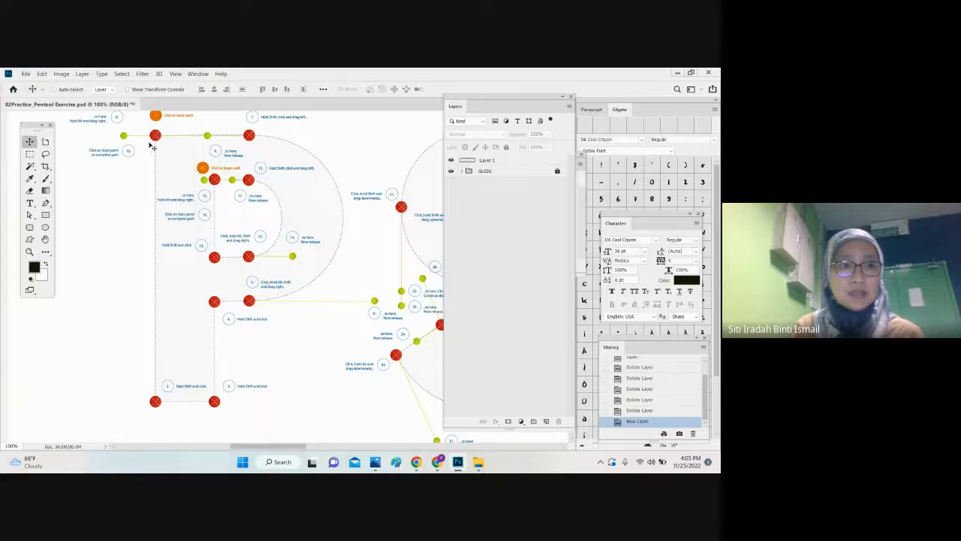
click(45, 203)
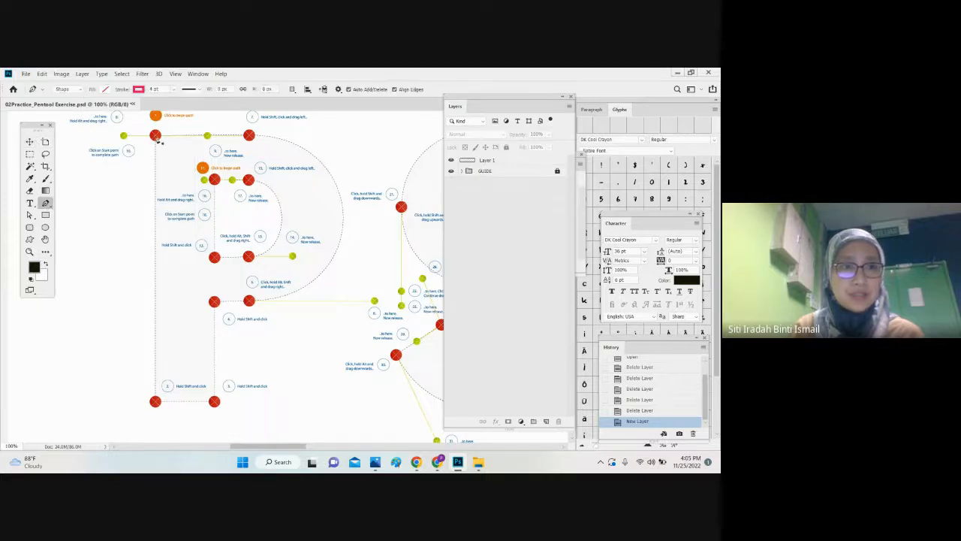
Step: Trace the letter P's outer outline with straight Pen tool segments through the red guide points and close the path at the starting point
click(156, 136)
click(155, 402)
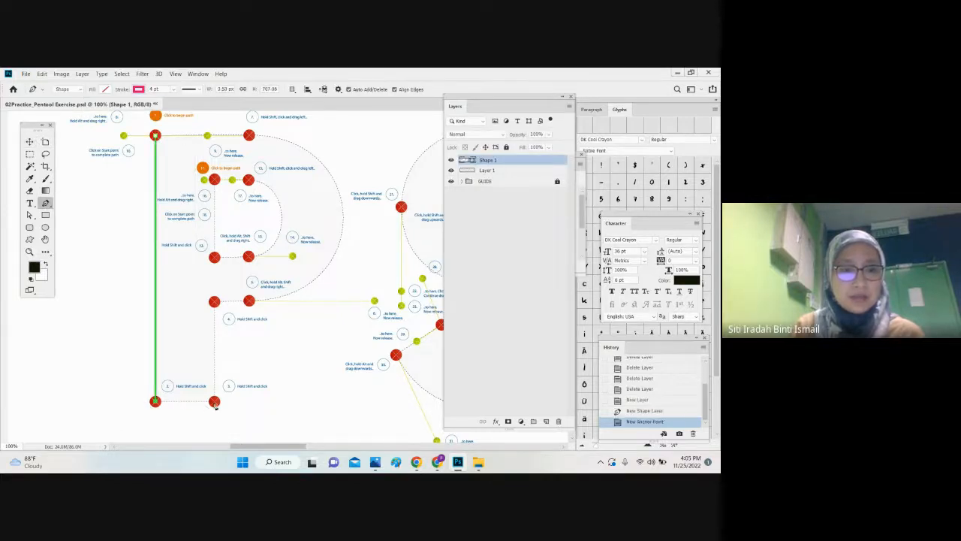
click(214, 401)
click(215, 301)
click(249, 301)
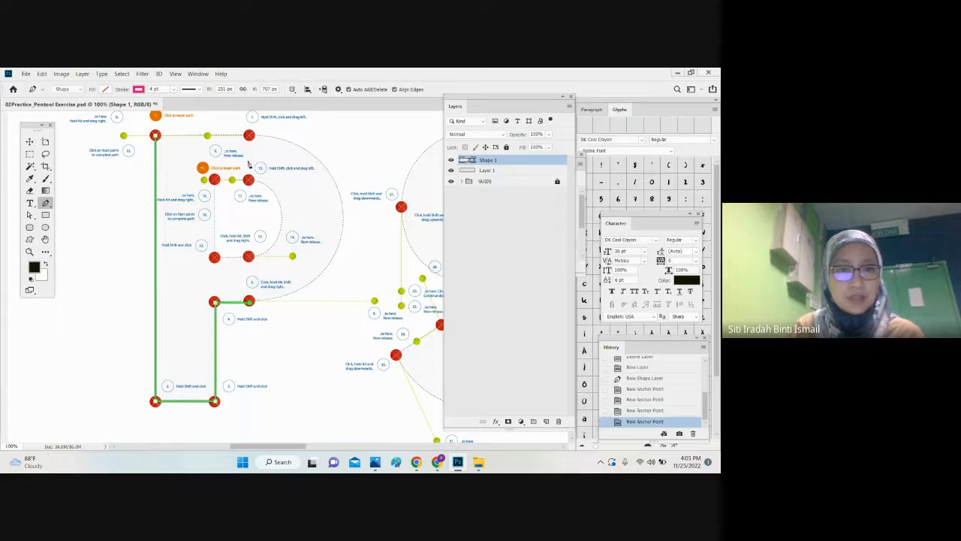
click(248, 136)
click(155, 135)
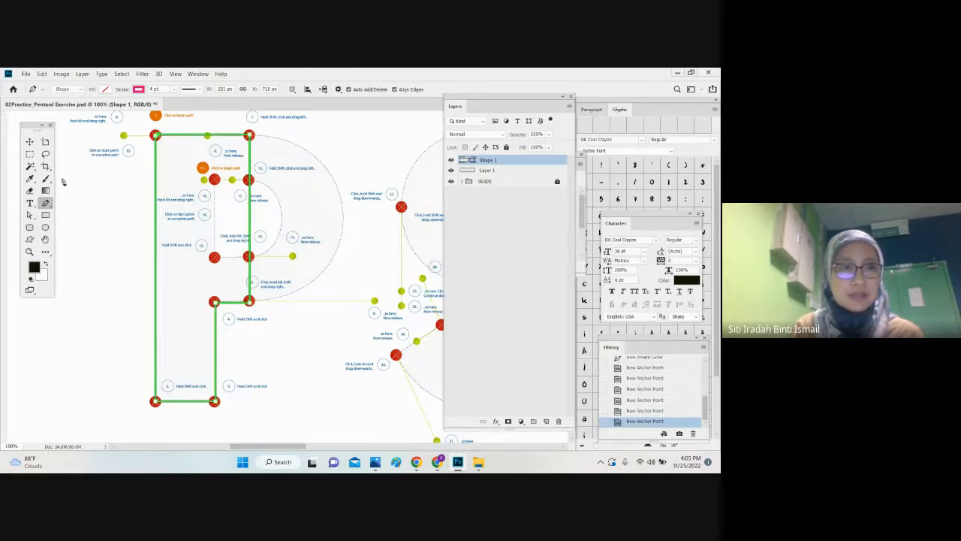
key(ctrl+z)
click(155, 136)
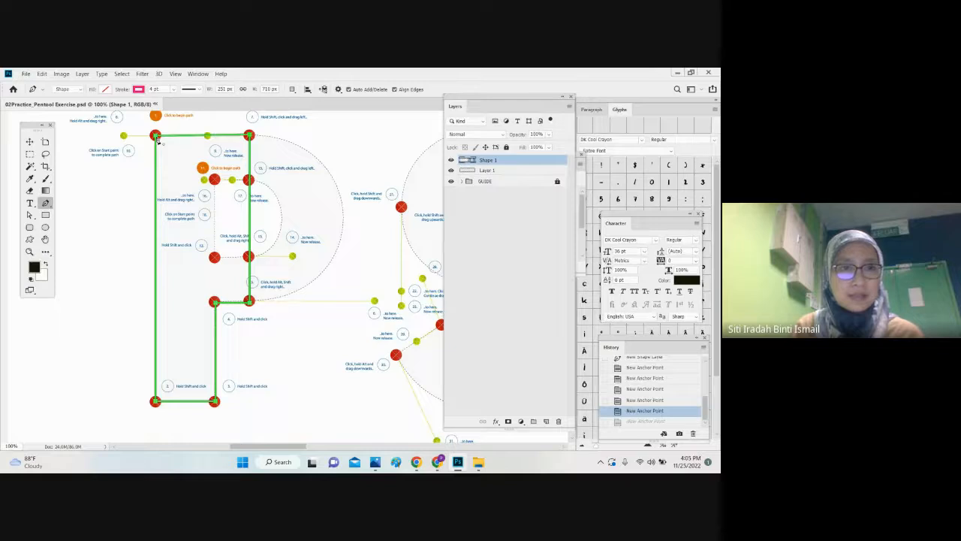
Step: Bend the P's straight right edge along the dotted bowl with the Curvature Pen tool and add an anchor point on its lower curve
right_click(46, 203)
click(75, 226)
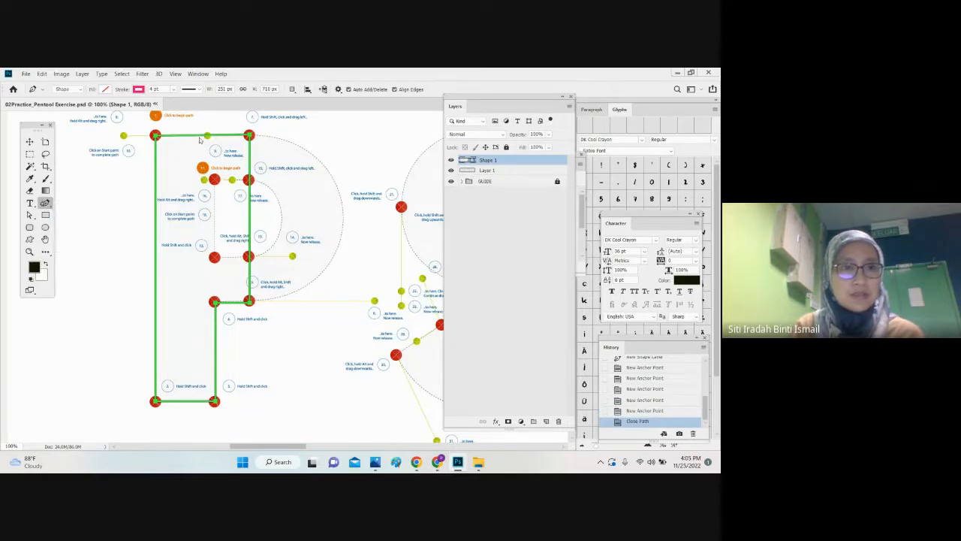
drag(252, 191, 344, 222)
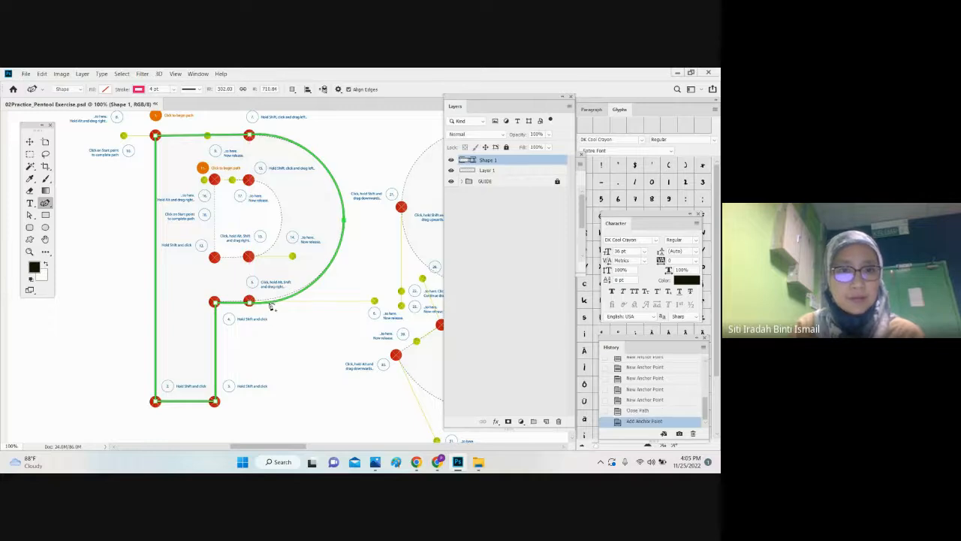
click(273, 301)
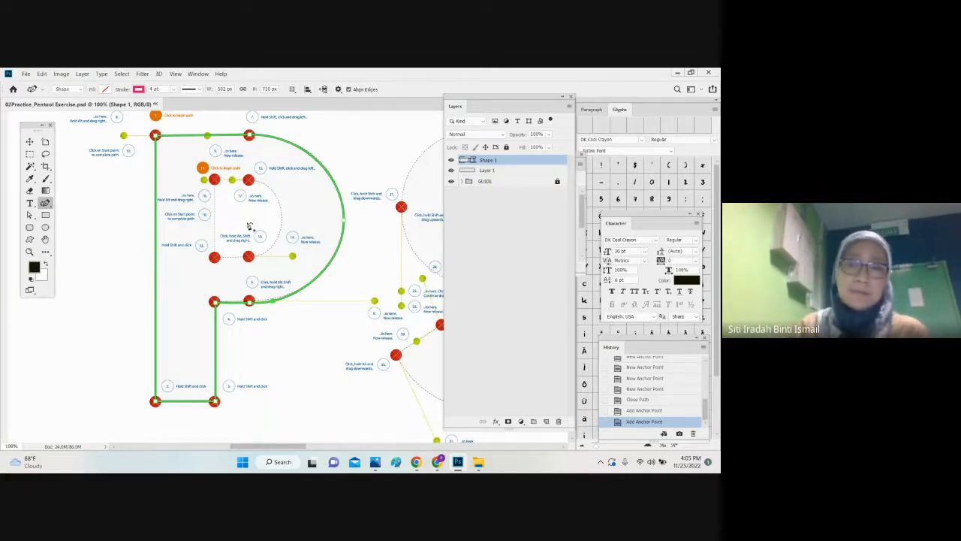
click(451, 170)
click(450, 171)
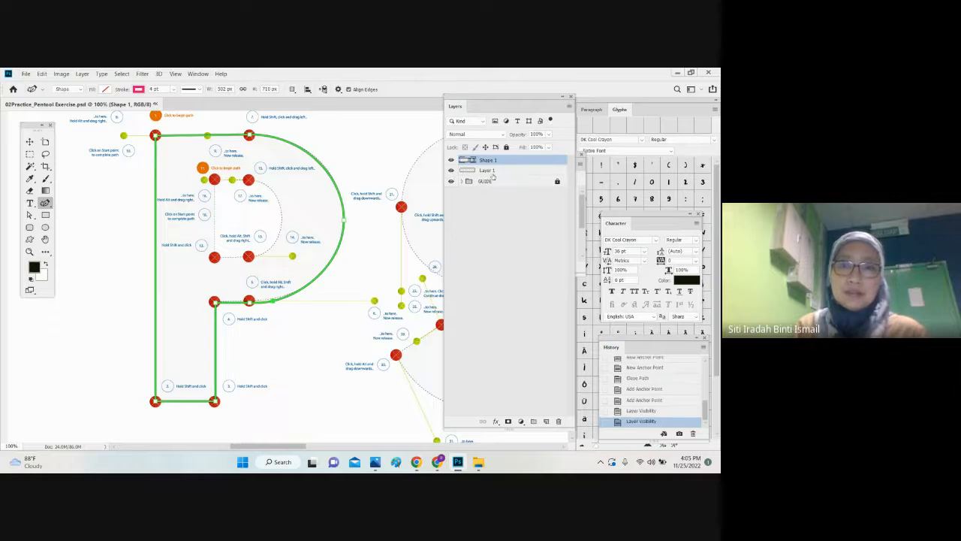
Step: Delete the empty Layer 1 and set the Pen tool's path operation to Subtract Front Shape for the P shape
click(492, 174)
key(Delete)
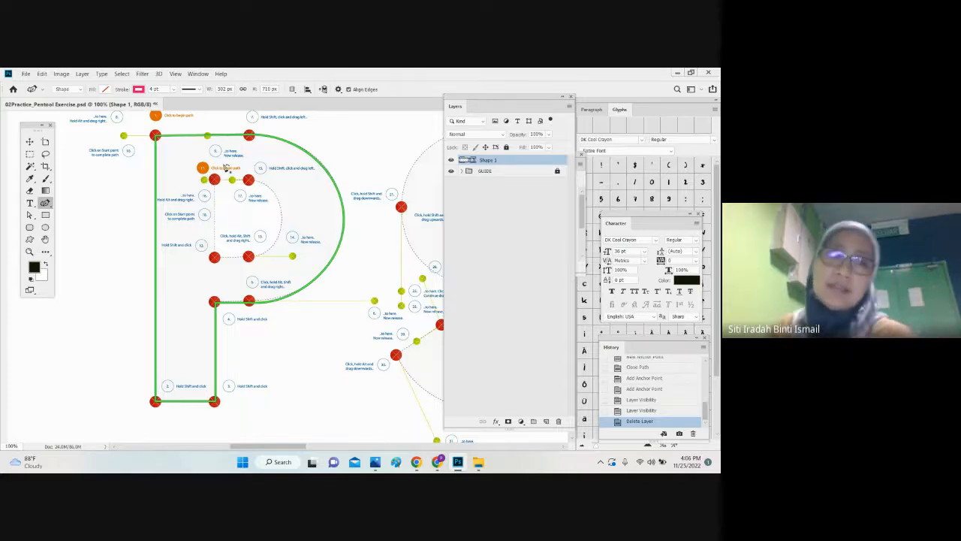
click(46, 203)
click(79, 203)
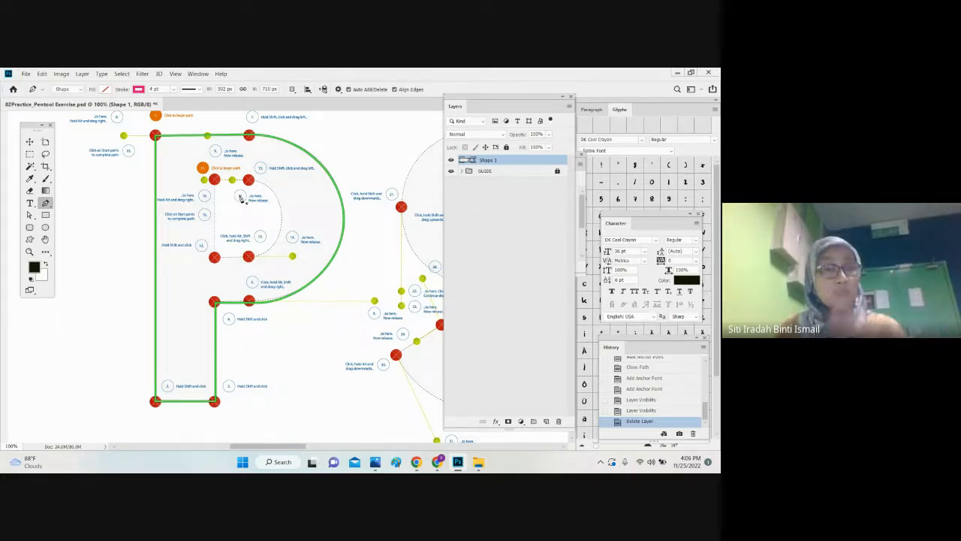
click(292, 90)
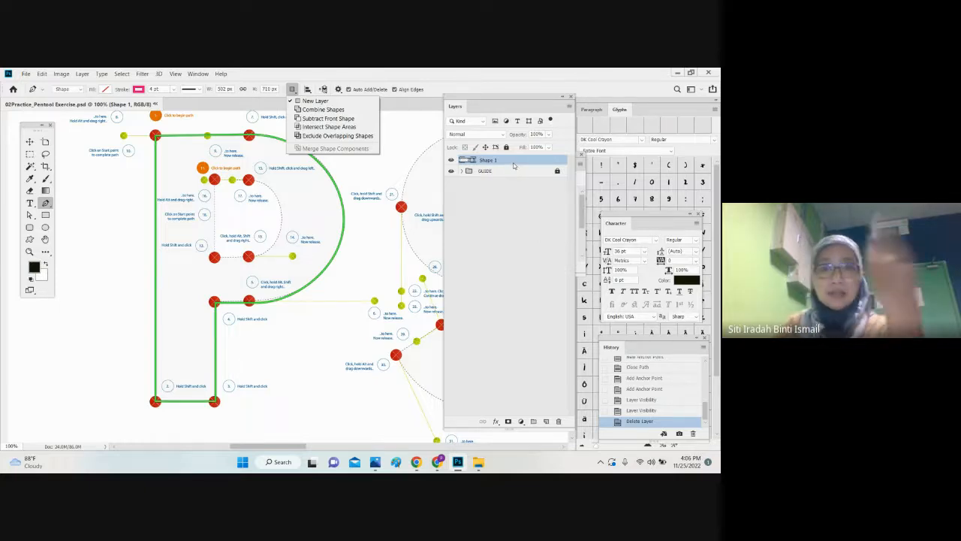
click(306, 120)
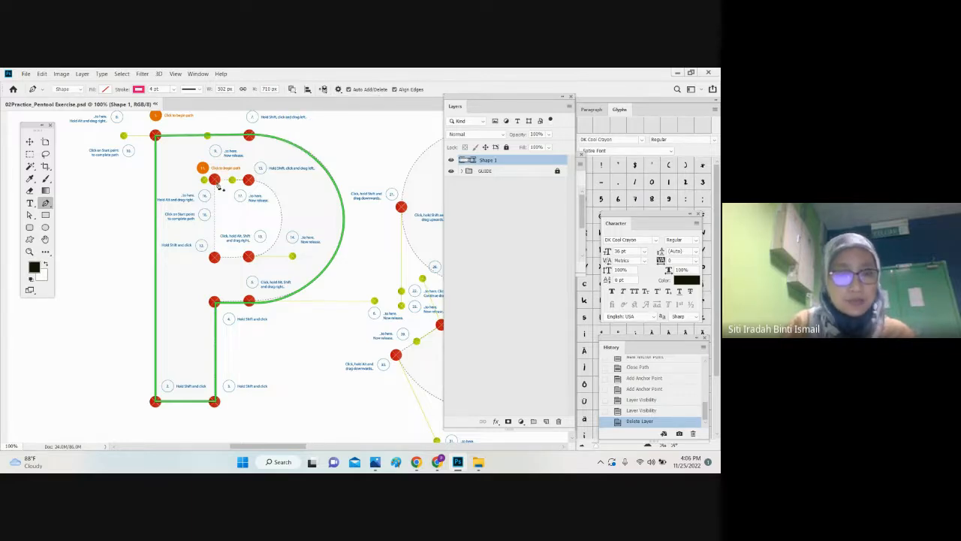
Step: Trace the P's inner counter with straight segments through its four red guide points and close the path at its starting point
click(214, 179)
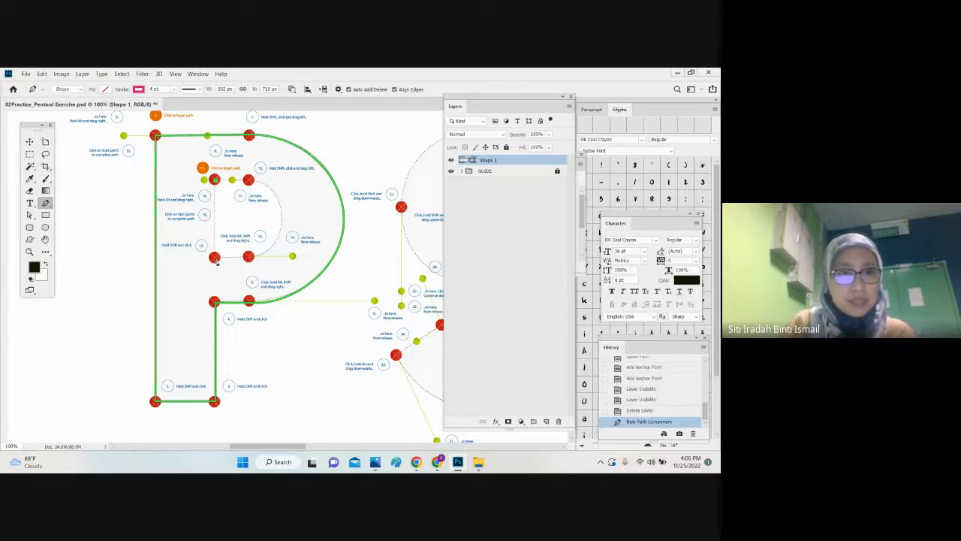
click(214, 257)
click(248, 257)
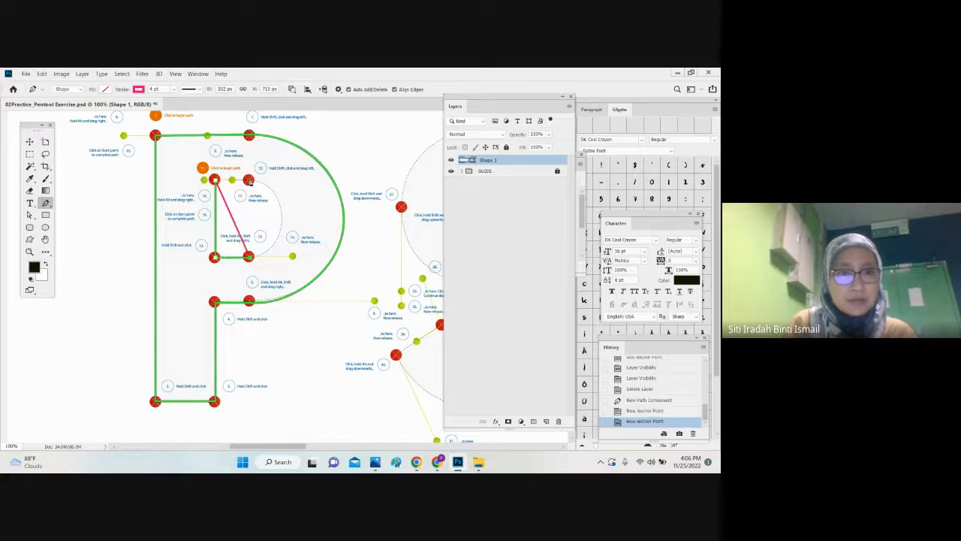
click(249, 179)
click(214, 180)
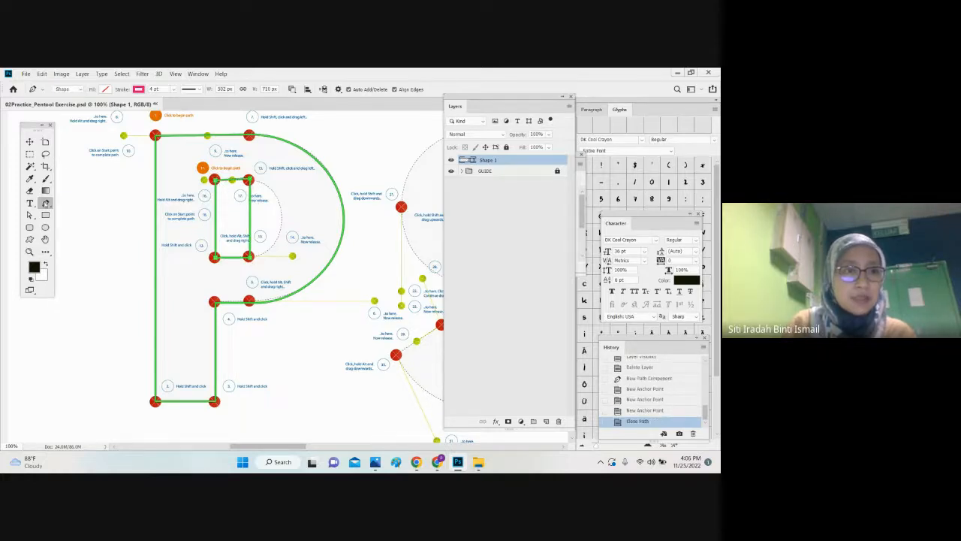
Step: Bend the counter's straight right edge outward along the dotted inner curve with the Curvature Pen tool
right_click(46, 202)
click(92, 221)
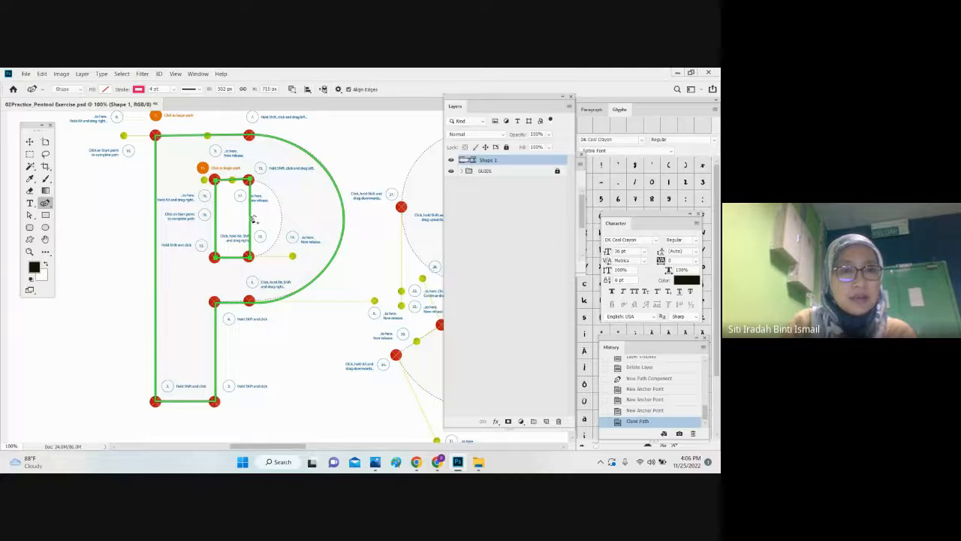
drag(250, 219, 283, 223)
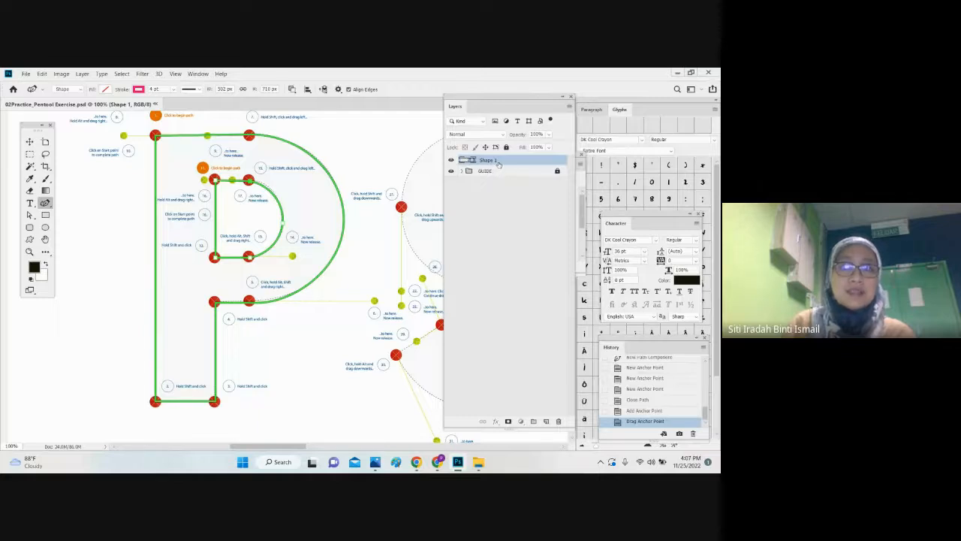
Step: Try the layer name P and a pink fill on the letter shape, and undo both changes
double_click(498, 162)
text(P)
key(Return)
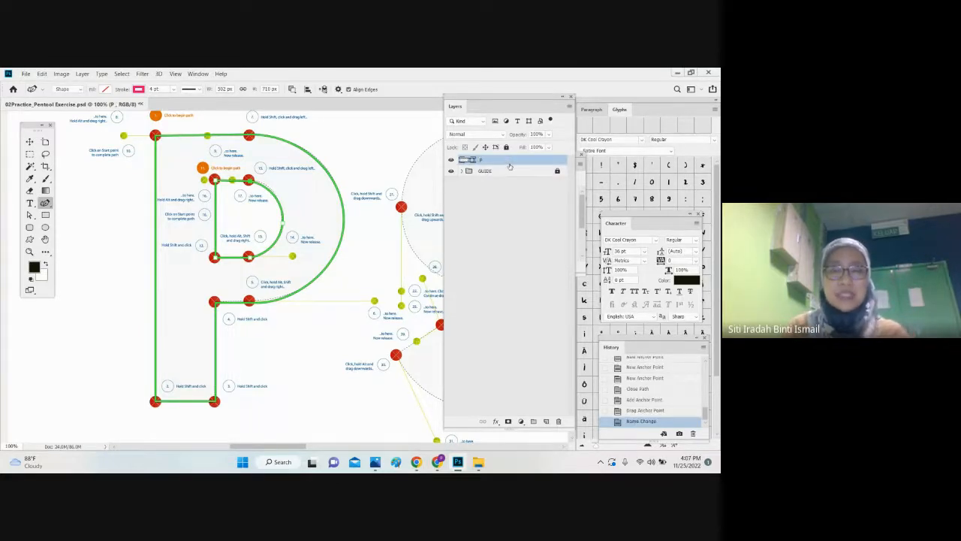
click(104, 89)
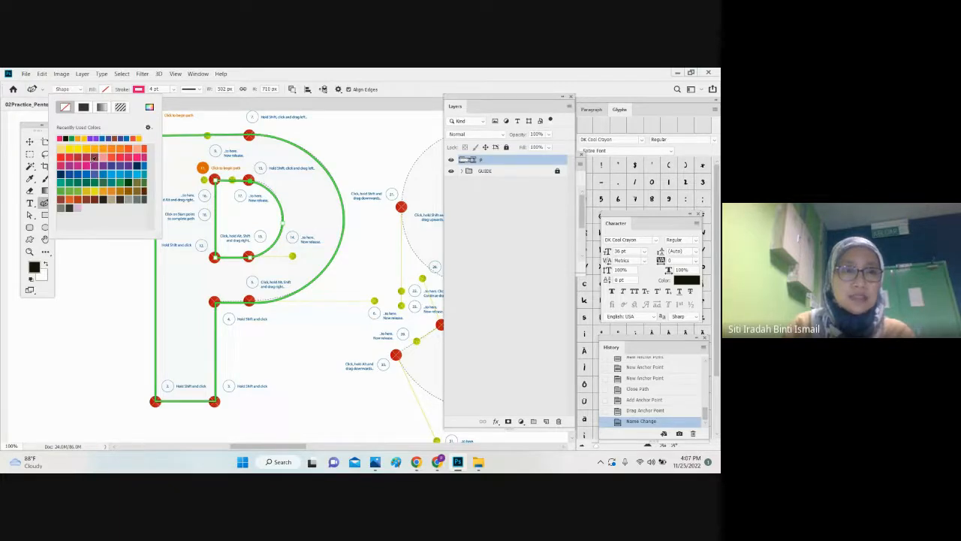
click(93, 159)
click(31, 142)
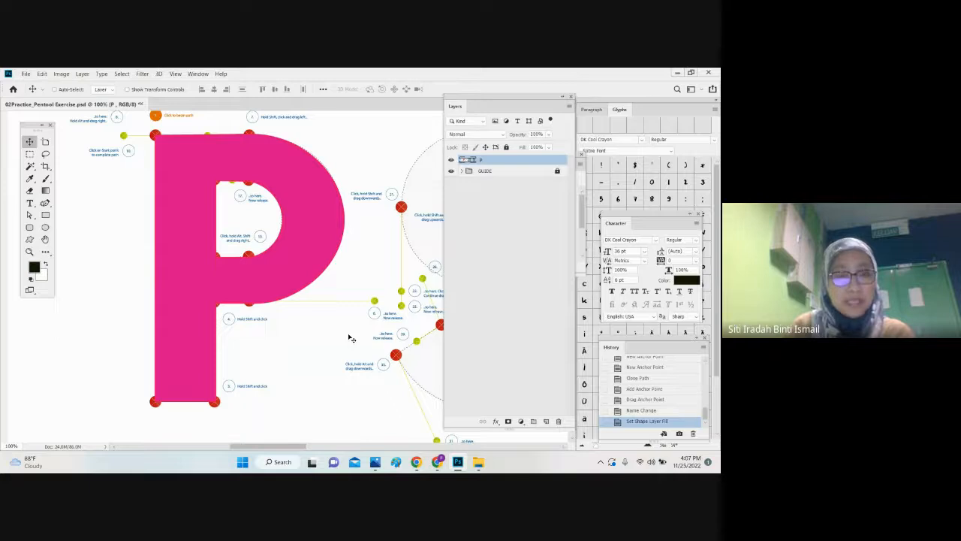
key(ctrl+z)
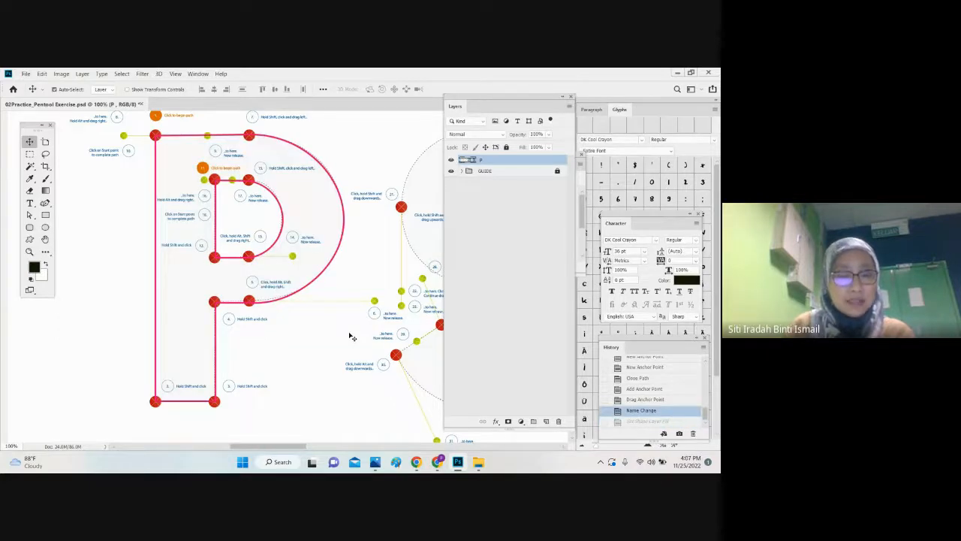
key(ctrl+z)
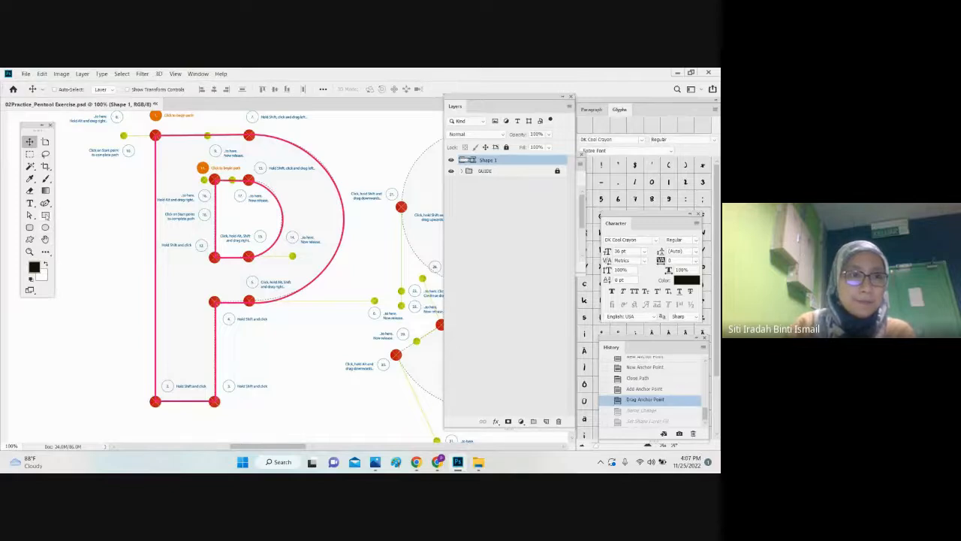
Step: Give the P shape a bright purple stroke and a dark purple fill
click(45, 201)
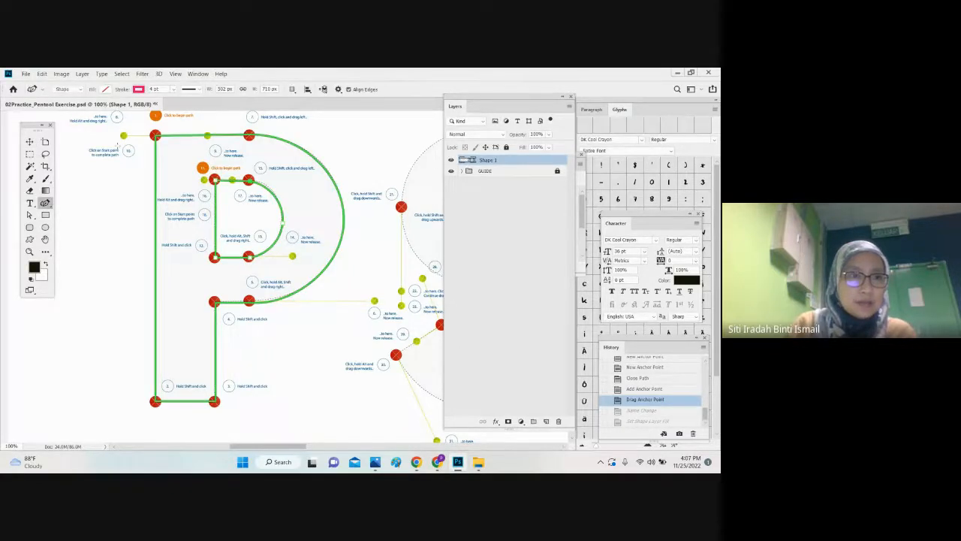
click(138, 88)
click(131, 138)
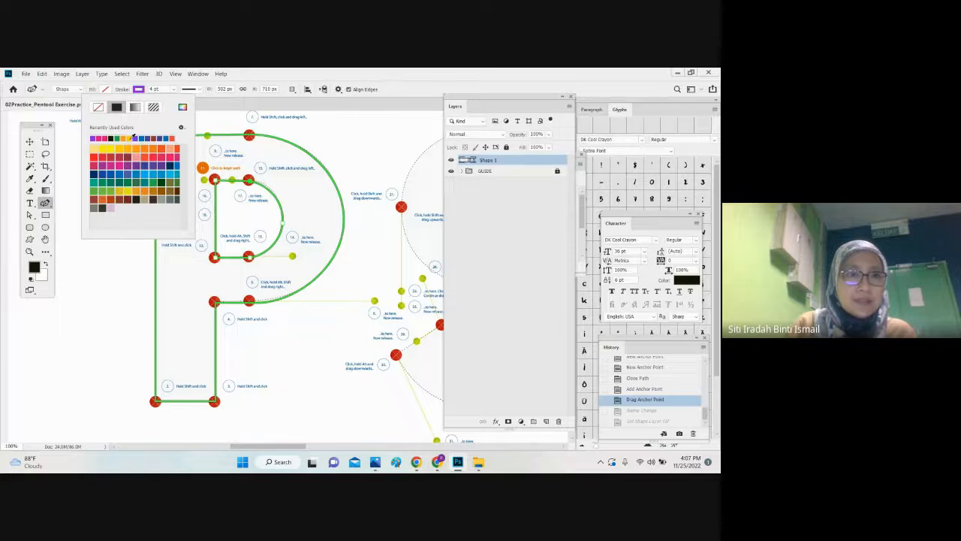
click(104, 88)
click(120, 165)
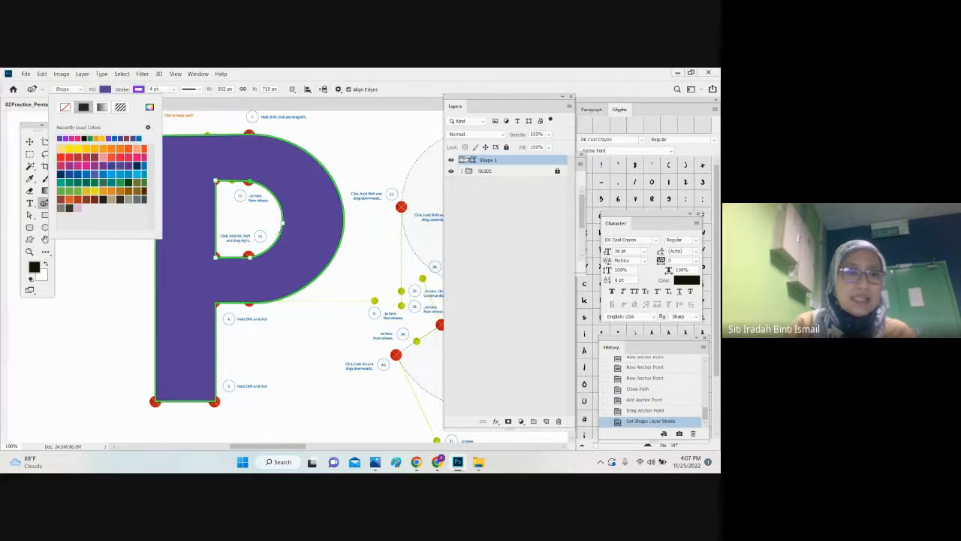
click(85, 177)
key(v)
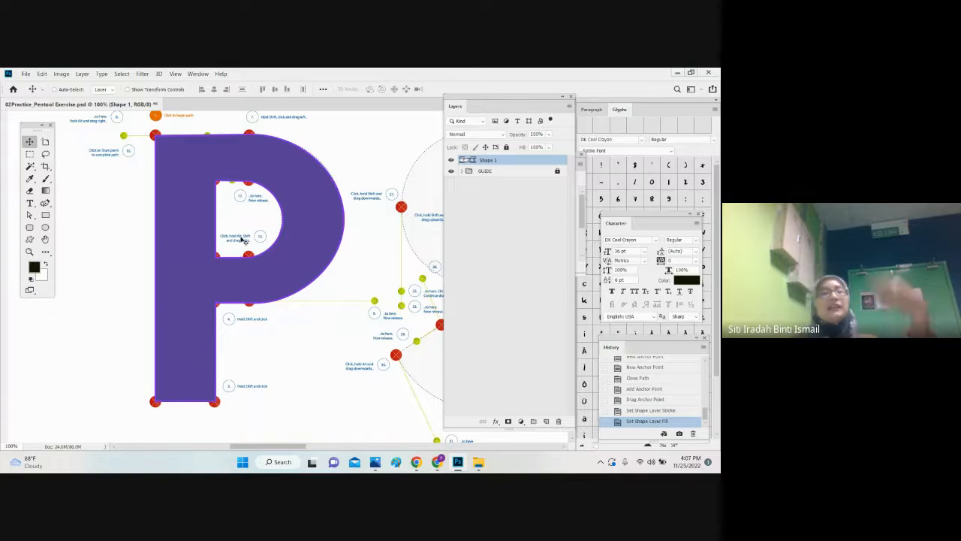
Step: Start a new shape at the letter S guide with a segment across its upper terminal, and set its fill to none
key(ctrl+minus)
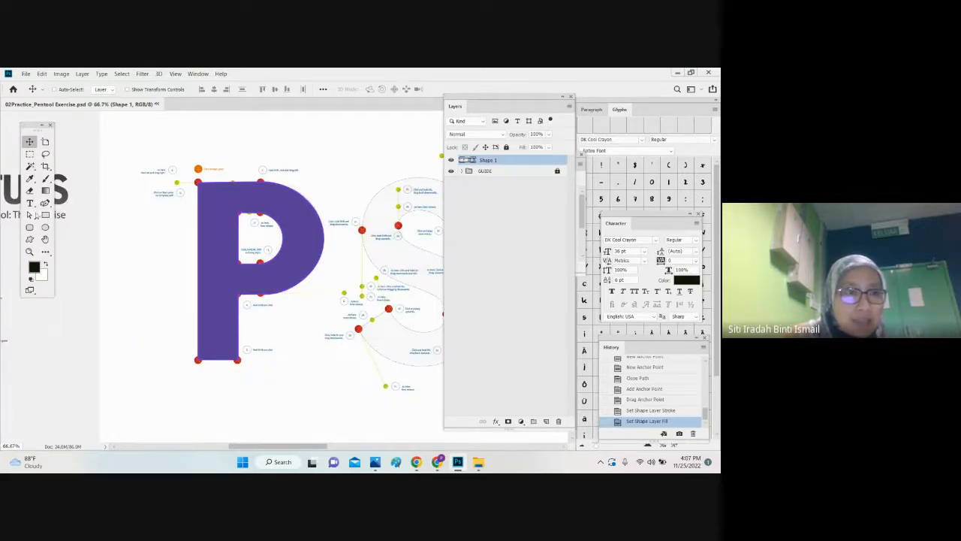
click(45, 239)
drag(162, 224, 1, 212)
click(45, 202)
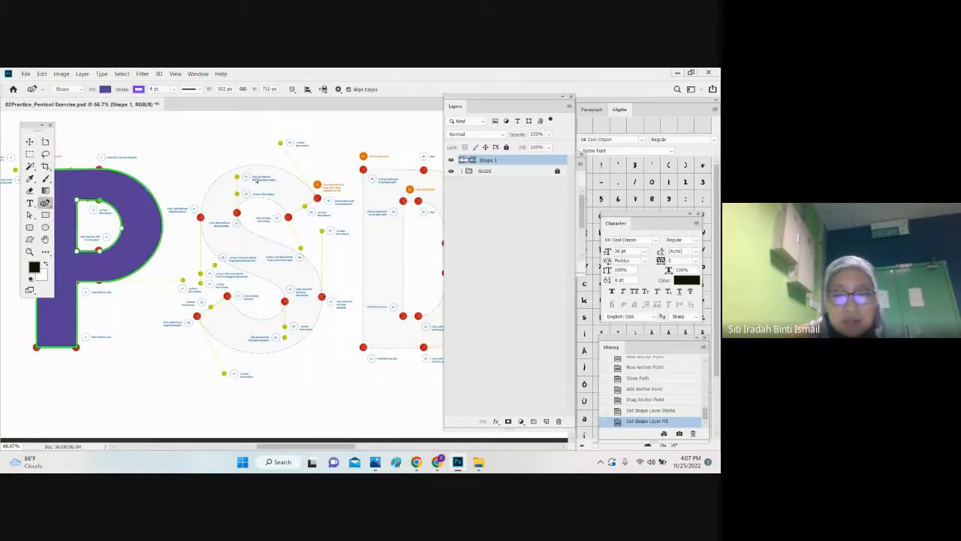
key(ctrl+plus)
scroll(315, 194, up, 2)
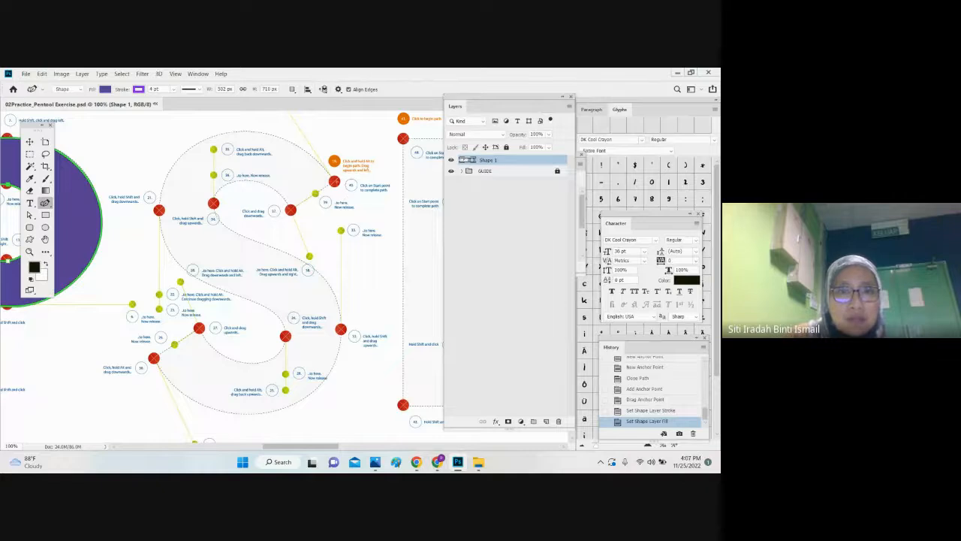
click(334, 181)
click(290, 209)
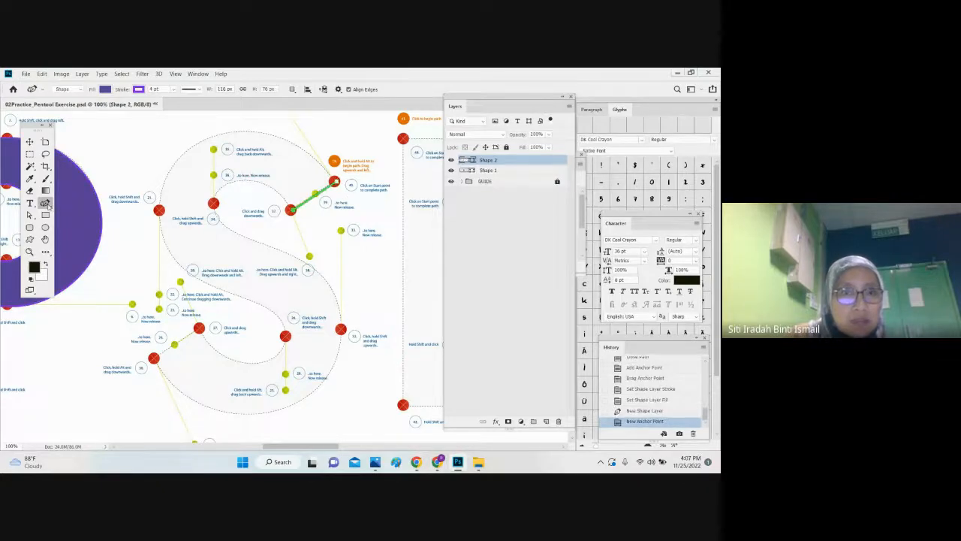
right_click(48, 206)
click(76, 205)
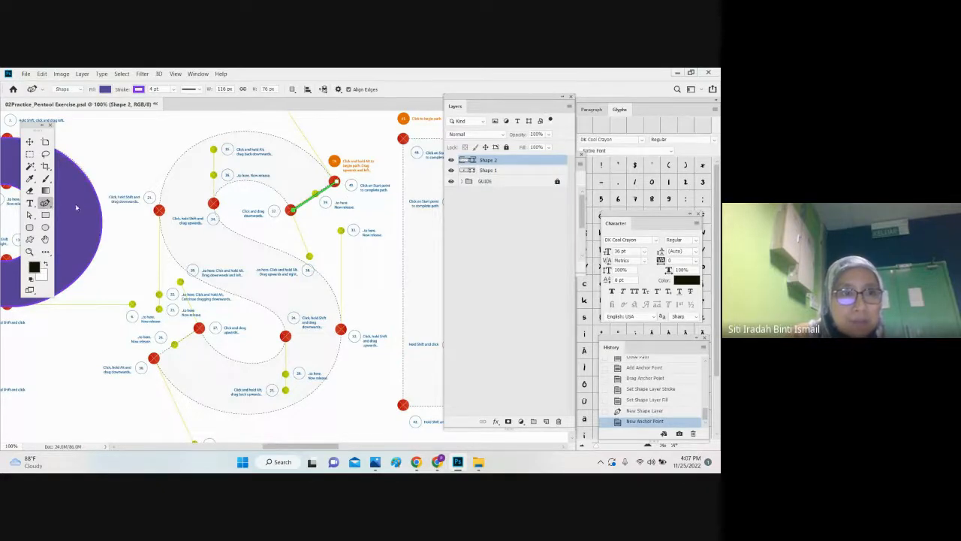
click(109, 89)
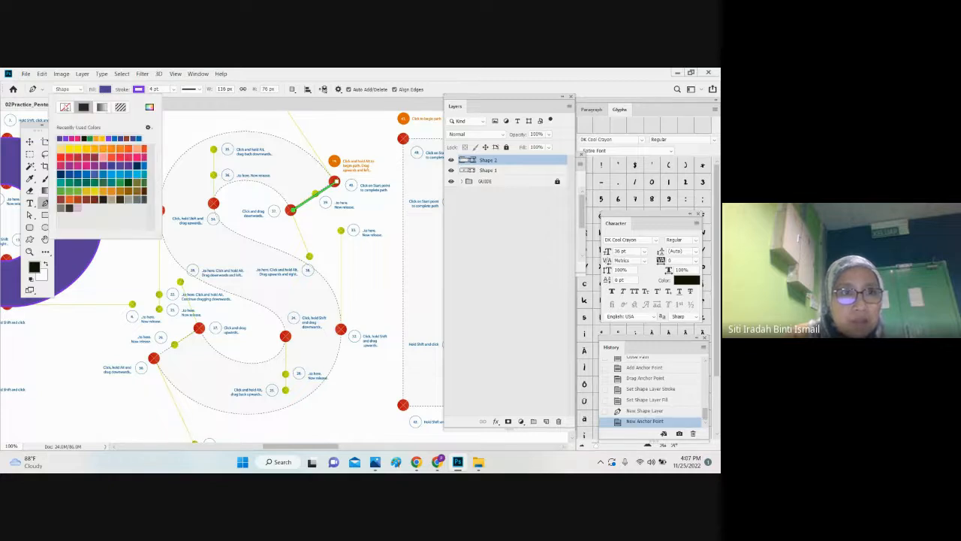
click(65, 107)
Step: Continue the S path with straight Pen tool segments along its upper inner curve, right side and bottom to the lower-left red guide point
click(240, 183)
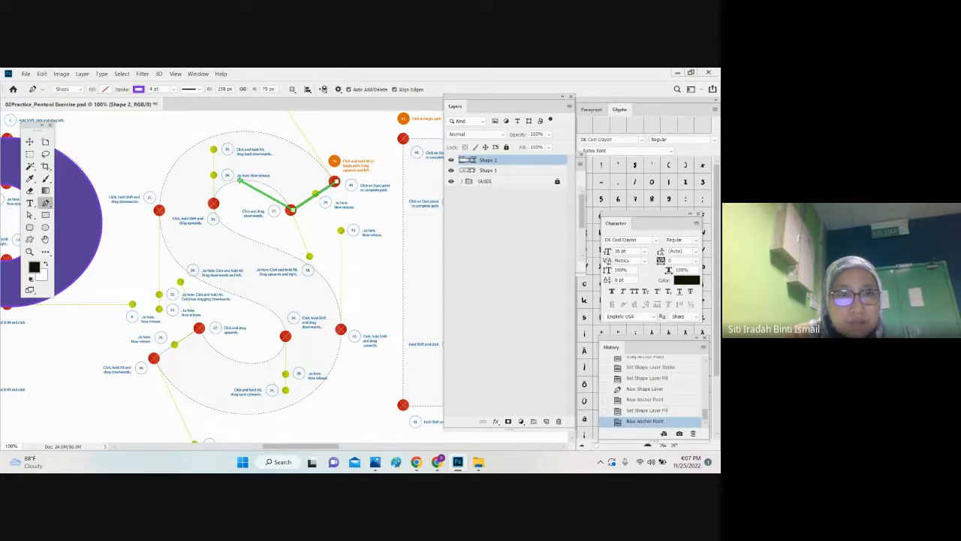
click(213, 203)
click(309, 262)
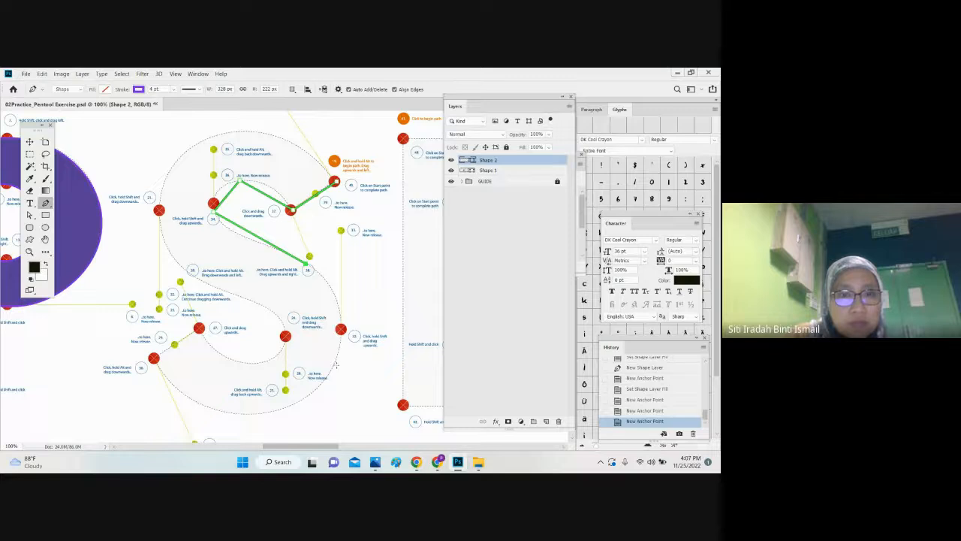
click(336, 366)
click(265, 413)
click(153, 359)
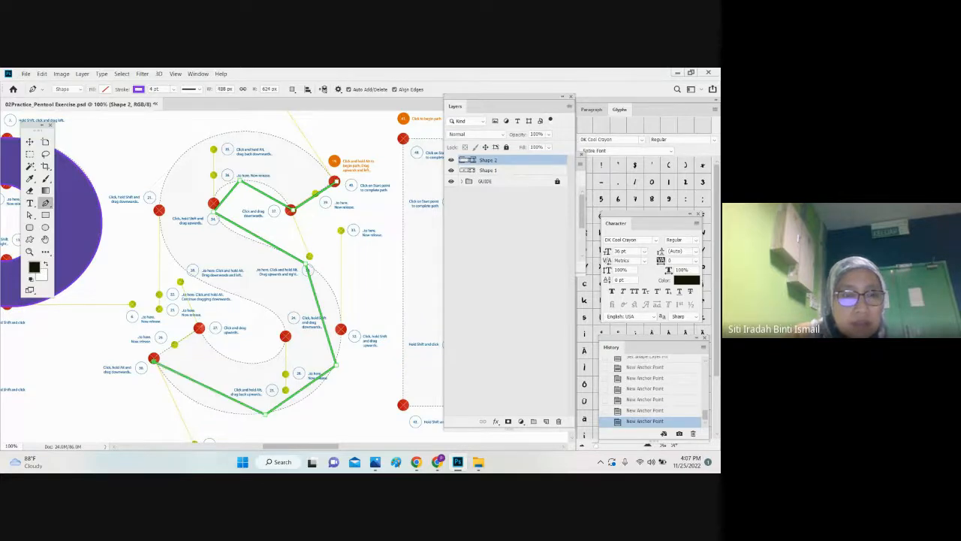
Step: Continue the S path along its lower terminal, lower inner curve, left side and top arc back to the starting point
click(199, 328)
click(267, 360)
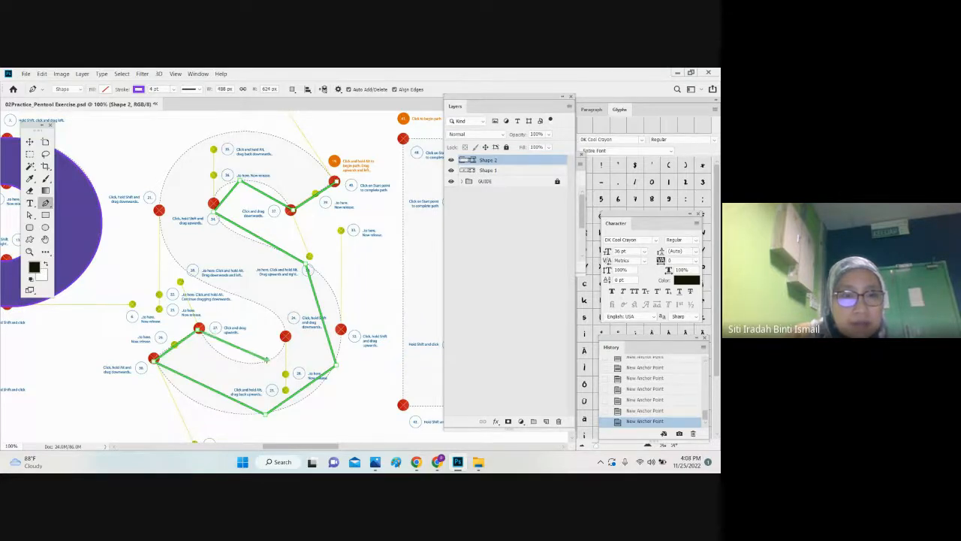
click(260, 304)
click(157, 226)
click(186, 149)
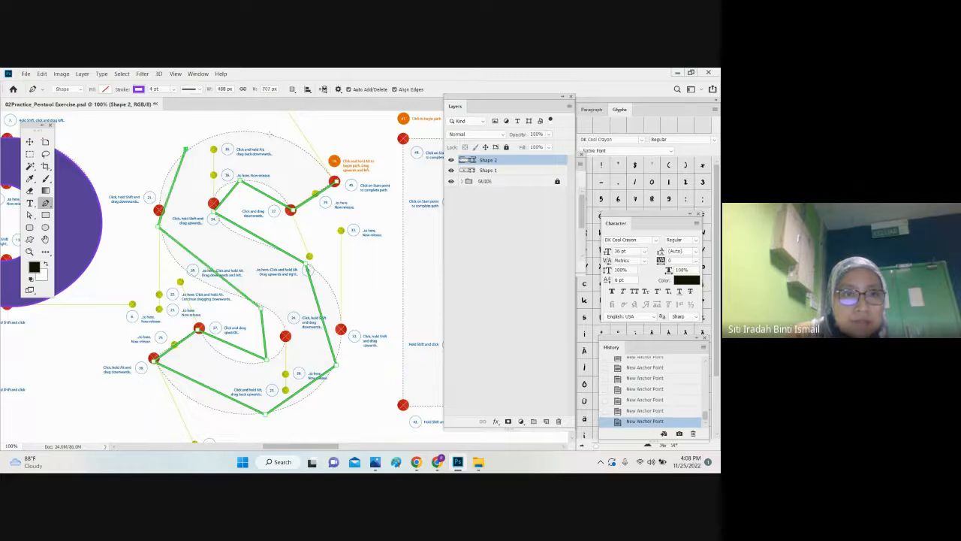
click(269, 134)
click(335, 180)
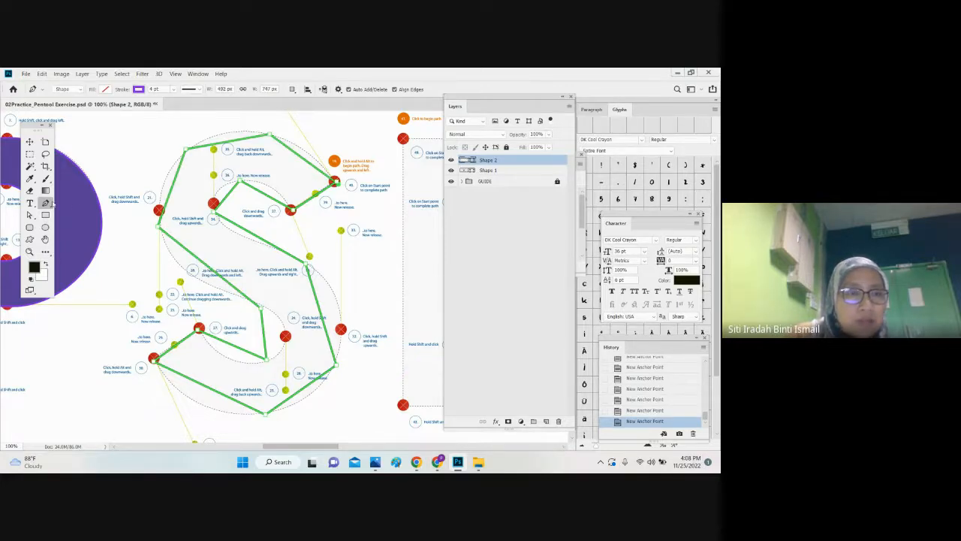
Step: Bend the S's upper outer and inner arcs along the dotted guide by adding anchor points with the Curvature Pen tool
right_click(45, 202)
click(90, 215)
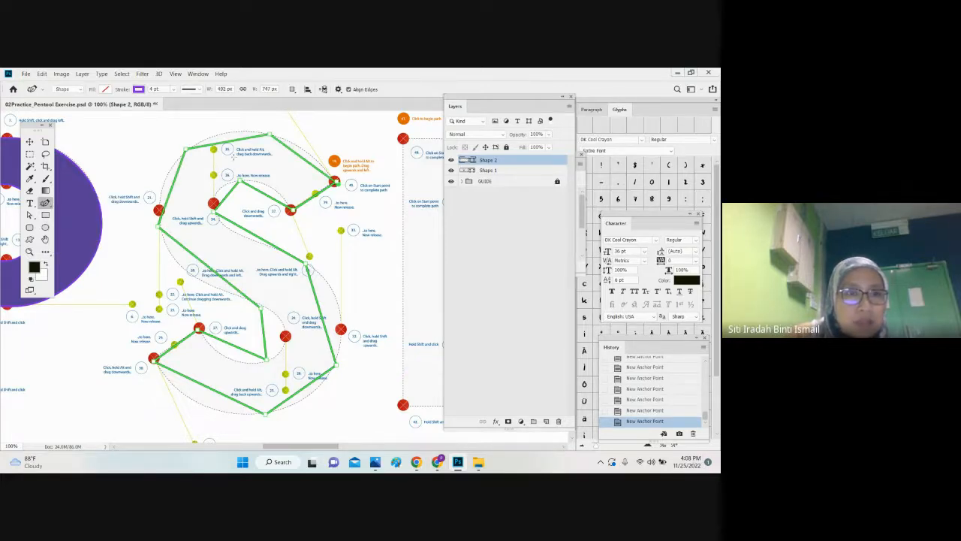
click(232, 136)
drag(301, 156, 311, 156)
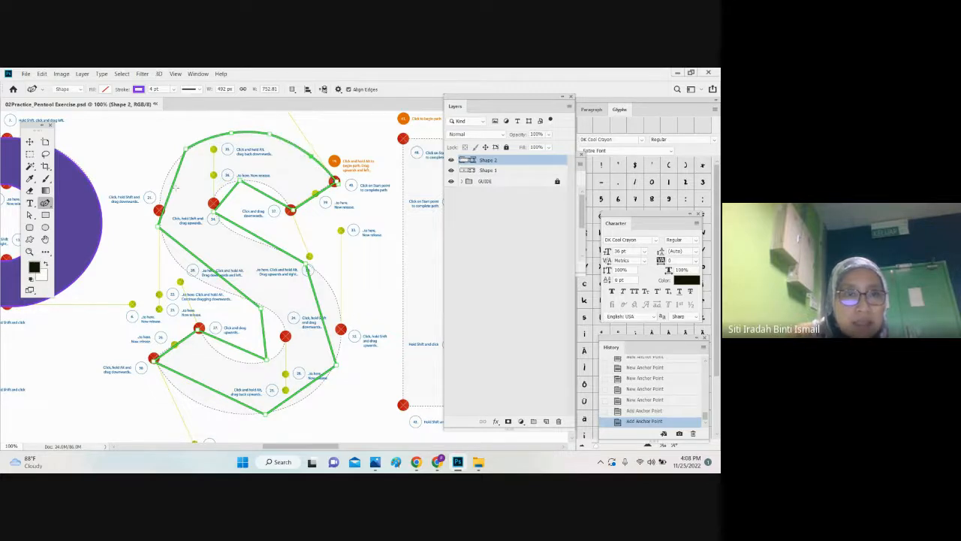
click(167, 186)
key(ctrl+z)
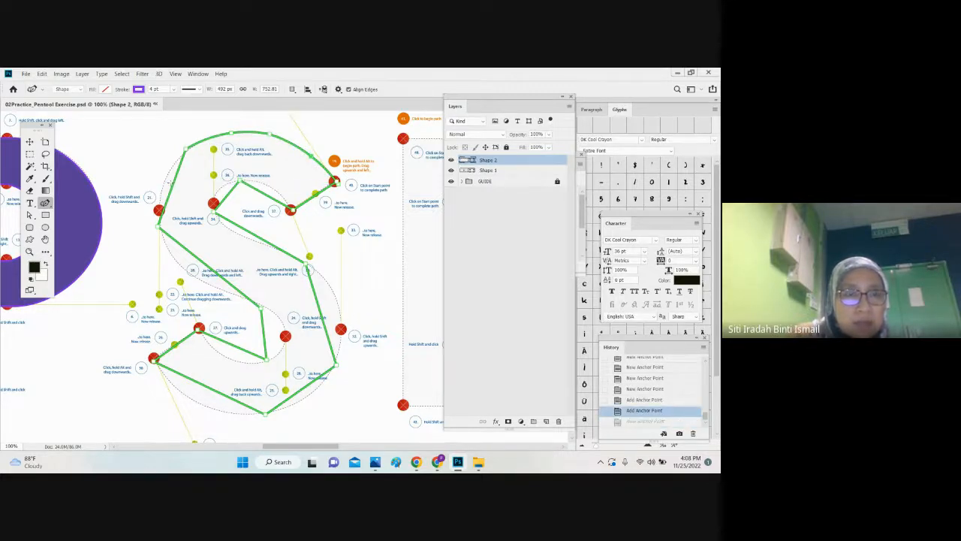
click(172, 181)
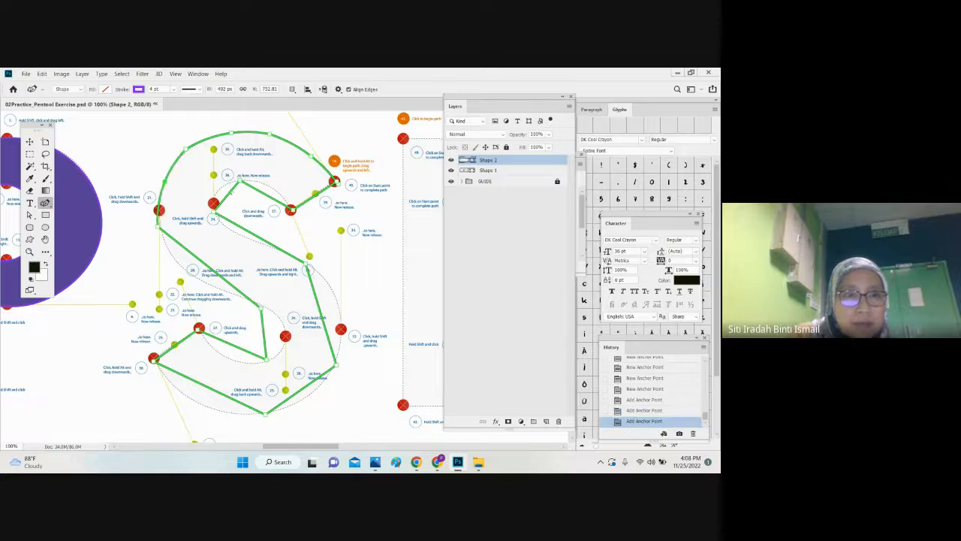
click(225, 189)
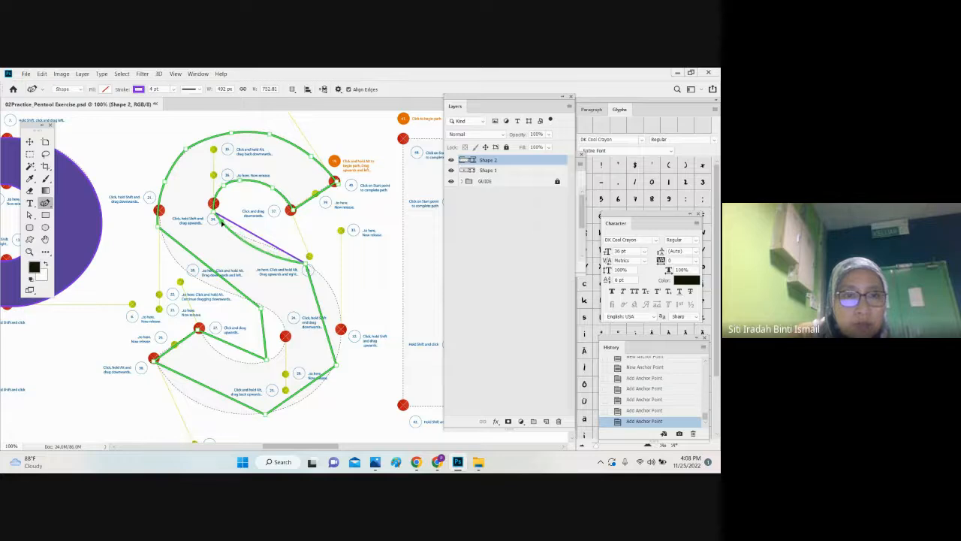
Step: Bend the S's middle stroke, lower-right bowl, bottom arc and lower inner curve along the dotted guide by adding curvature anchor points
click(269, 246)
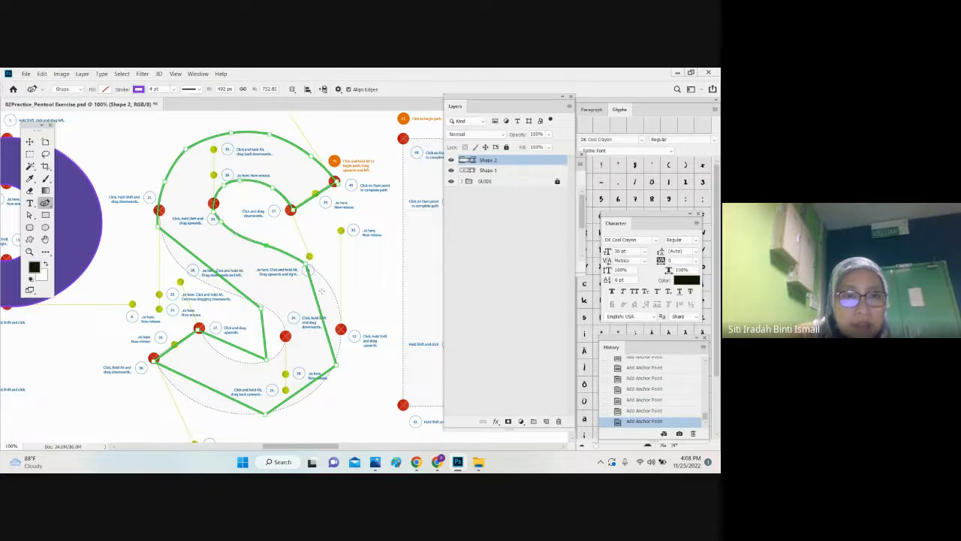
drag(325, 300, 303, 389)
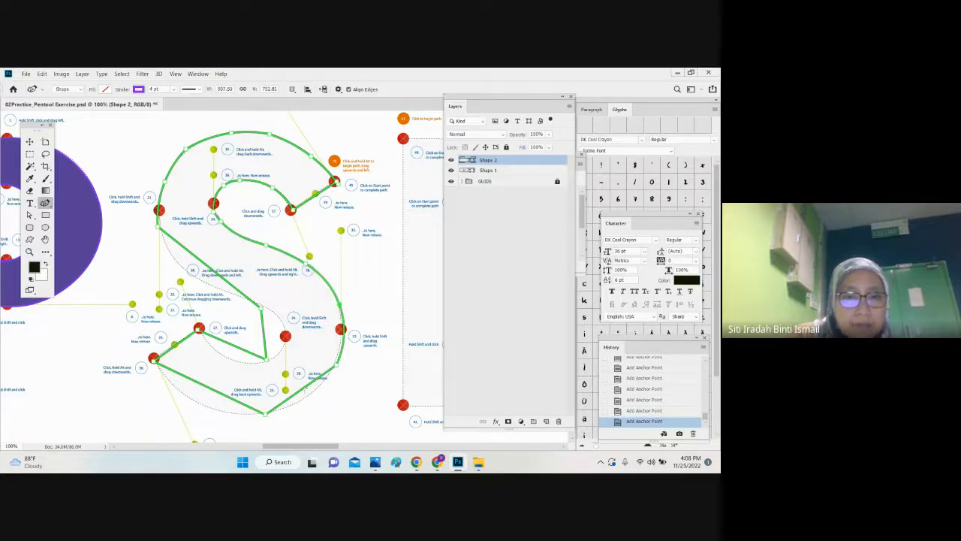
drag(216, 390, 234, 358)
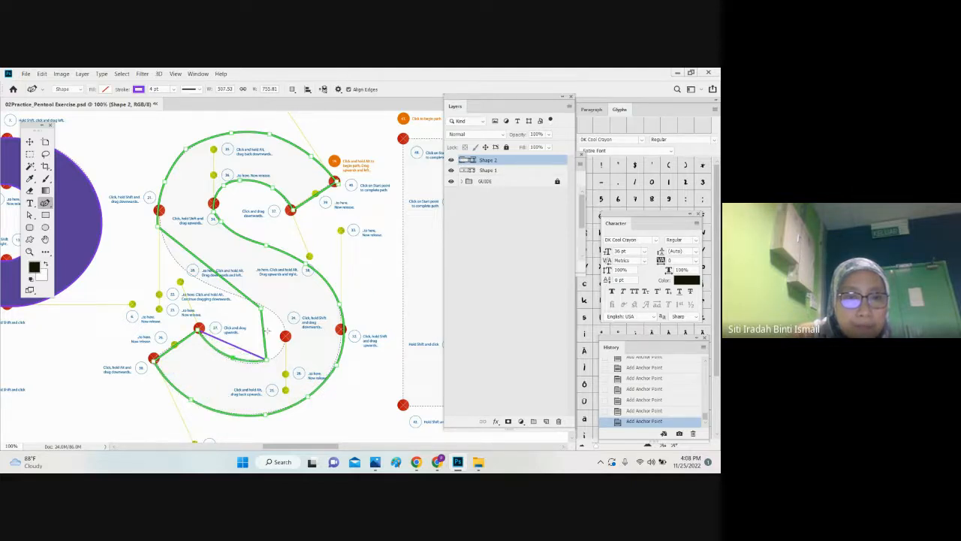
drag(265, 328, 285, 327)
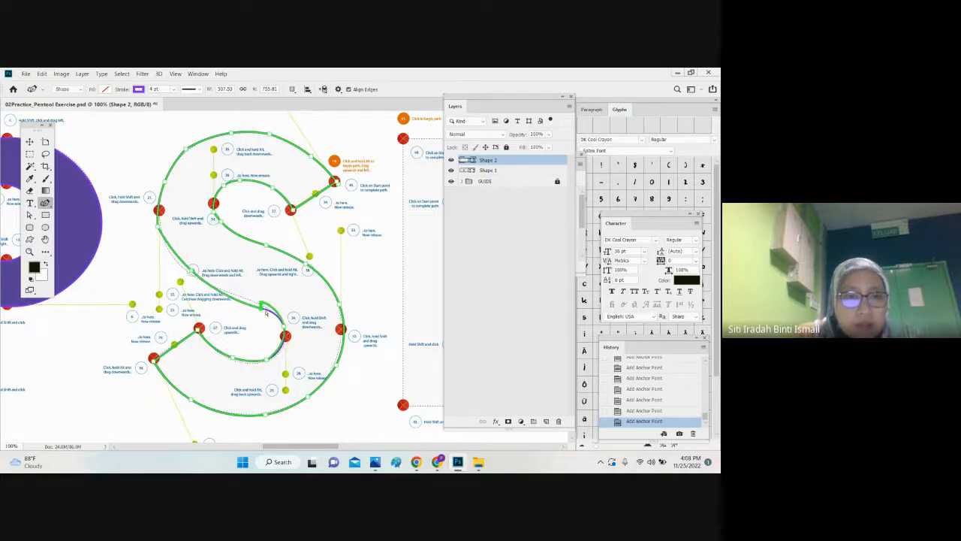
Step: Undo the last added anchor point, then shift and delete the corner anchor point on the S's lower inner curve
key(ctrl+z)
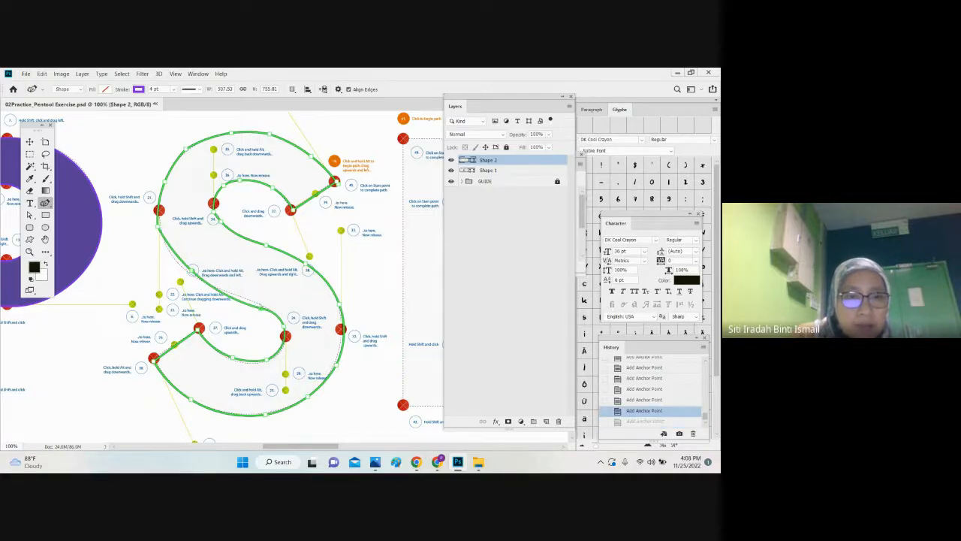
drag(261, 307, 242, 298)
right_click(241, 298)
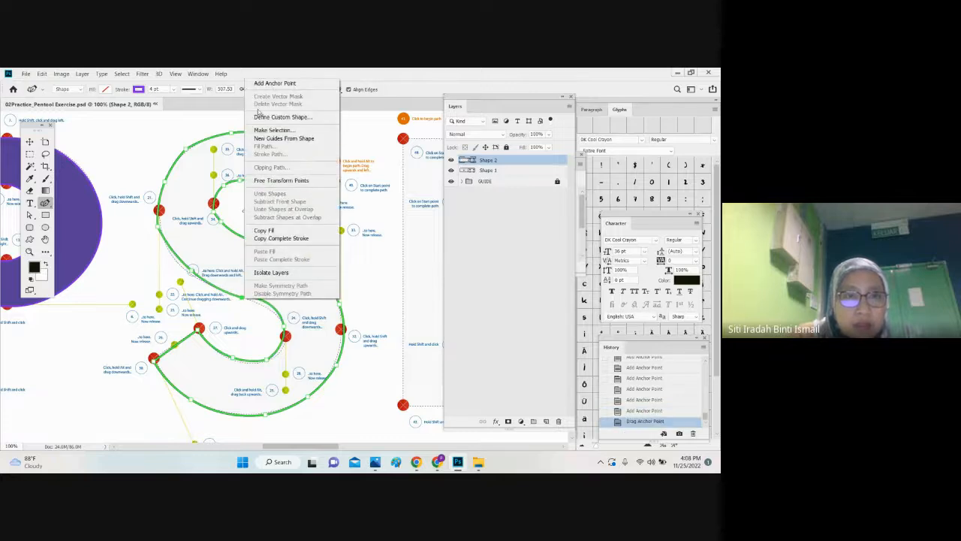
key(Escape)
right_click(241, 298)
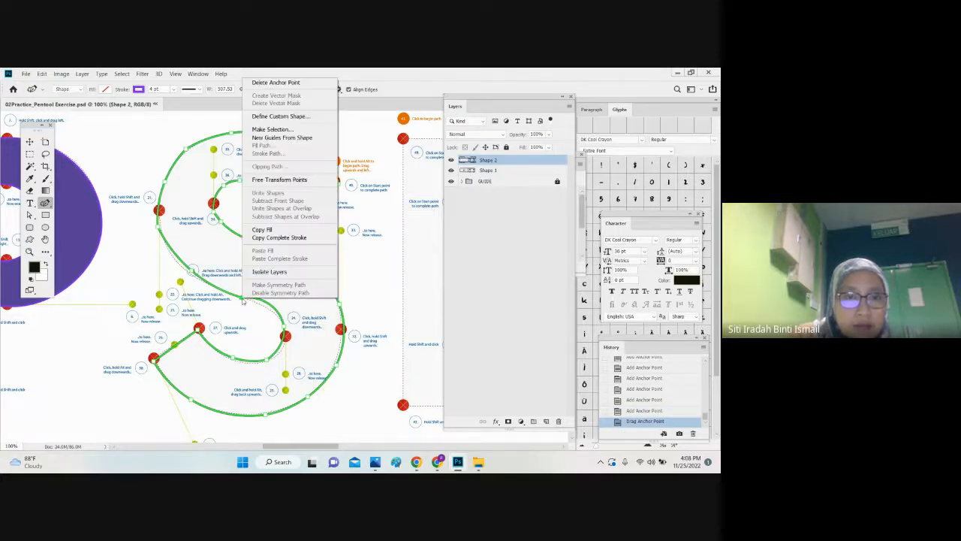
click(290, 82)
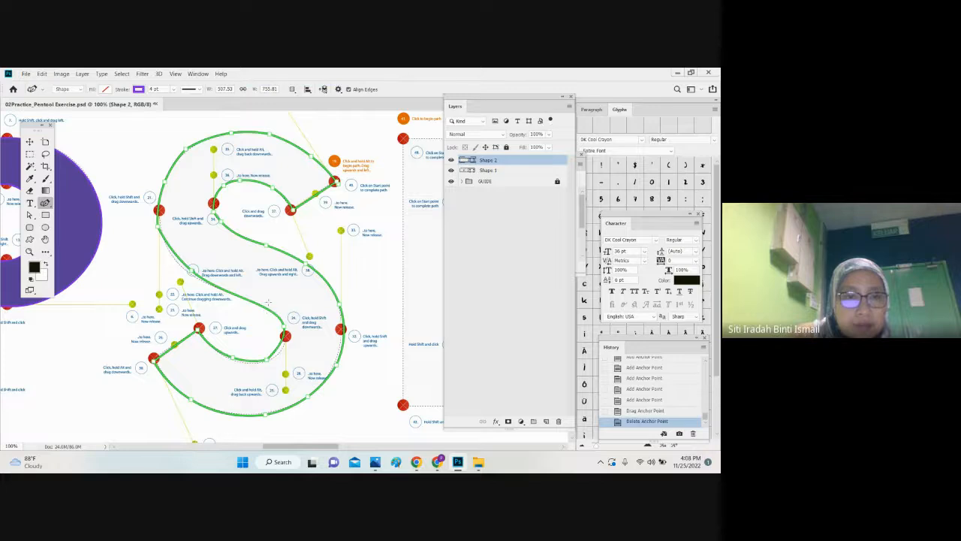
Step: Refine the S's lower inner curve and left side with extra anchor points and small point adjustments to match the dotted guide
click(281, 351)
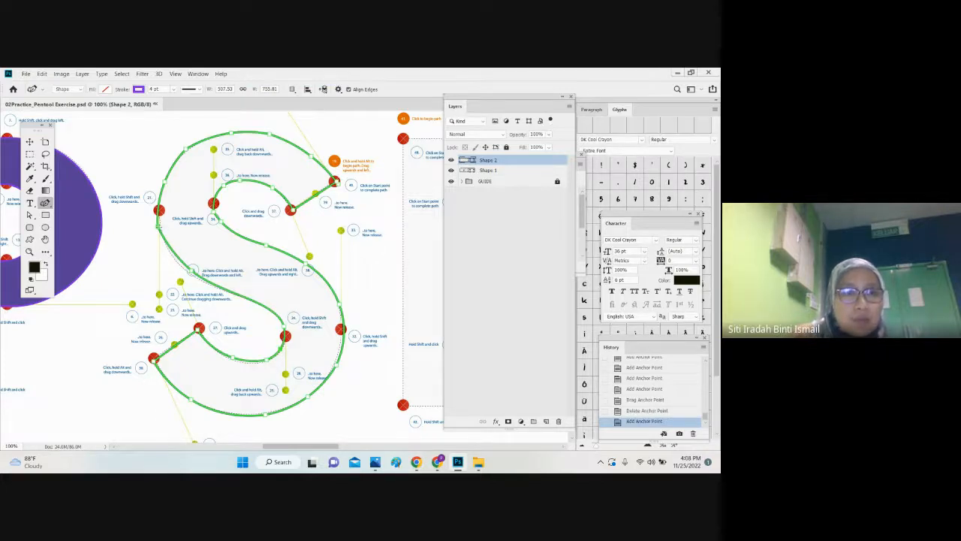
right_click(158, 223)
click(162, 231)
drag(167, 229, 164, 238)
drag(194, 271, 193, 272)
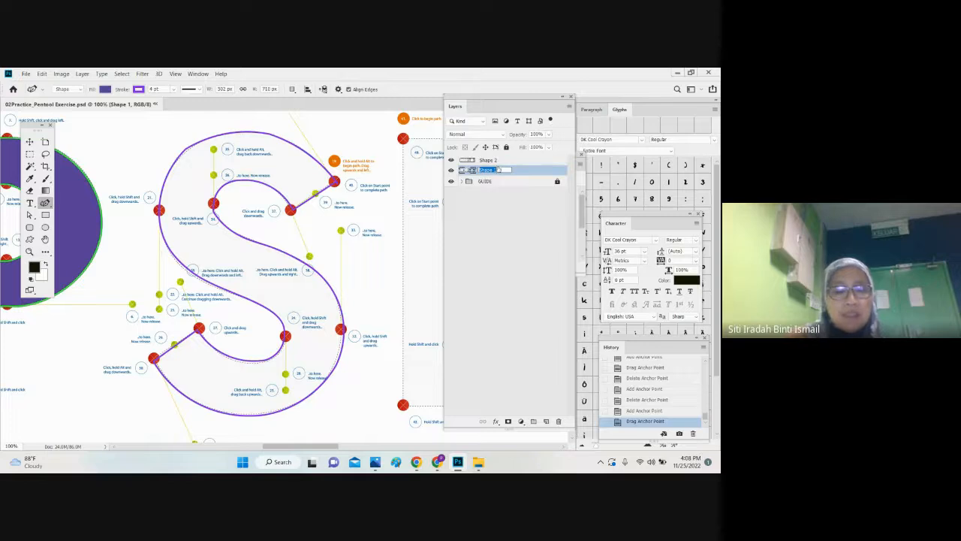
Step: Rename the Shape 1 layer to P and the Shape 2 layer to S
key(BackSpace)
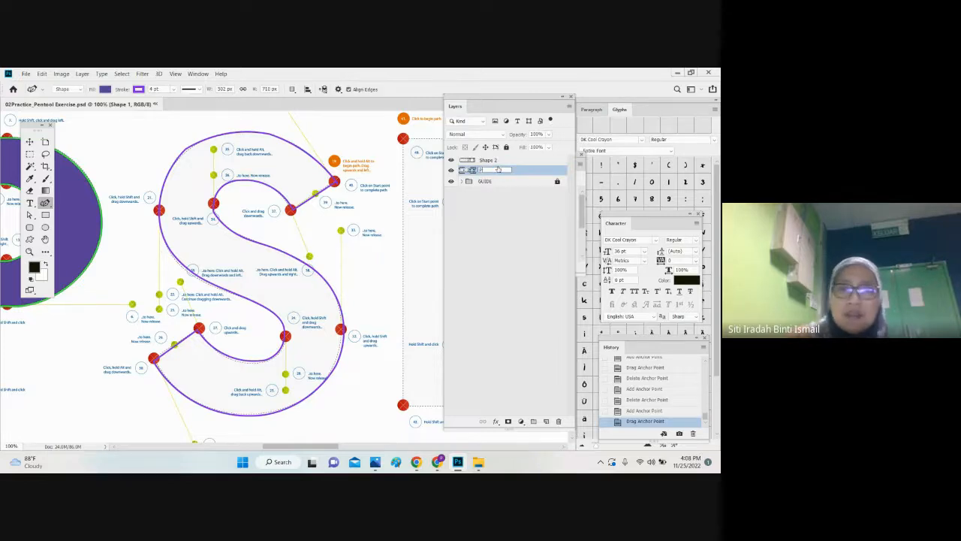
double_click(496, 161)
text(S)
key(Return)
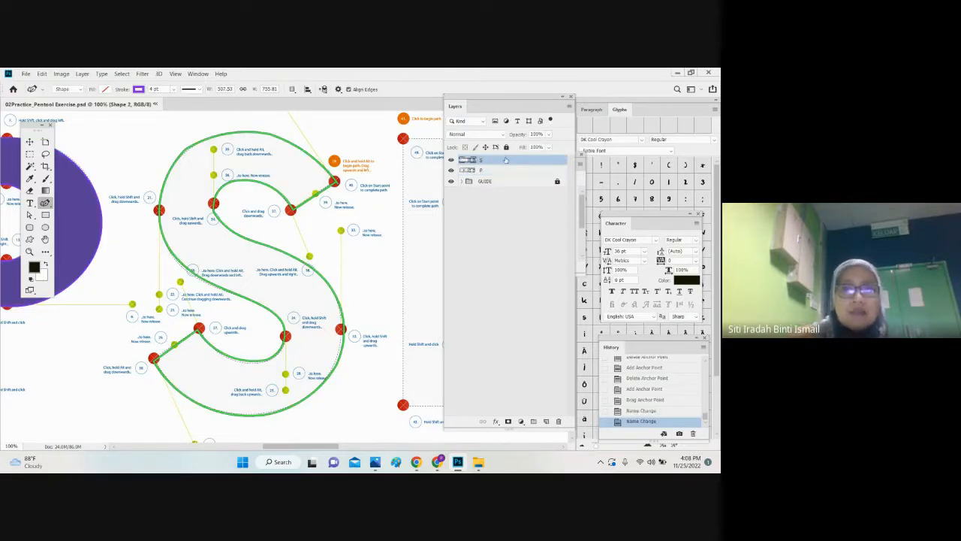
Step: Try several pattern fills on the S shape and apply the small black dot pattern
click(105, 90)
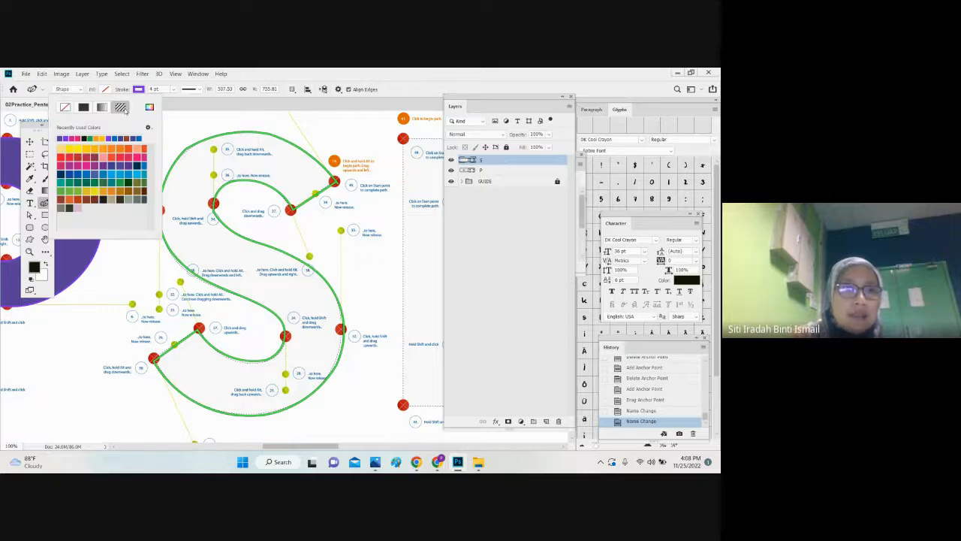
click(122, 109)
click(81, 173)
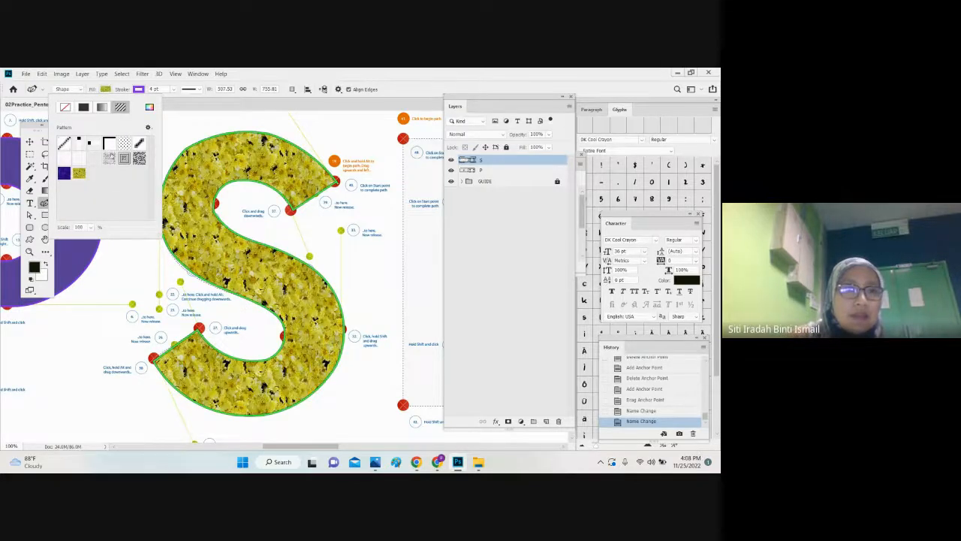
click(112, 158)
click(117, 145)
click(125, 147)
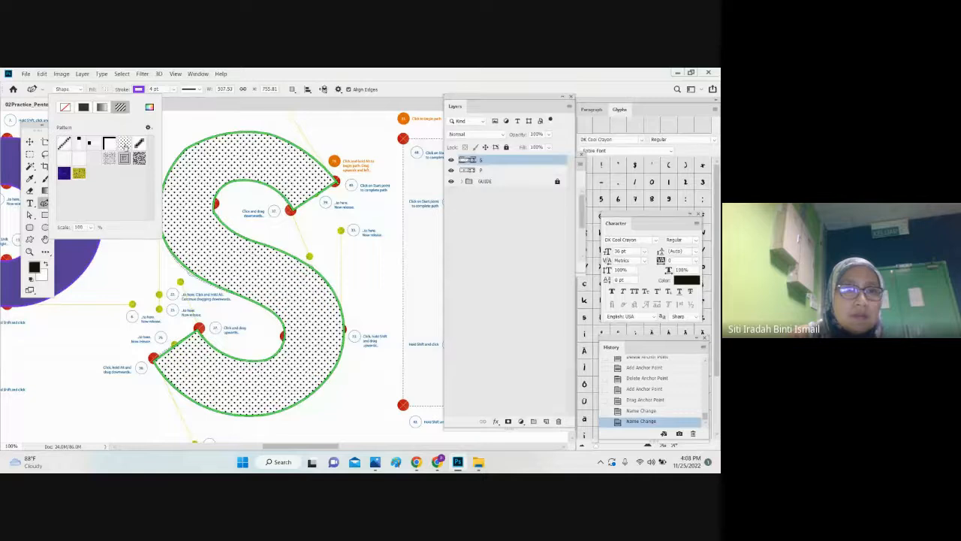
click(30, 142)
key(ctrl+t)
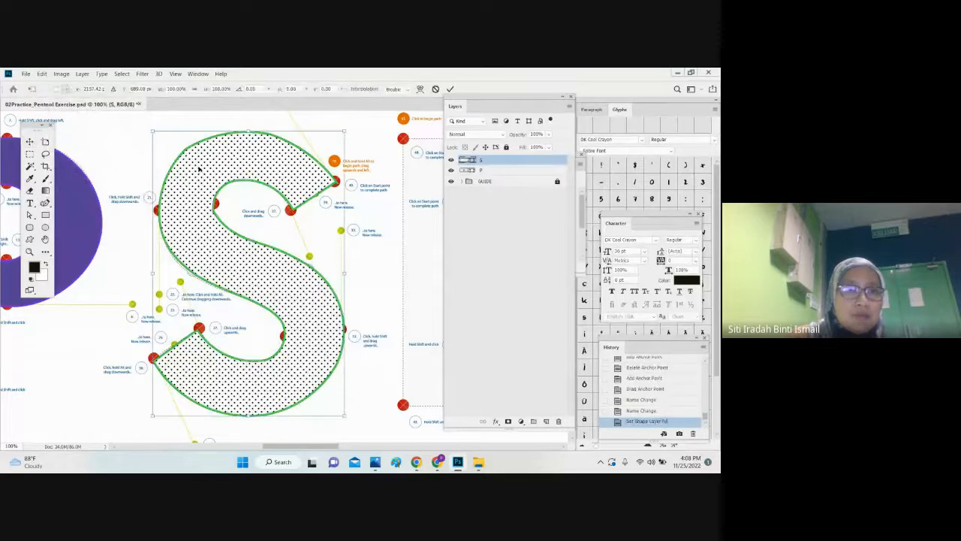
click(30, 142)
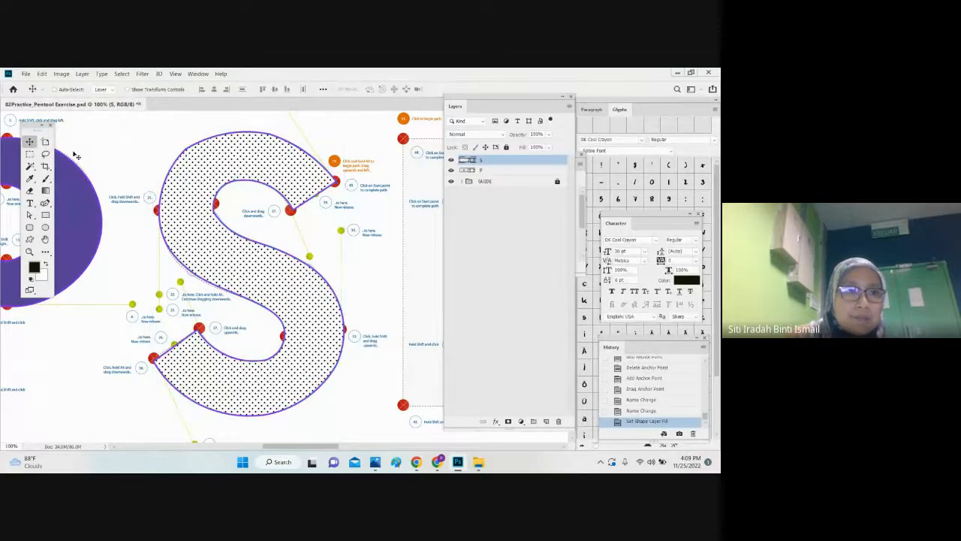
Step: Increase the scale of the S shape's dot pattern fill so the dots are clearly larger
click(46, 203)
click(139, 90)
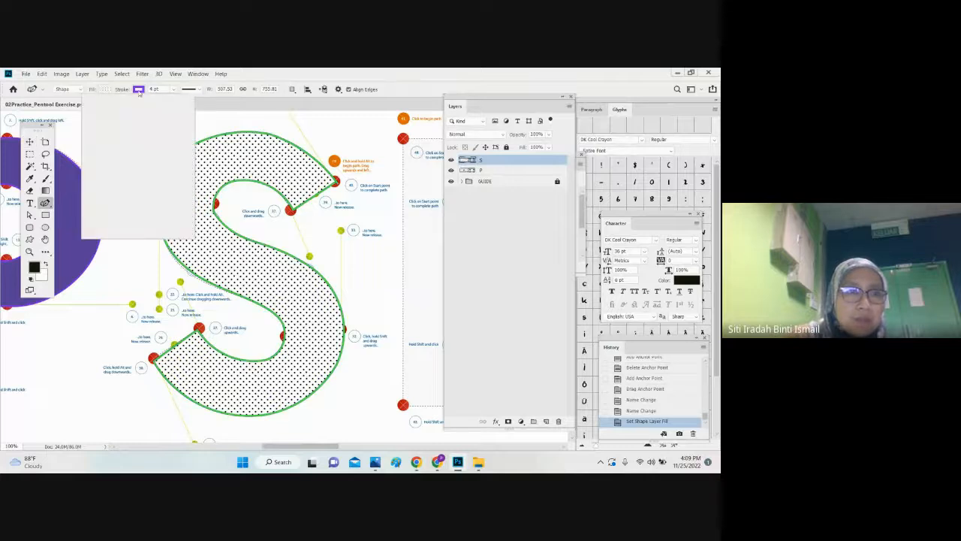
click(106, 91)
click(106, 91)
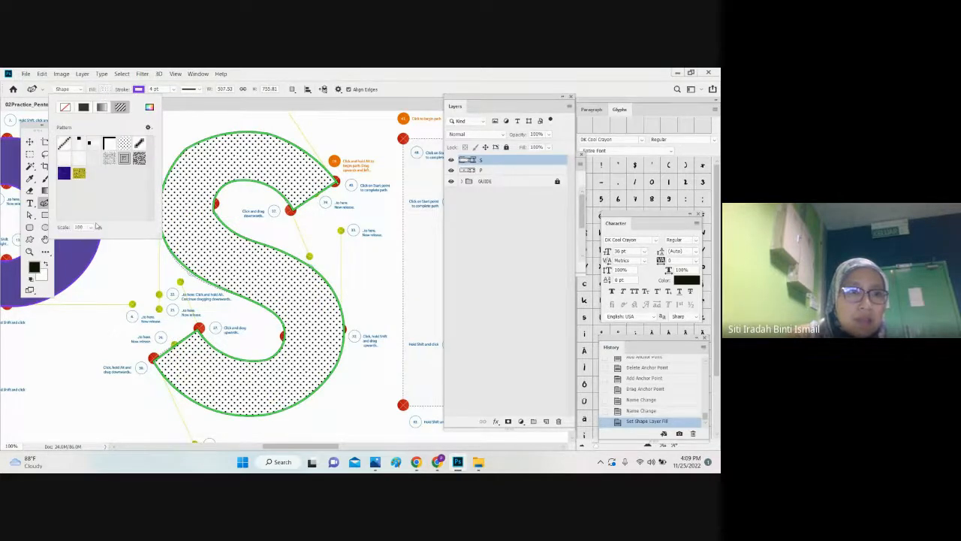
click(91, 228)
drag(92, 240, 111, 242)
click(31, 143)
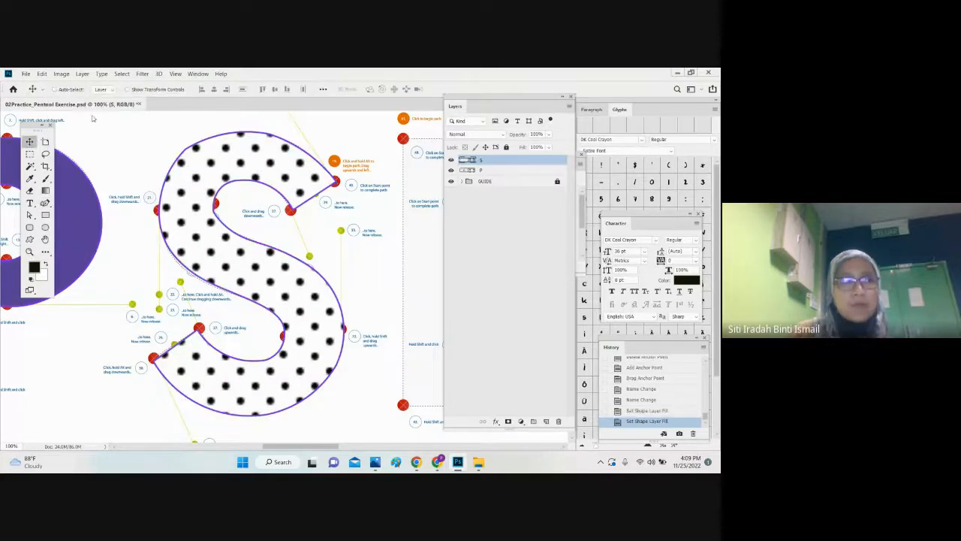
Step: Change the S shape's stroke colour to black
key(ctrl+minus)
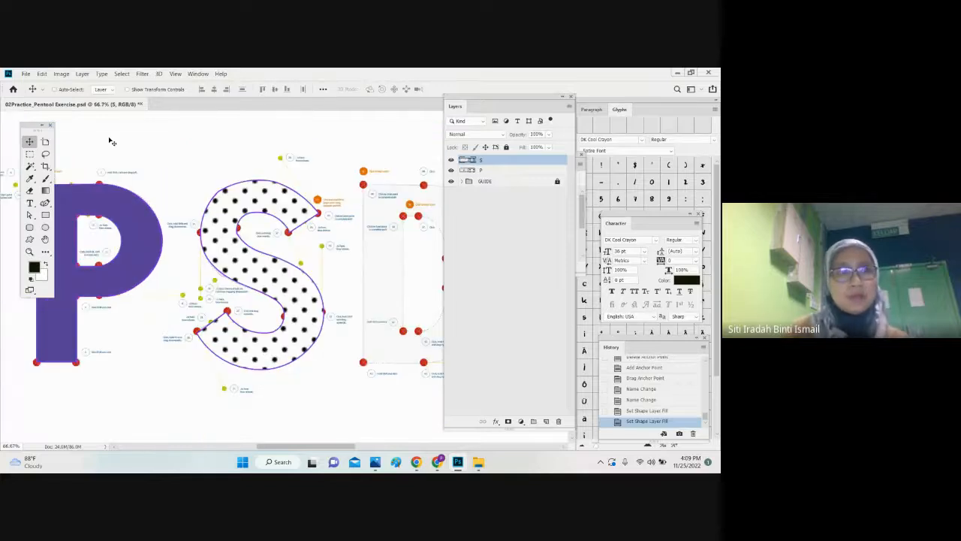
click(45, 203)
click(248, 345)
click(139, 90)
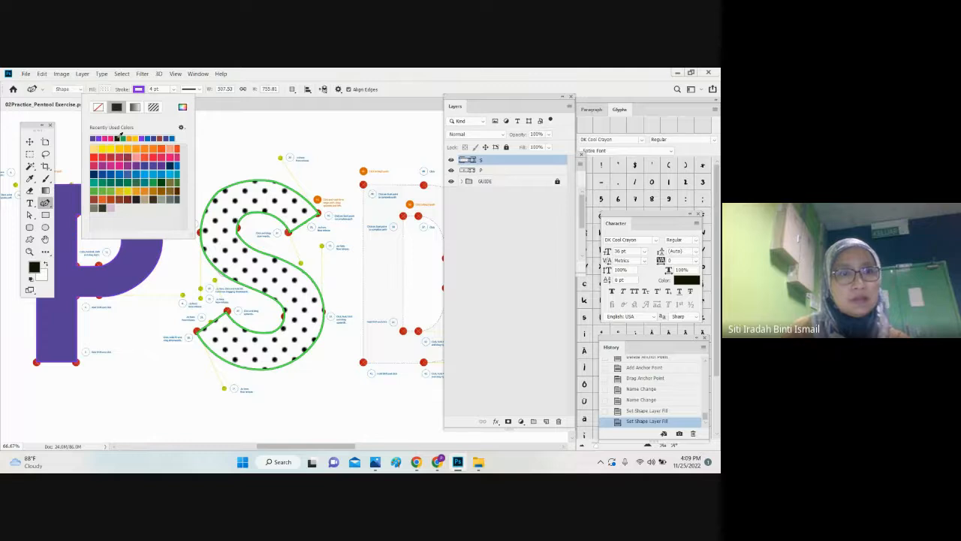
click(118, 138)
key(Return)
key(v)
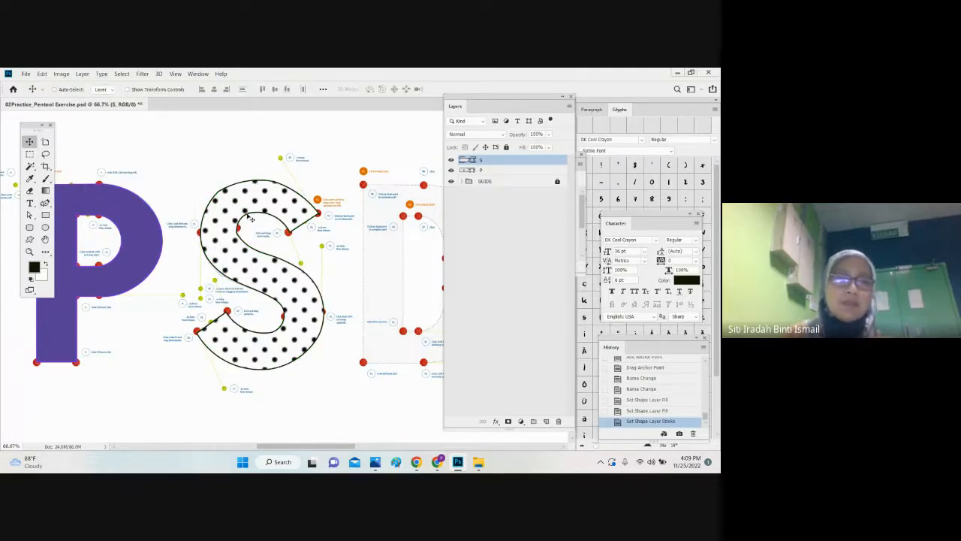
key(ctrl+minus)
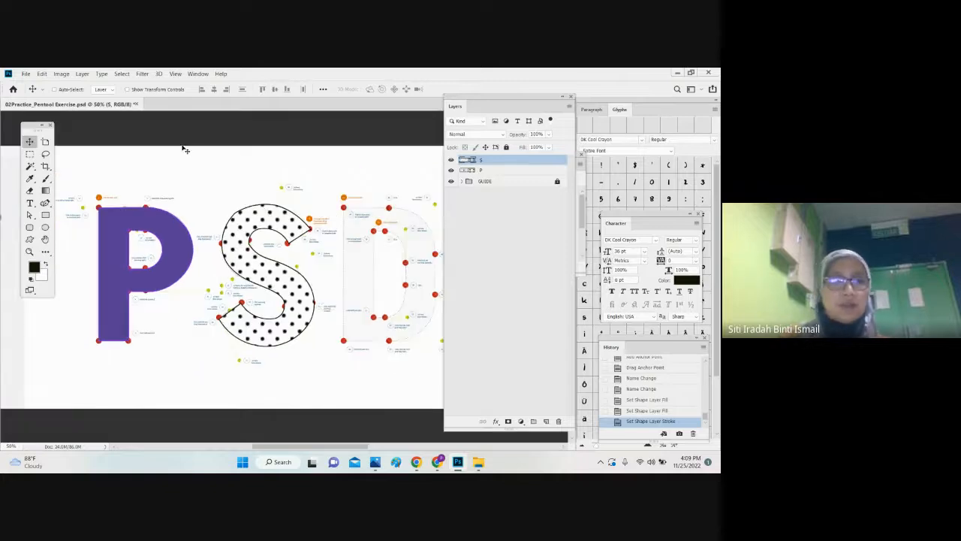
click(47, 204)
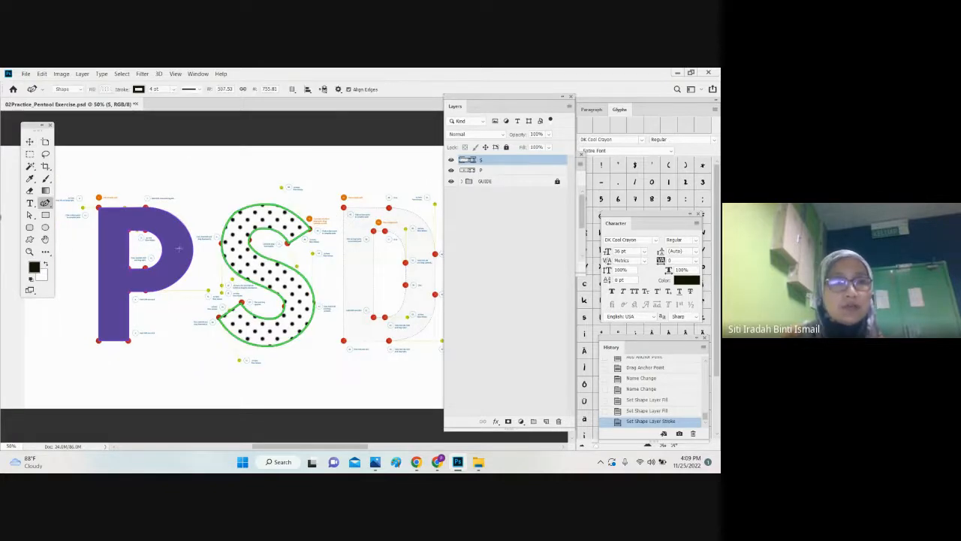
click(99, 236)
key(ctrl+z)
click(30, 141)
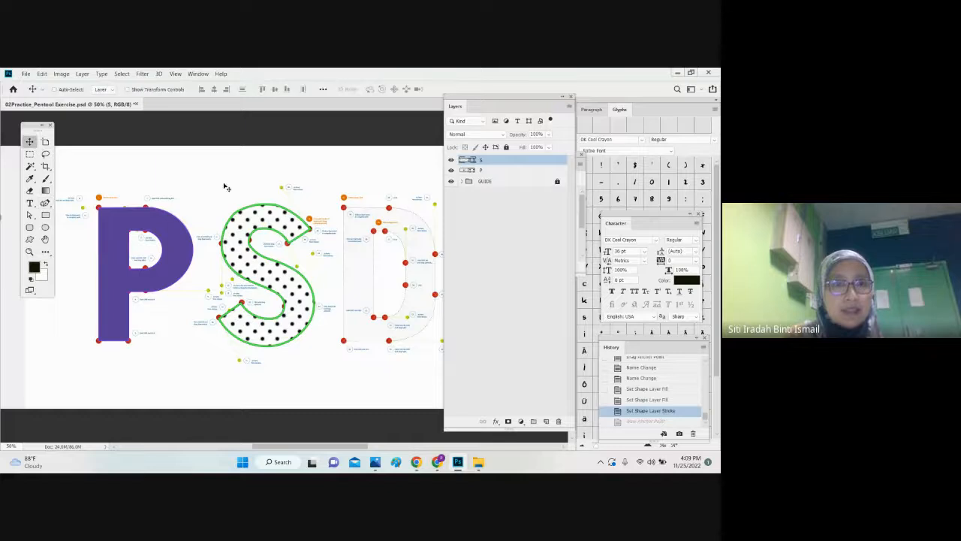
drag(225, 188, 133, 189)
key(ctrl+z)
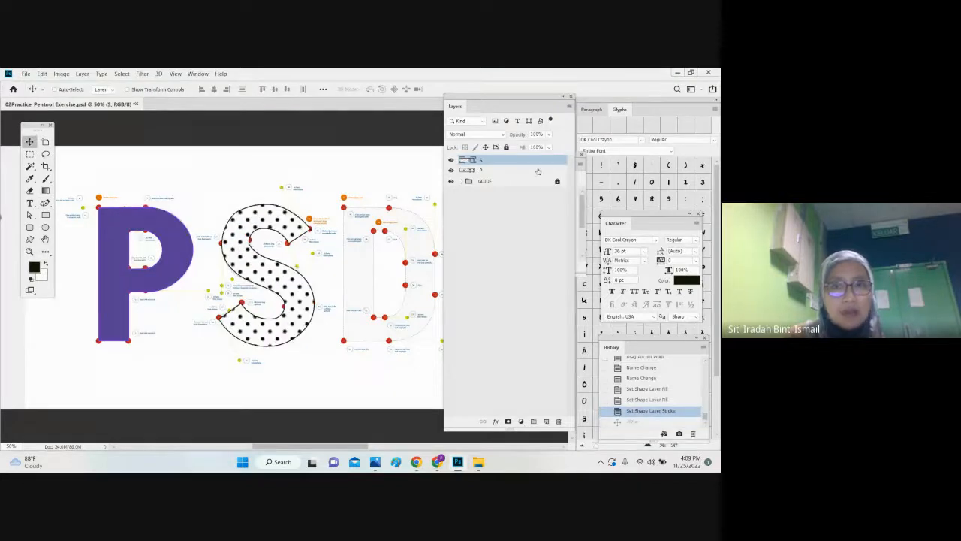
Step: Lock the P and S layers completely
click(537, 171)
click(507, 148)
click(527, 161)
click(507, 148)
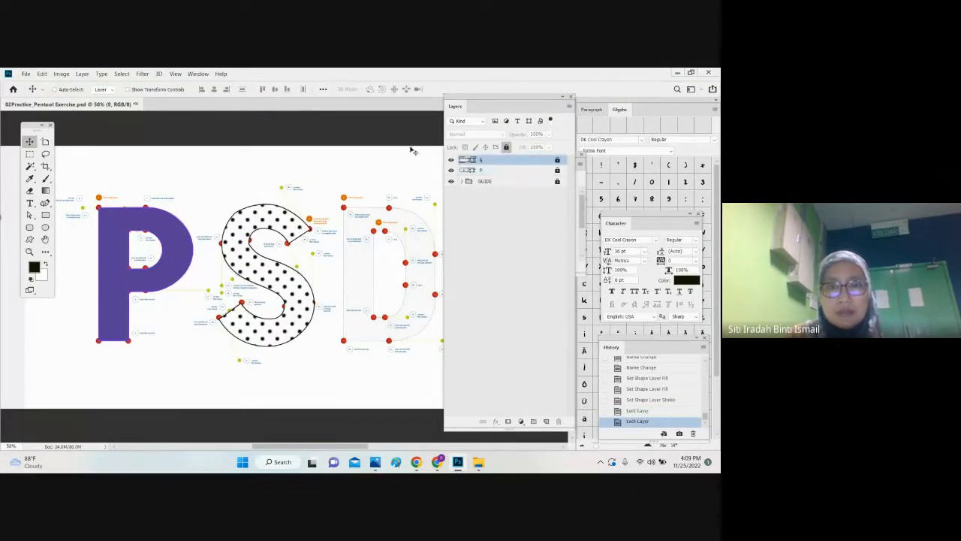
Step: Start a new shape with the Curvature Pen tool at the upper-left red guide point of the letter D
click(45, 238)
drag(191, 236, 25, 218)
key(ctrl+plus)
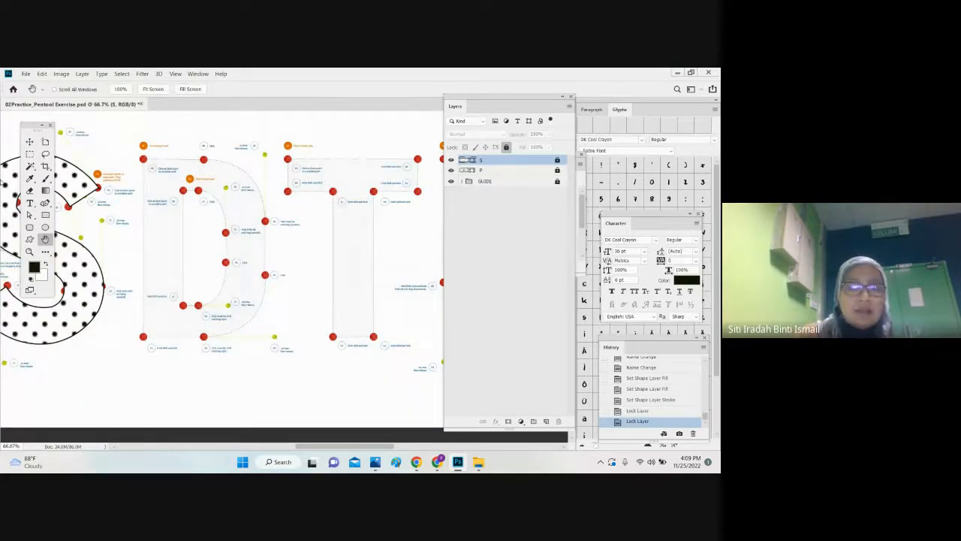
key(ctrl+plus)
drag(88, 175, 142, 202)
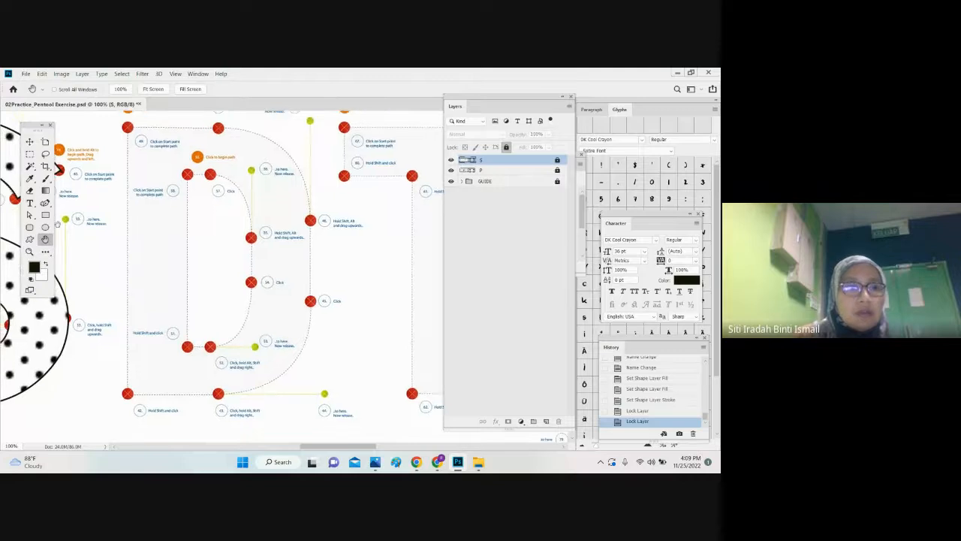
click(45, 202)
click(127, 127)
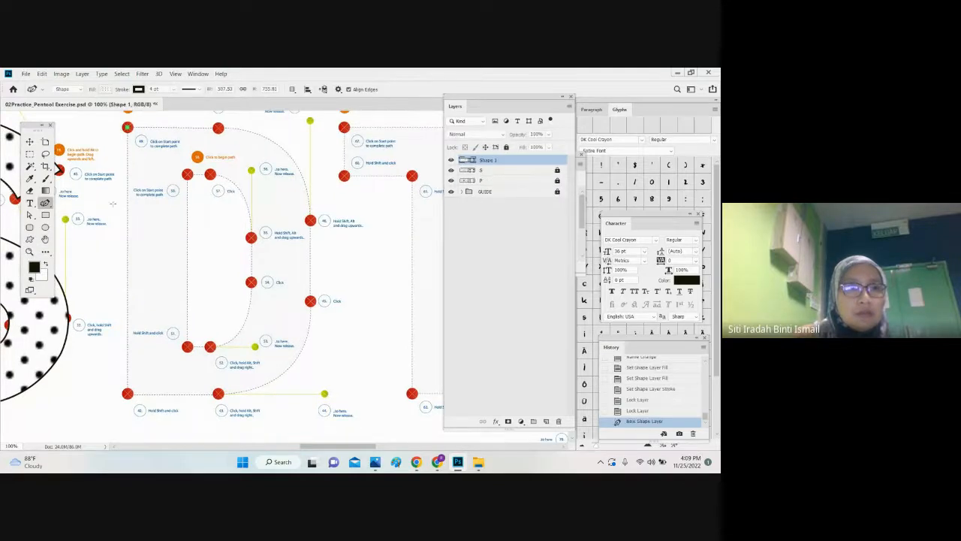
Step: Set the new D shape's fill to none and return to the Curvature Pen tool
key(z)
click(45, 203)
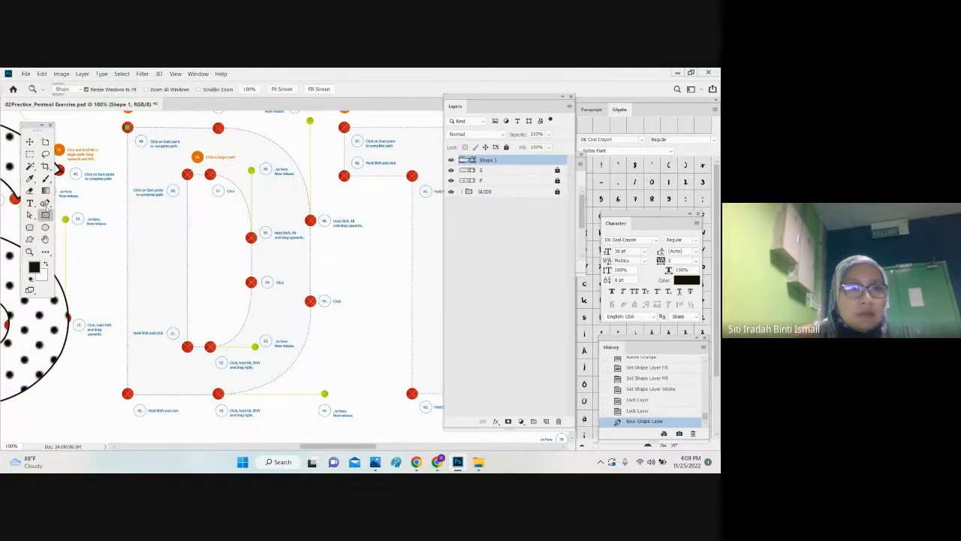
click(103, 89)
click(60, 109)
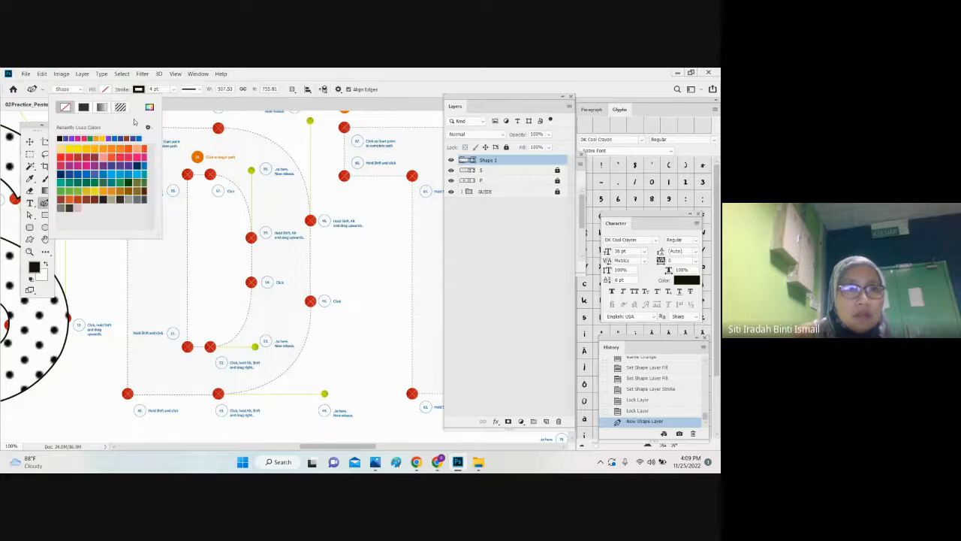
key(v)
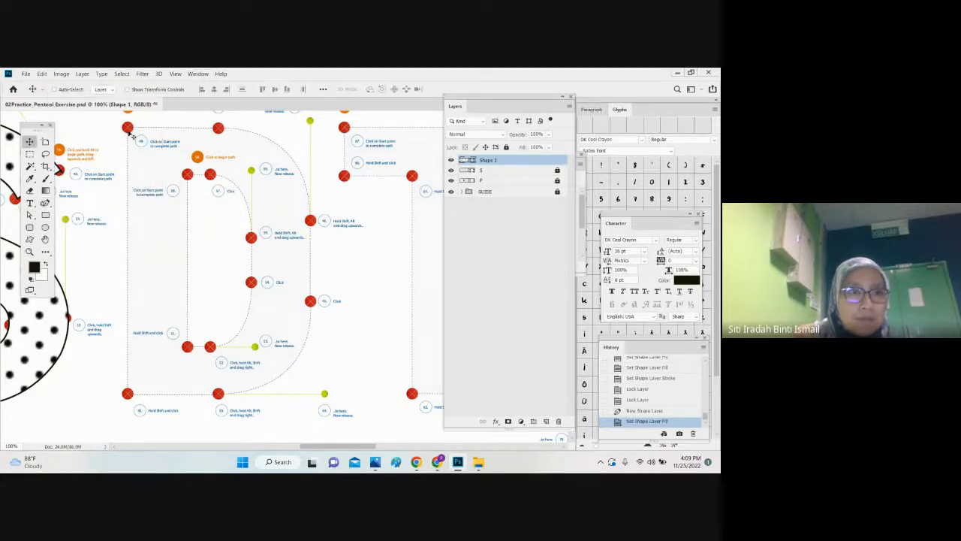
click(46, 202)
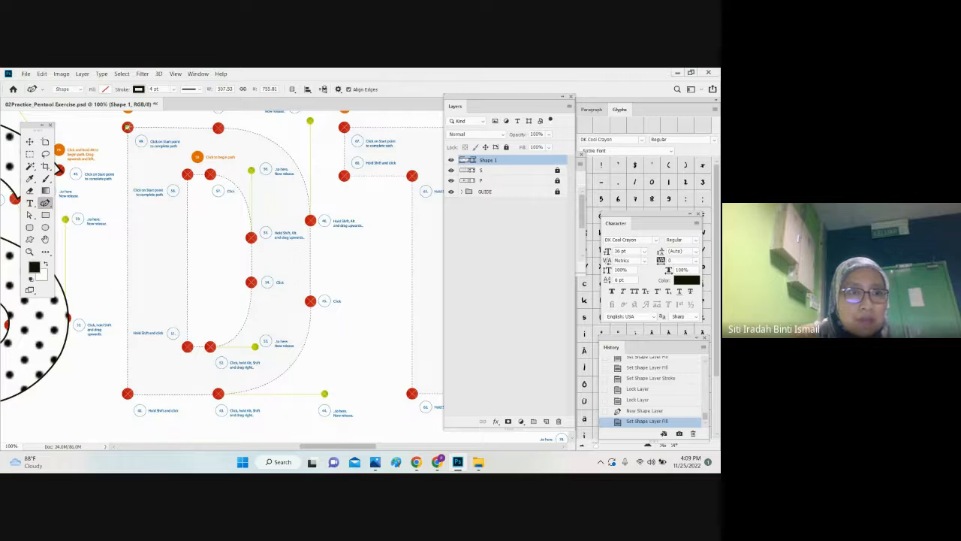
Step: Extend the D's outline to its lower-left guide point and switch from the Curvature Pen to the Pen tool
click(128, 392)
click(219, 393)
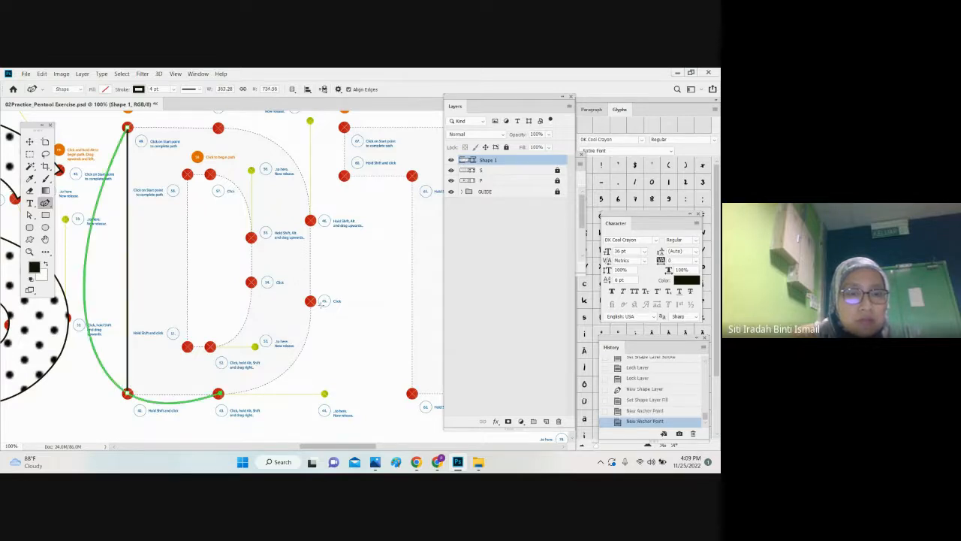
key(ctrl+z)
right_click(45, 202)
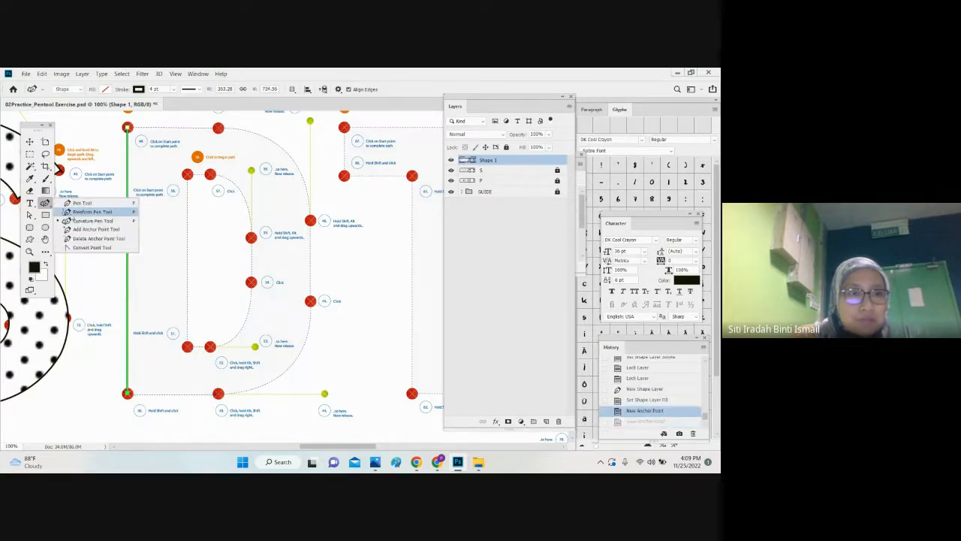
click(90, 201)
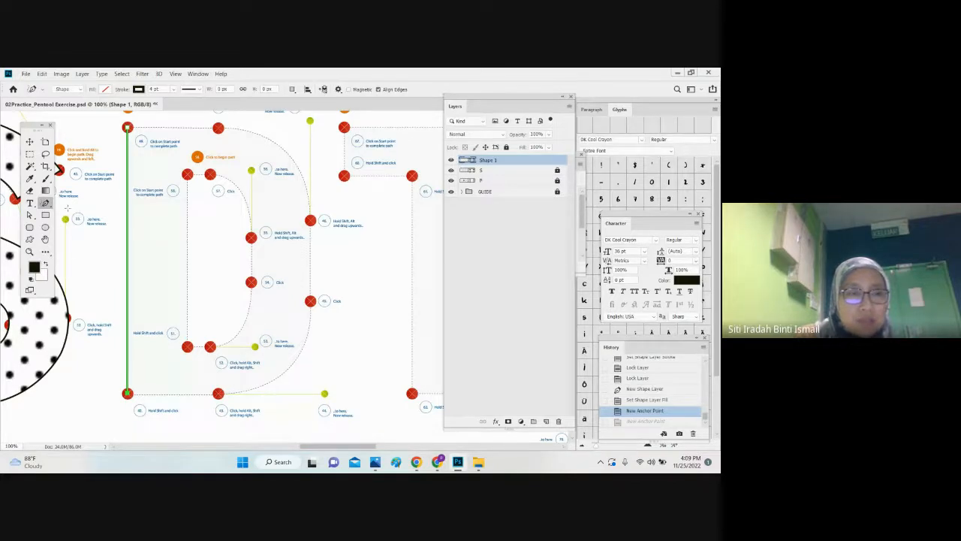
right_click(45, 203)
click(86, 202)
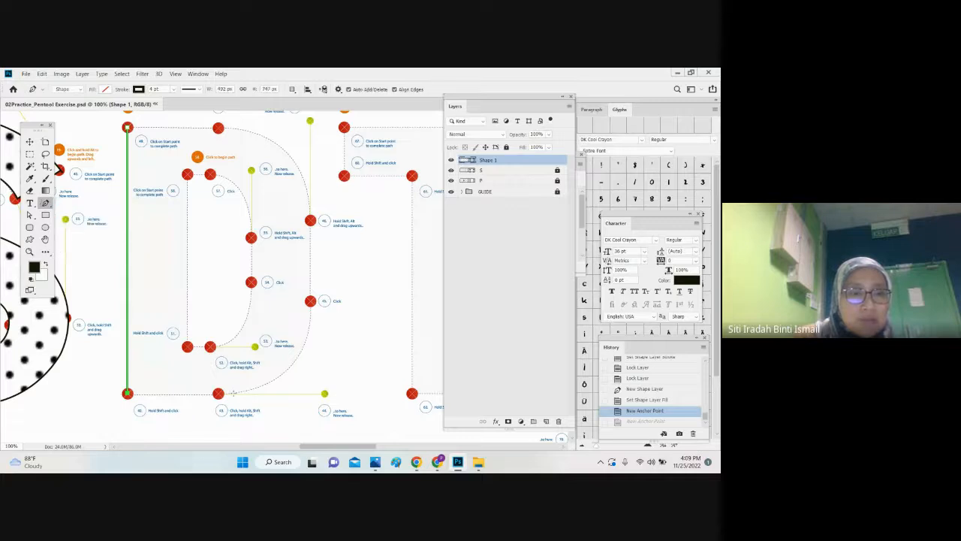
Step: Trace the rest of the D's outer outline with straight Pen segments through the red guide points and close the path
click(218, 394)
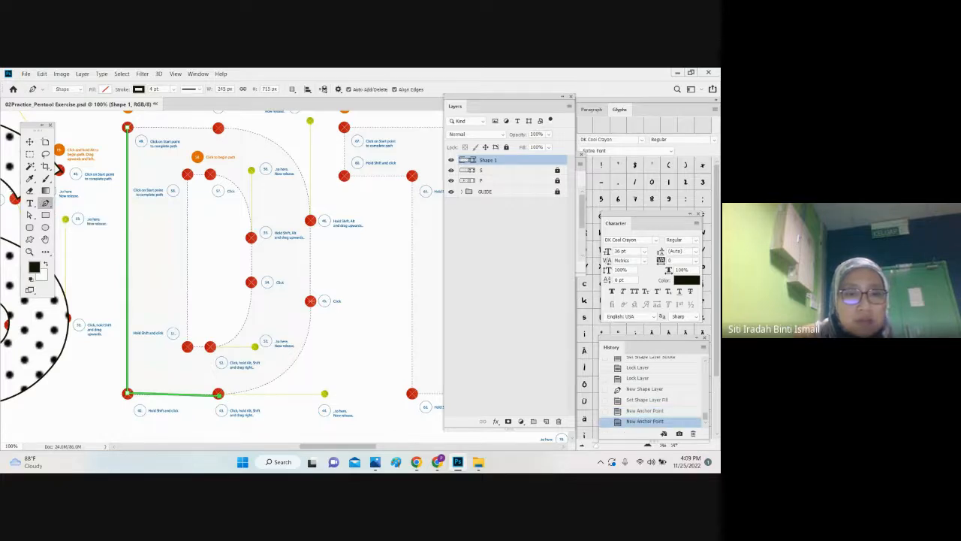
click(311, 301)
click(310, 220)
click(218, 128)
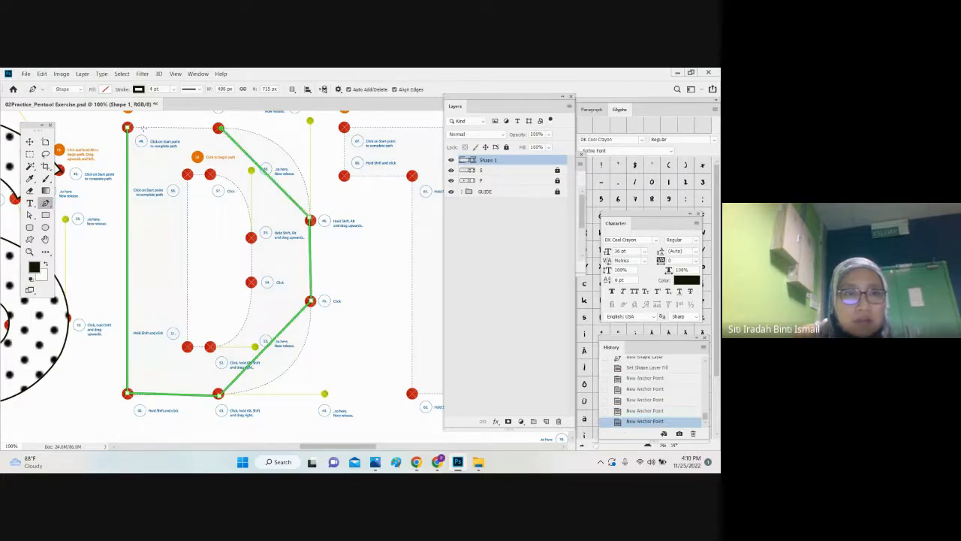
click(127, 127)
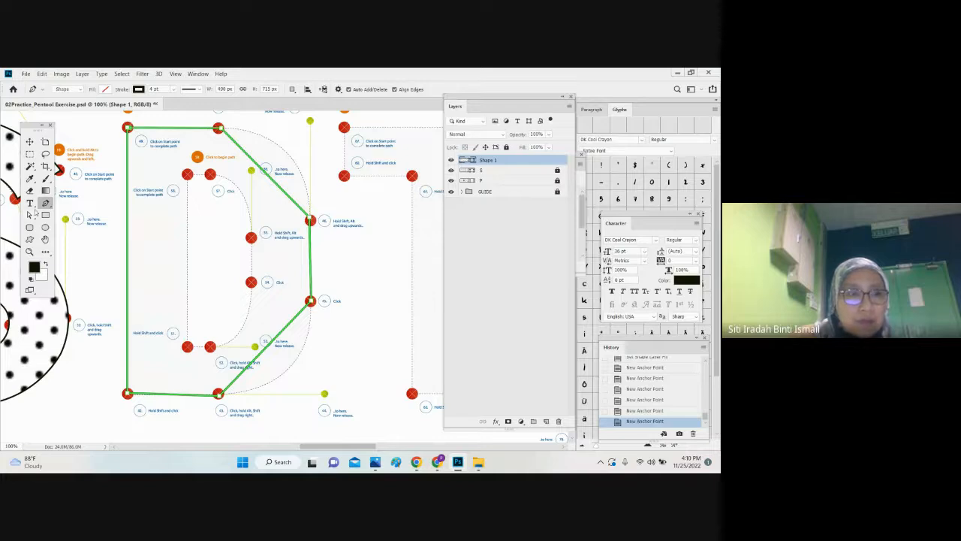
Step: Bend the D's lower-right and upper-right outer corners onto the dashed guide with the Curvature Pen tool
right_click(45, 203)
click(85, 222)
drag(267, 350, 285, 371)
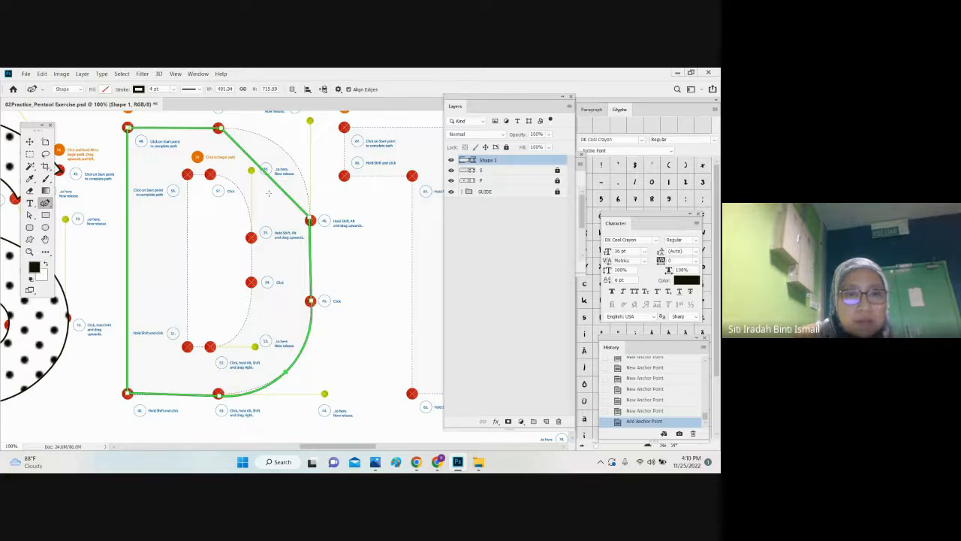
drag(278, 182, 289, 150)
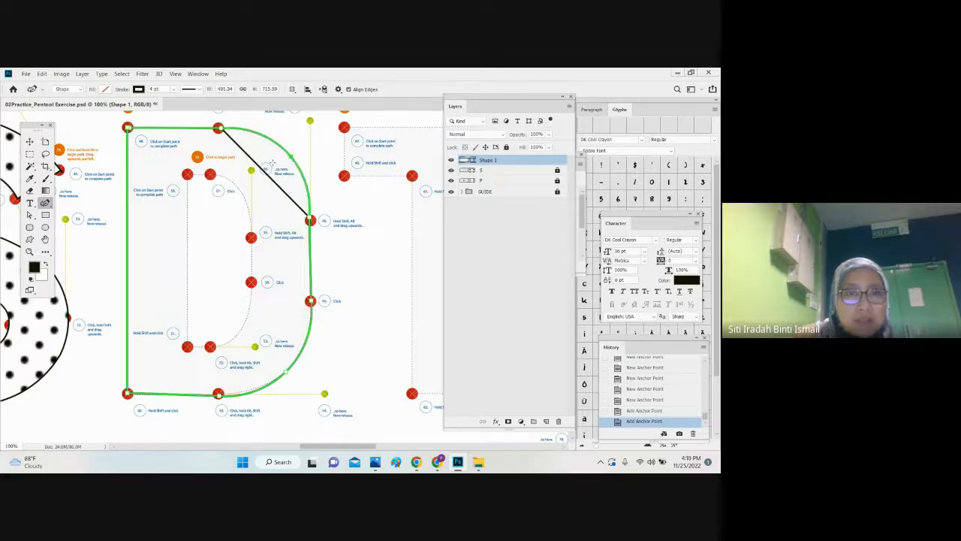
Step: Replace the upper anchor point on the D's outer right edge with one slightly lower
mouse_move(309, 219)
mouse_down()
mouse_move(319, 230)
mouse_move(310, 230)
mouse_up()
right_click(310, 223)
click(316, 235)
click(318, 233)
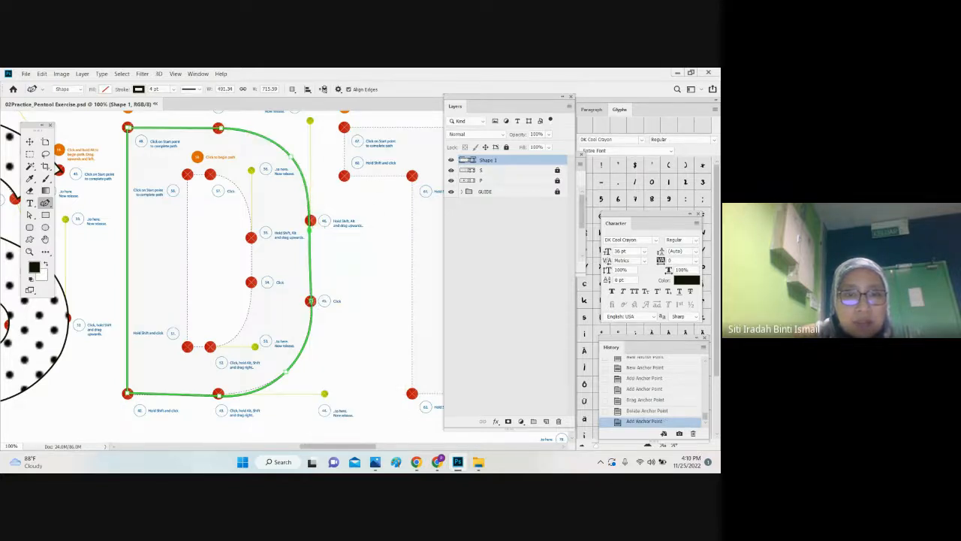
right_click(310, 230)
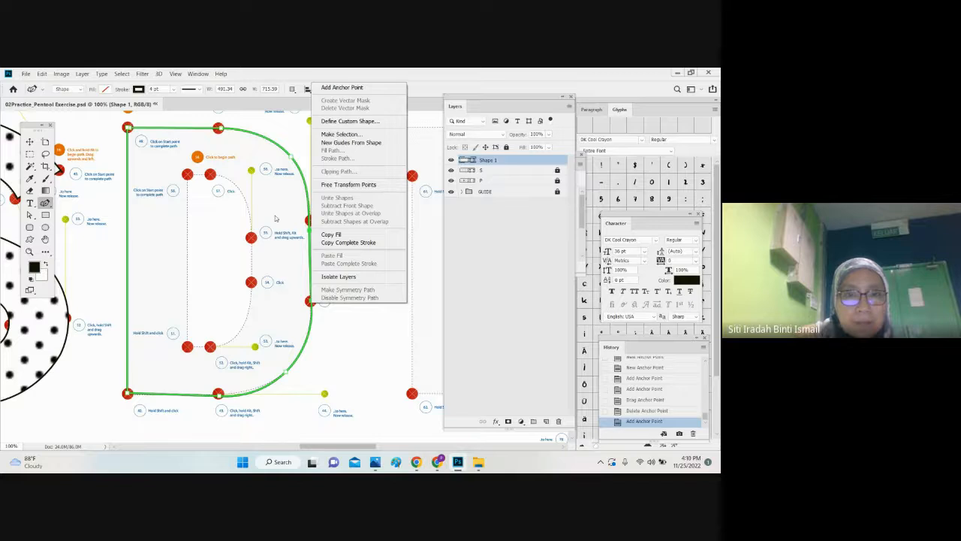
click(28, 139)
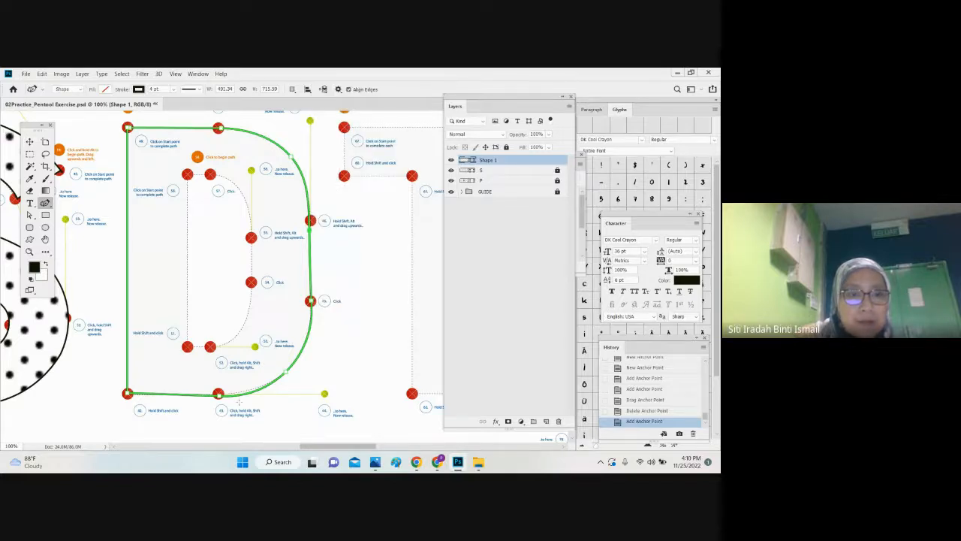
Step: Refine the D's outer bottom-right curve by adding an anchor near the bottom guide point and replacing the corner anchor
drag(242, 396, 244, 393)
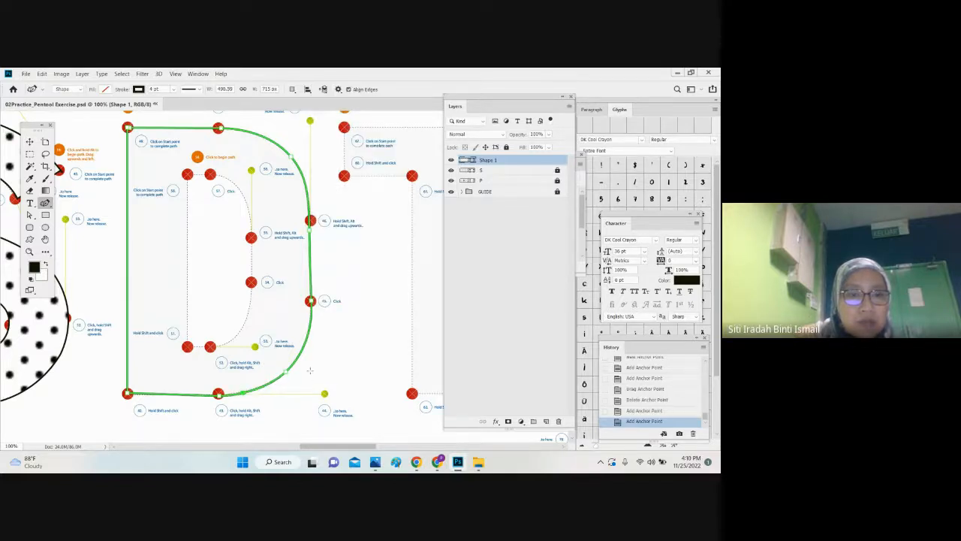
right_click(288, 374)
click(319, 158)
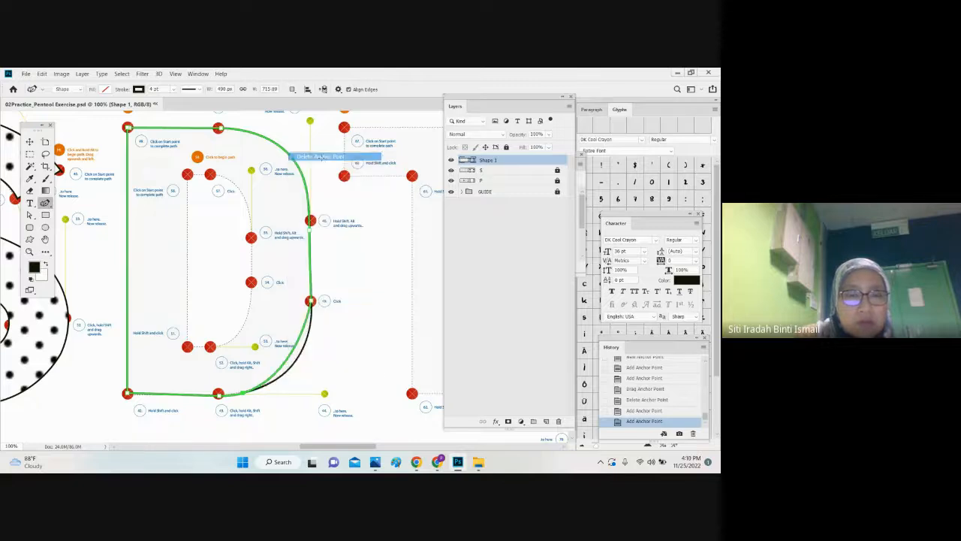
drag(294, 346, 297, 356)
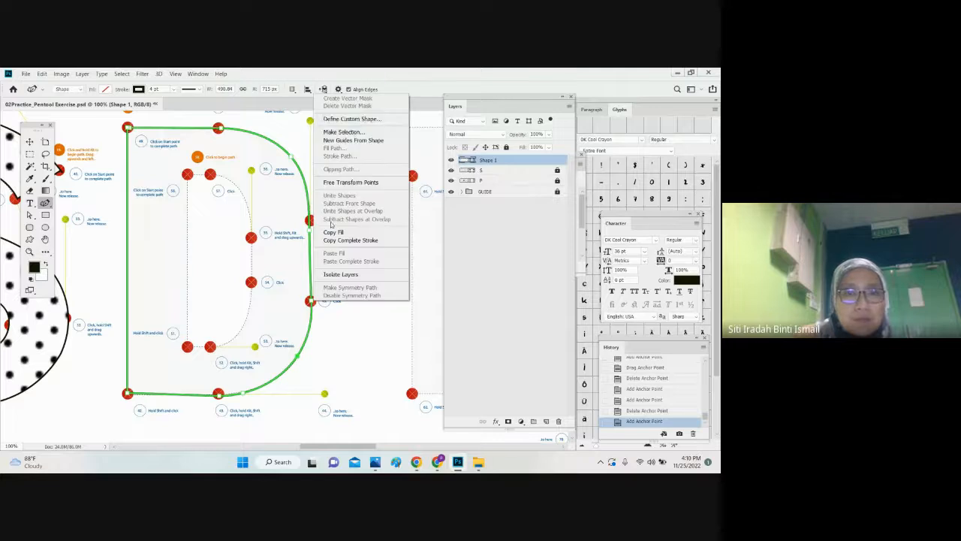
Step: Replace the two anchor points on the D's outer right edge with a single anchor midway along the dashed guide
right_click(310, 302)
right_click(311, 302)
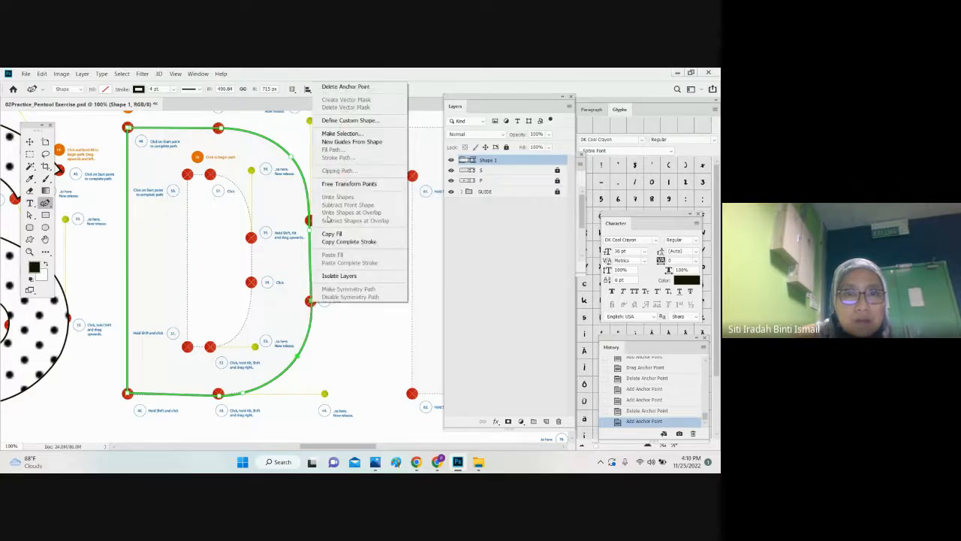
click(331, 88)
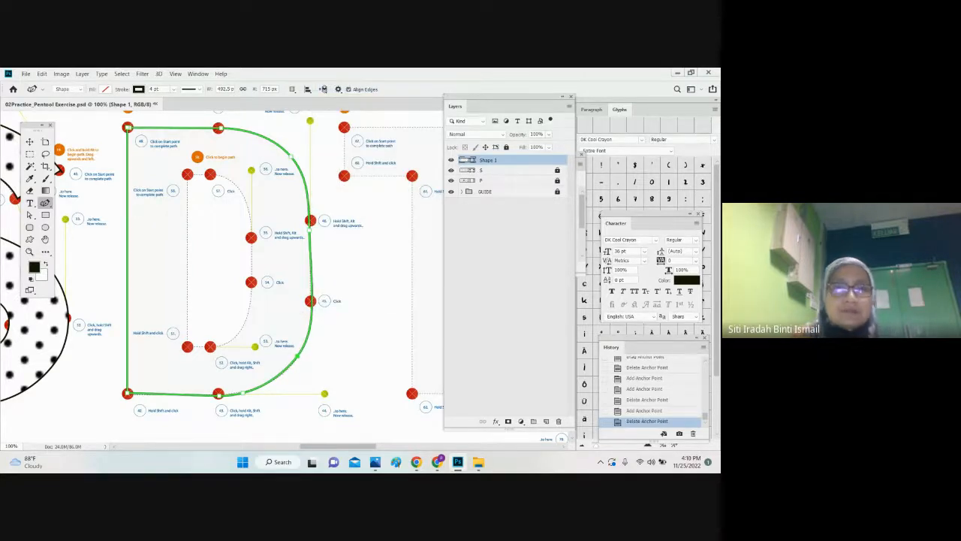
right_click(311, 229)
click(321, 236)
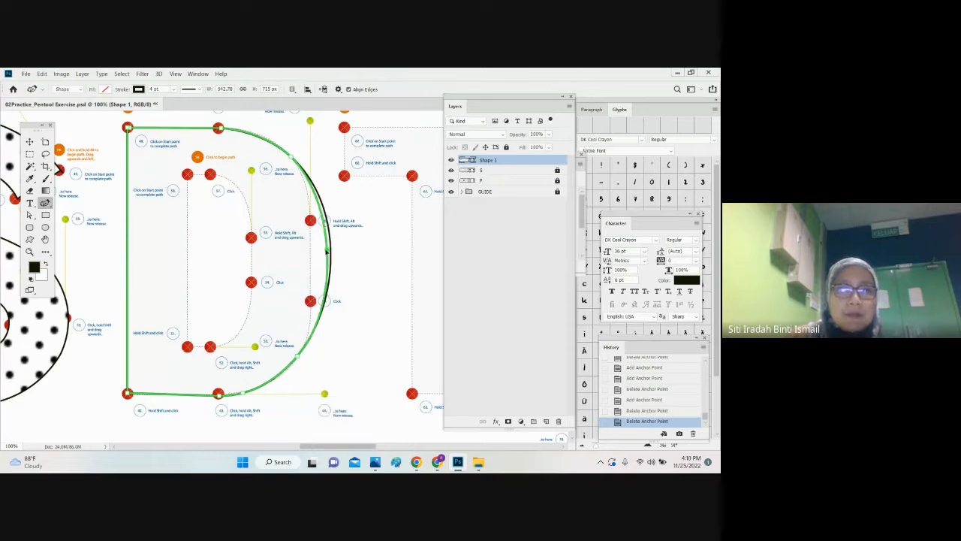
click(312, 252)
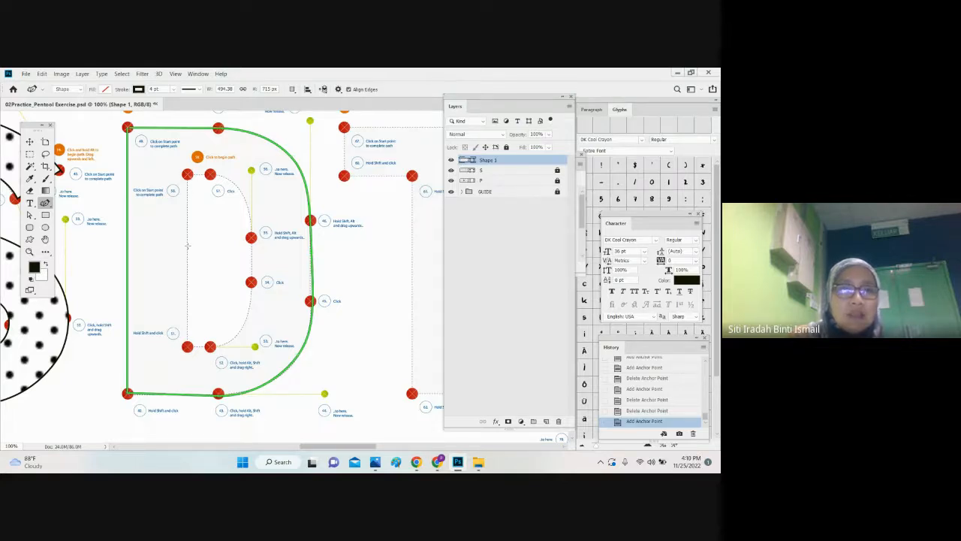
Step: Trace and close the D's inner outline with straight Pen tool segments, using the Subtract Front Shape path operation
right_click(45, 203)
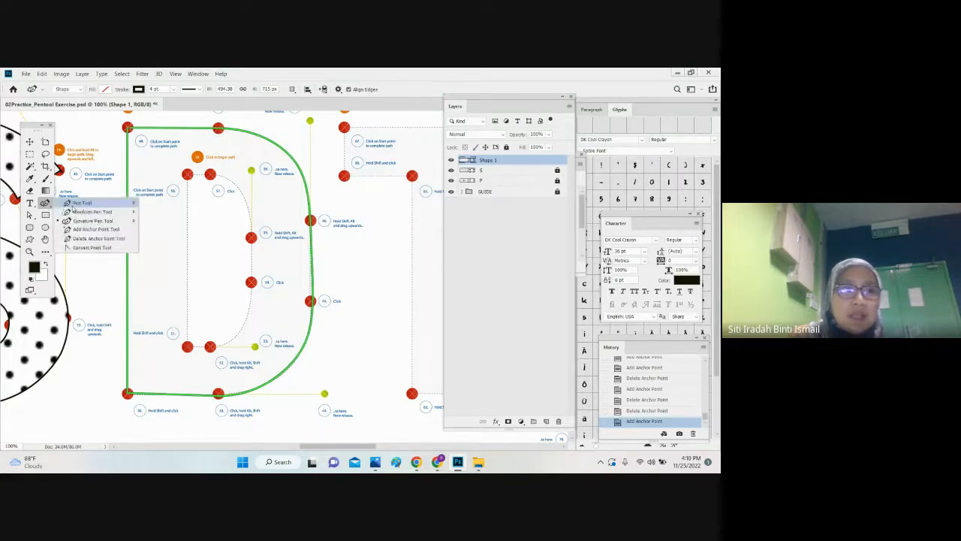
click(75, 201)
click(292, 88)
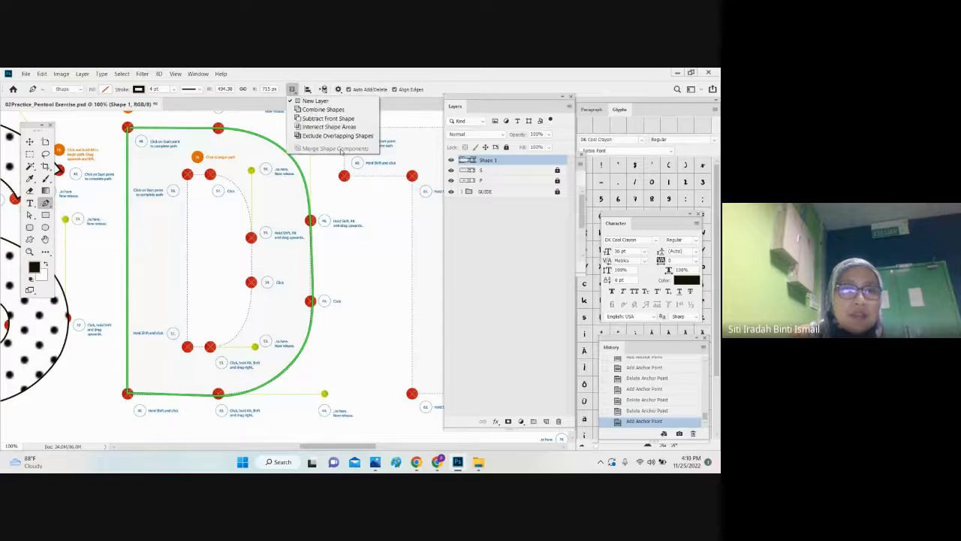
click(329, 118)
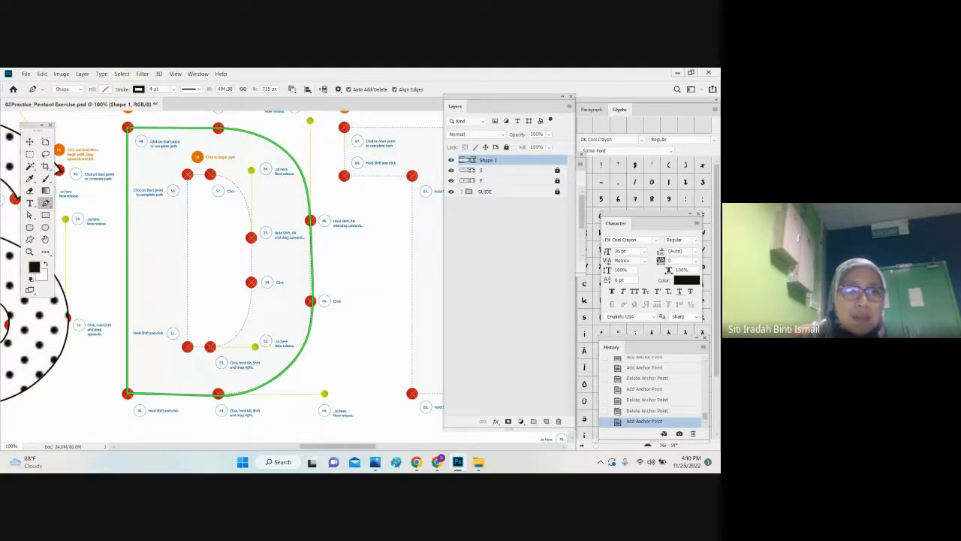
click(187, 174)
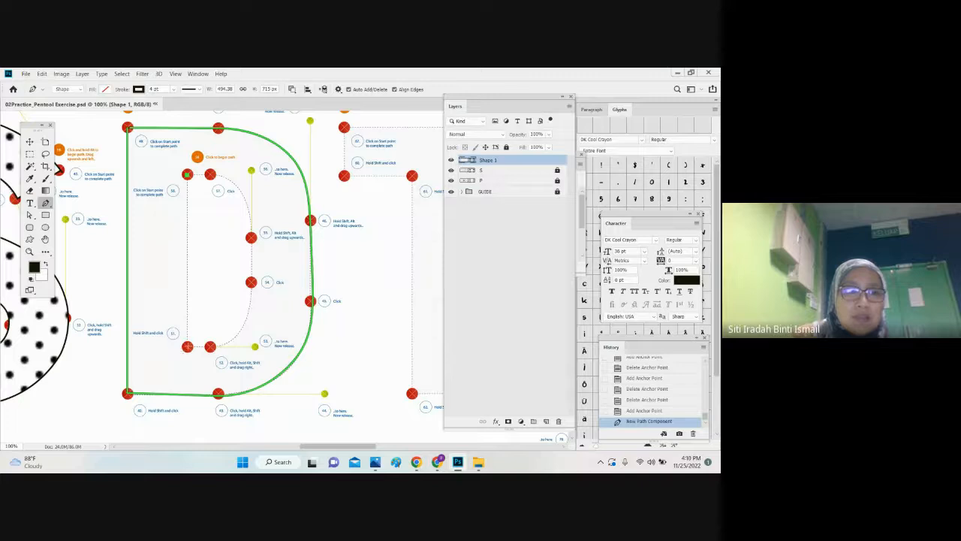
click(187, 346)
click(209, 346)
click(252, 305)
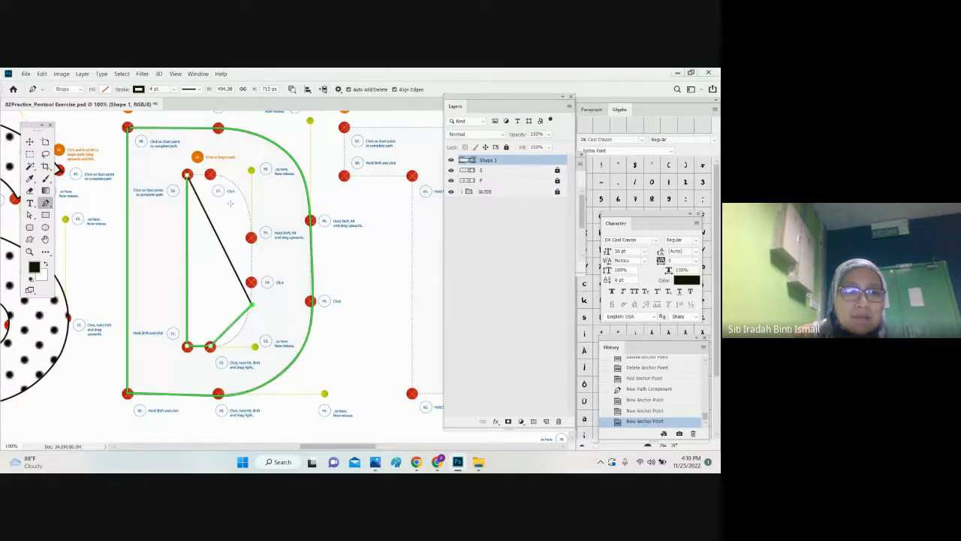
click(251, 237)
click(187, 175)
click(188, 174)
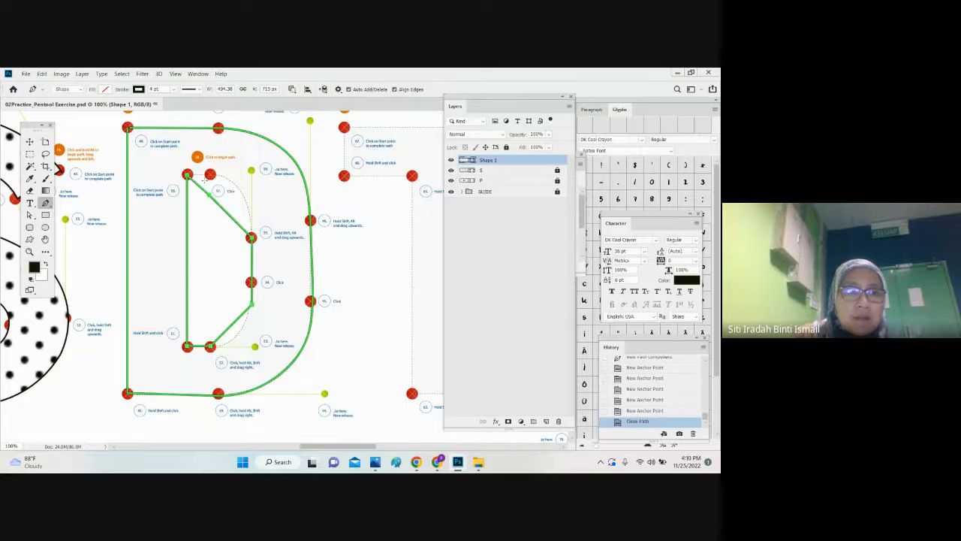
click(210, 175)
Step: Bend the upper-right and lower-right corners of the D's inner outline toward the guide with the Curvature Pen tool
right_click(47, 204)
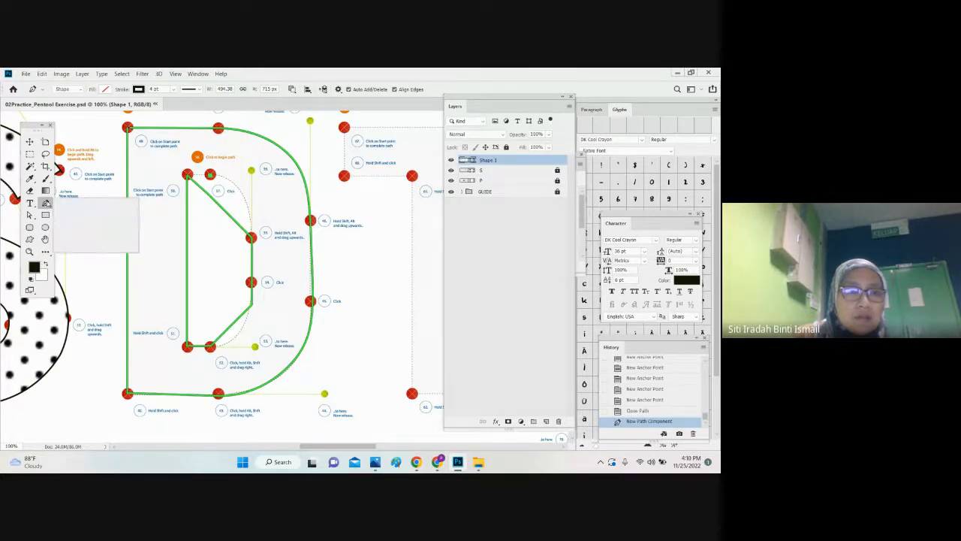
click(79, 220)
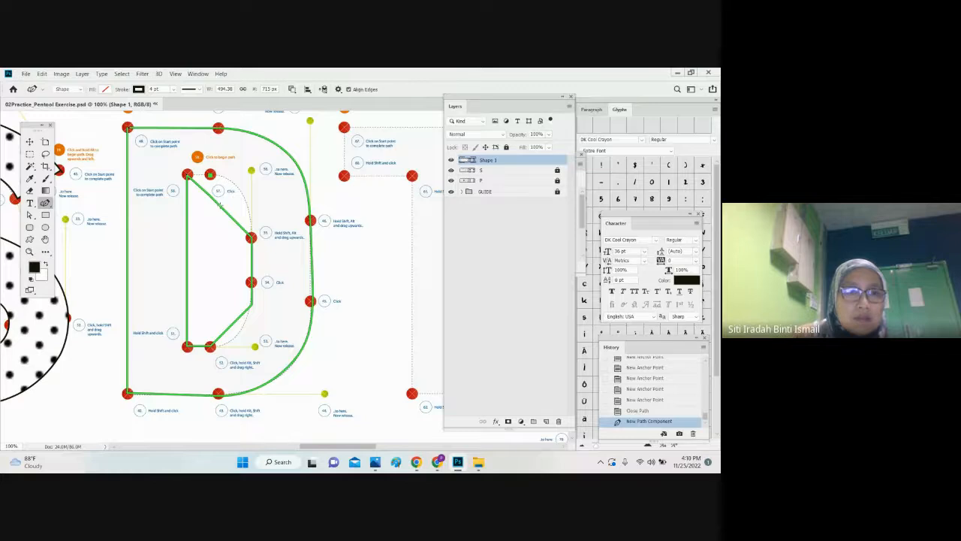
click(220, 192)
drag(218, 191, 231, 184)
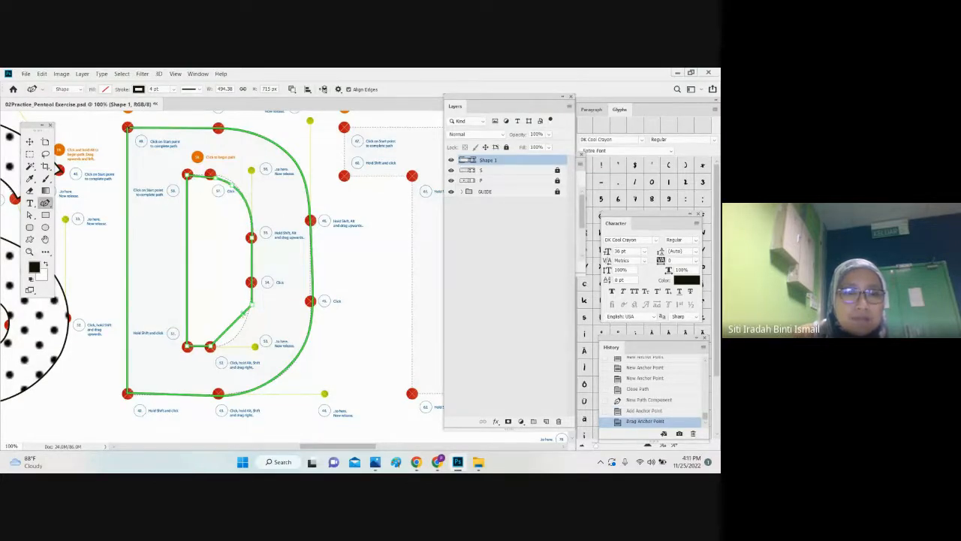
click(235, 333)
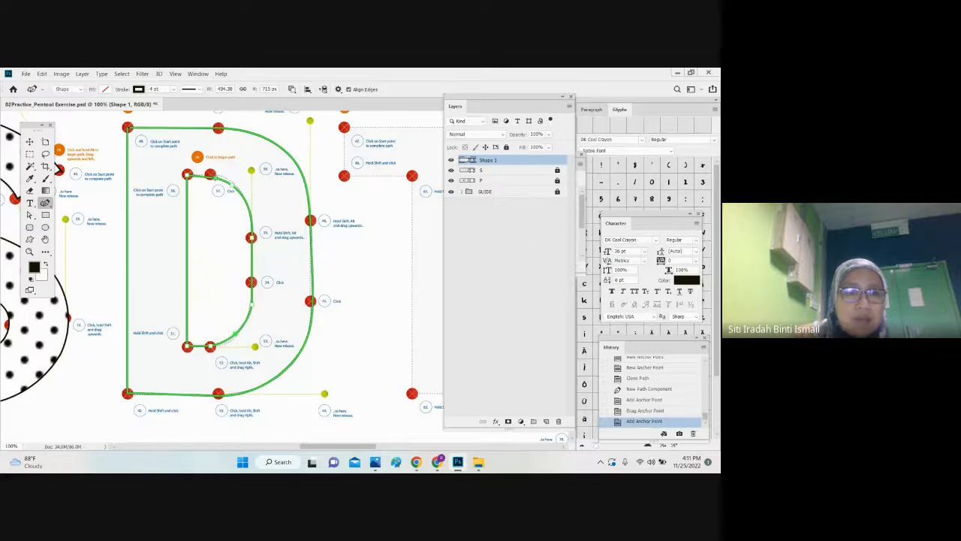
Step: Delete three extra anchors from the D's inner outline and pull its right side onto the guide with one new anchor
right_click(215, 178)
click(234, 183)
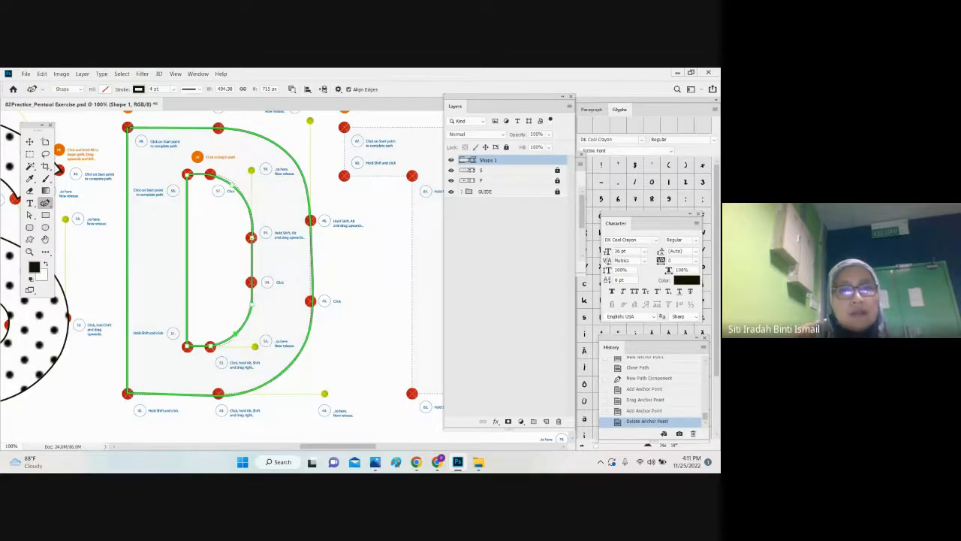
right_click(252, 236)
click(266, 234)
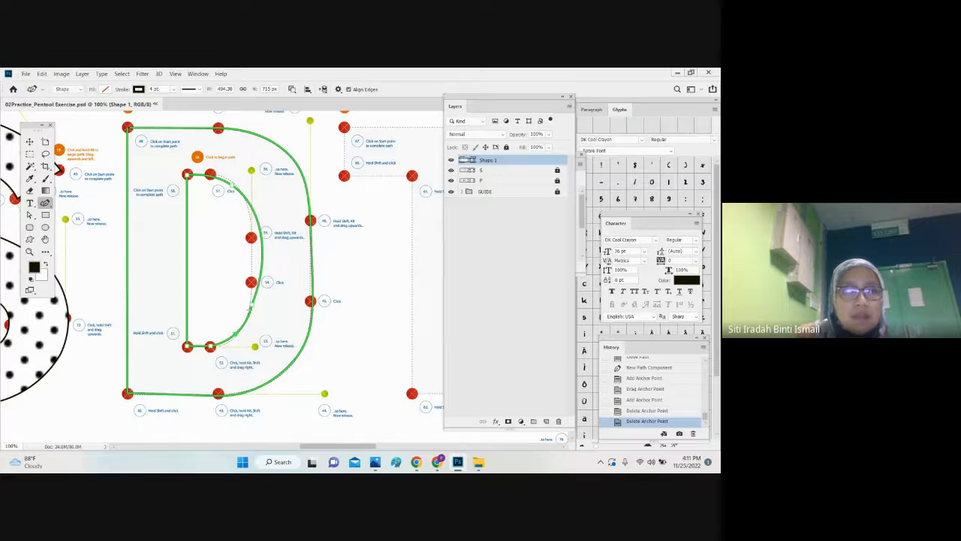
right_click(251, 308)
click(282, 87)
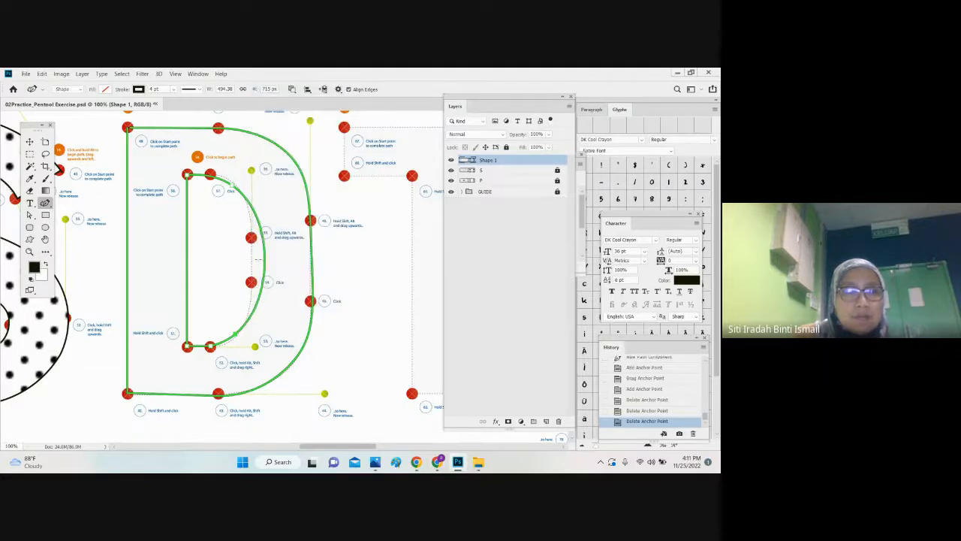
drag(258, 259, 256, 208)
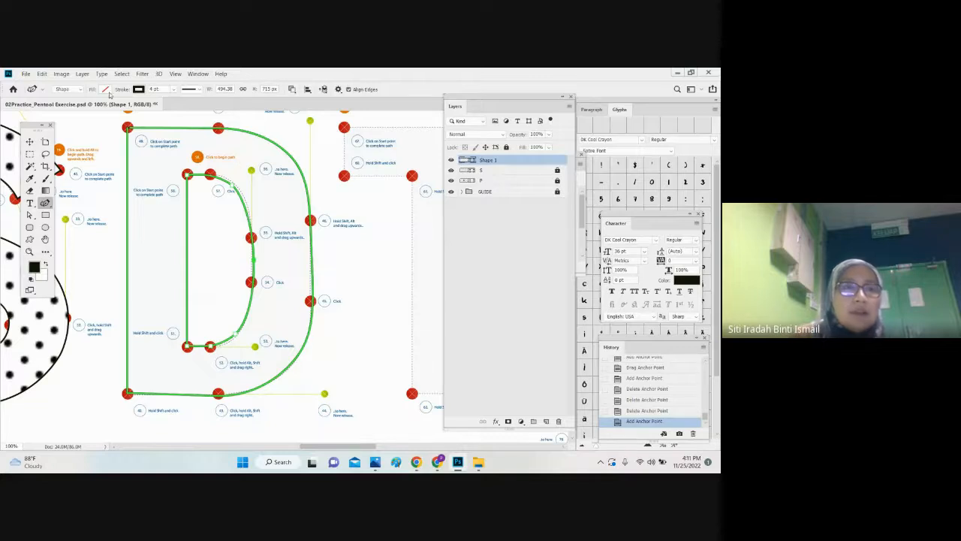
Step: Fill the D shape with a linear black-to-white gradient
click(106, 89)
click(88, 164)
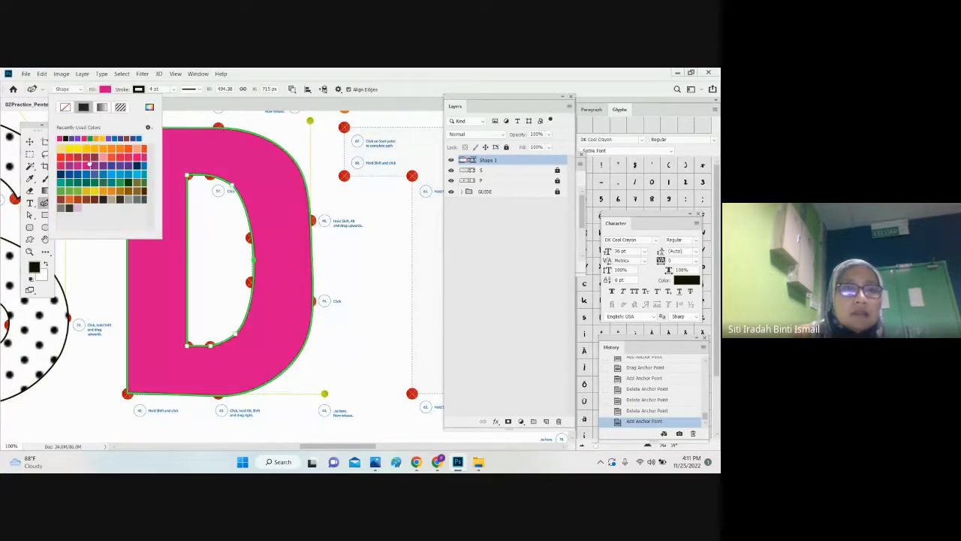
click(103, 108)
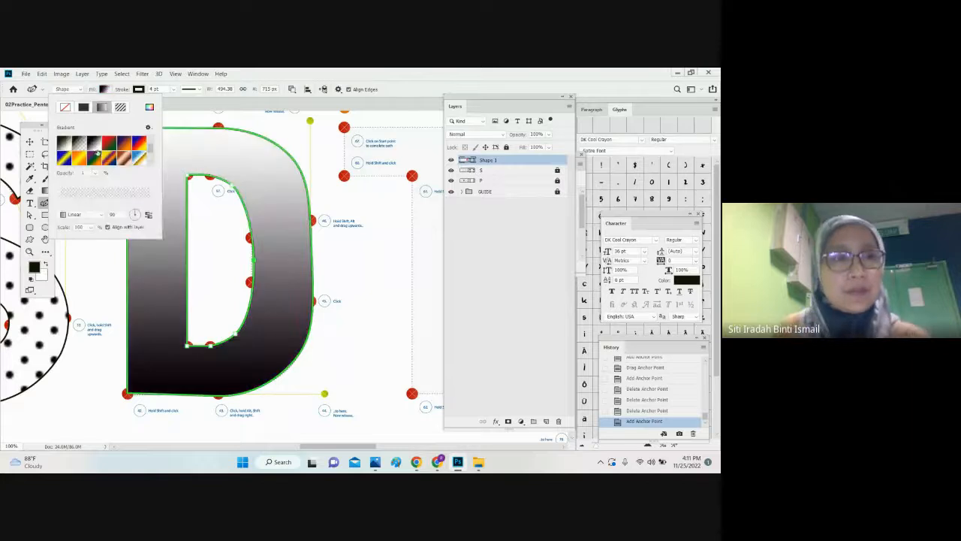
click(30, 141)
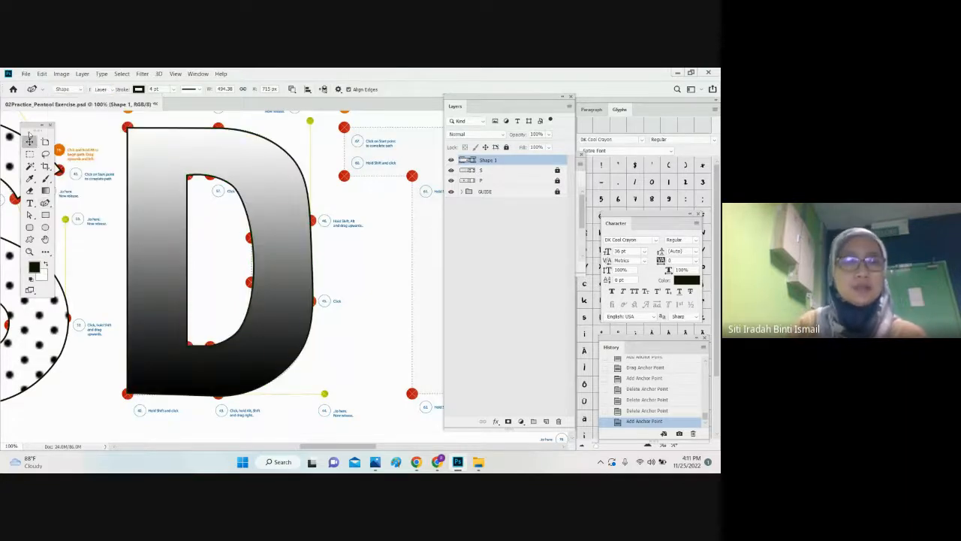
Step: Rename the traced D's layer from its default name to D
key(ctrl+minus)
key(ctrl+minus)
key(ctrl+minus)
key(ctrl+minus)
key(ctrl+minus)
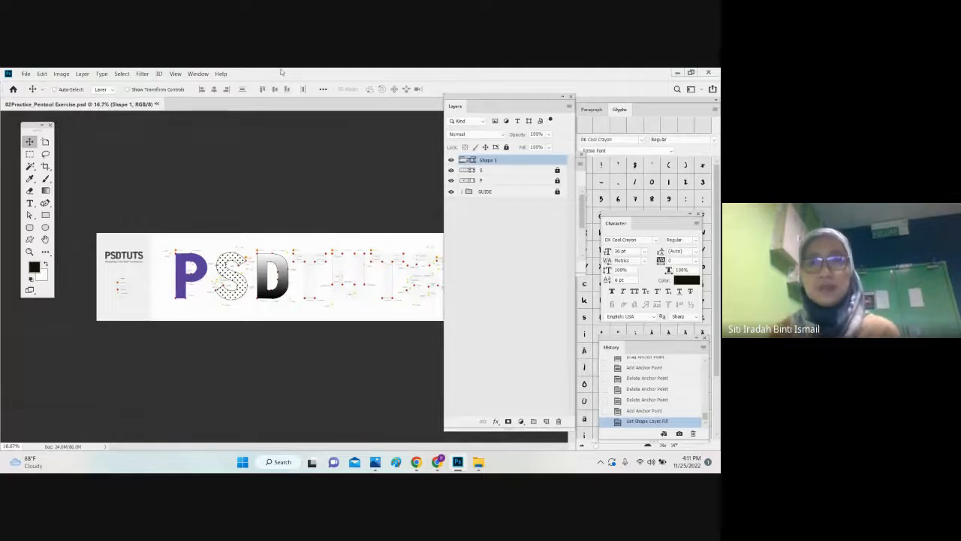
double_click(488, 160)
text(D)
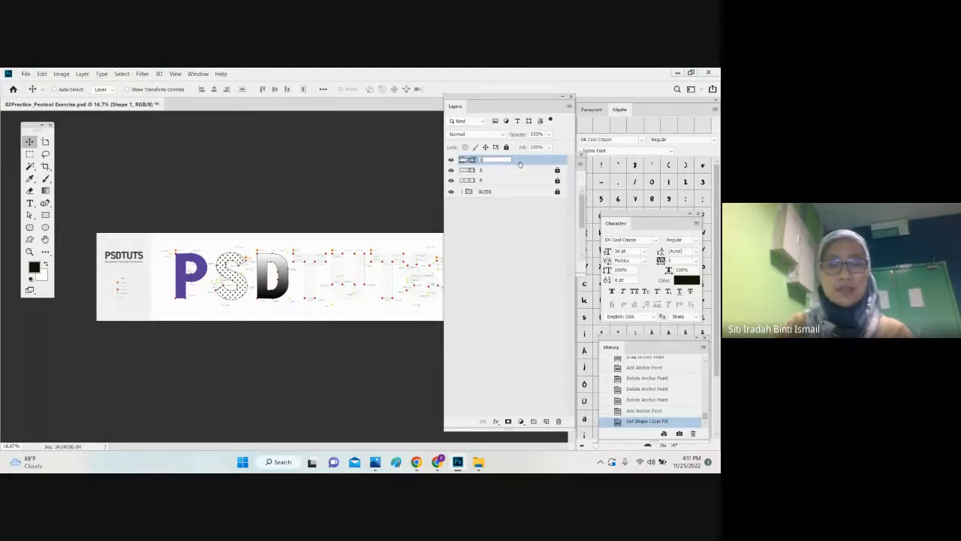
key(Return)
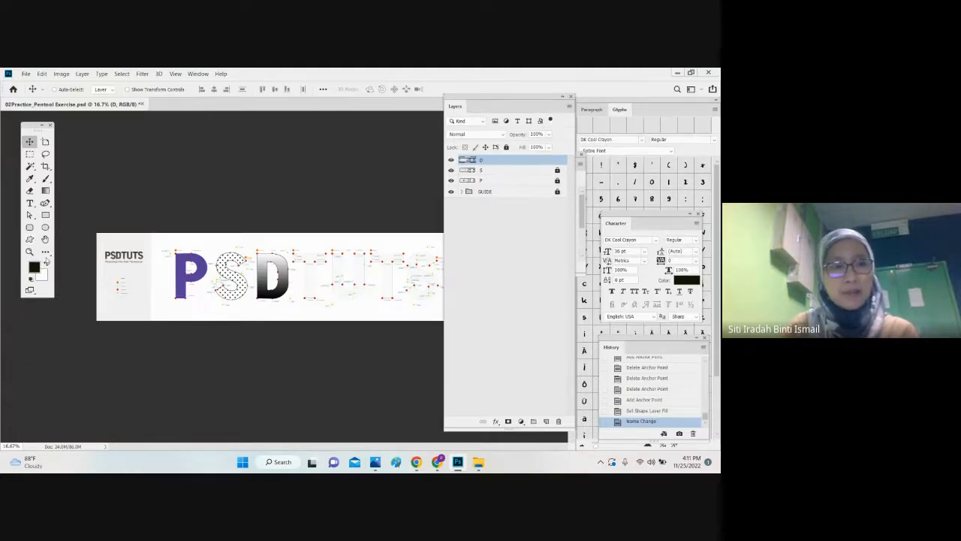
click(45, 238)
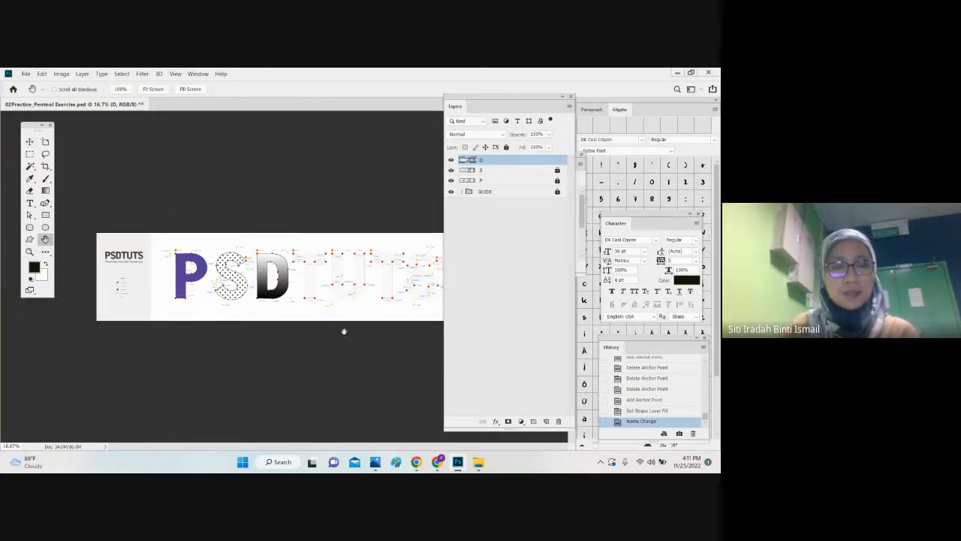
Step: Switch to the Lesson 02 PDF in Chrome and review the Part 2 Pen Tool instructions, highlighting the layer-renaming step
click(437, 462)
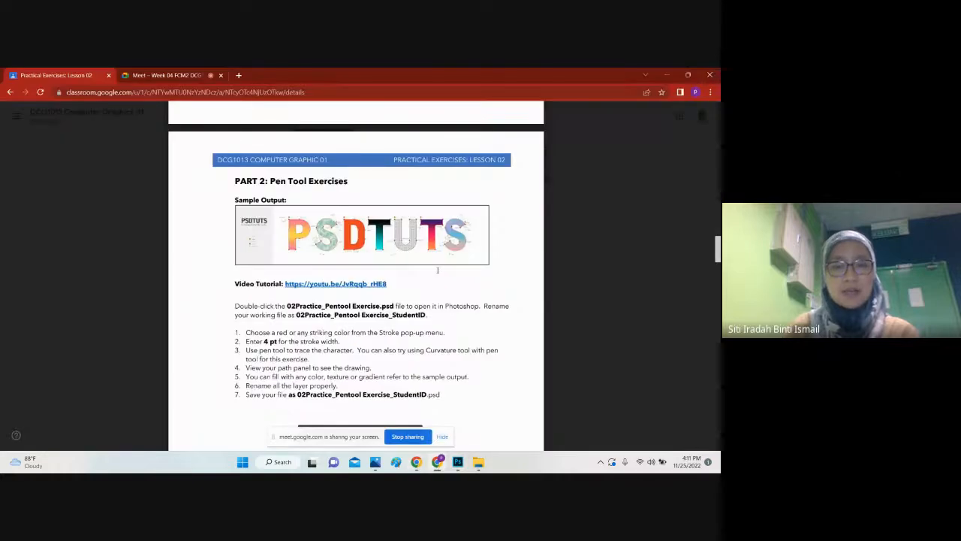
drag(235, 306, 461, 305)
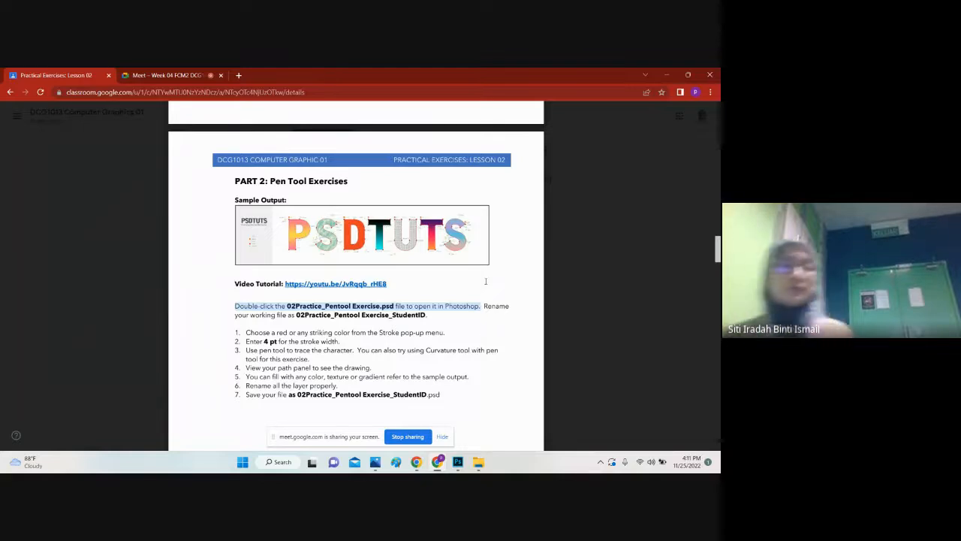
scroll(412, 351, down, 2)
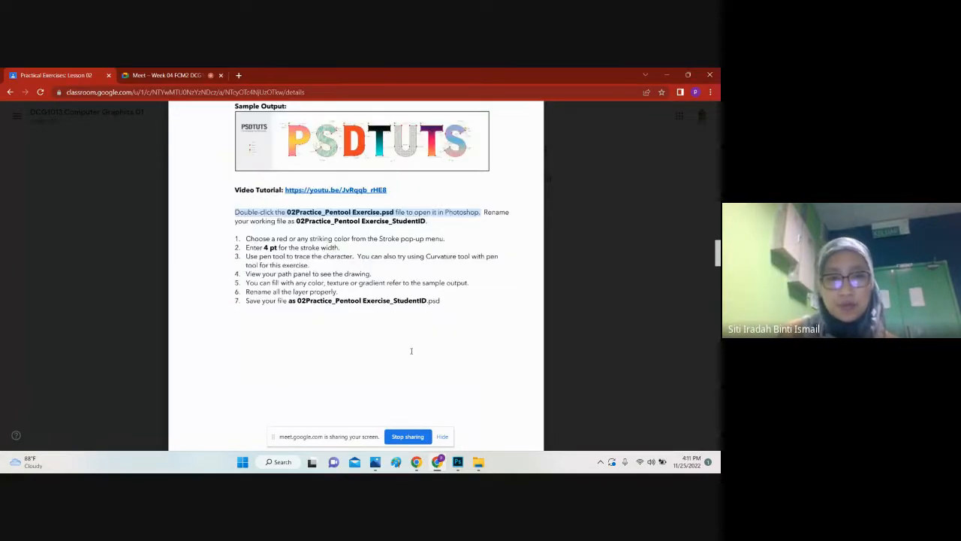
drag(297, 300, 423, 311)
drag(246, 291, 339, 292)
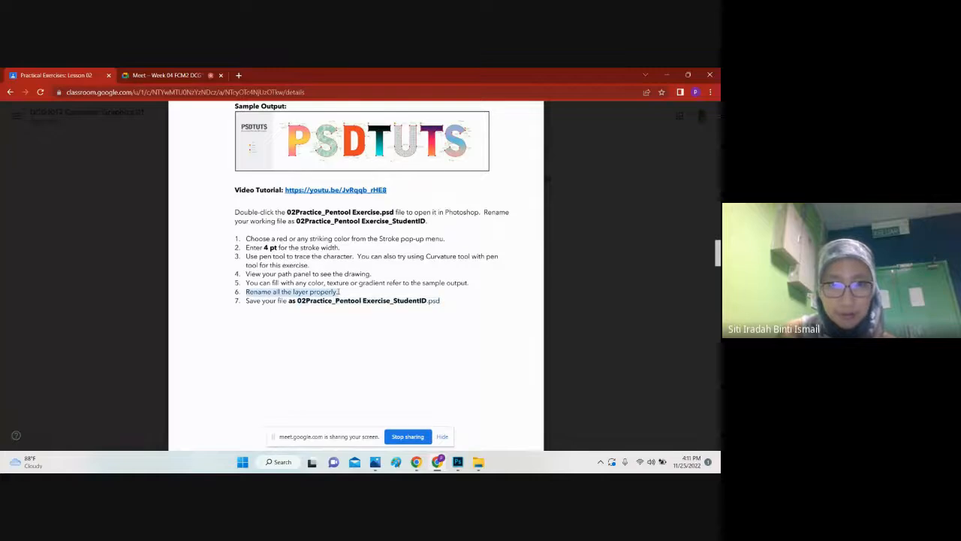
key(ctrl+plus)
key(ctrl+plus)
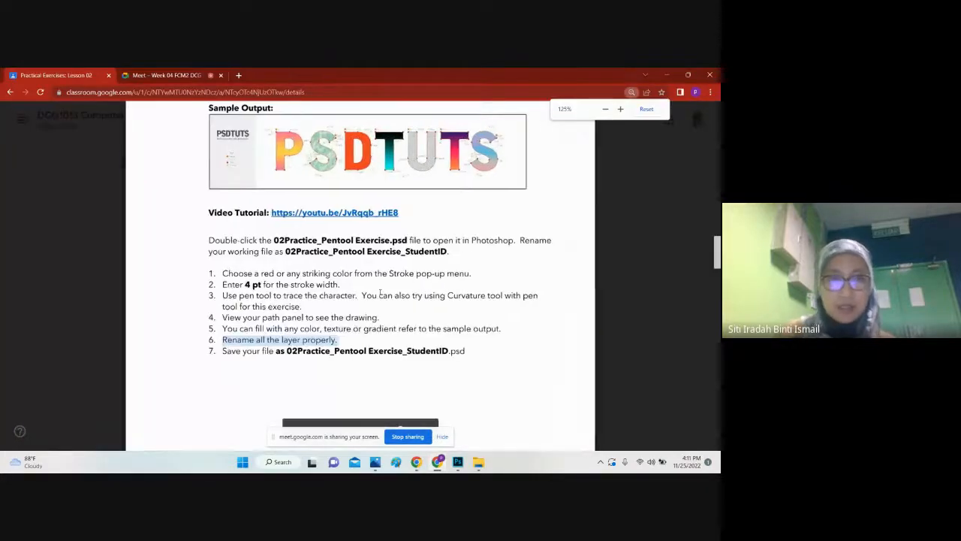
Step: Read through Part 3 on the Curvature tool, covering the kingfisher sample output, file setup and path-drawing instructions
scroll(380, 294, down, 8)
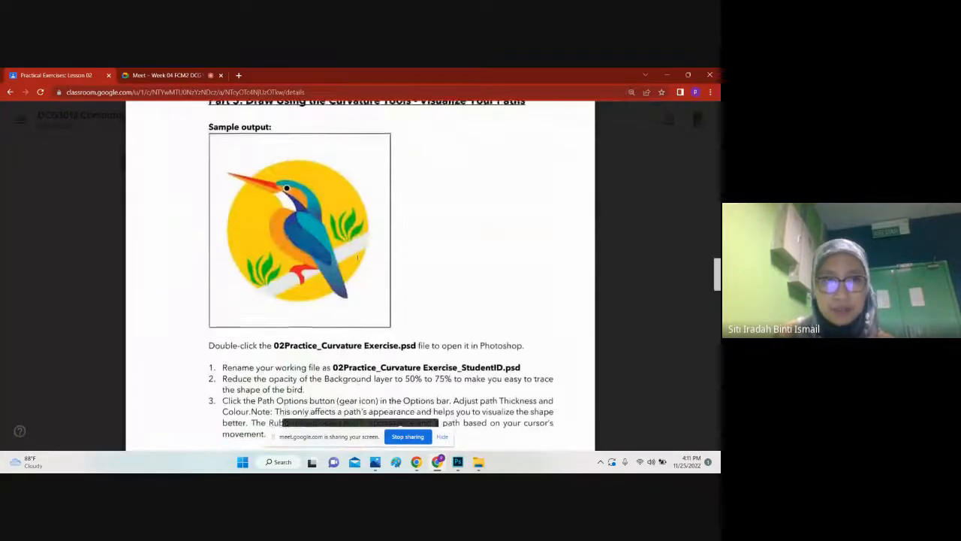
scroll(358, 257, up, 2)
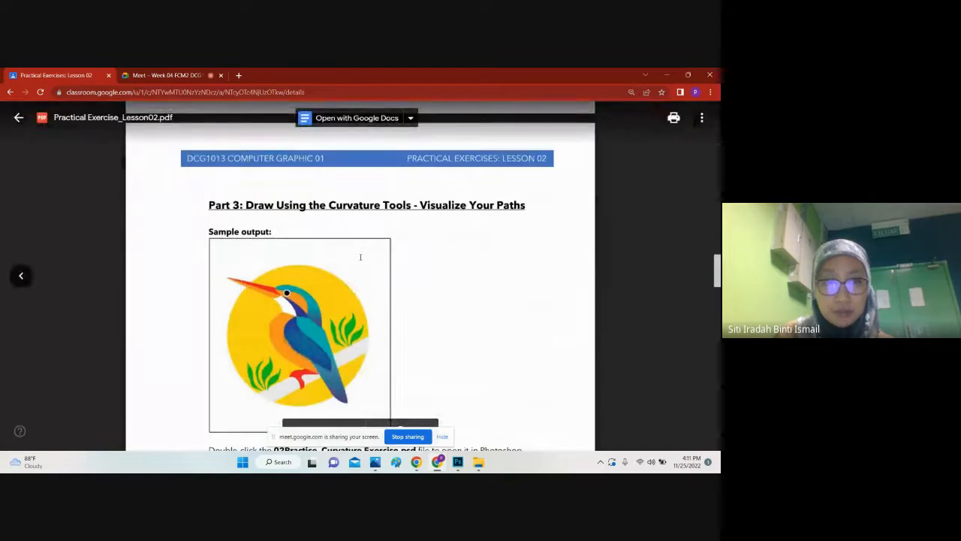
scroll(360, 257, down, 3)
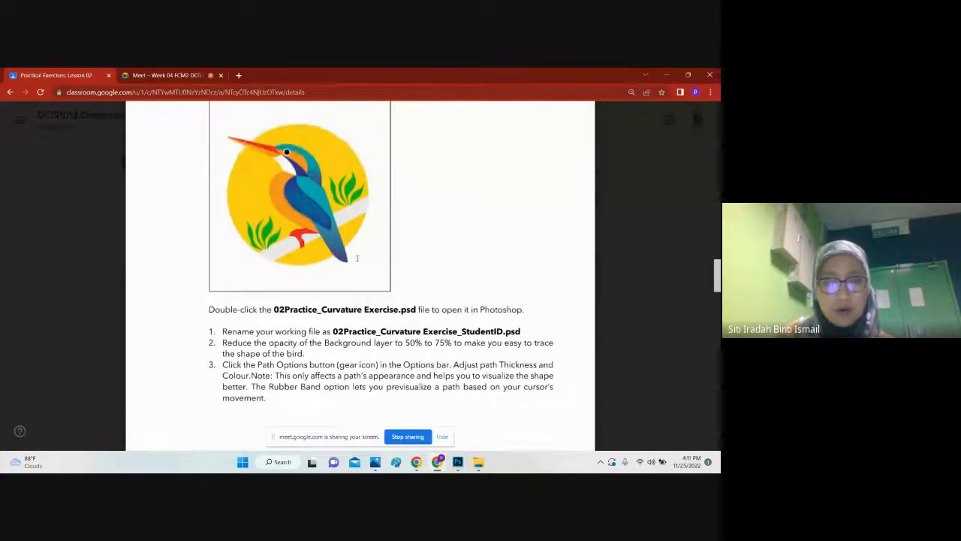
scroll(357, 259, up, 1)
scroll(353, 268, up, 2)
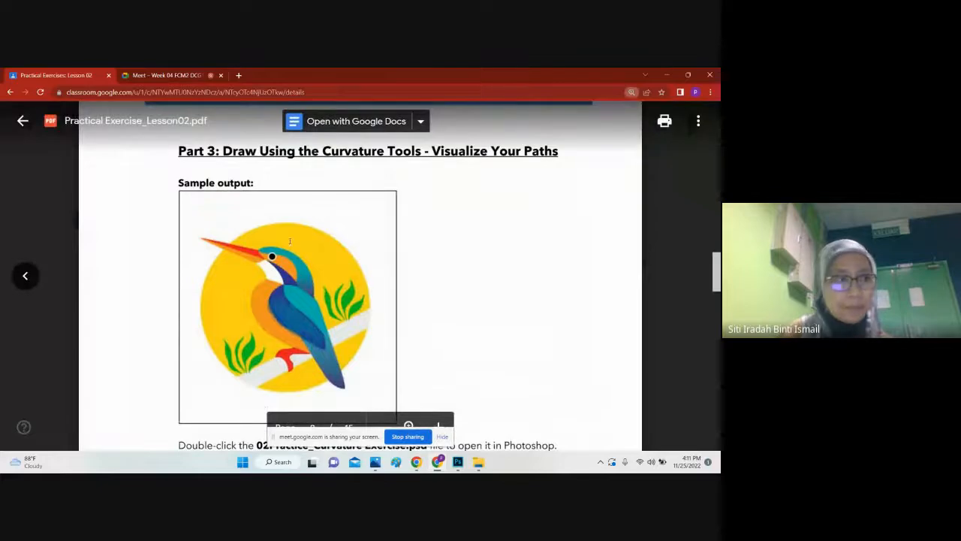
scroll(301, 236, down, 6)
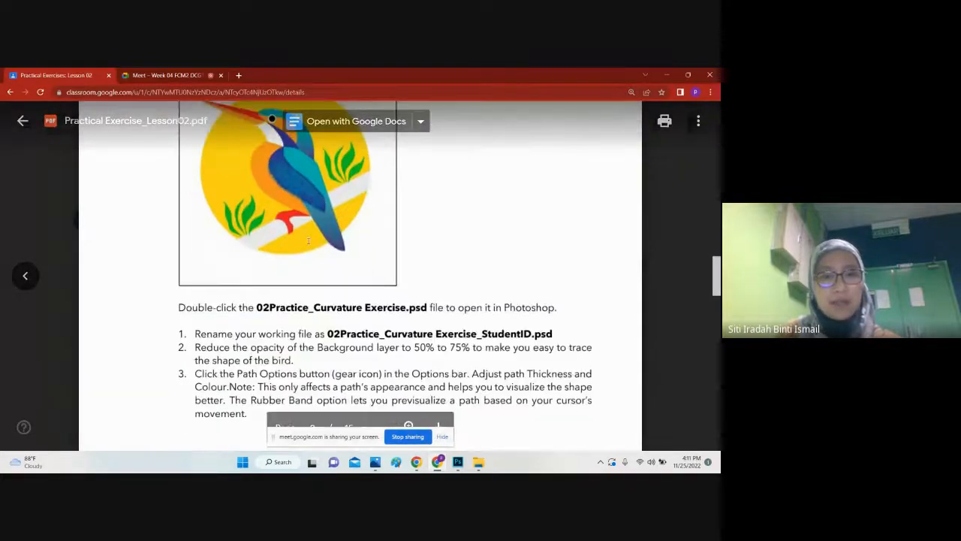
scroll(310, 239, down, 10)
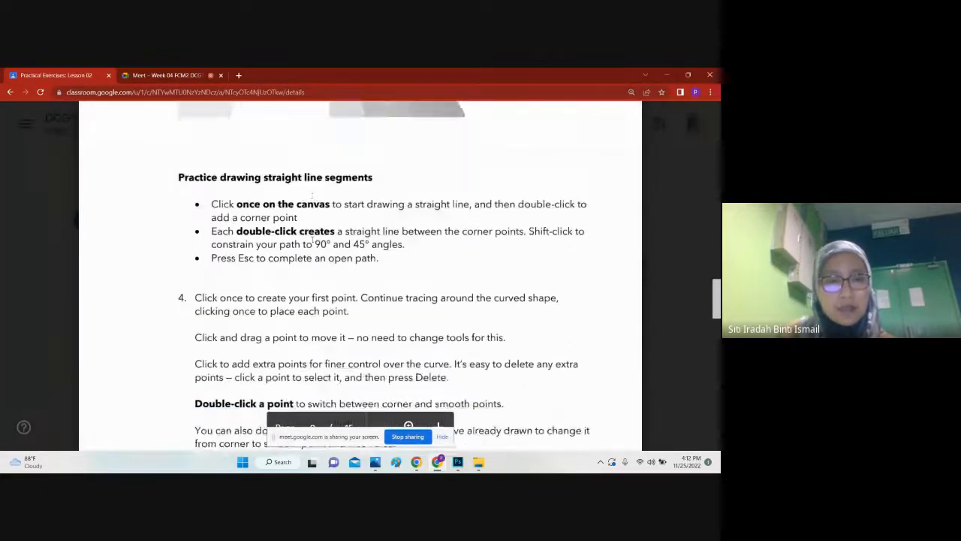
scroll(314, 239, down, 10)
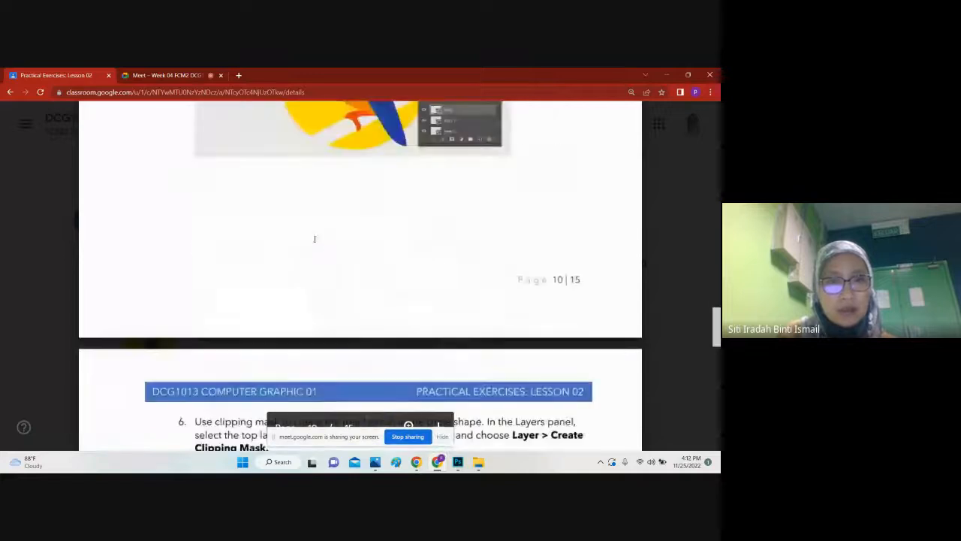
Step: Examine the Part 3 instructions on adding colour to shapes and using a clipping mask for the branch in the circle
scroll(315, 238, up, 4)
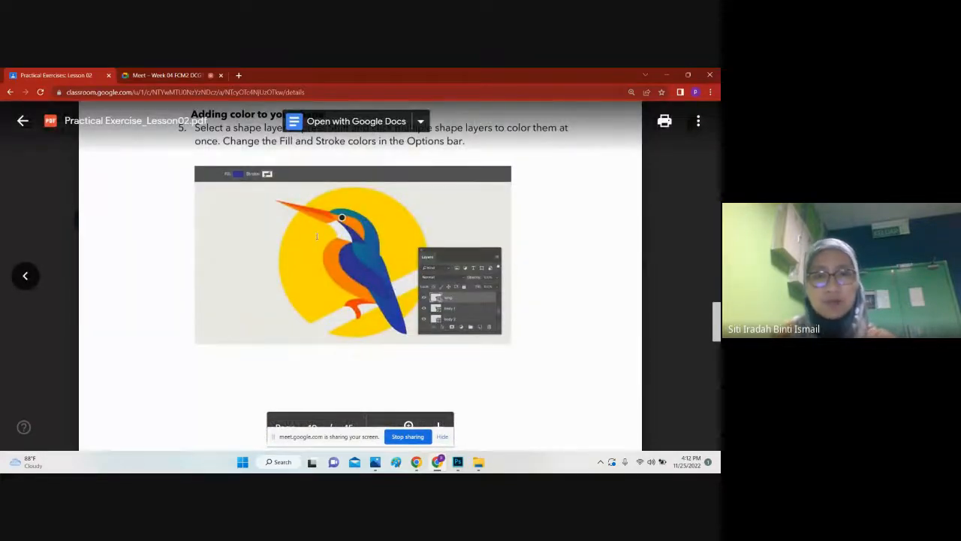
scroll(360, 277, up, 1)
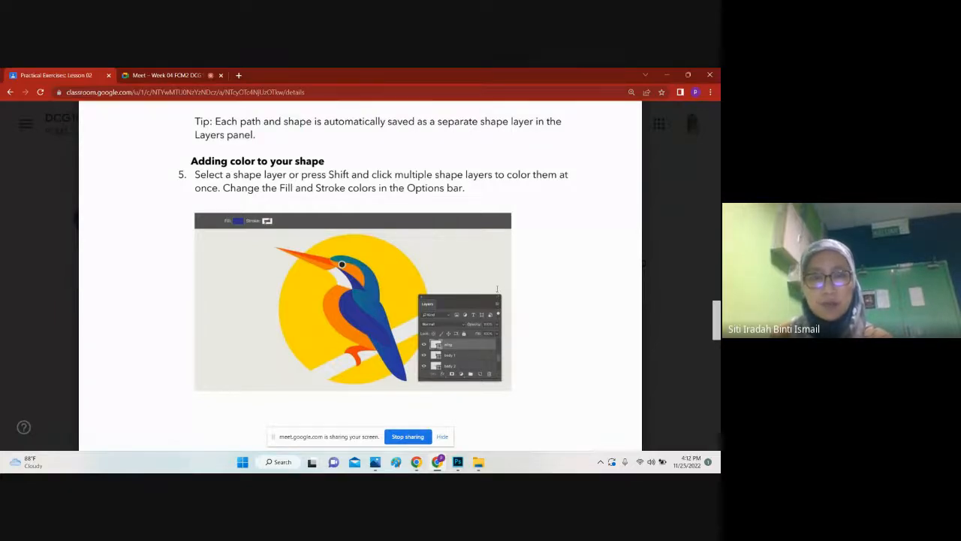
scroll(497, 293, down, 5)
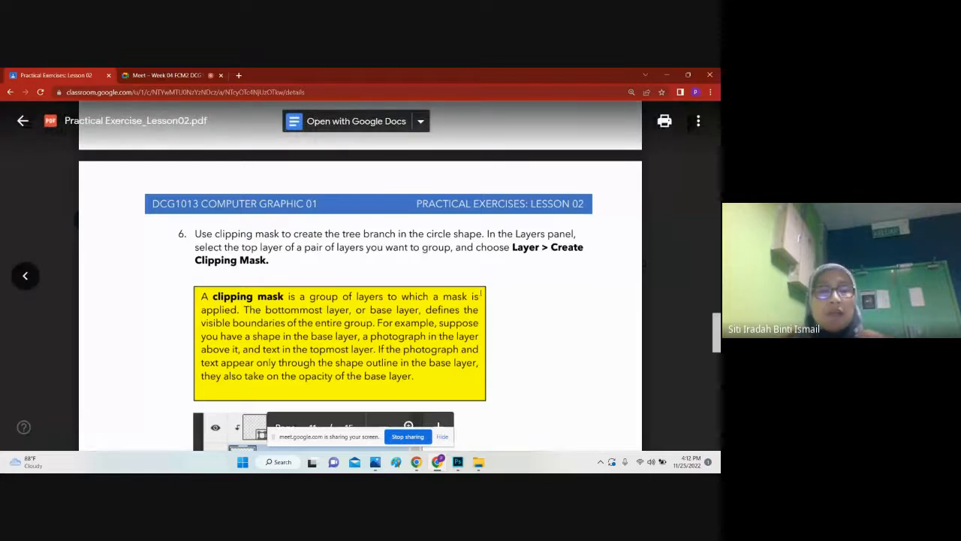
scroll(481, 293, down, 3)
scroll(391, 250, up, 3)
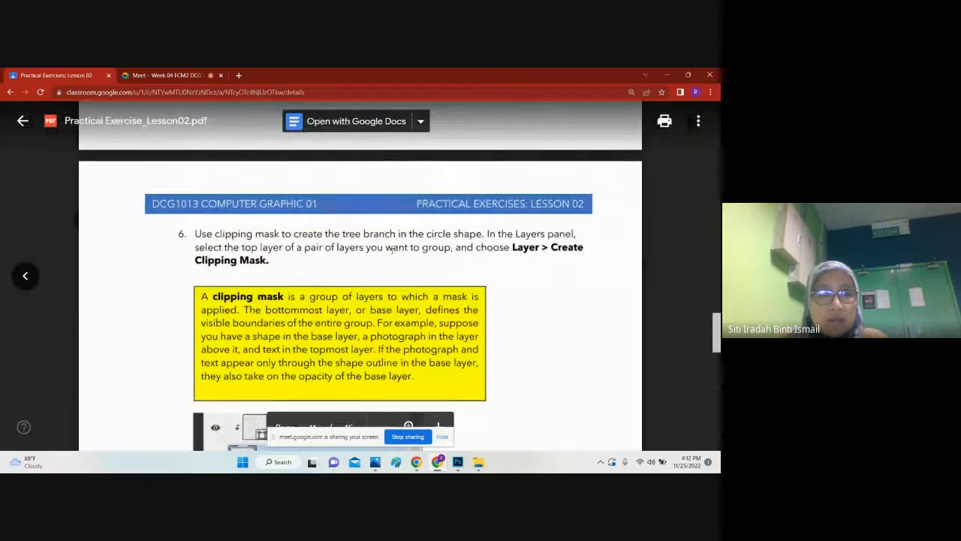
scroll(391, 250, down, 1)
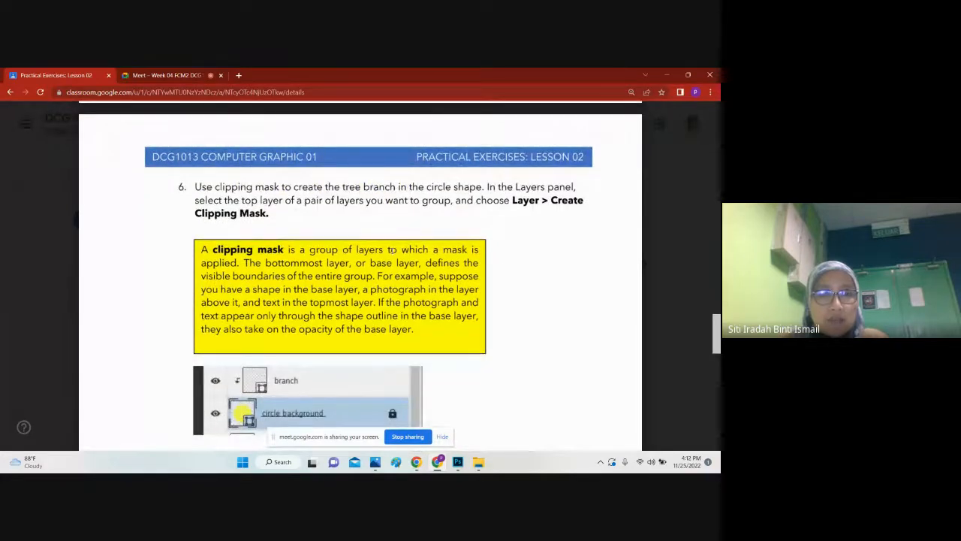
scroll(347, 294, down, 2)
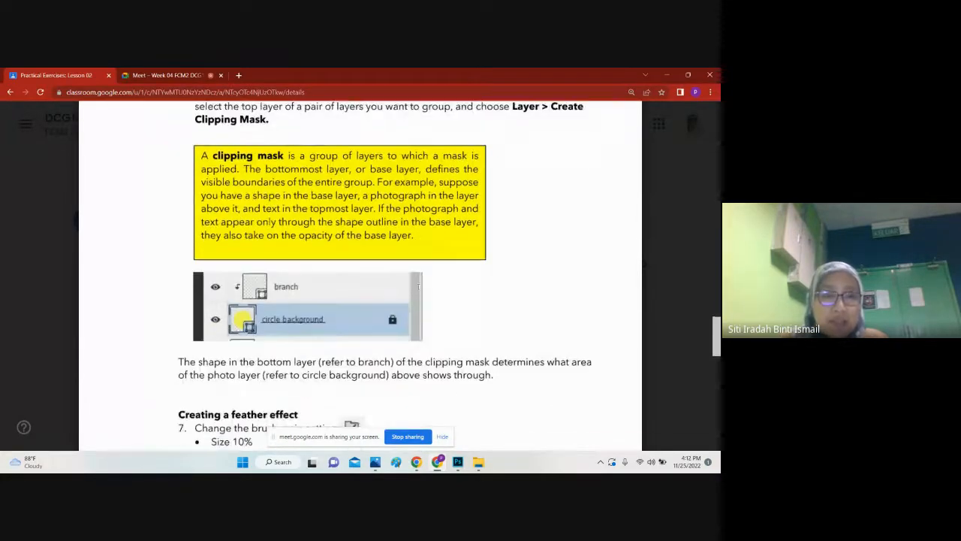
scroll(346, 293, down, 3)
scroll(347, 294, up, 5)
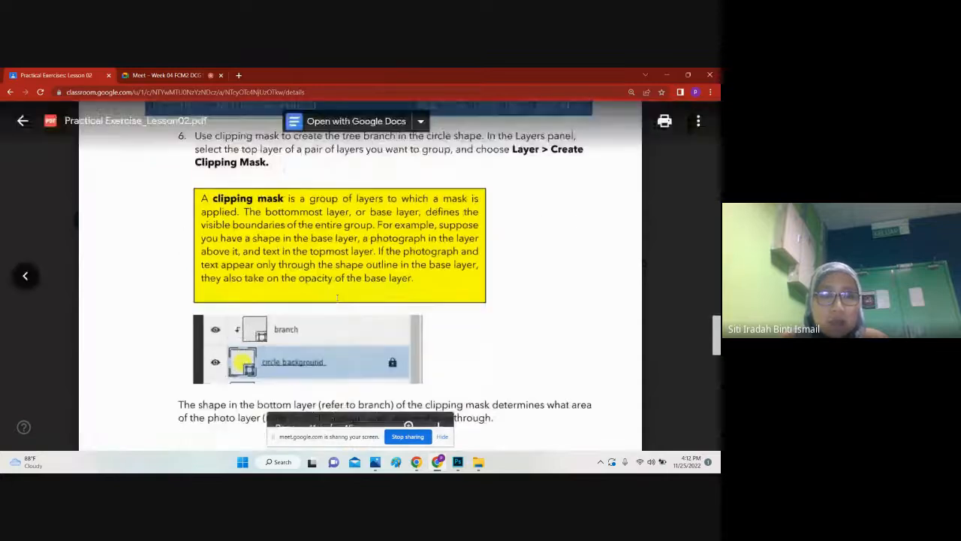
scroll(369, 339, up, 10)
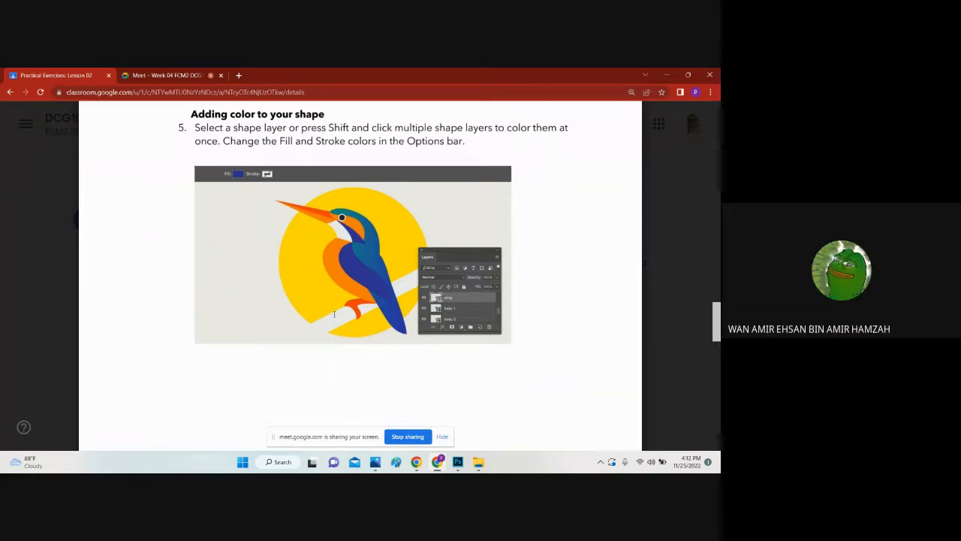
click(458, 462)
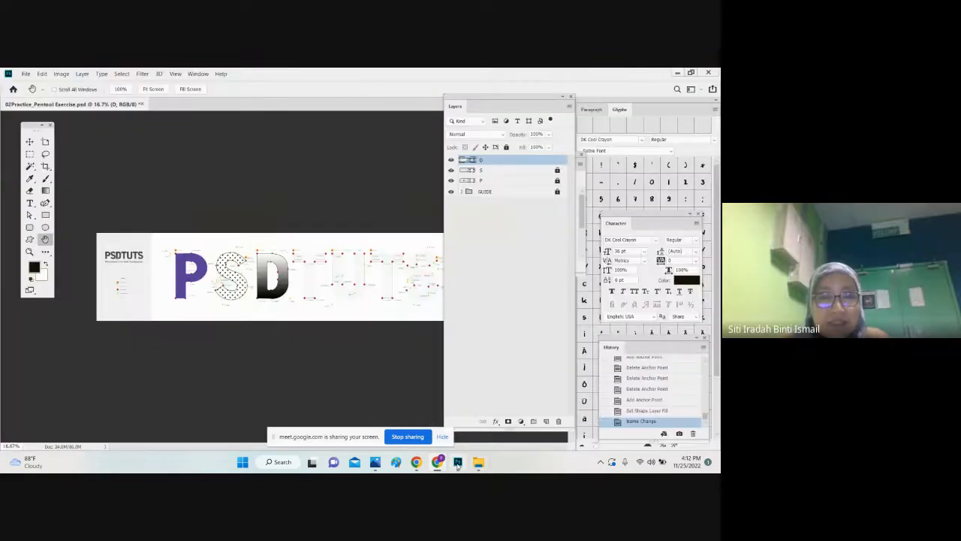
click(438, 462)
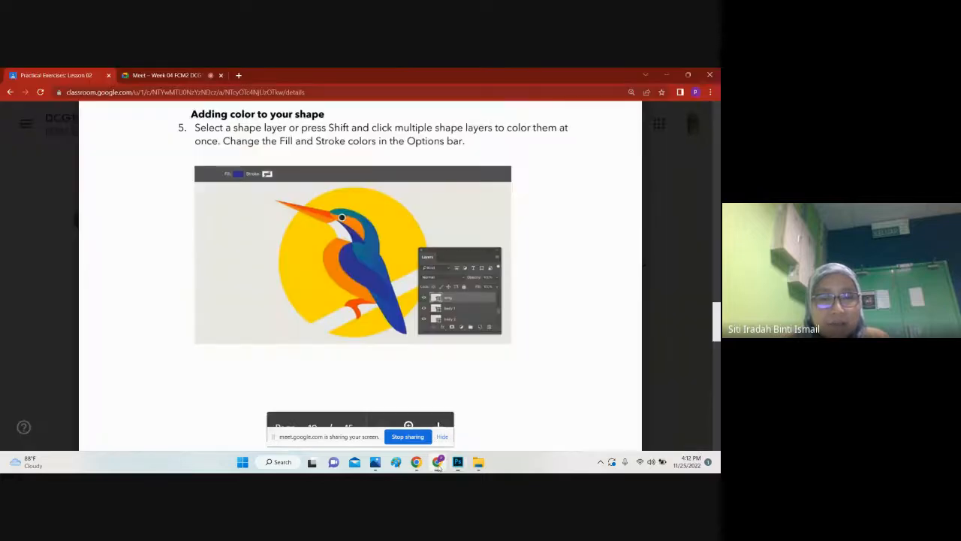
click(436, 462)
click(435, 462)
click(171, 75)
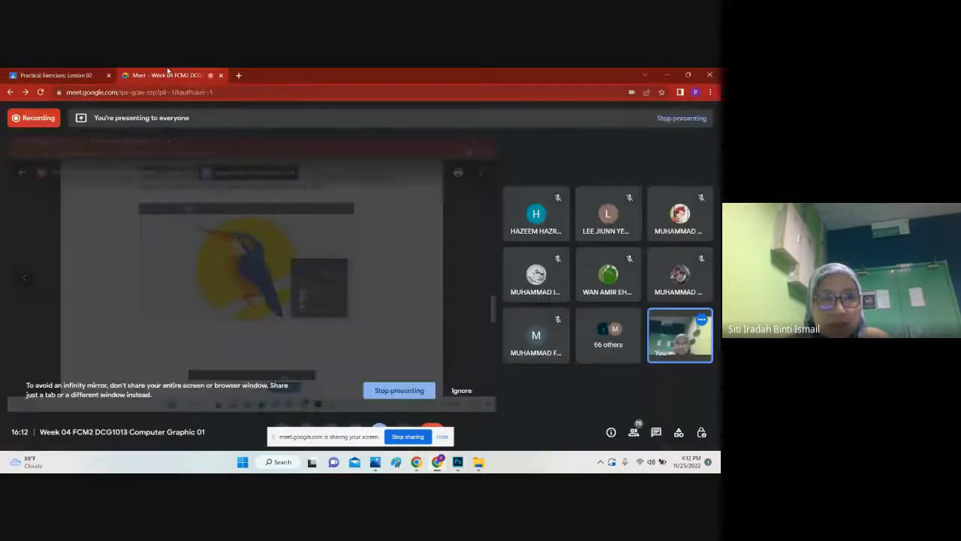
Step: Switch to Photoshop and create a 932 x 298 px RGB document at 72 pixels/inch with a white background
click(455, 462)
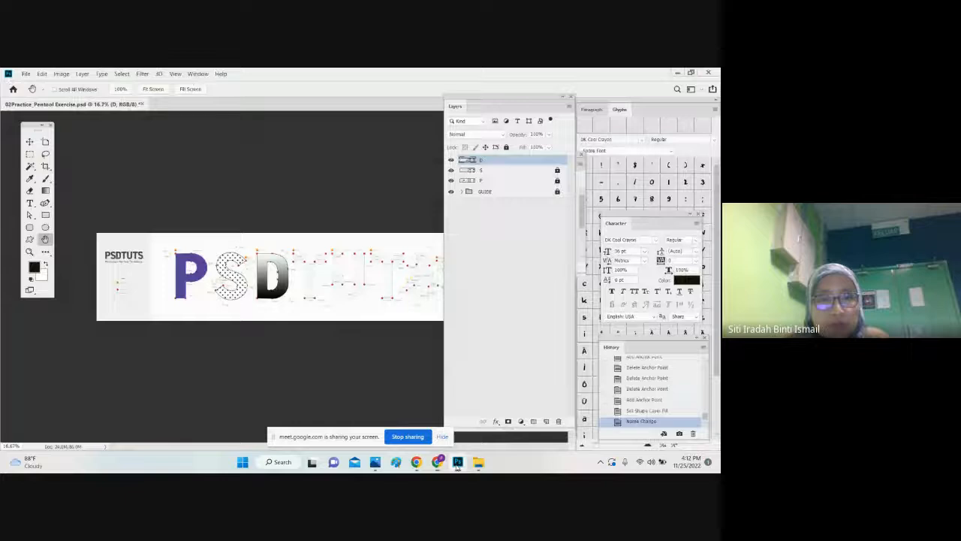
click(26, 73)
click(30, 84)
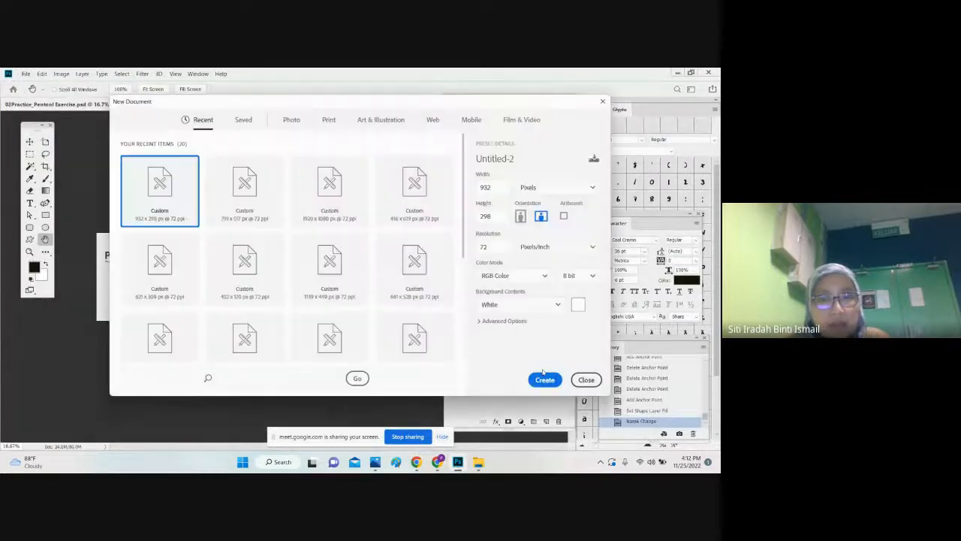
click(545, 379)
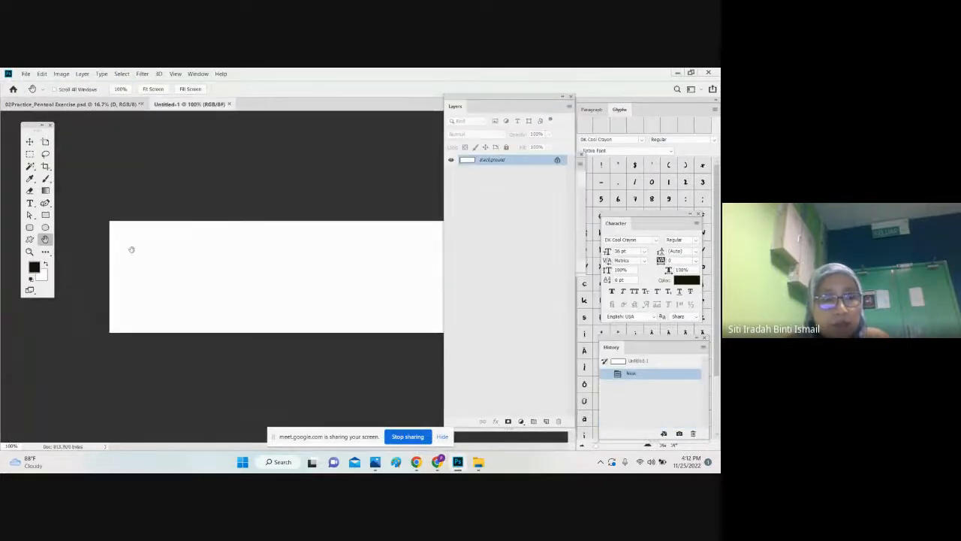
click(25, 74)
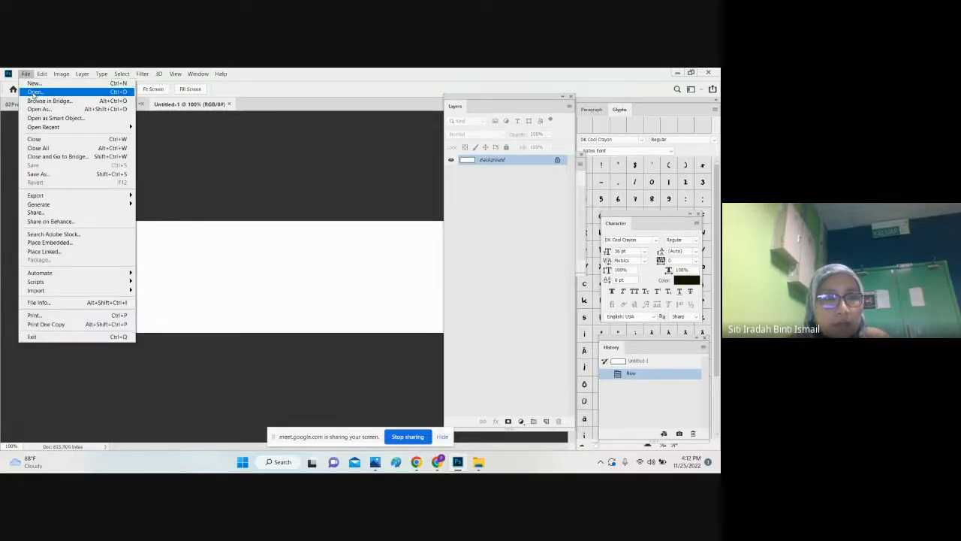
click(33, 92)
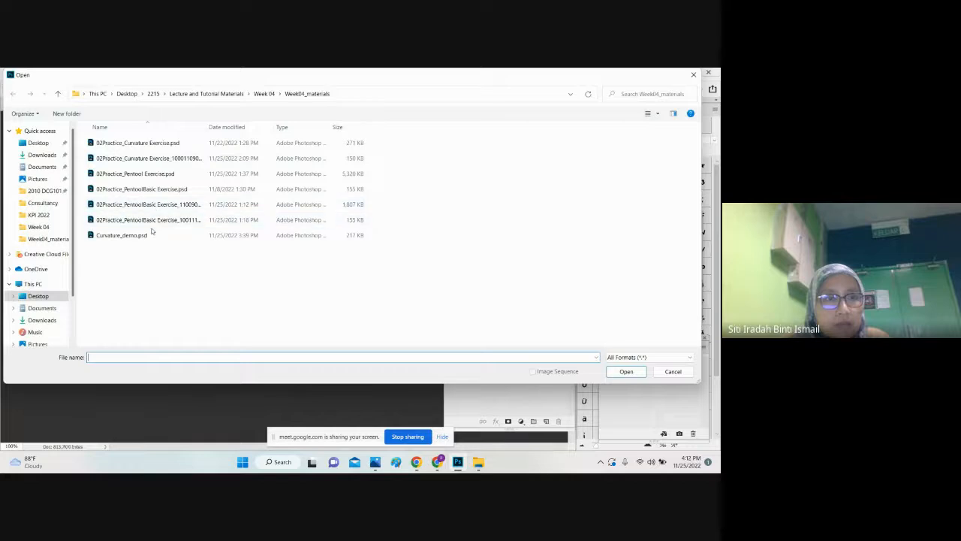
double_click(135, 174)
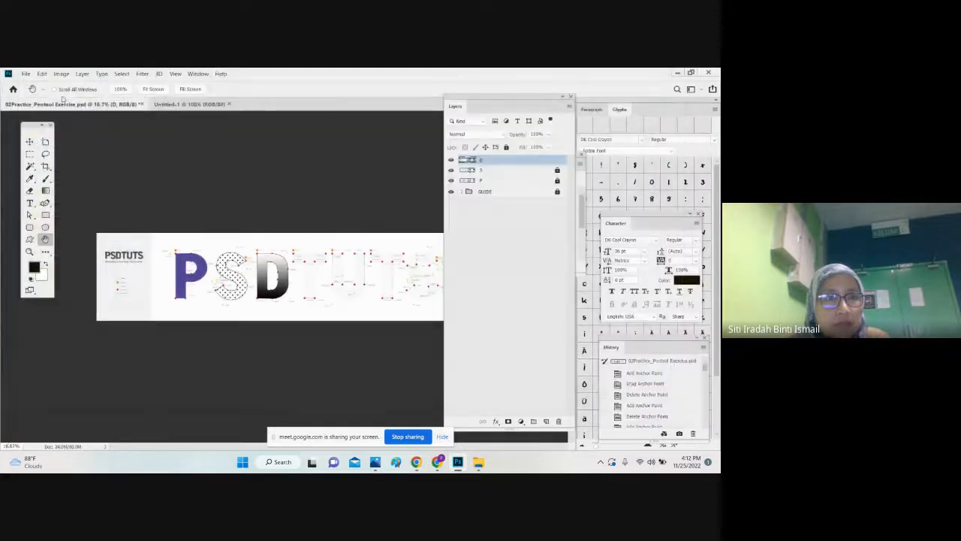
Step: Open Curvature_demo.psd from the Week04_materials folder
click(26, 74)
click(33, 91)
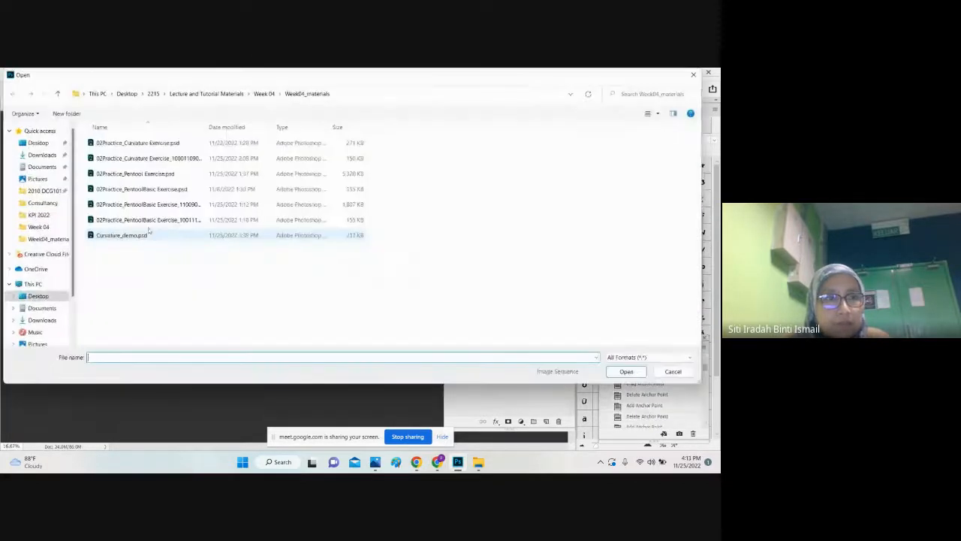
click(148, 219)
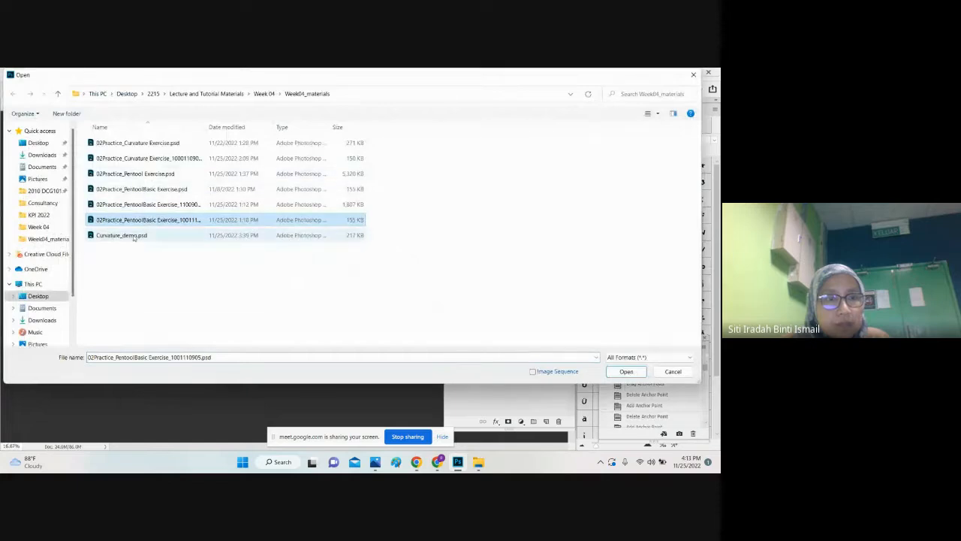
double_click(147, 235)
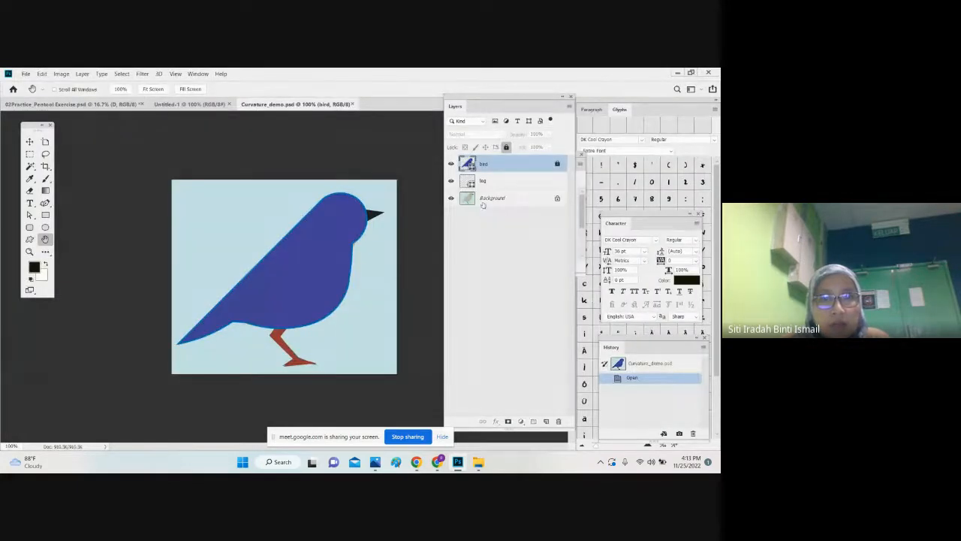
Step: Delete the Background layer and group the bird and leg layers together
click(486, 201)
key(Delete)
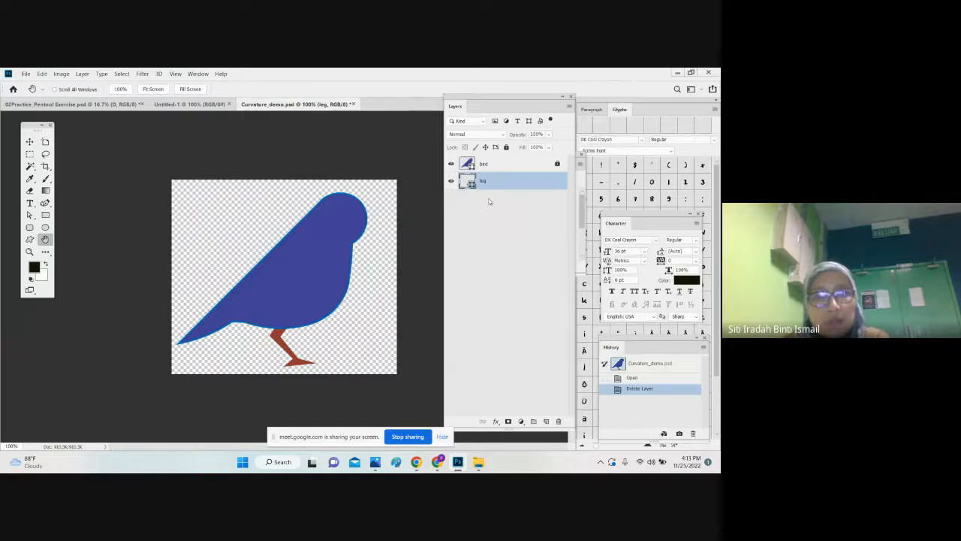
shift+click(496, 167)
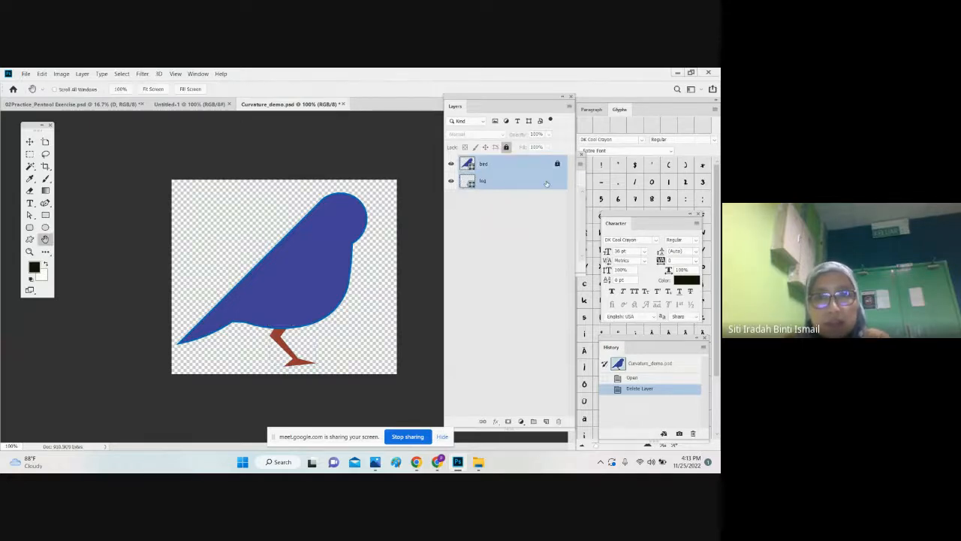
ctrl+click(555, 184)
click(560, 184)
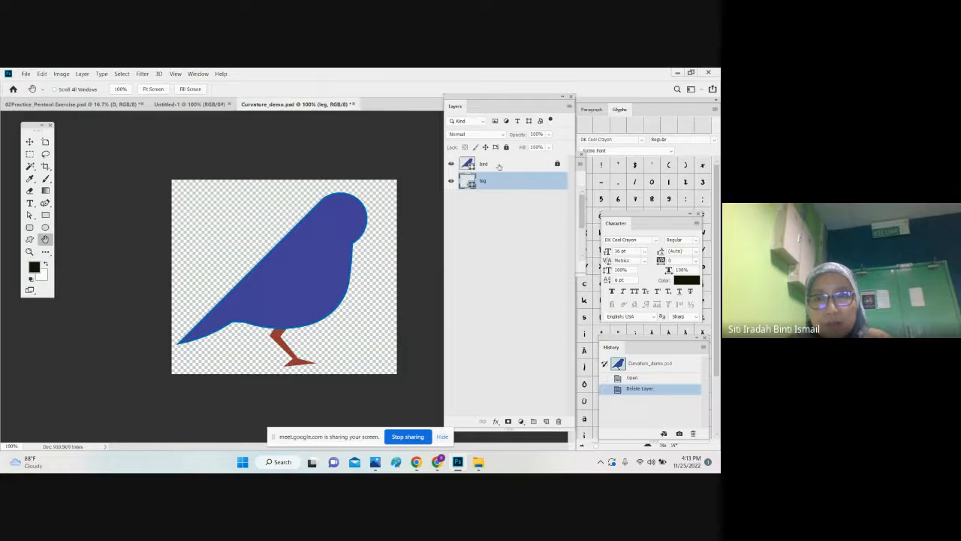
shift+click(499, 166)
click(534, 422)
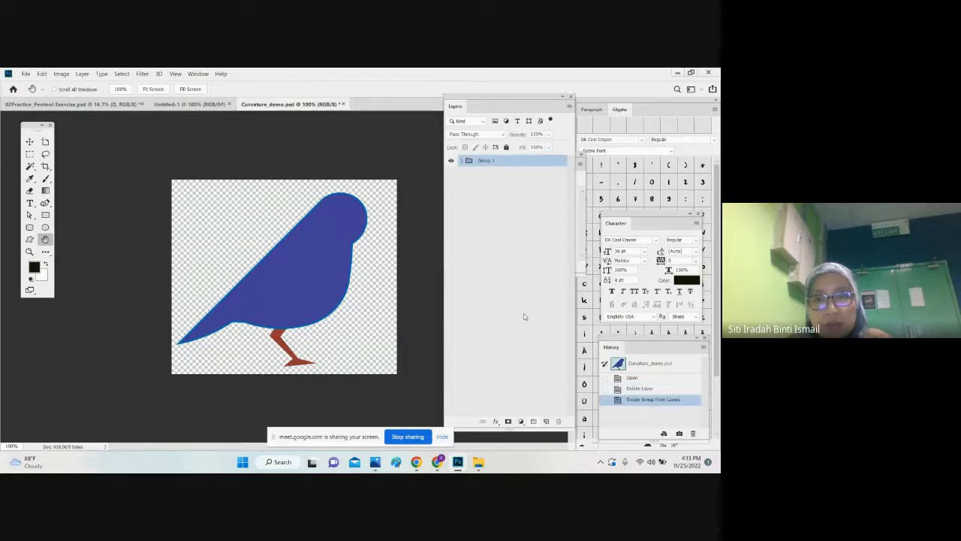
Step: Rename the new layer group as bIRD and add an empty layer above it, ready for the Ellipse tool
double_click(486, 160)
text(biRD)
key(Return)
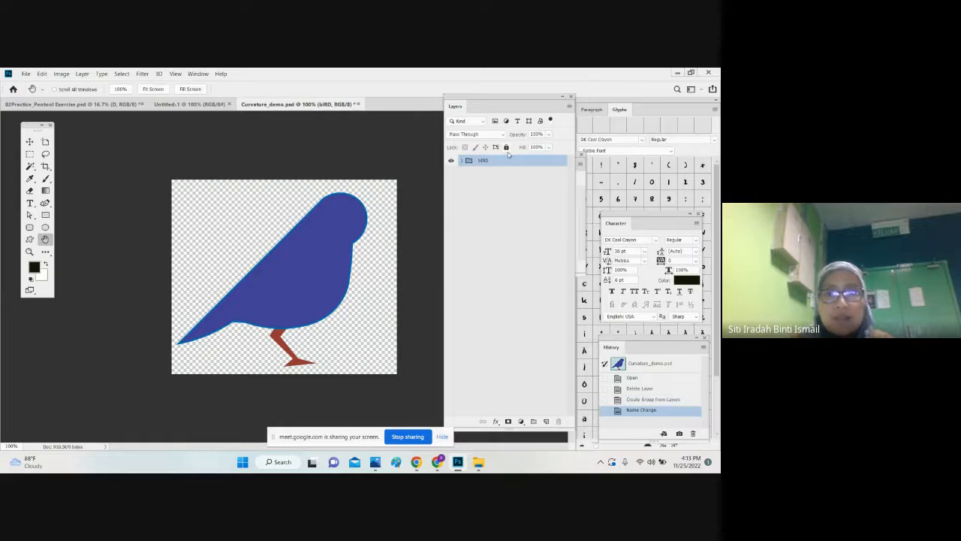
click(546, 422)
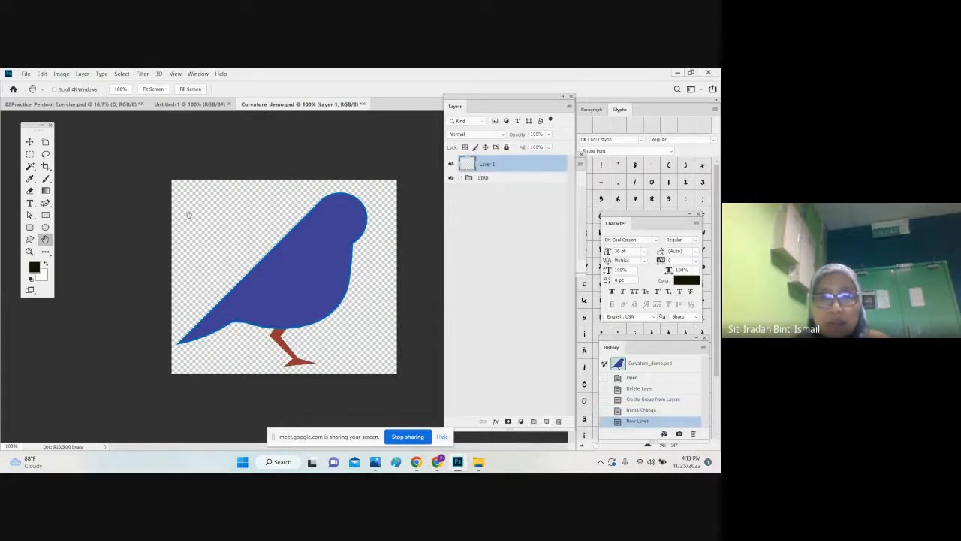
click(45, 227)
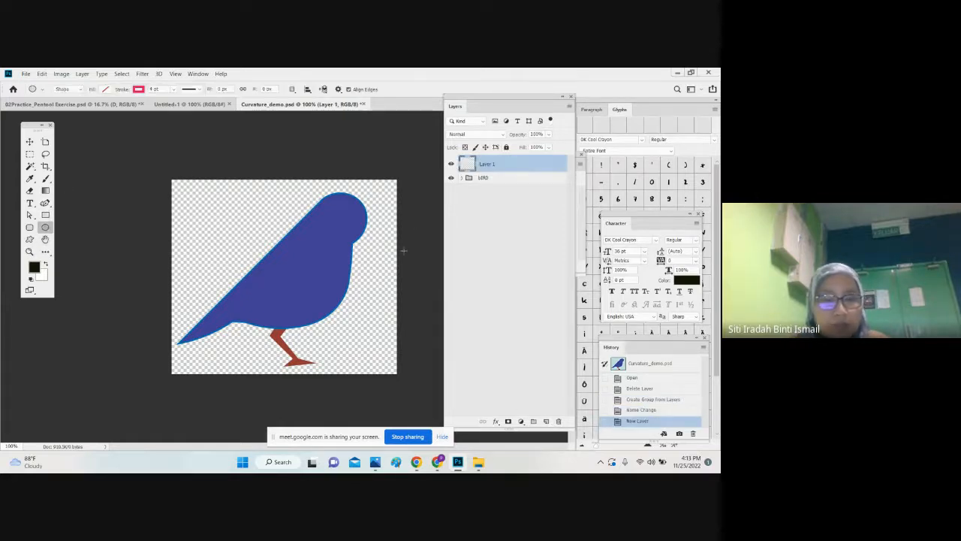
Step: Expand the bird group, select both the bird and leg layers, and unlock the bird layer
click(483, 180)
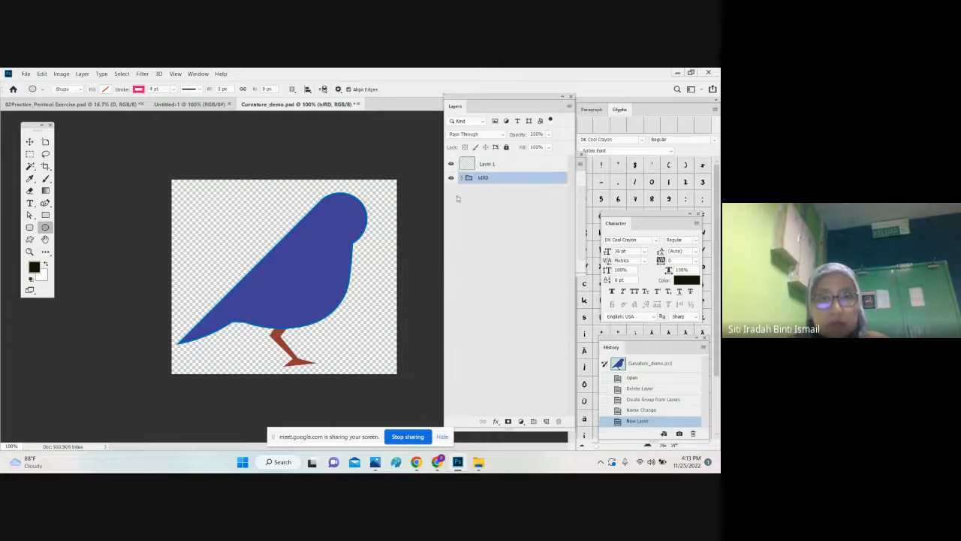
click(462, 178)
click(459, 192)
shift+click(454, 209)
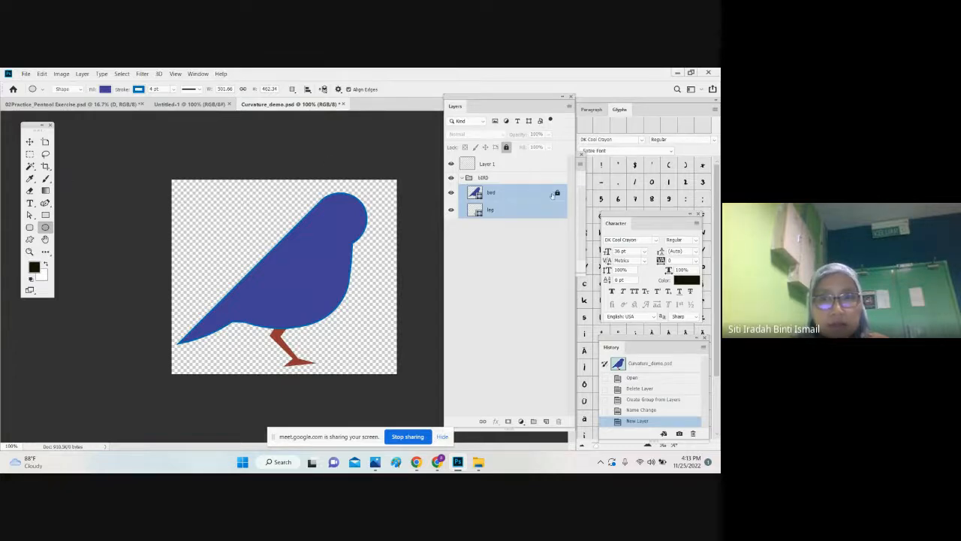
click(555, 194)
Step: Scale the bird and leg together to about 70% and reposition them near the middle of the canvas
shift+click(510, 216)
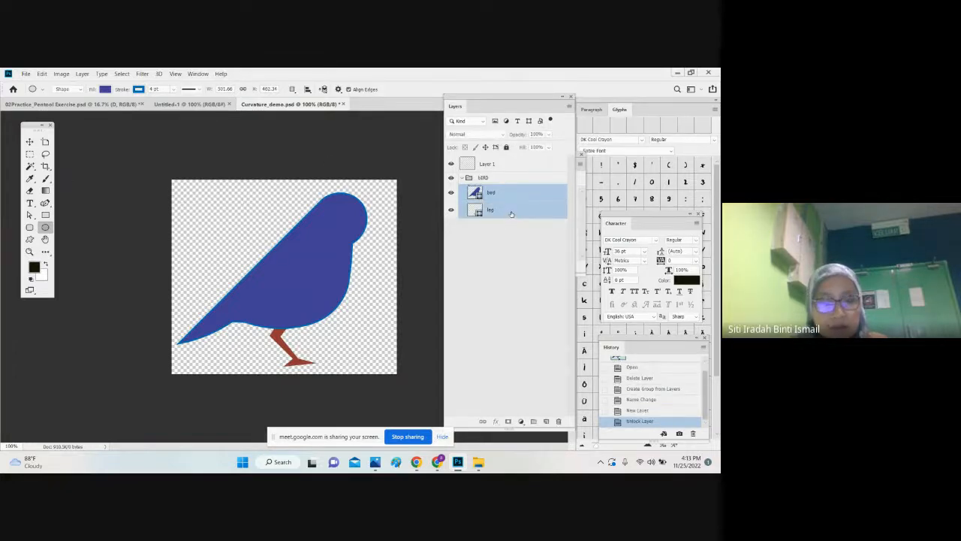
key(ctrl+t)
drag(368, 192, 313, 242)
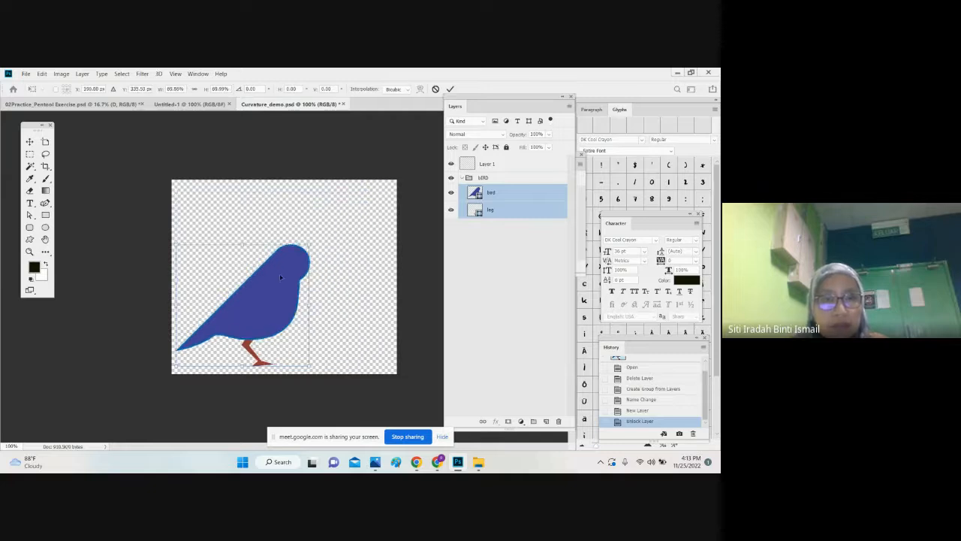
drag(280, 273, 305, 245)
key(Return)
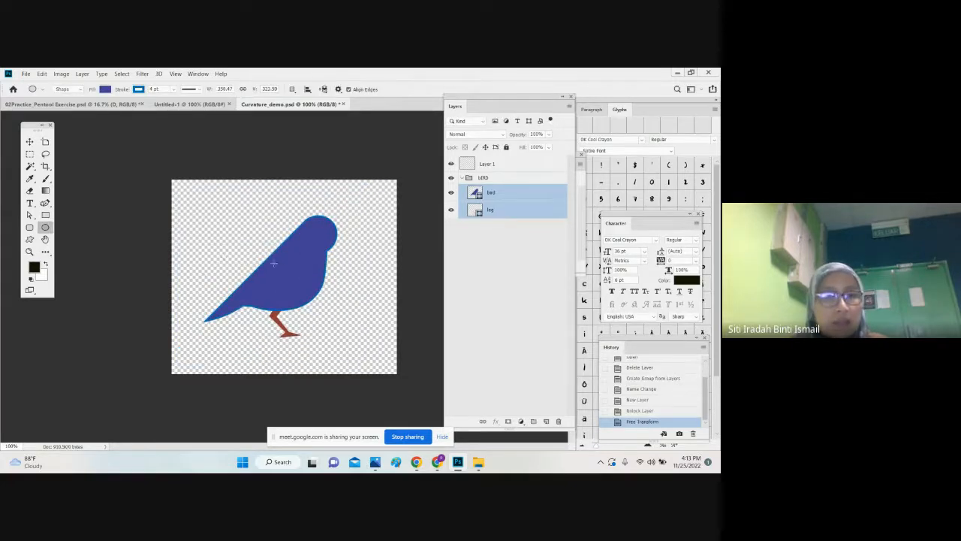
Step: Draw a yellow-filled ellipse about 532 x 464 px around the bird and order its layer beneath the bird group
click(486, 167)
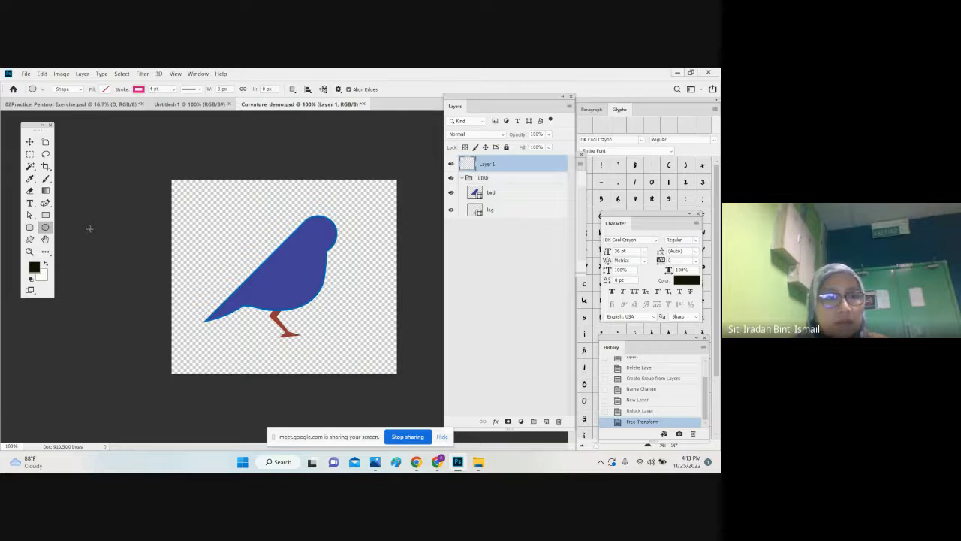
click(105, 89)
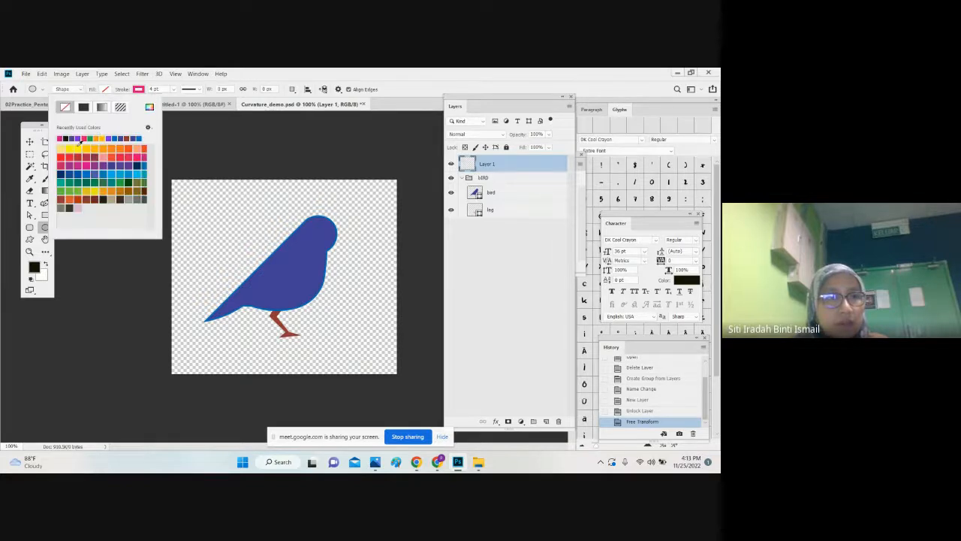
click(75, 149)
drag(176, 188, 376, 363)
click(29, 142)
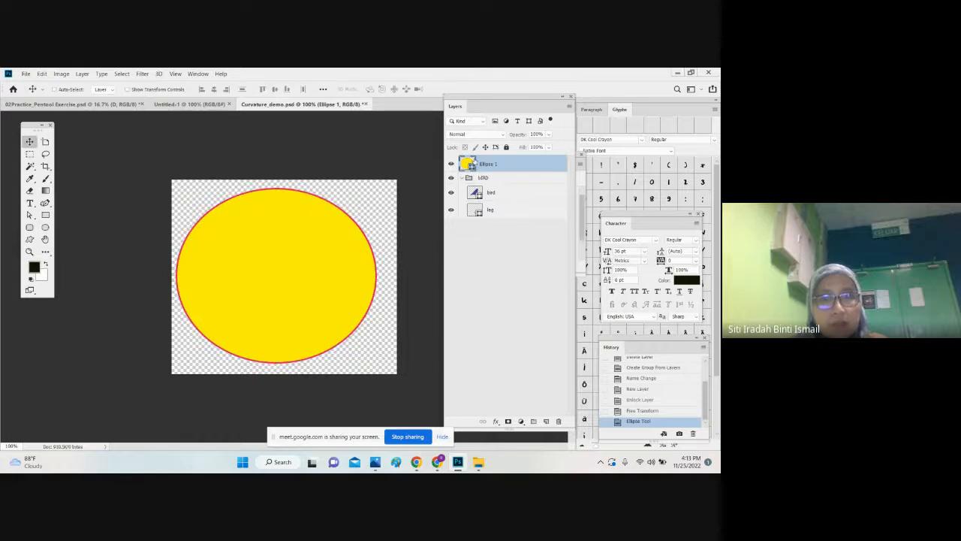
drag(488, 164, 518, 213)
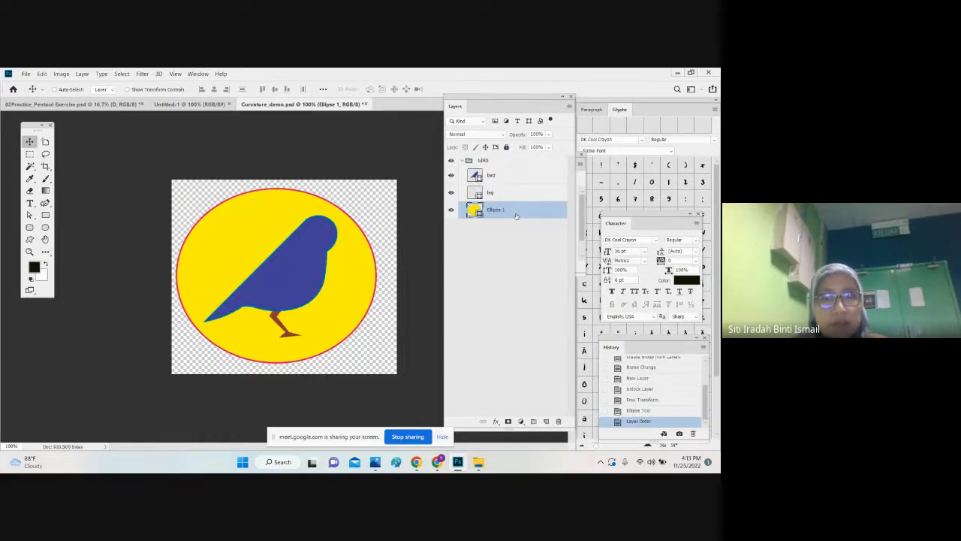
Step: Change the ellipse's fill colour to orange
click(45, 216)
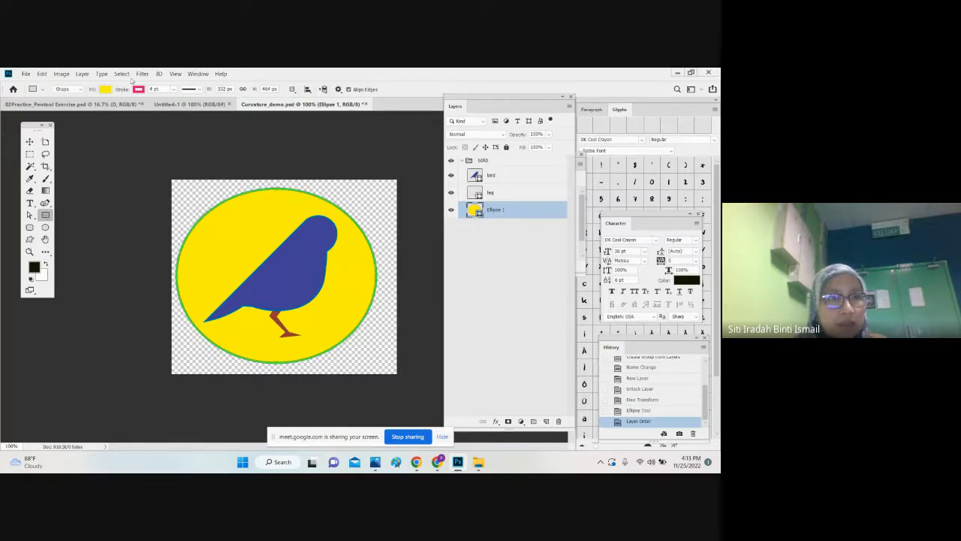
click(105, 89)
click(107, 189)
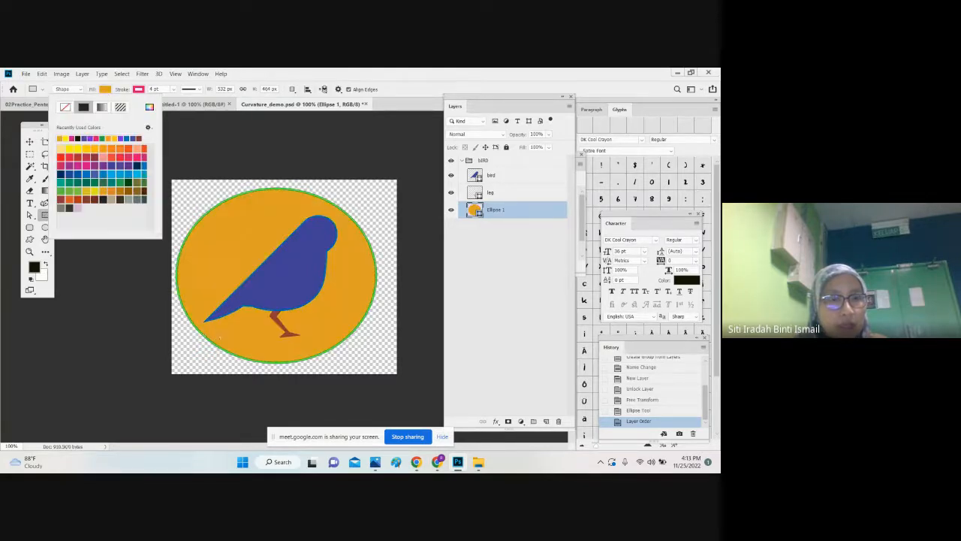
click(32, 143)
Step: Draw a thin horizontal rectangle about 520 x 22 px across the circle, on a new layer above the ellipse
click(47, 216)
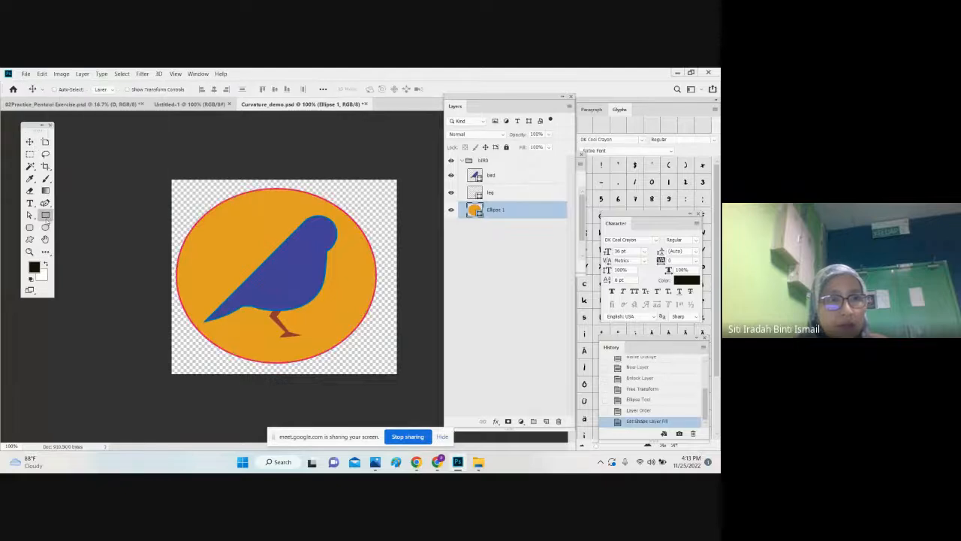
click(546, 421)
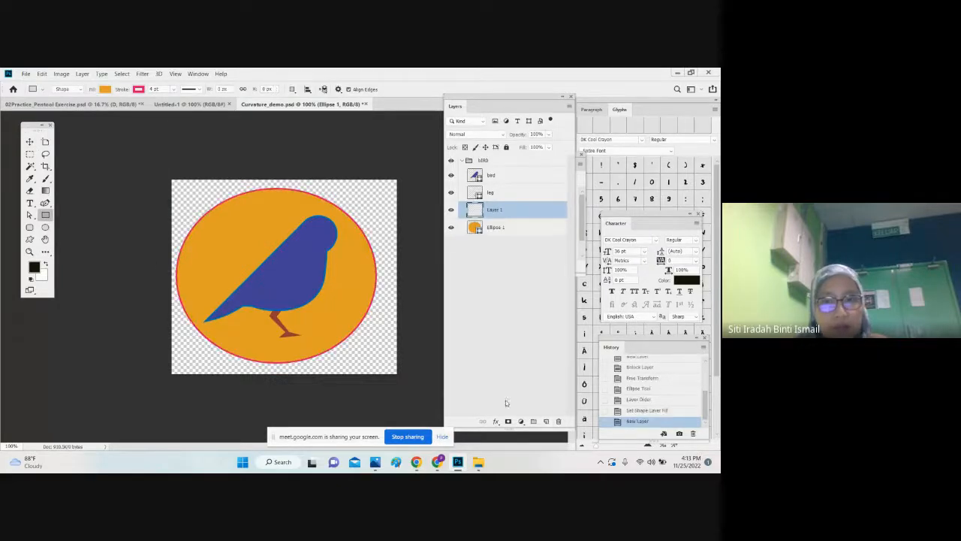
drag(180, 303, 402, 287)
Step: Try to enlarge the rectangle slightly, rotate it by about -15 degrees across the circle and nudge it left
key(ctrl+t)
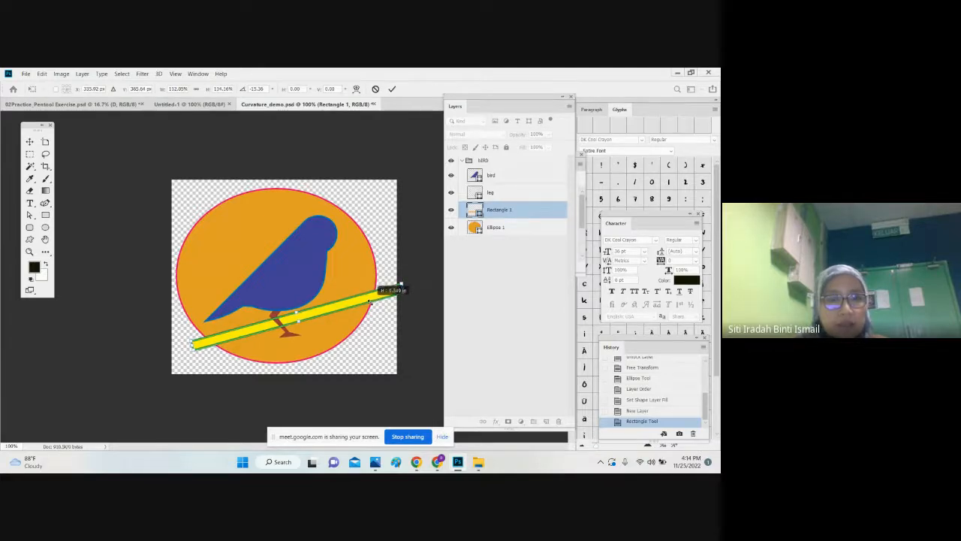
key(Left)
key(Left)
key(Left)
key(Left)
key(Left)
key(Left)
key(Left)
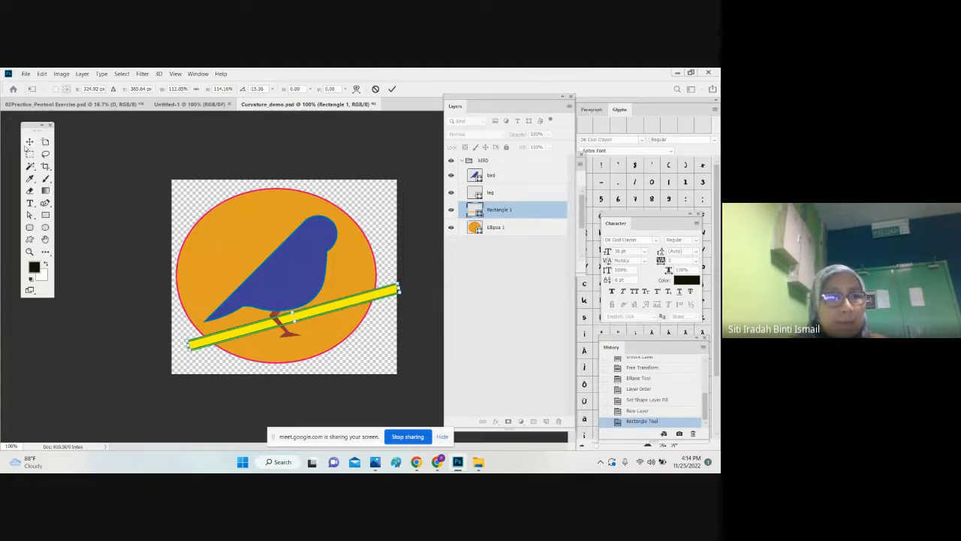
click(29, 143)
click(349, 222)
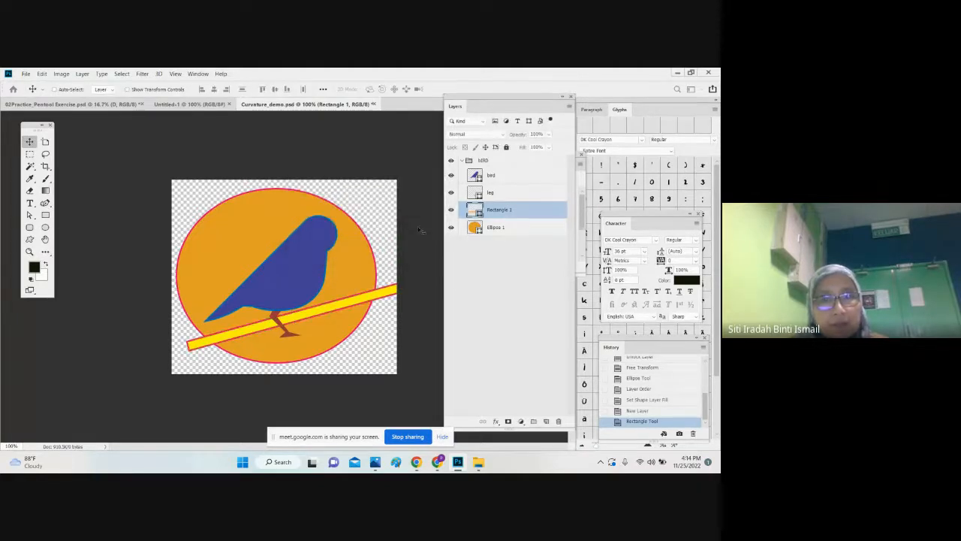
Step: Set the rectangle's fill colour to dark brown for the branch
double_click(471, 212)
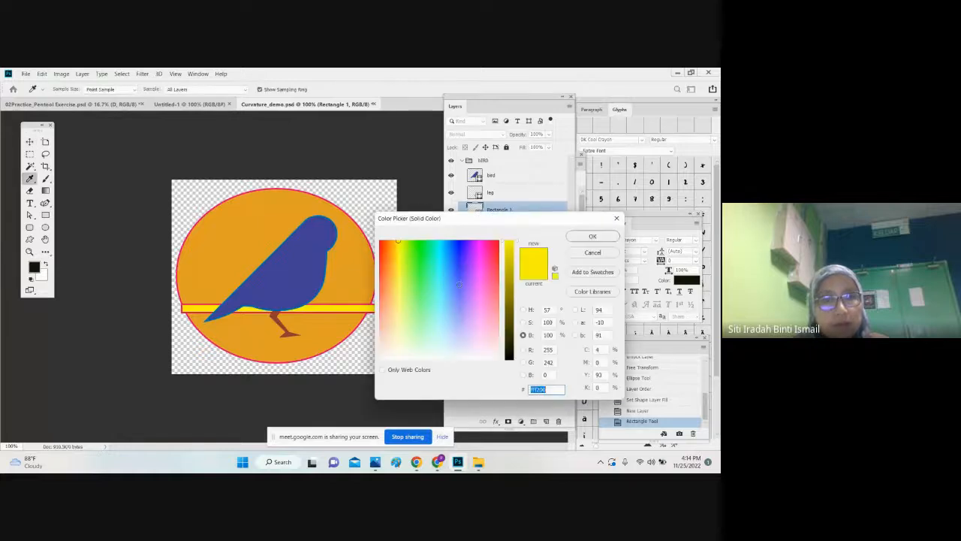
click(473, 298)
click(509, 319)
mouse_move(490, 287)
mouse_down()
mouse_move(401, 270)
mouse_move(393, 252)
mouse_up()
click(389, 294)
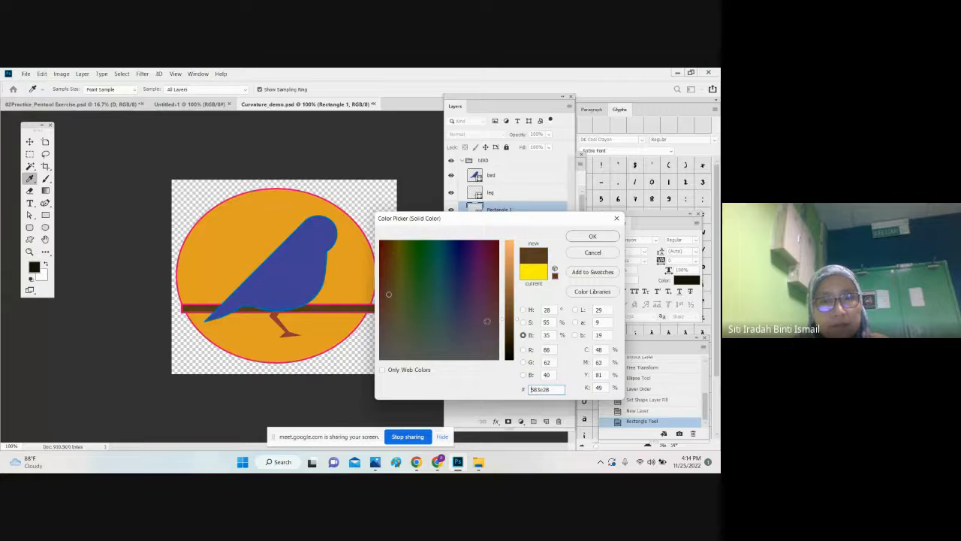
drag(509, 310, 513, 283)
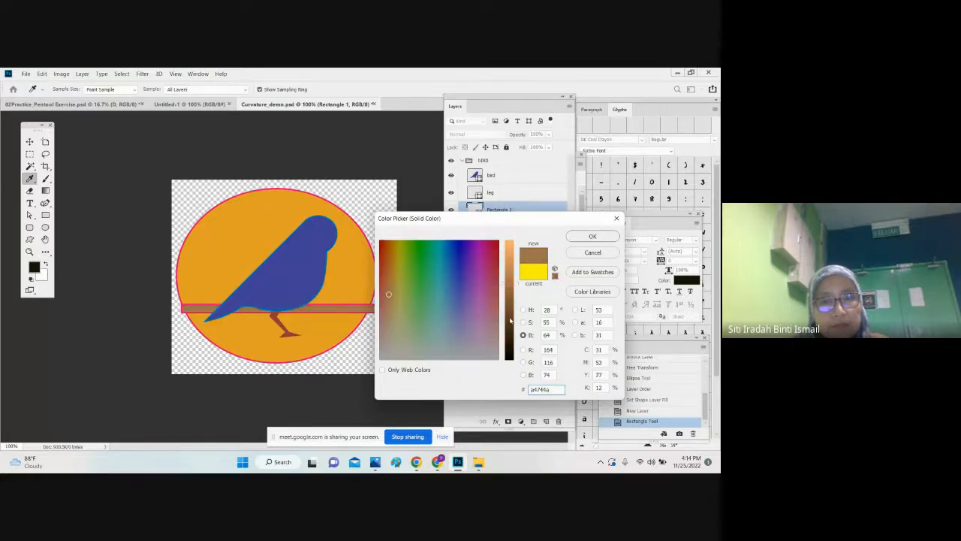
drag(510, 321, 510, 322)
click(592, 236)
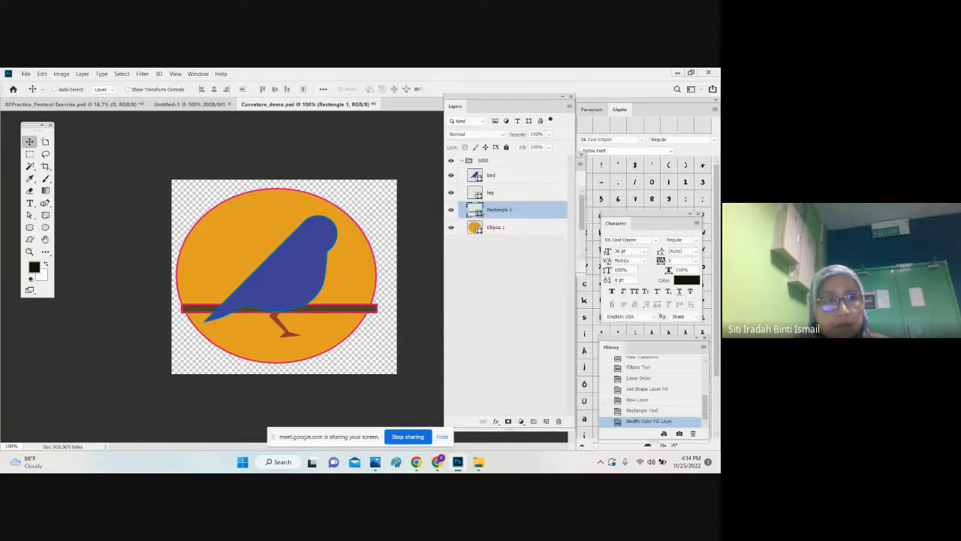
Step: Remove the pink stroke from the branch rectangle
click(45, 203)
click(105, 89)
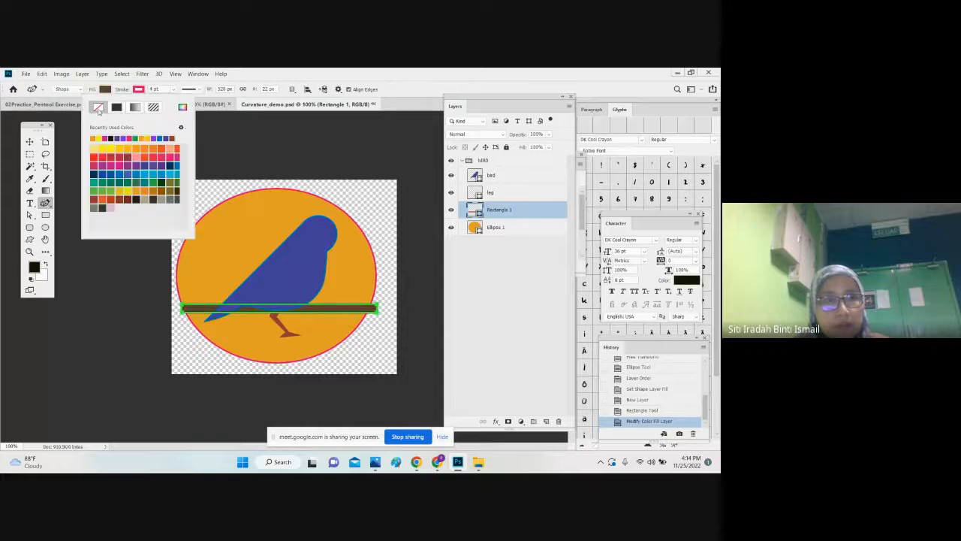
click(98, 109)
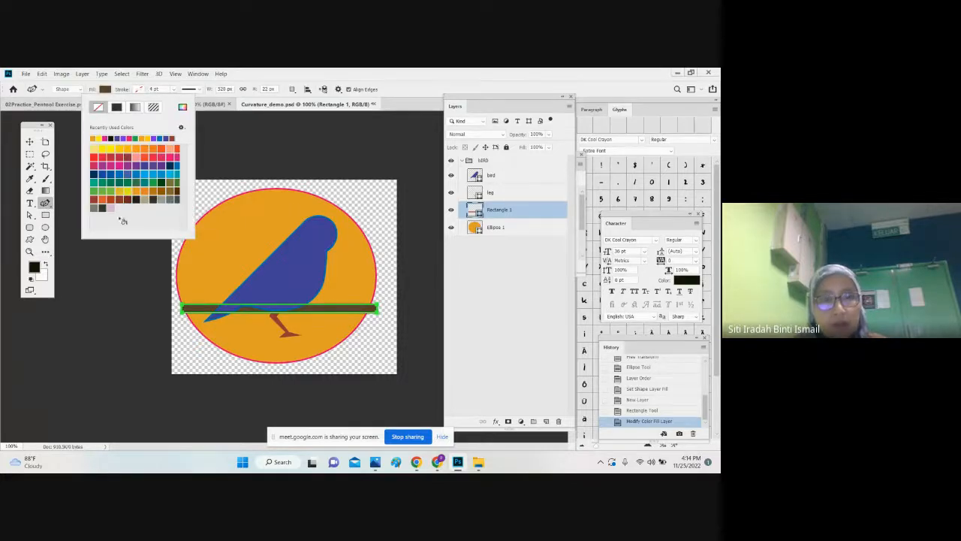
Step: Scale the branch rectangle to about 115% and rotate it by about -15 degrees so it slants across the circle beneath the bird
key(v)
key(ctrl+t)
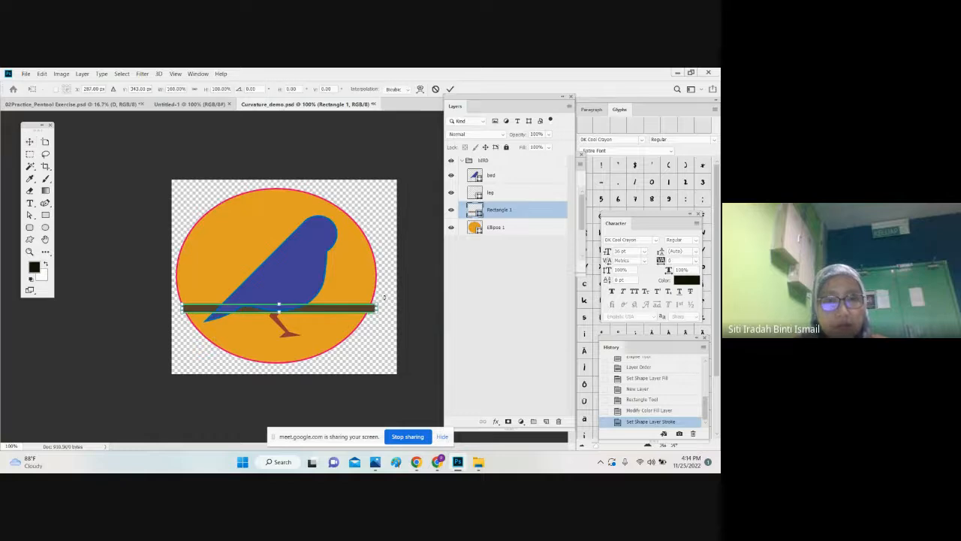
mouse_move(383, 295)
mouse_down()
mouse_move(395, 258)
mouse_move(402, 275)
mouse_move(386, 295)
mouse_up()
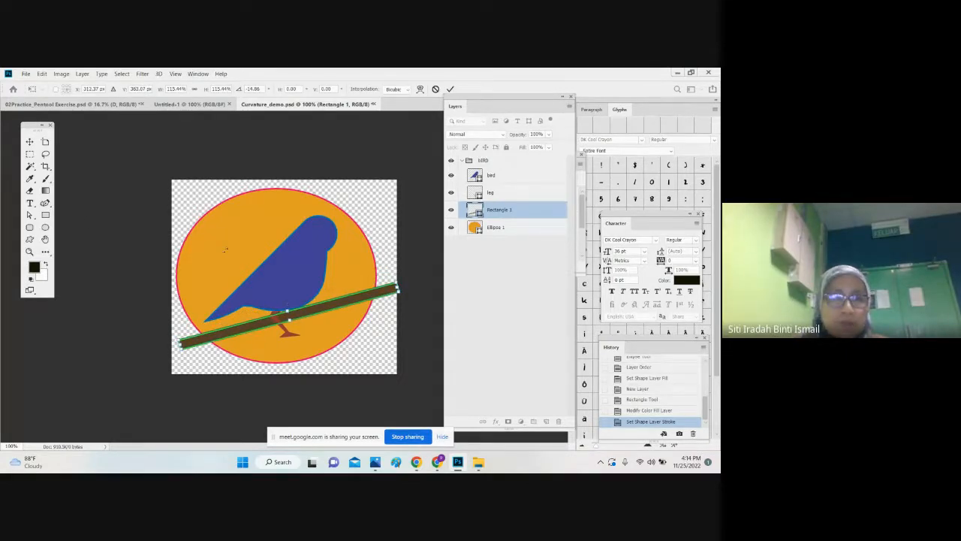
key(Return)
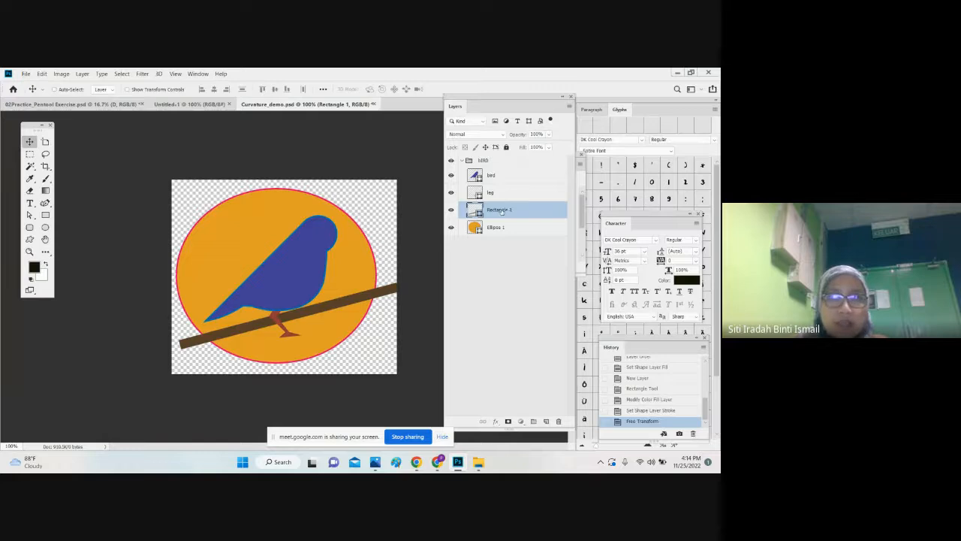
Step: Rename the rectangle layer as branch and the ellipse layer as circle, and select the branch layer
double_click(500, 209)
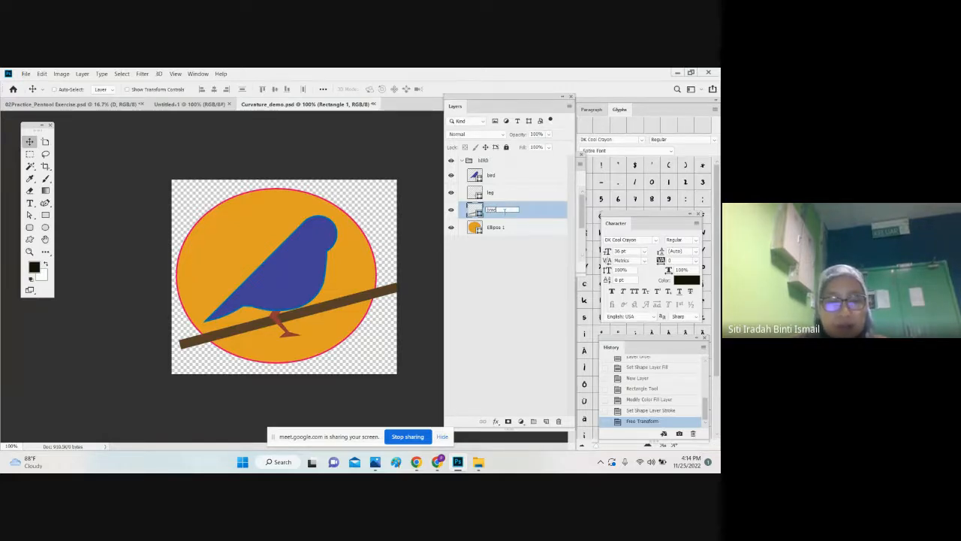
key(Return)
double_click(497, 226)
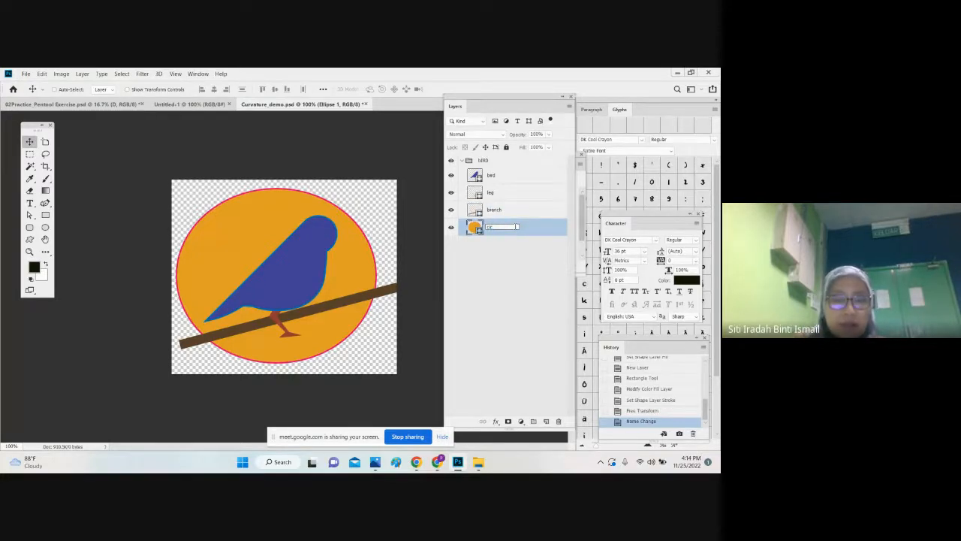
text(circle)
key(Return)
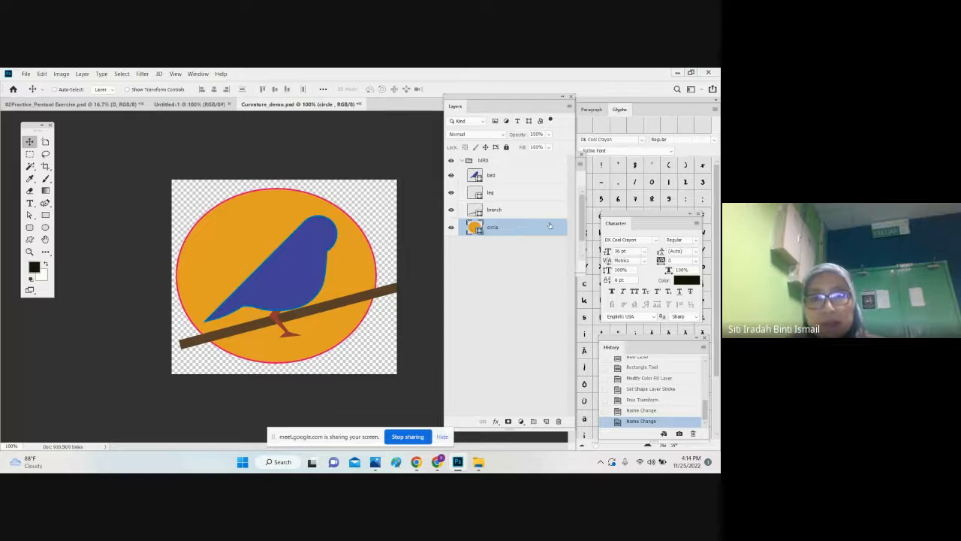
click(490, 211)
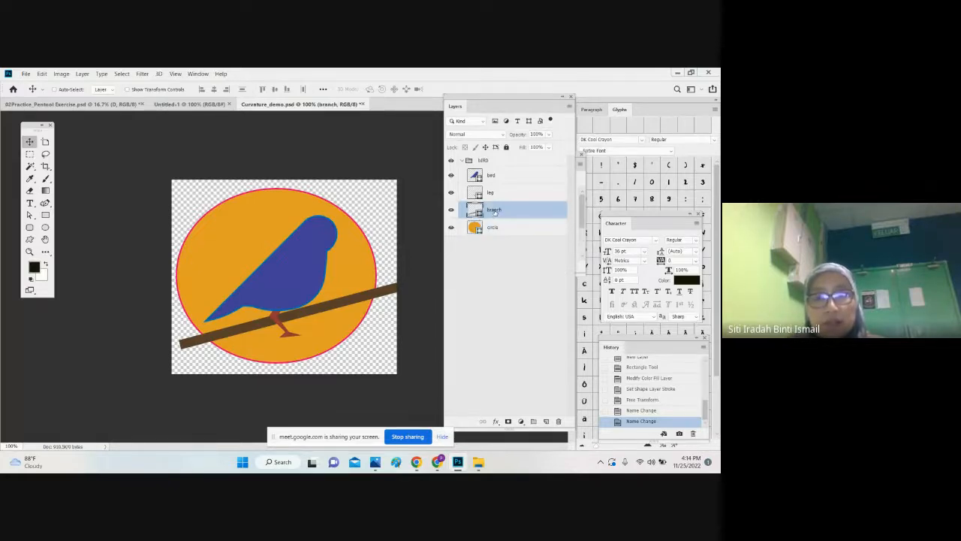
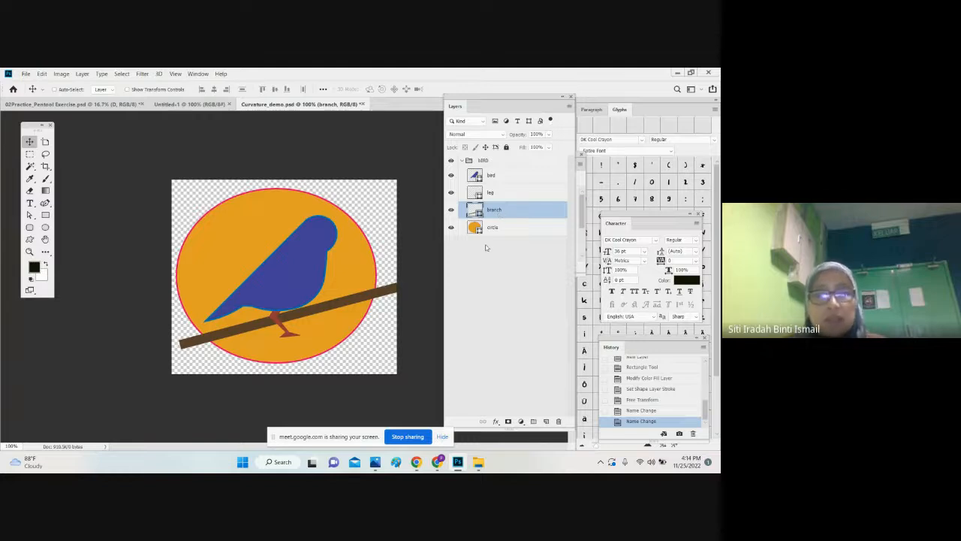
Step: Clip the branch layer to the circle with a clipping mask and move the branch down beneath the bird's foot
right_click(504, 214)
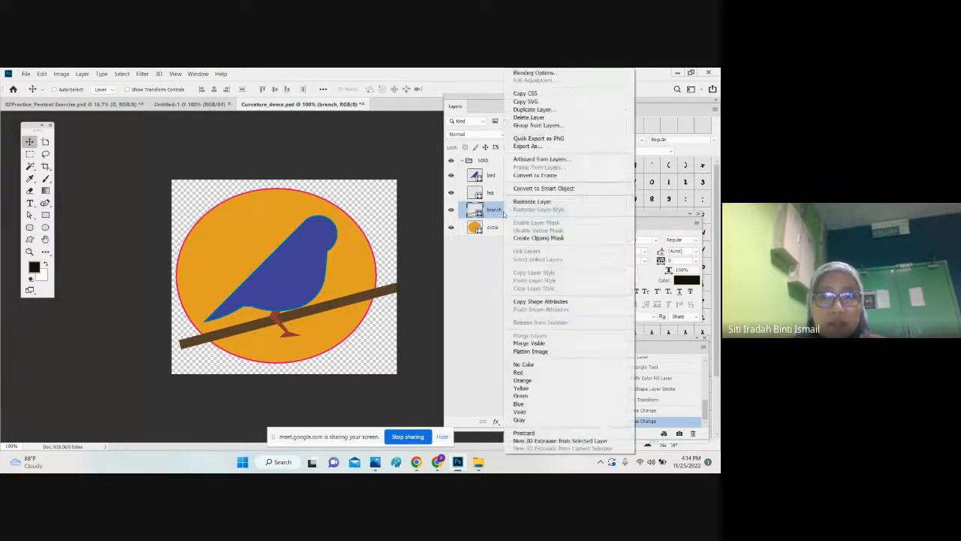
click(509, 238)
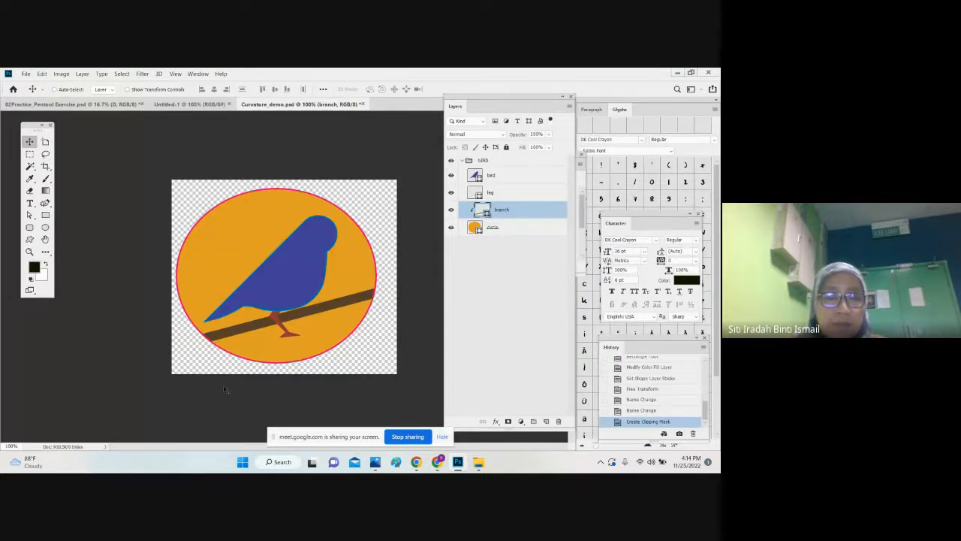
key(ctrl+t)
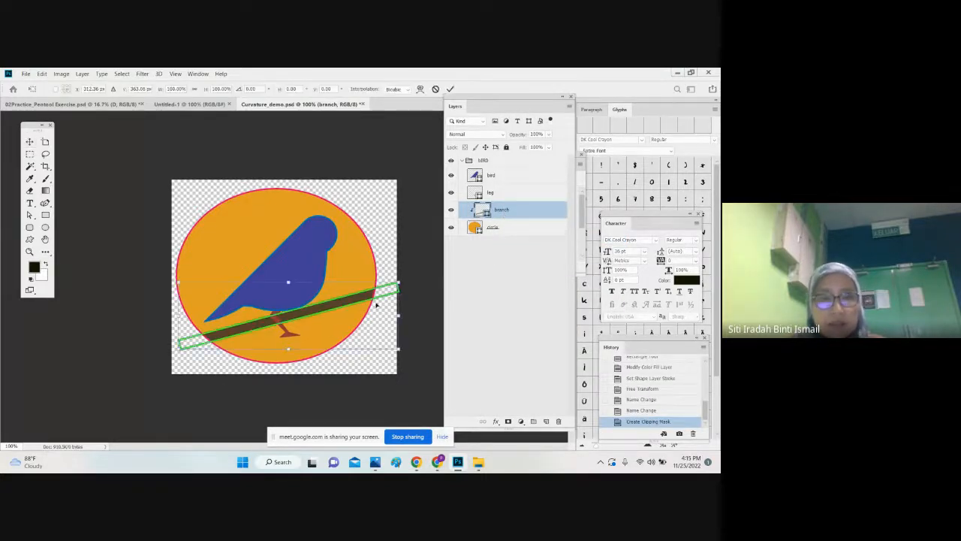
drag(364, 301, 368, 322)
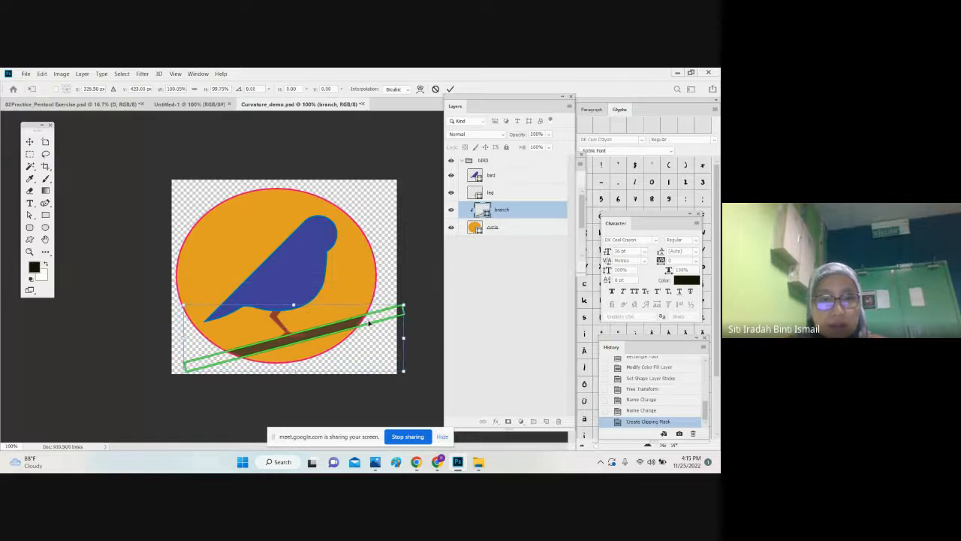
key(Return)
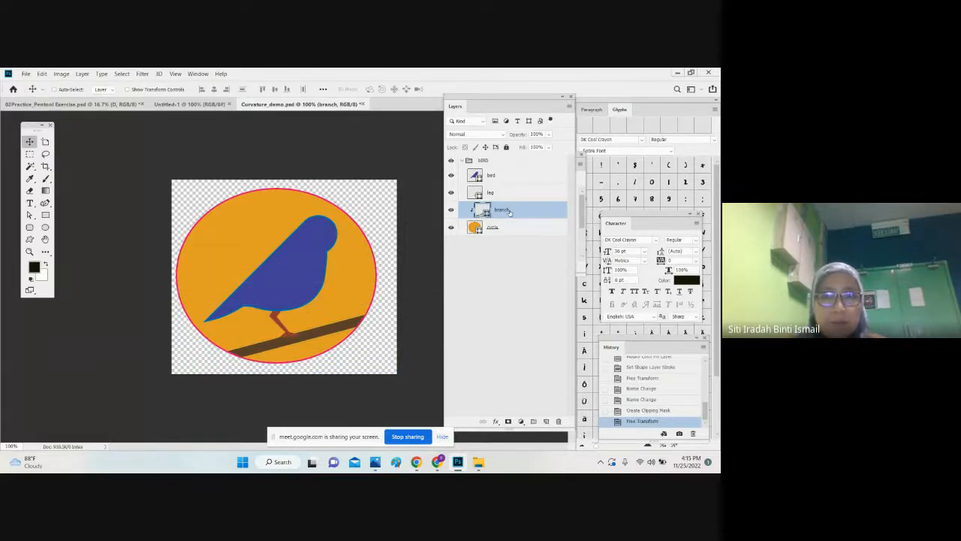
Step: Rotate the branch by about -0.25 degrees and nudge it slightly down under the foot with Free Transform
key(ctrl+t)
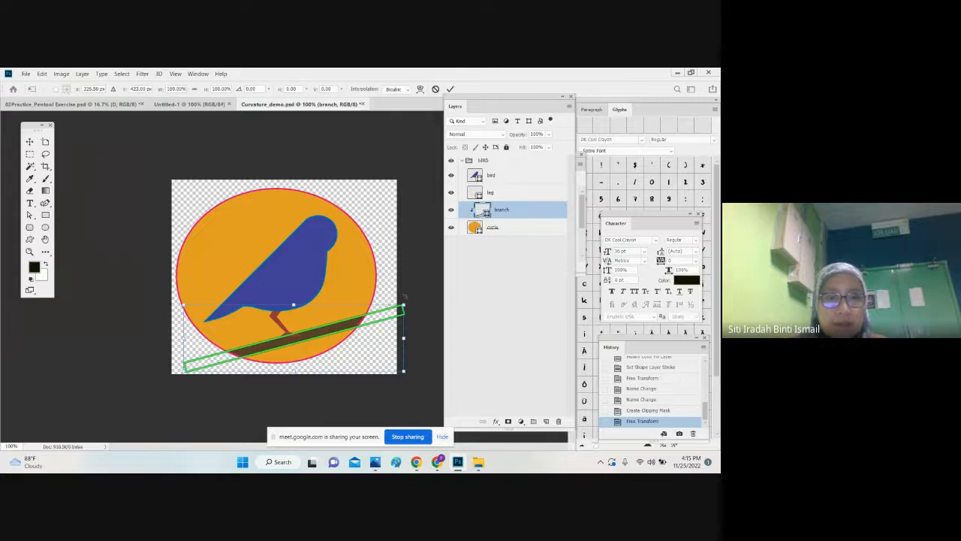
drag(404, 297, 402, 288)
key(Down)
key(Down)
key(Down)
key(Down)
key(Down)
key(Down)
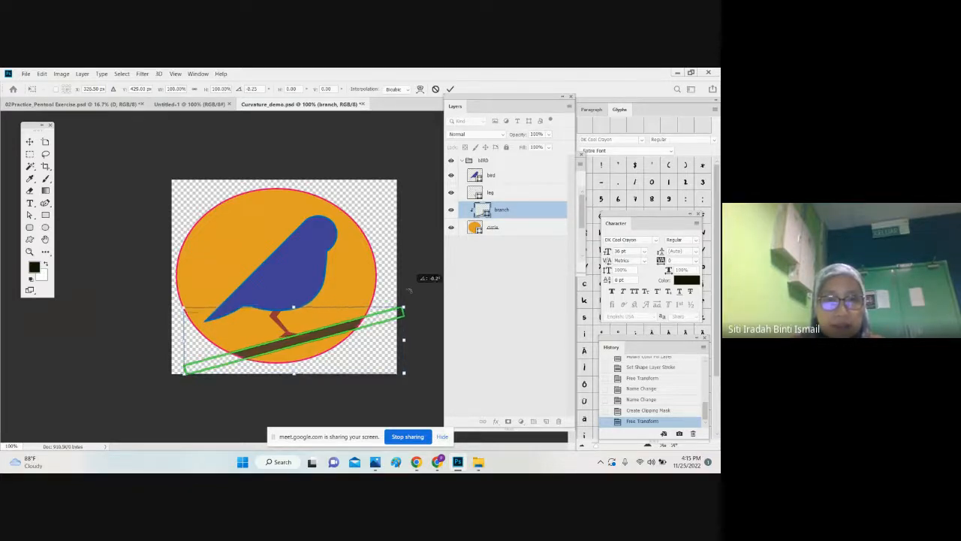
key(Return)
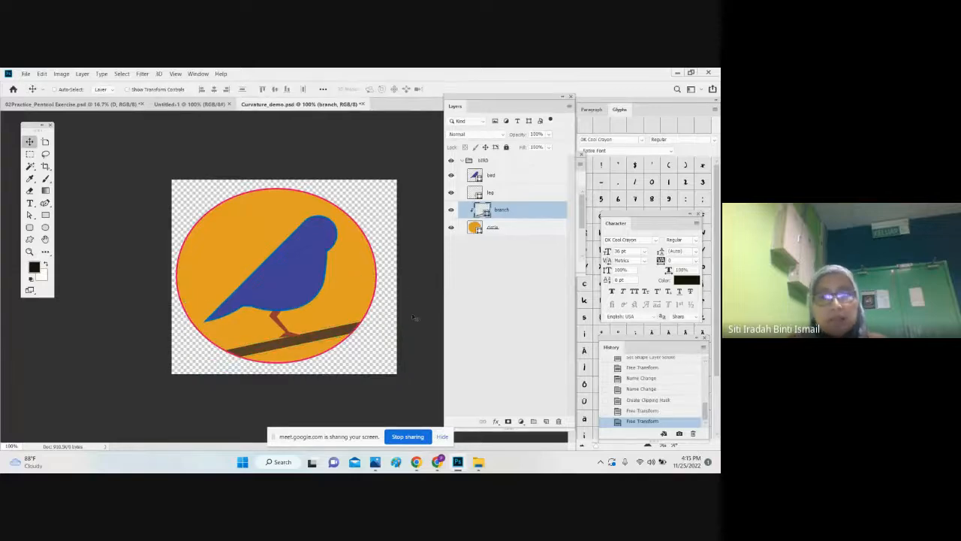
Step: Flatten the branch's slant with small clockwise Free Transform rotations, starting with about 1.9 degrees and finishing with about 0.6 degrees
key(ctrl+t)
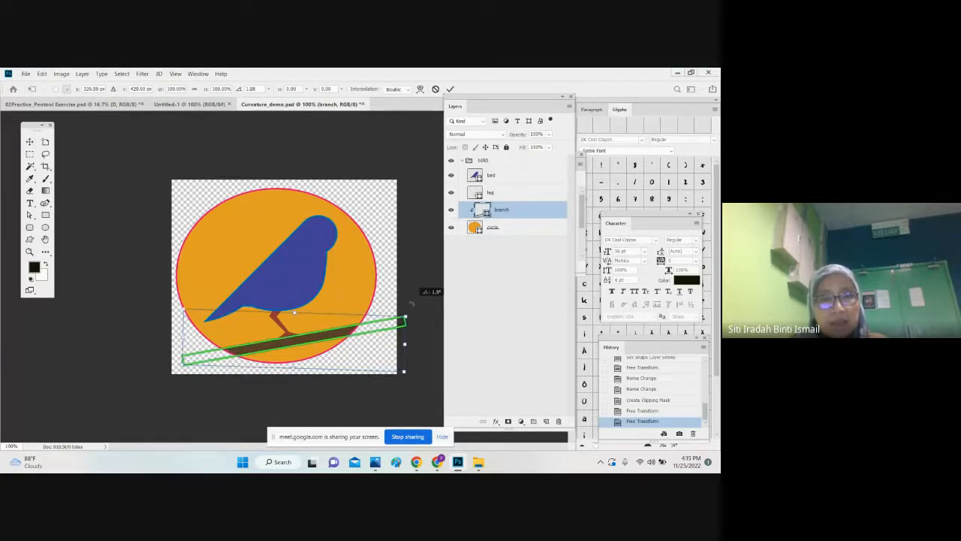
key(Return)
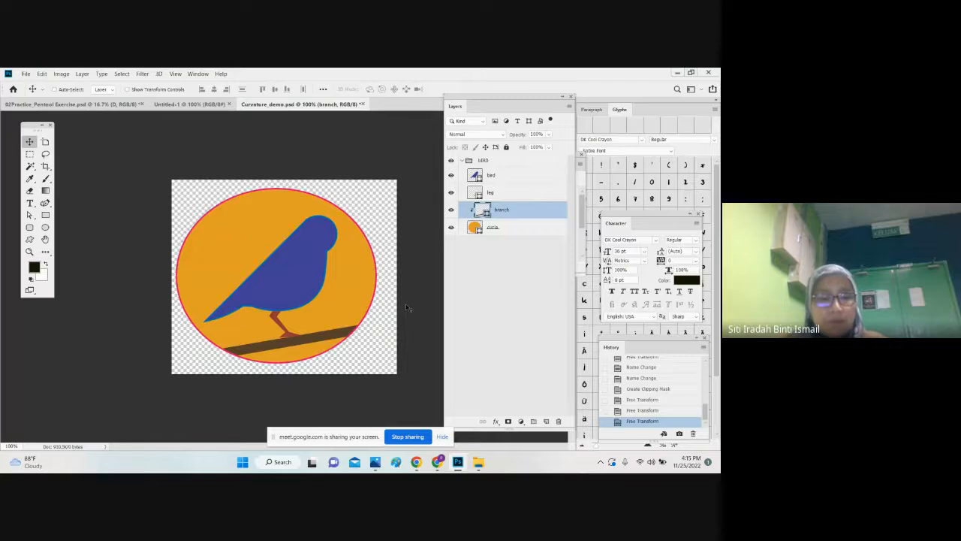
key(ctrl+t)
key(Return)
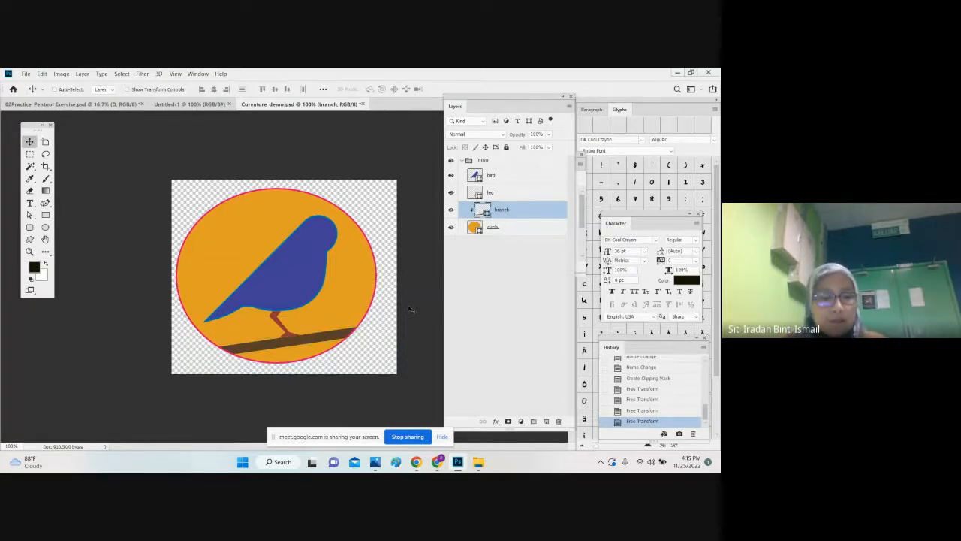
key(ctrl+t)
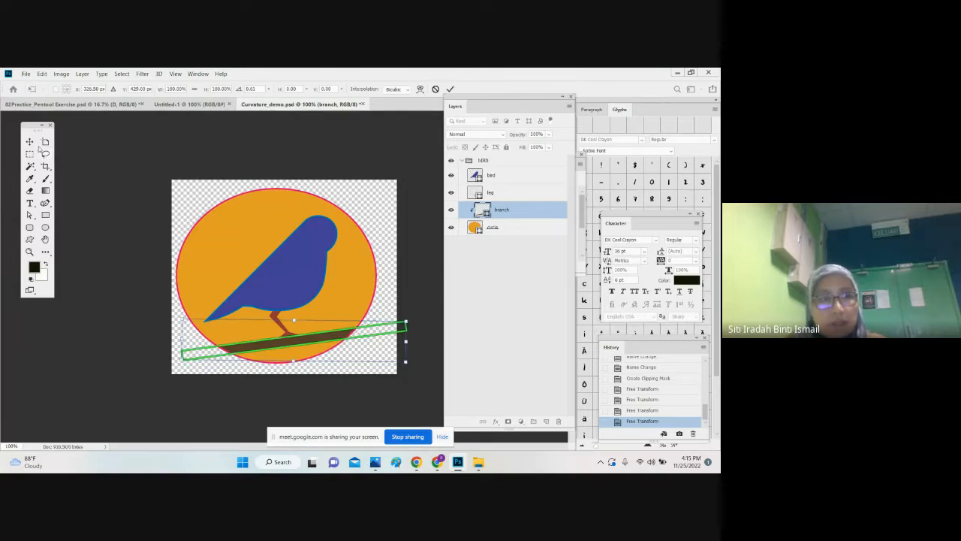
click(31, 141)
Step: Switch to Chrome and examine the colouring and brush setting instructions in Practical Exercise_Lesson02.pdf
click(438, 466)
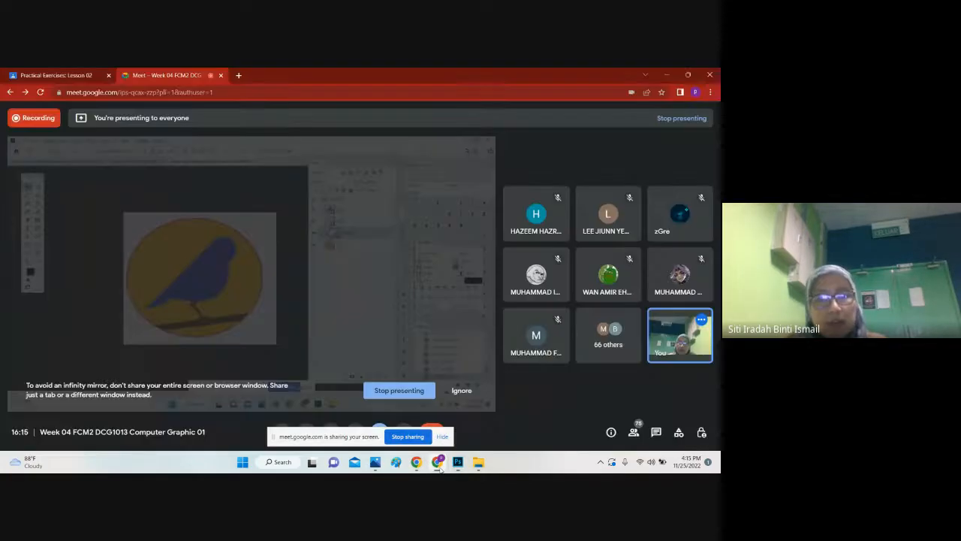
click(36, 75)
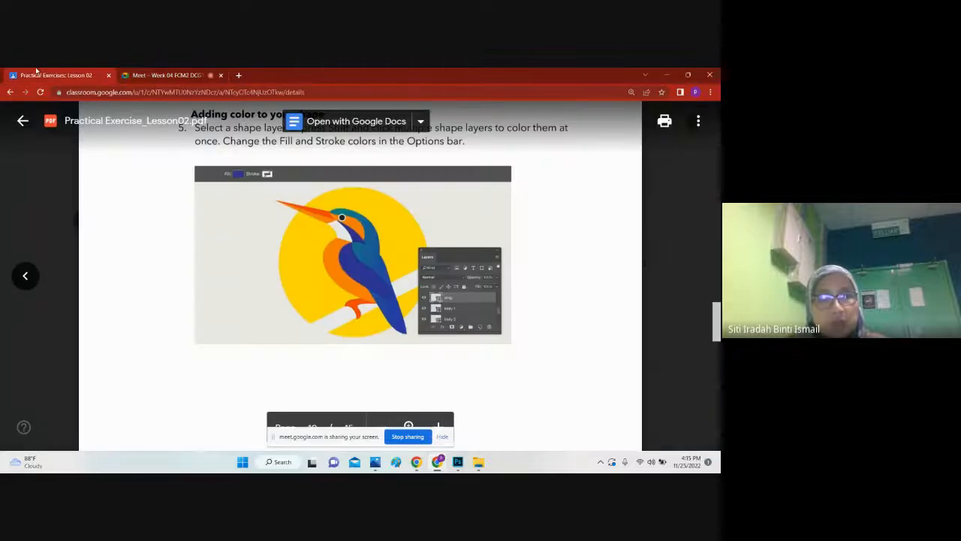
scroll(361, 278, down, 10)
scroll(389, 259, down, 5)
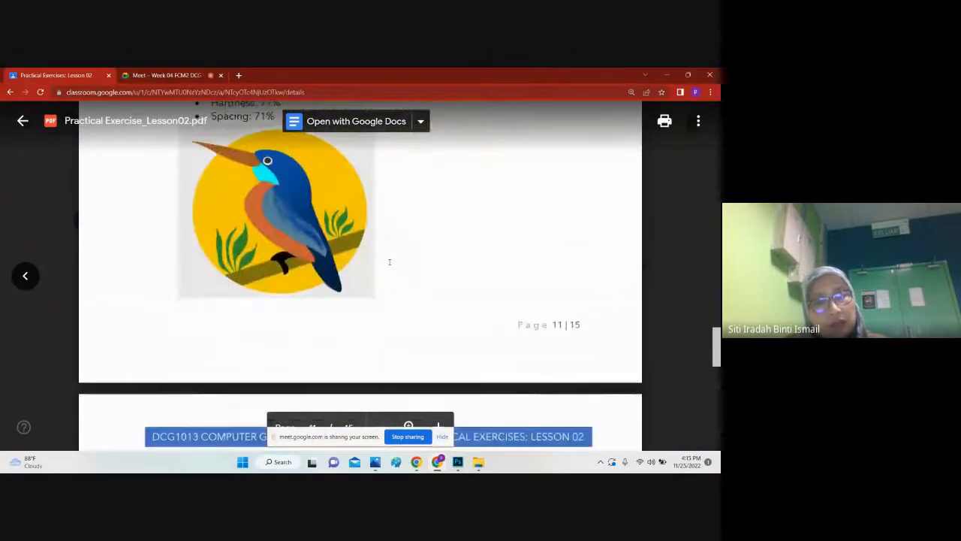
scroll(389, 259, down, 10)
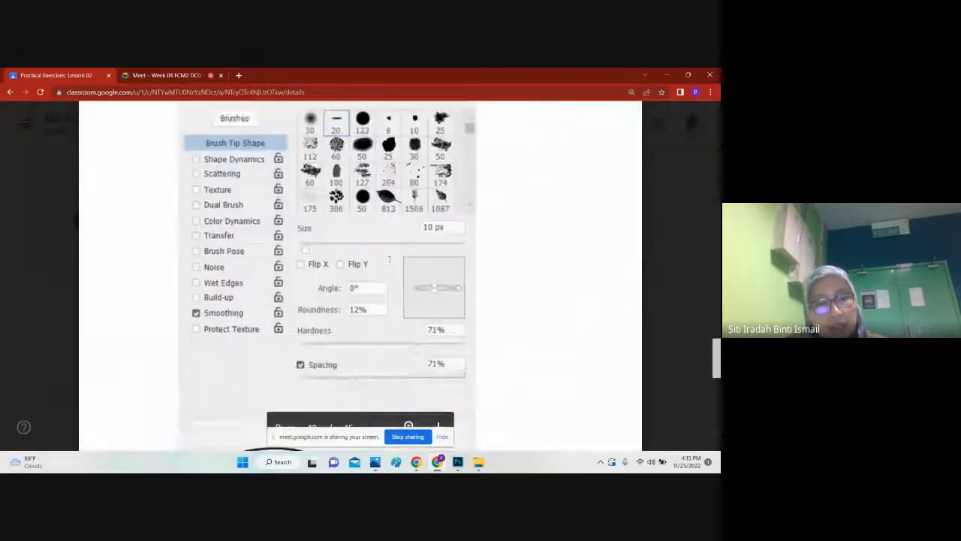
scroll(381, 274, up, 4)
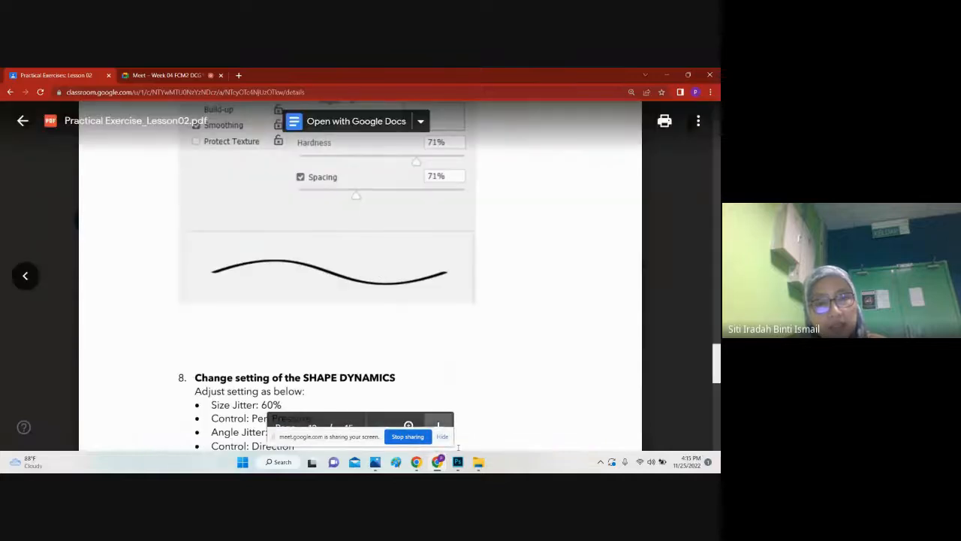
Step: Return to Photoshop, draw a leaf custom shape near the branch's right end inside the circle, and rotate it by about 18 degrees
key(alt+Tab)
click(30, 239)
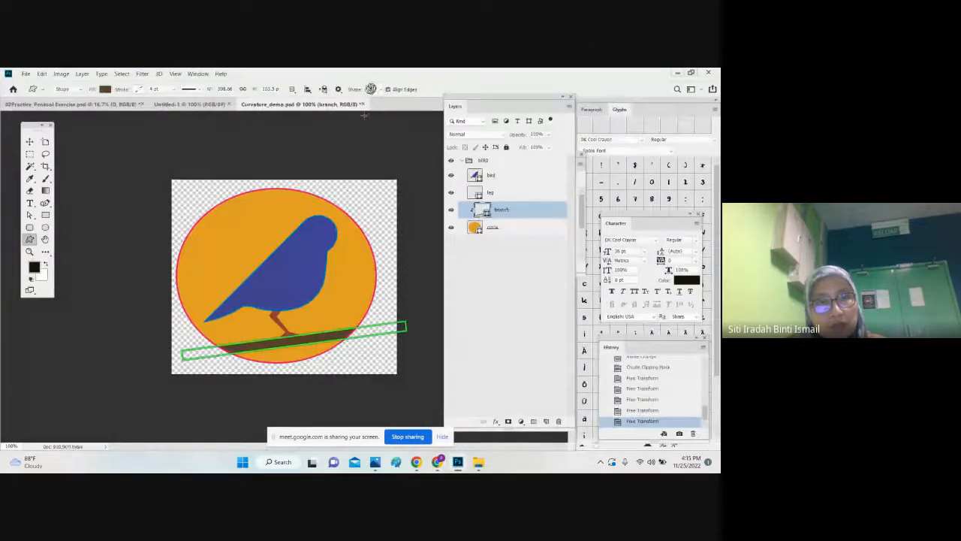
click(381, 90)
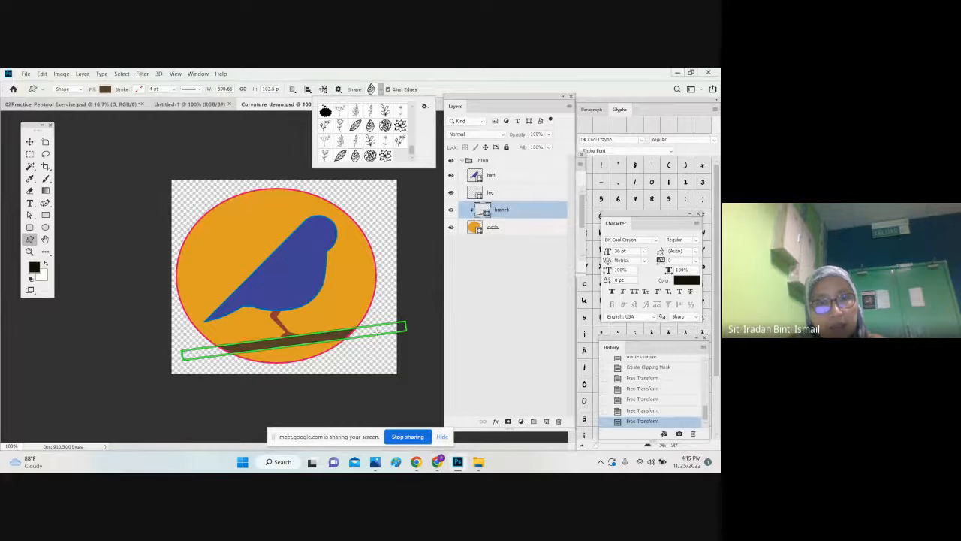
drag(335, 328, 380, 274)
key(ctrl+t)
drag(349, 310, 354, 314)
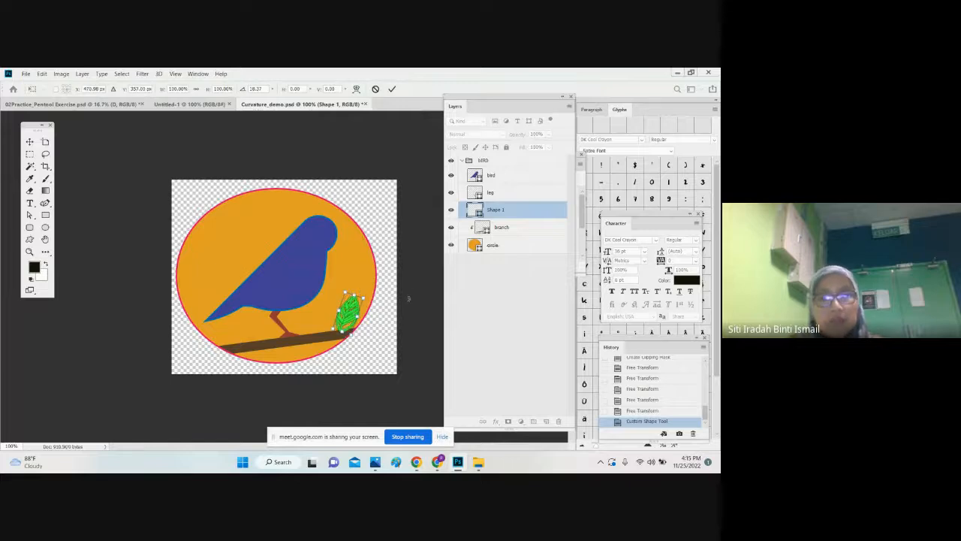
key(Return)
Step: Set the leaf shape's fill colour to dark green
key(v)
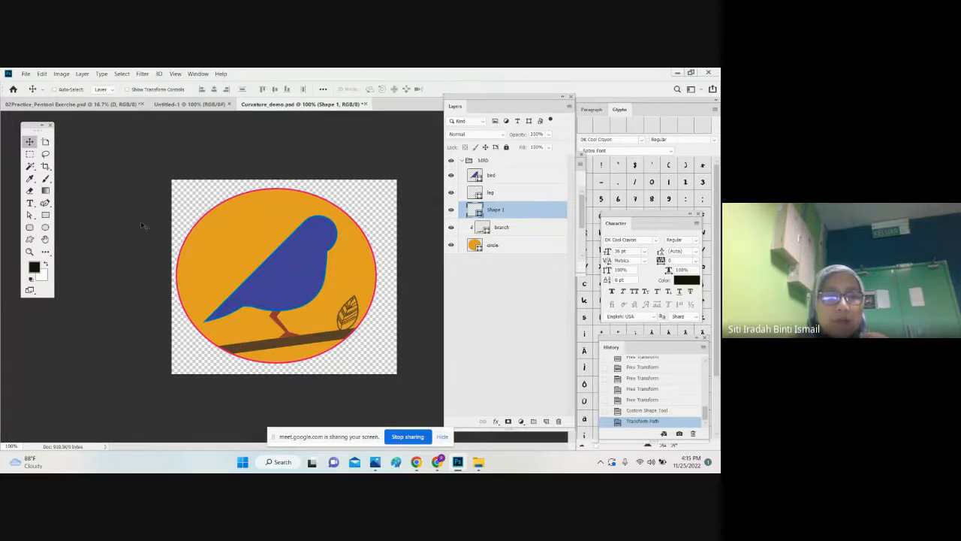
double_click(475, 210)
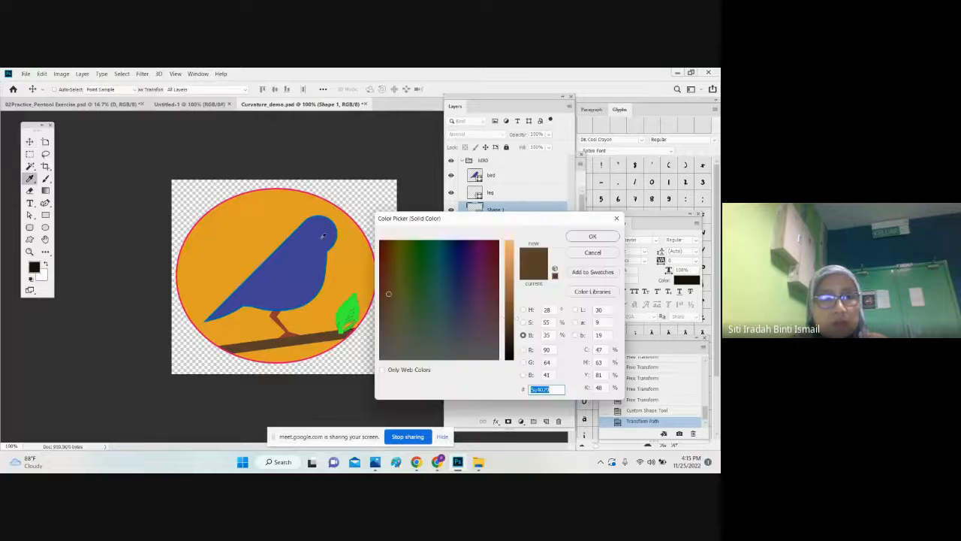
key(Return)
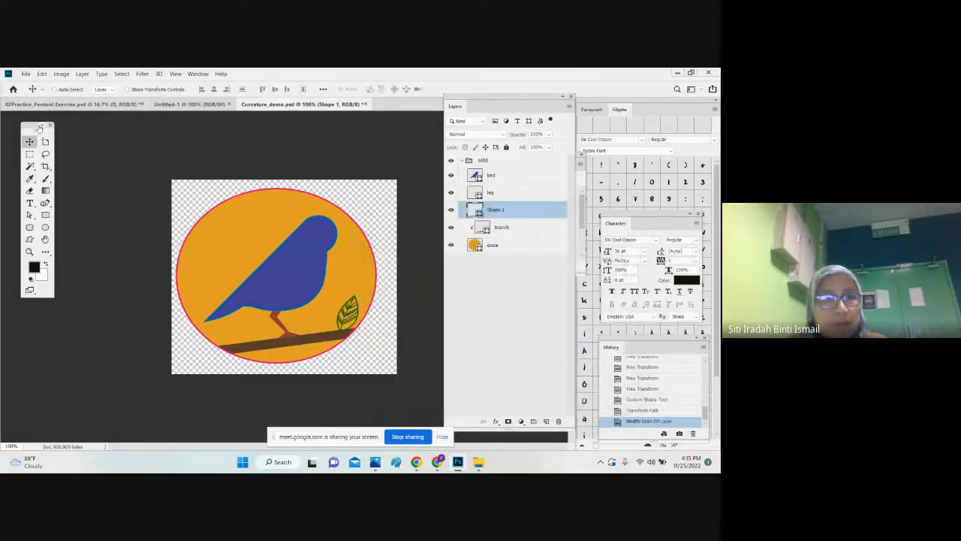
Step: Switch to Chrome, review the remaining exercise instructions through to the submission section, and highlight the required file names for Parts 1 to 3
click(436, 461)
scroll(325, 331, down, 10)
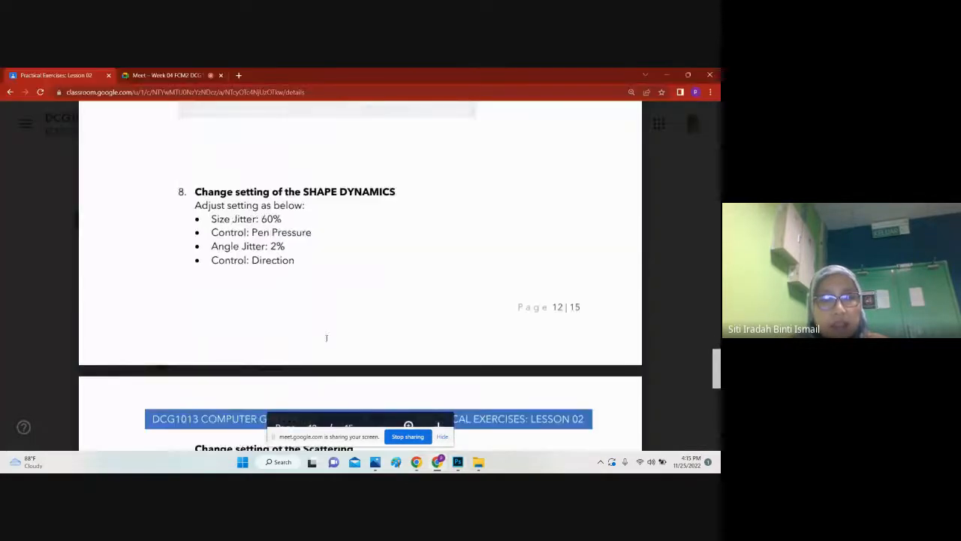
scroll(325, 331, down, 10)
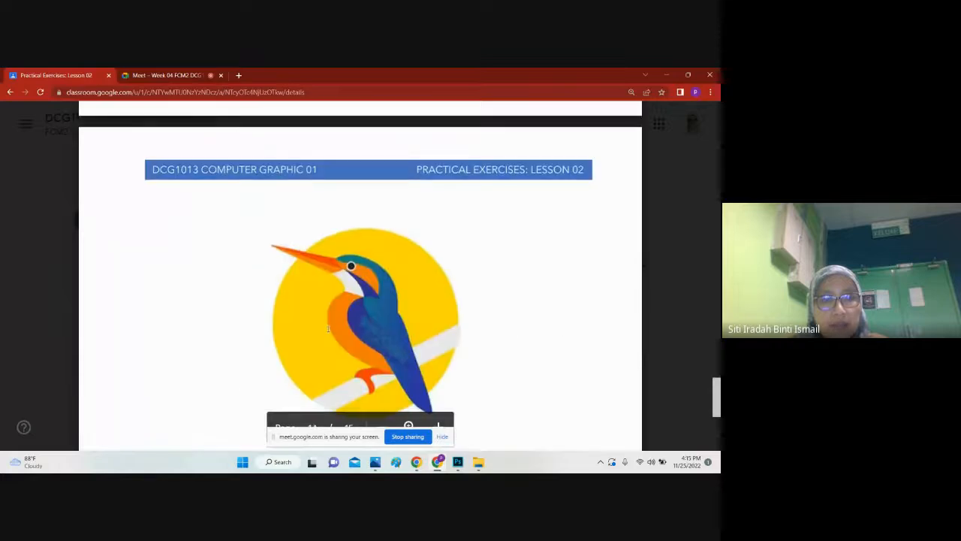
drag(719, 403, 687, 415)
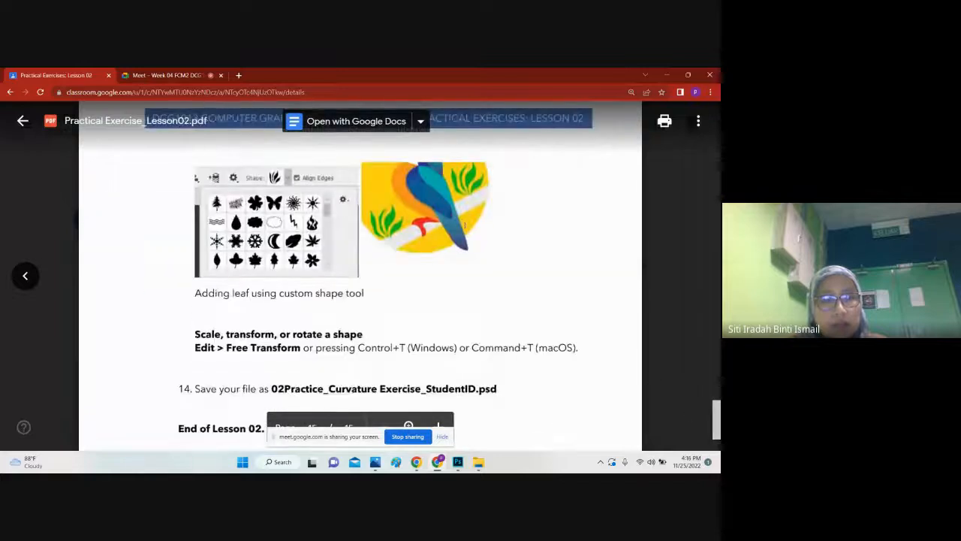
scroll(464, 224, down, 8)
drag(211, 194, 464, 227)
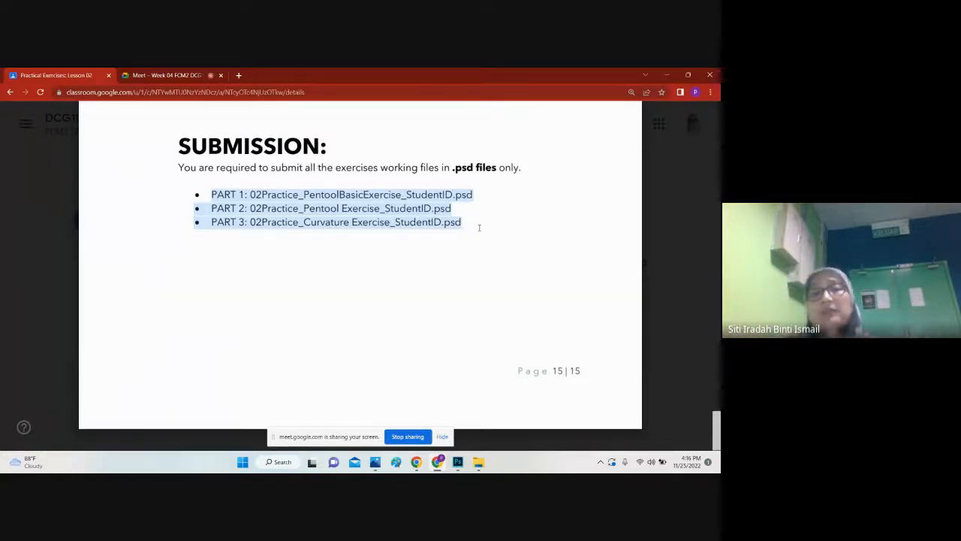
Step: Review the exercise PDF back from the submission section through the brush settings to the curvature exercise's opening pages
scroll(479, 227, up, 15)
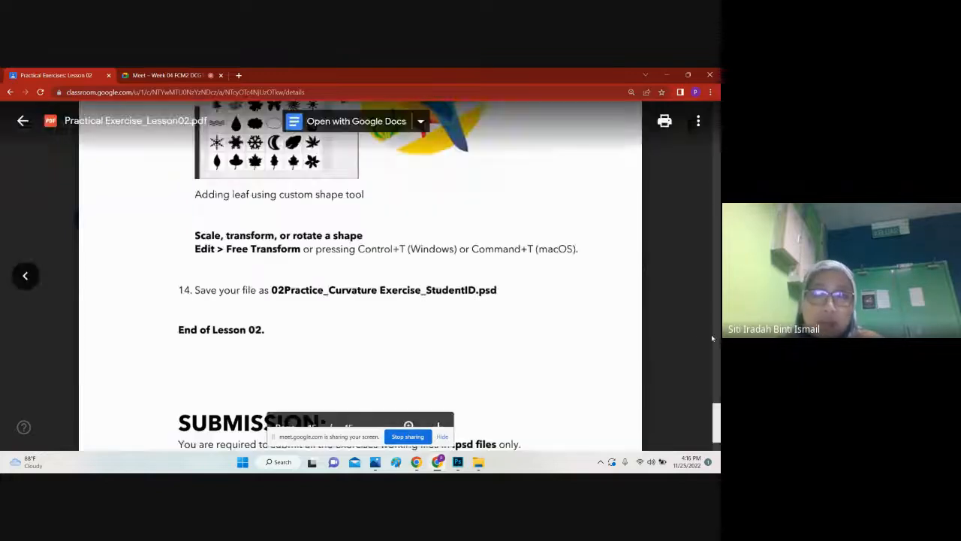
scroll(588, 321, up, 10)
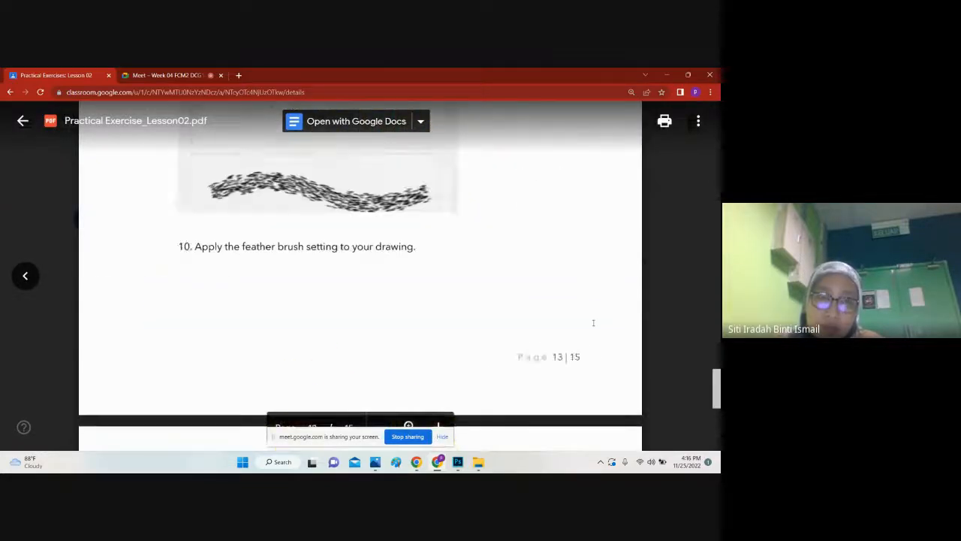
scroll(603, 325, up, 15)
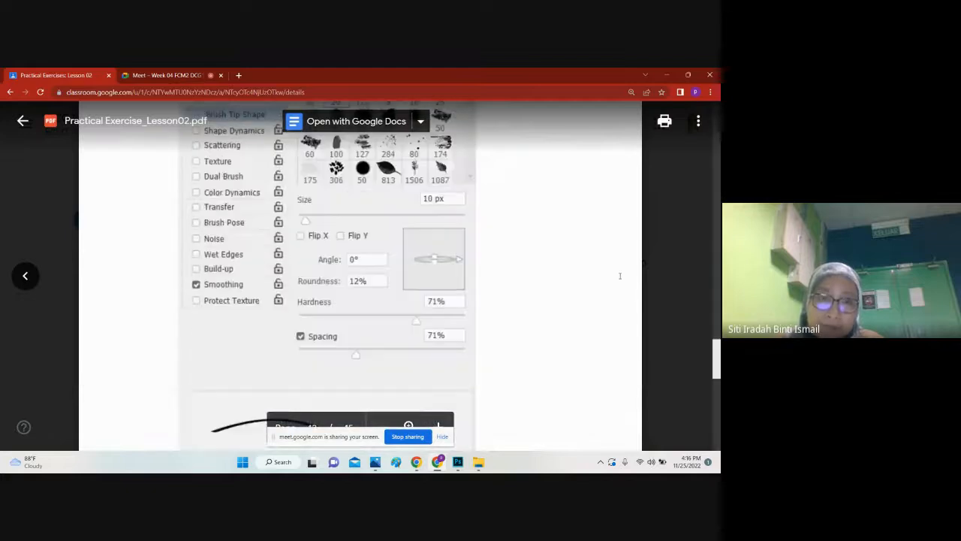
scroll(620, 304, down, 5)
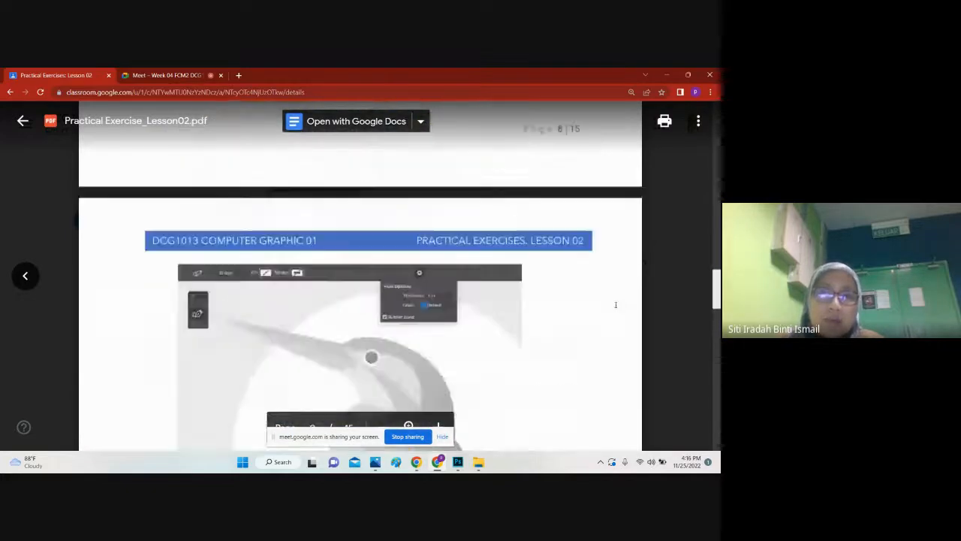
Step: Check the Google Meet call and return to the curvature exercise instructions in the PDF
click(166, 76)
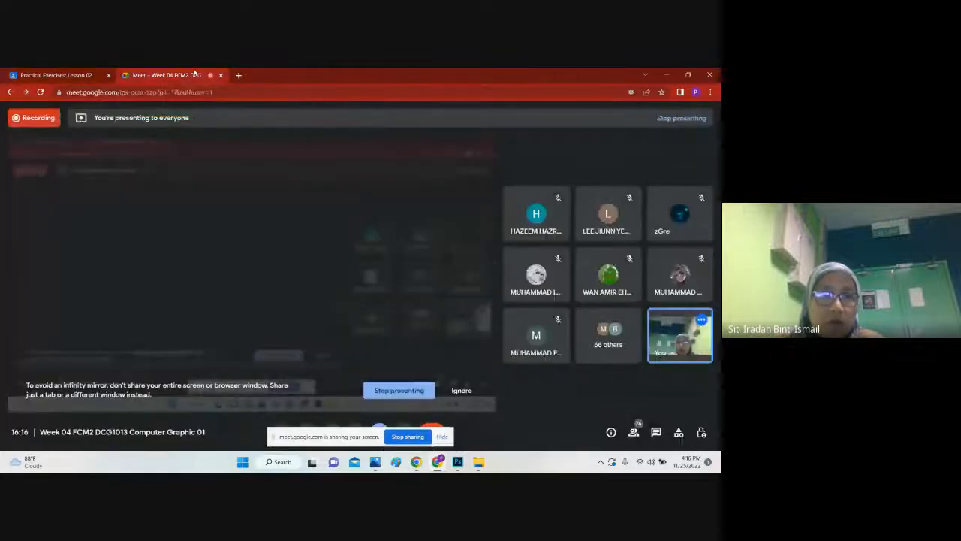
click(70, 76)
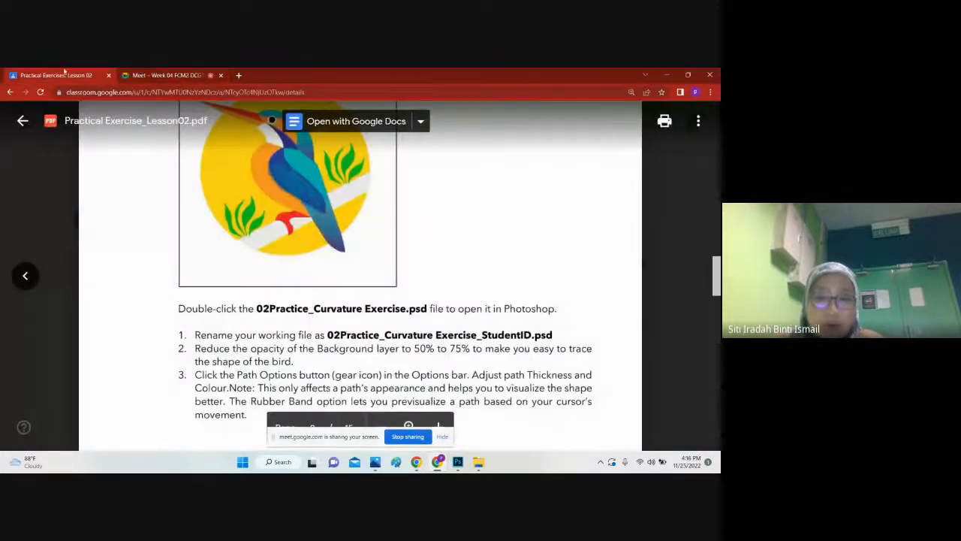
click(169, 75)
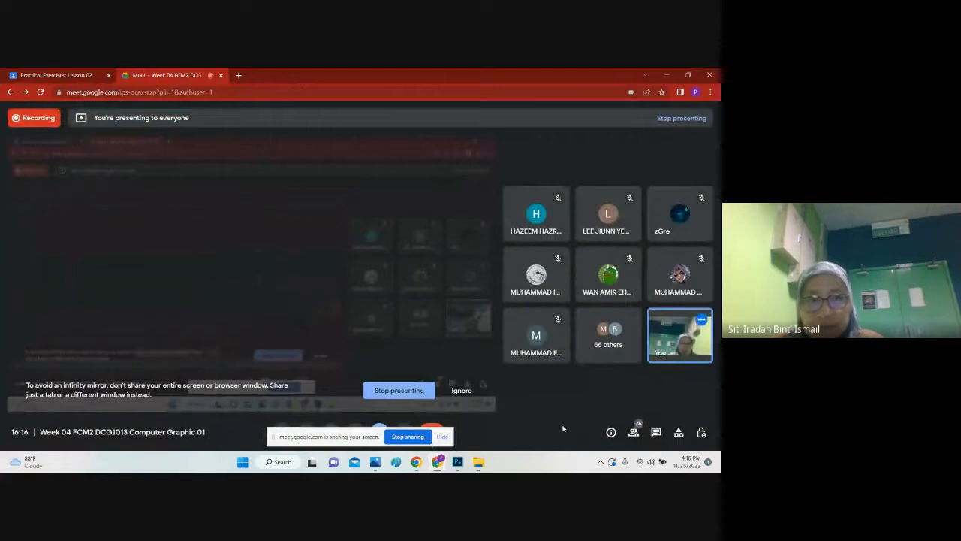
click(70, 75)
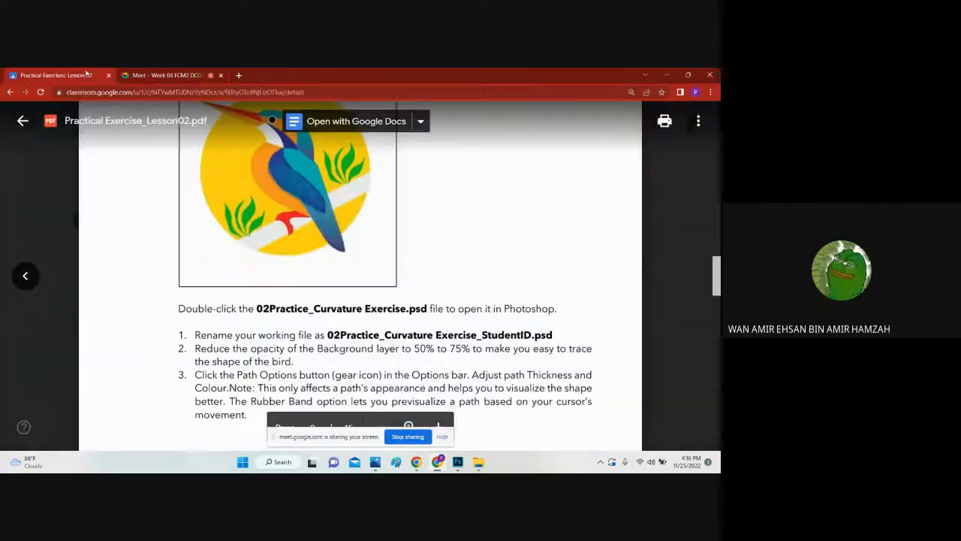
Step: Leave the exercise PDF and display the student work for the Lesson 02 practical exercises assignment
click(142, 75)
click(77, 76)
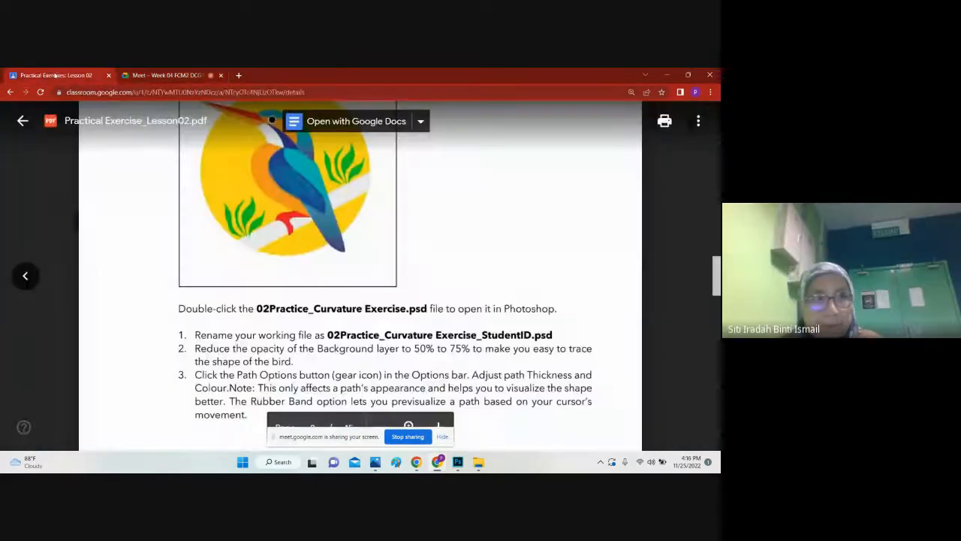
click(24, 118)
scroll(306, 254, up, 2)
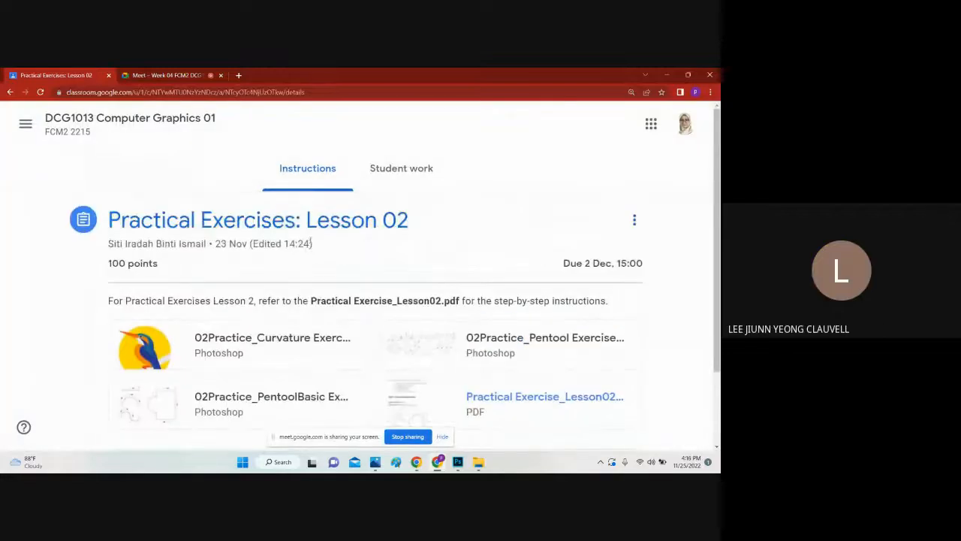
click(411, 174)
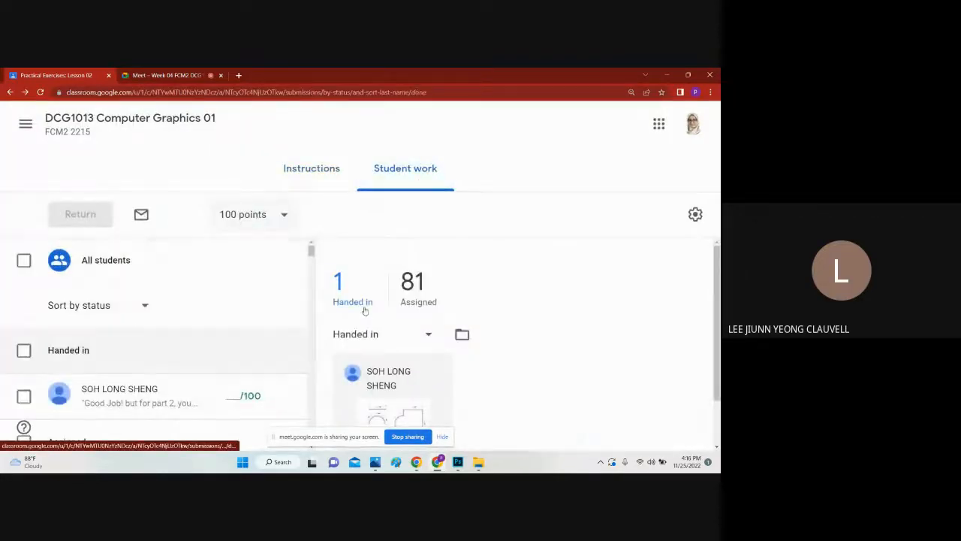
Step: Open the handed-in student submission and preview its Part 2 pen tool exercise file
scroll(410, 315, down, 1)
click(402, 335)
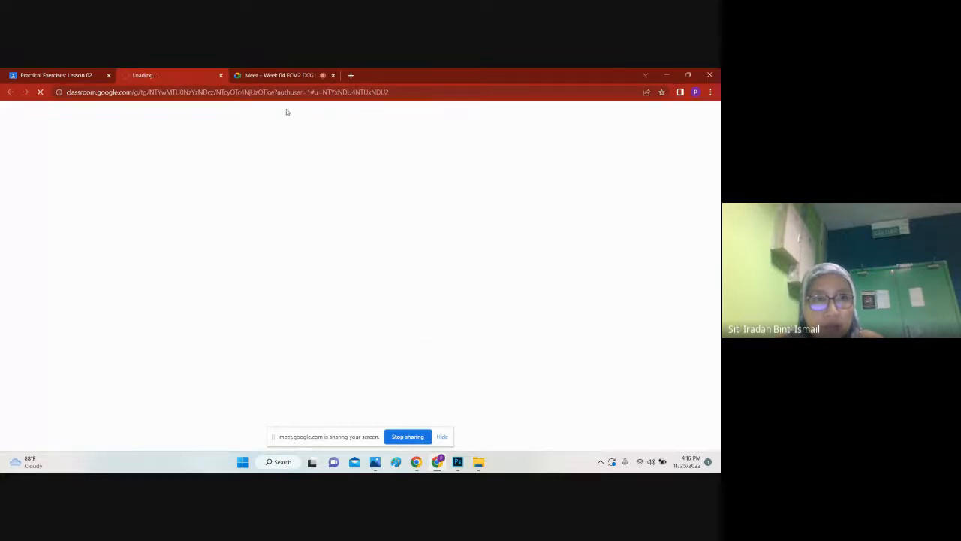
click(610, 309)
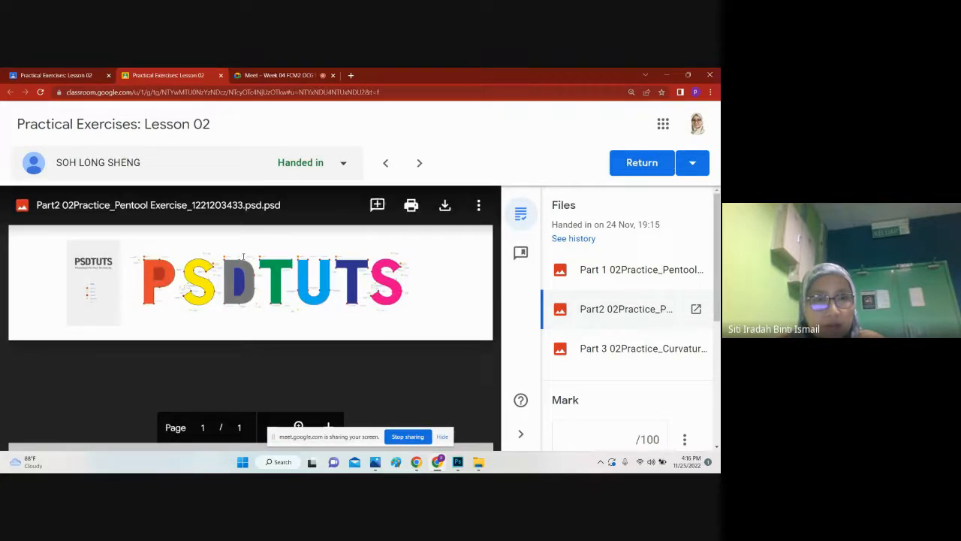
Step: Download the submitted Part 2 pen tool exercise PSD, locate it in the Downloads folder and open it in Photoshop
click(444, 205)
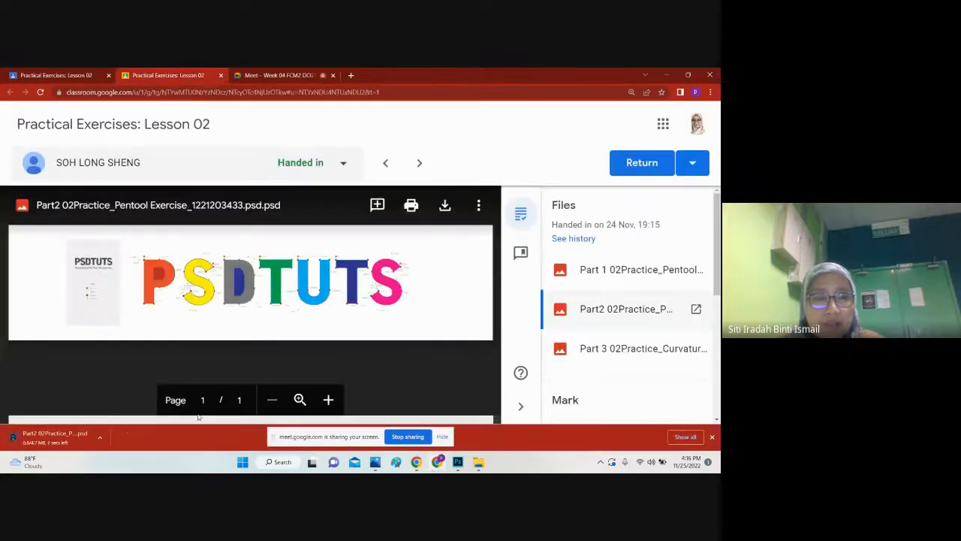
click(99, 437)
click(125, 403)
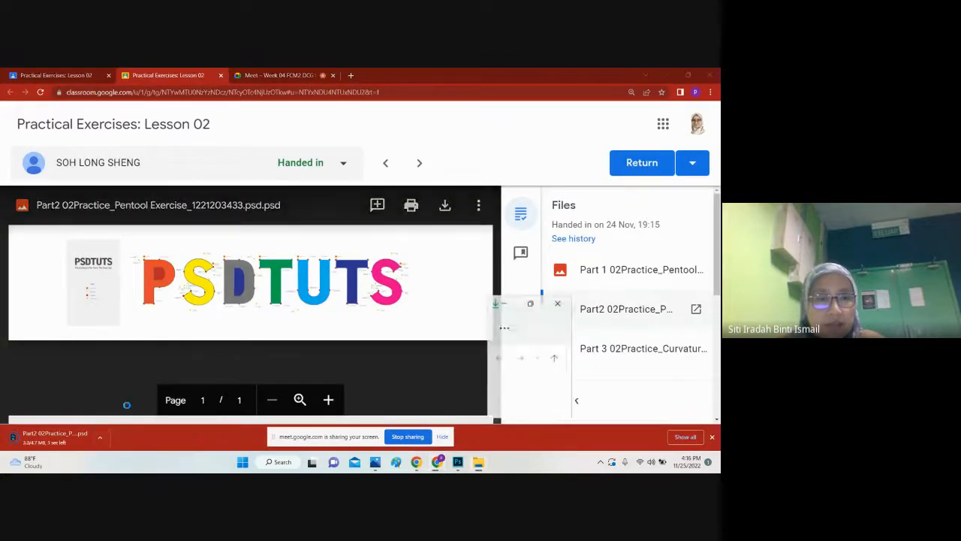
click(172, 274)
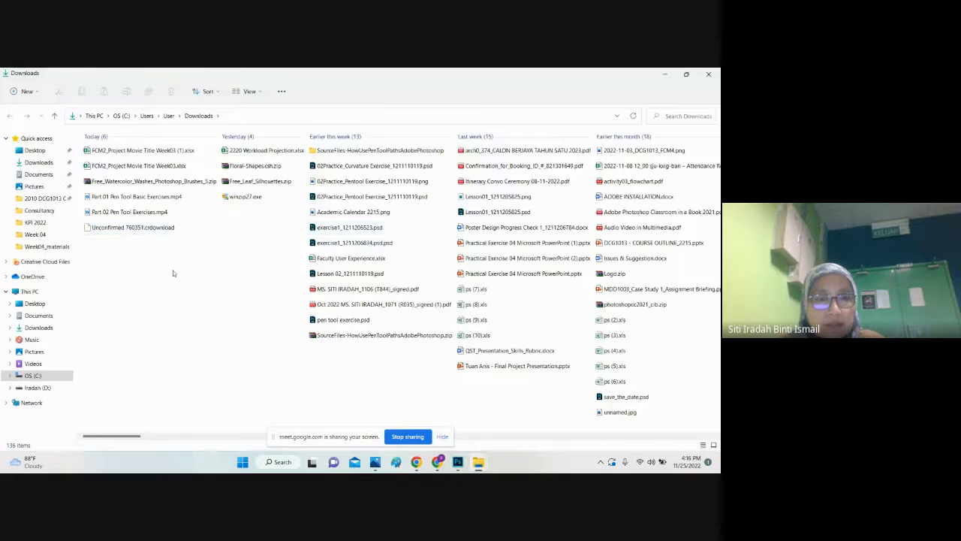
click(437, 464)
click(99, 437)
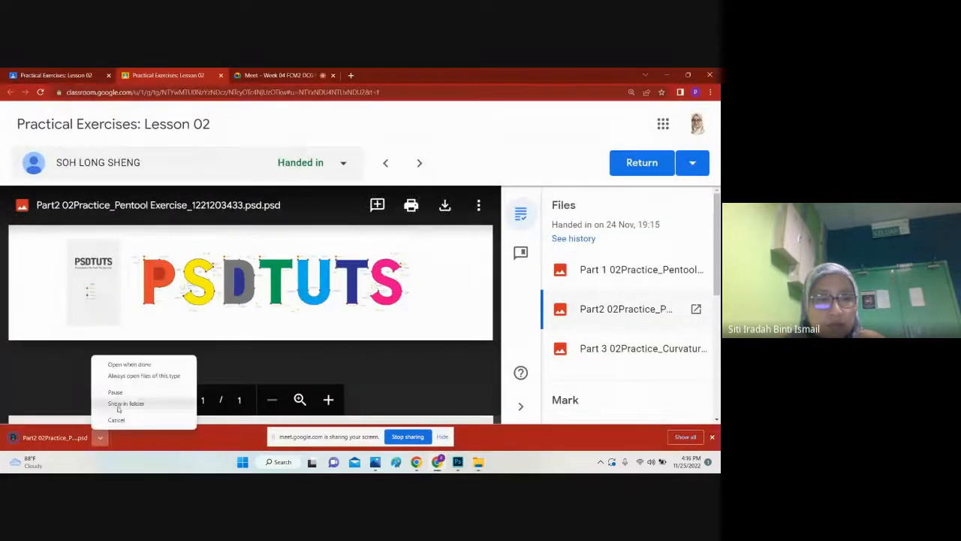
click(118, 404)
click(99, 437)
click(124, 404)
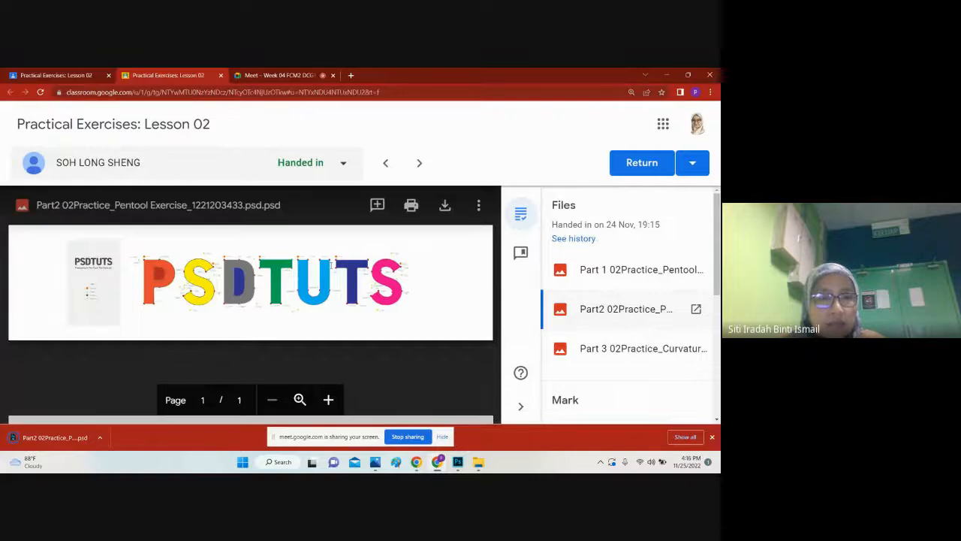
click(99, 437)
click(124, 401)
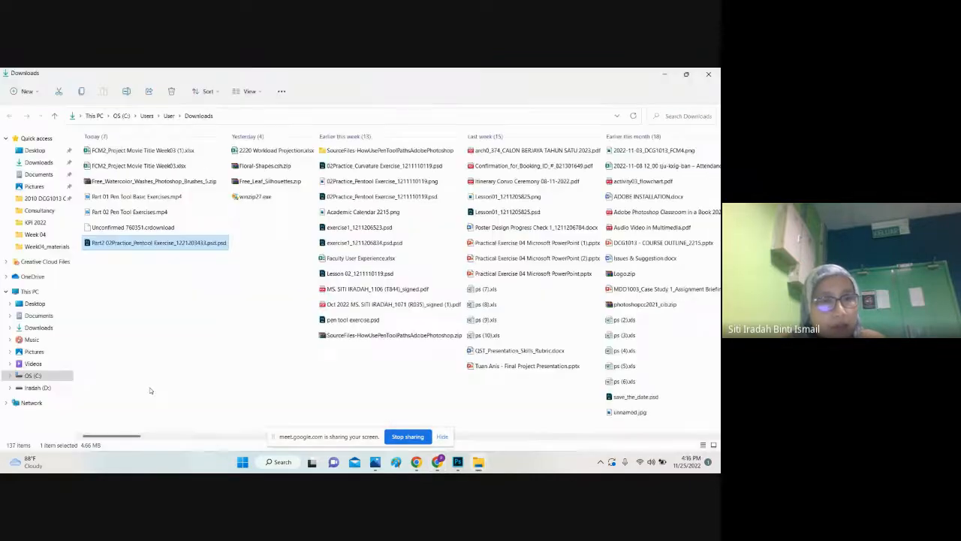
double_click(159, 247)
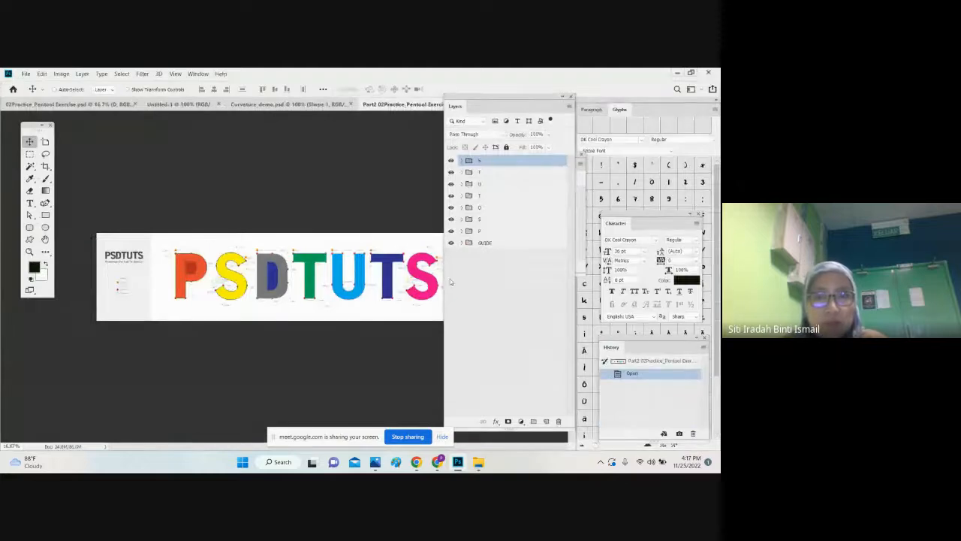
Step: Compare the submission preview in Chrome with the opened file, and check the in-call messages in Google Meet
click(436, 462)
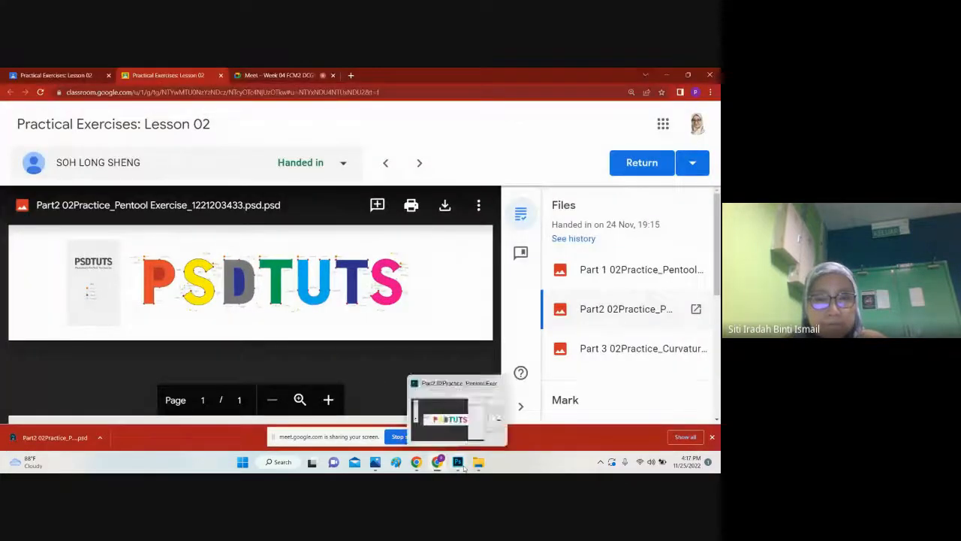
click(458, 462)
click(440, 466)
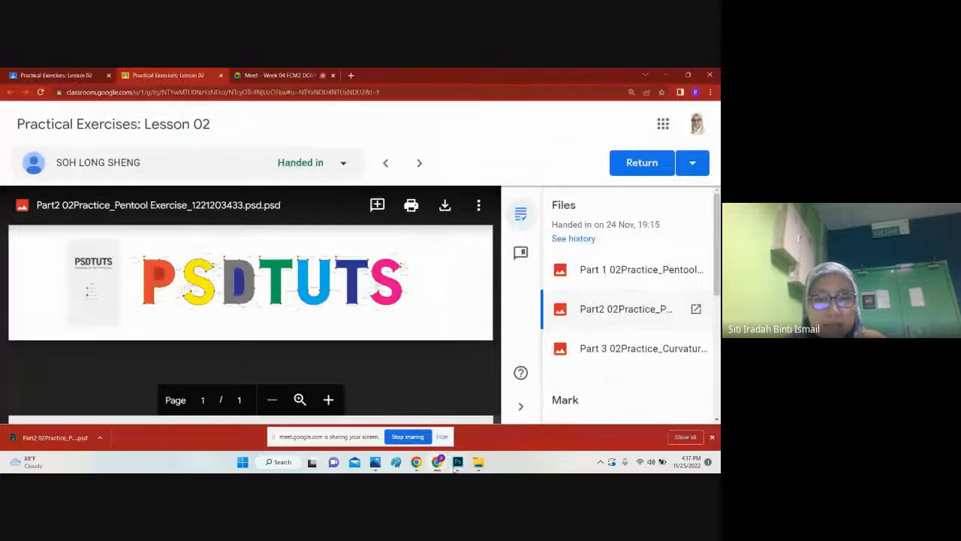
click(456, 462)
click(438, 462)
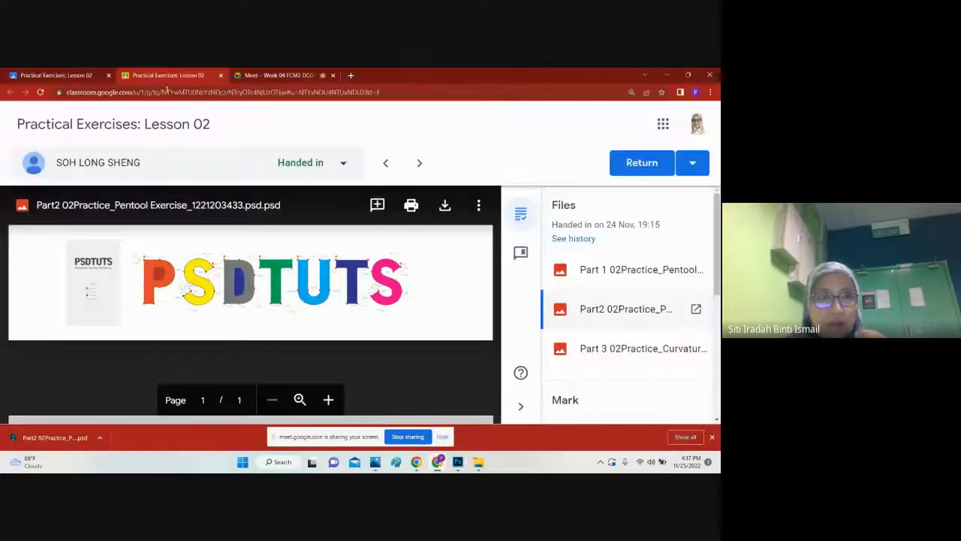
click(255, 75)
click(656, 405)
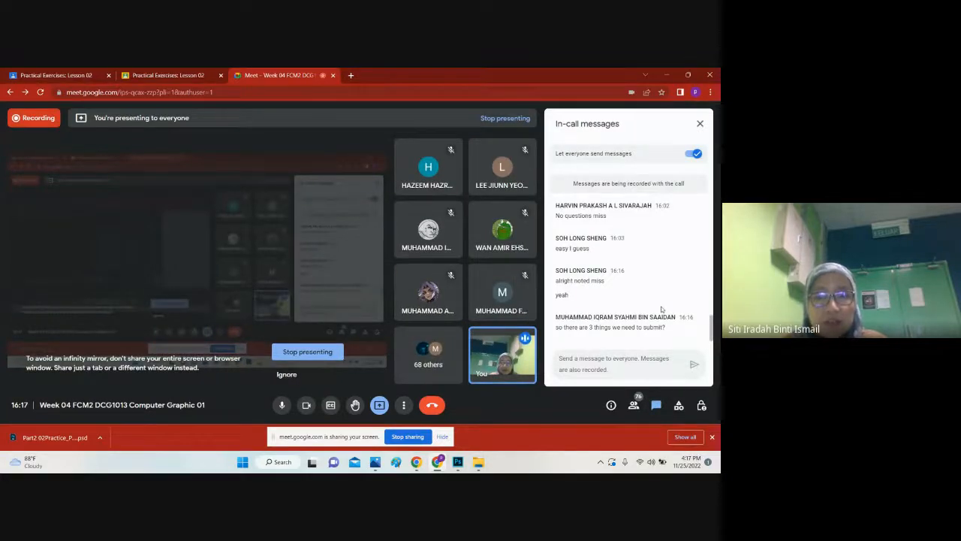
Step: Switch to Photoshop, expand the P group and toggle the visibility of its upper P layer to inspect the letter's counter
click(457, 462)
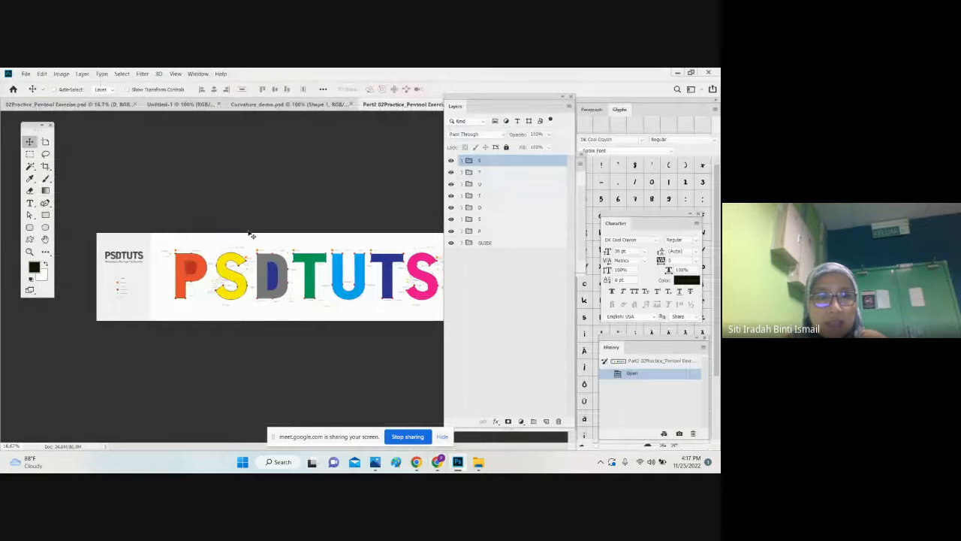
click(461, 231)
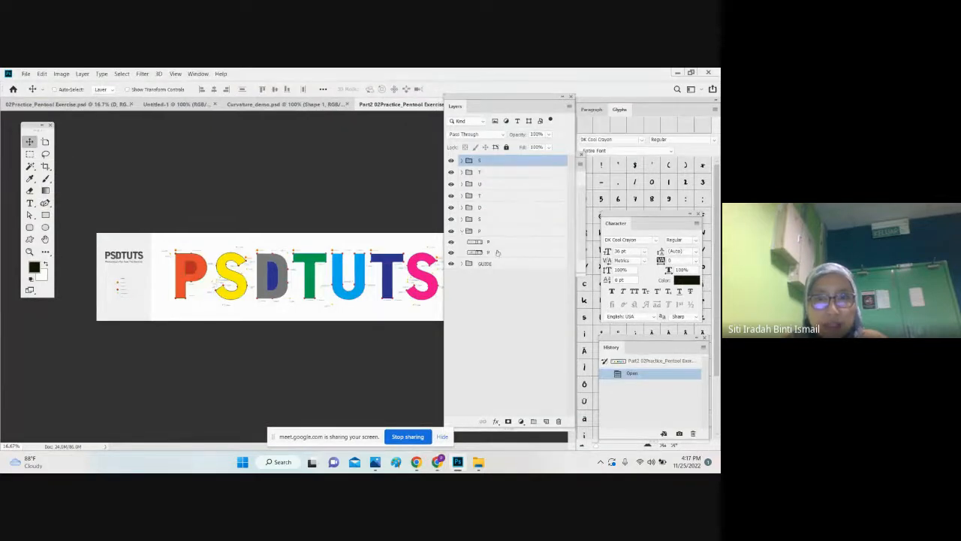
click(451, 242)
click(451, 242)
click(450, 241)
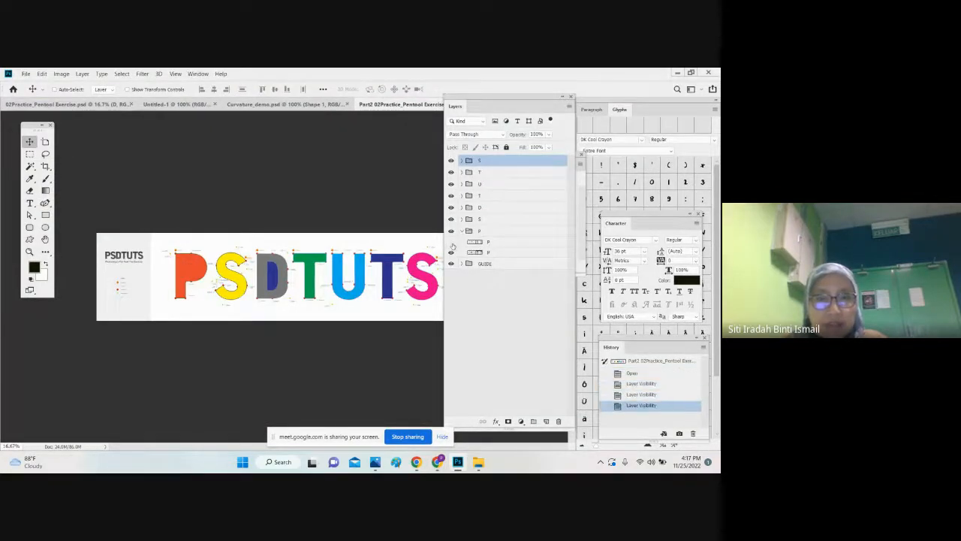
click(450, 242)
click(451, 242)
Step: Delete the separate layer that forms the inner counter of the letter P from the P group
click(488, 242)
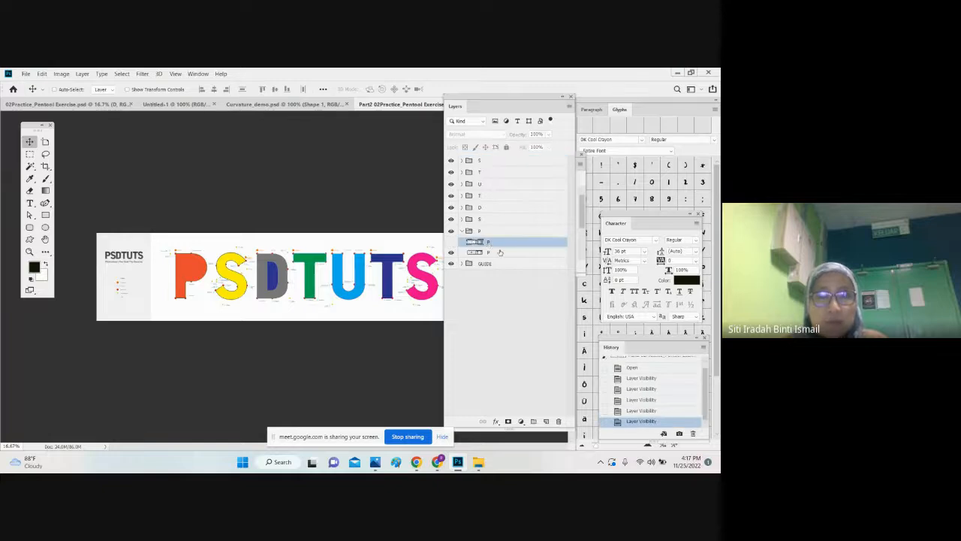
click(497, 254)
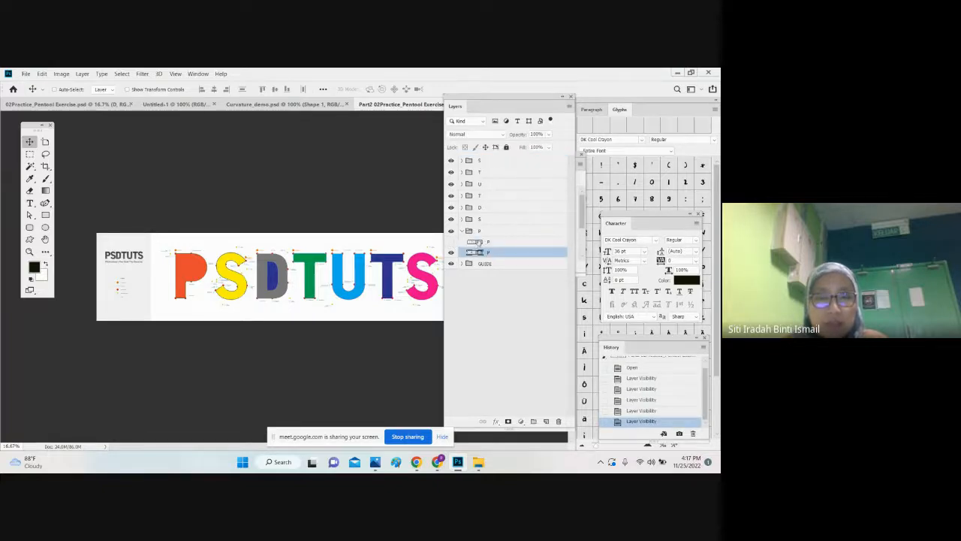
click(478, 242)
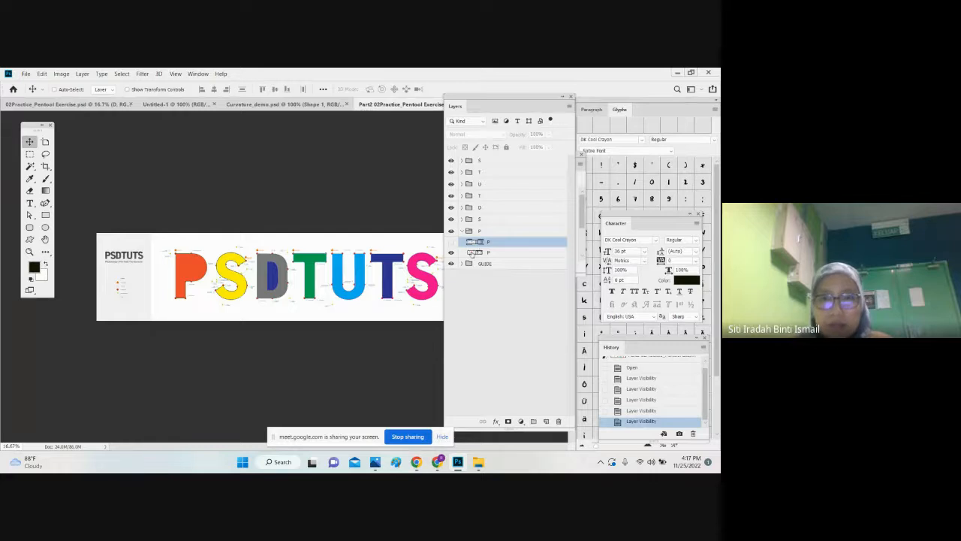
click(450, 241)
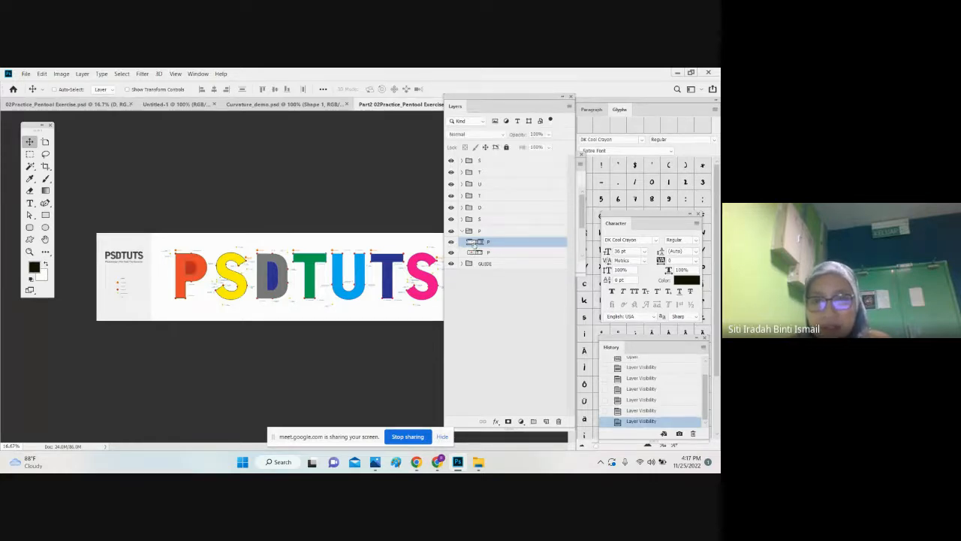
key(Delete)
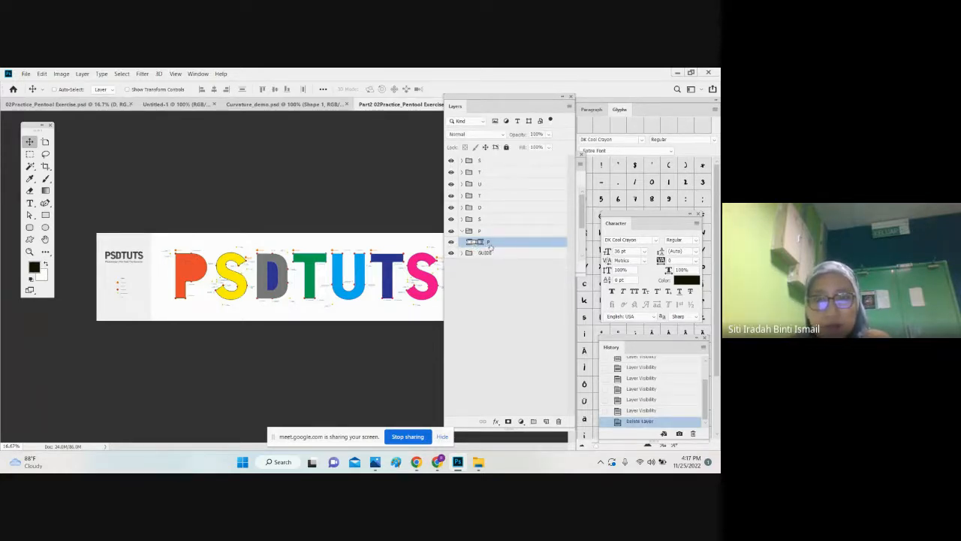
Step: Set the Curvature Pen tool to Subtract Front Shape and place the first anchor point inside the orange letter P
key(ctrl+plus)
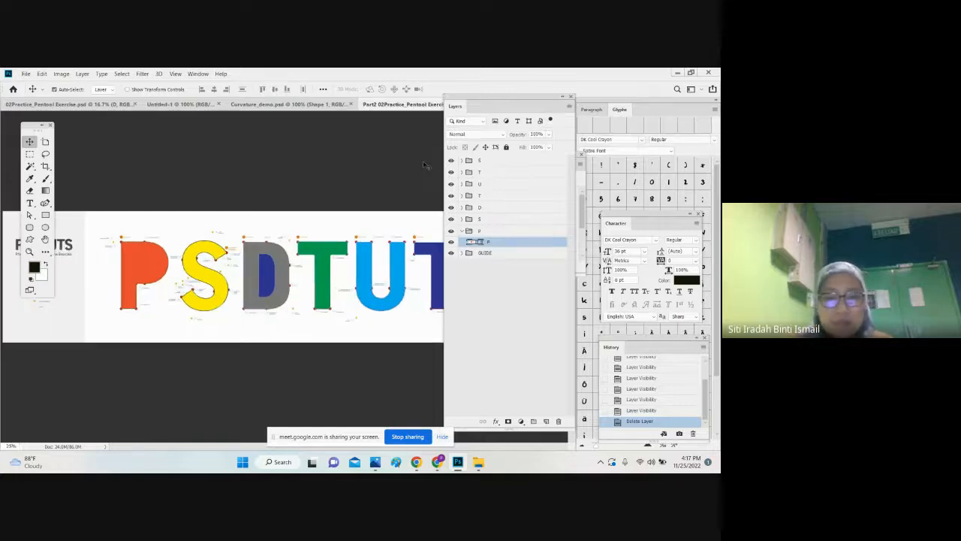
key(ctrl+plus)
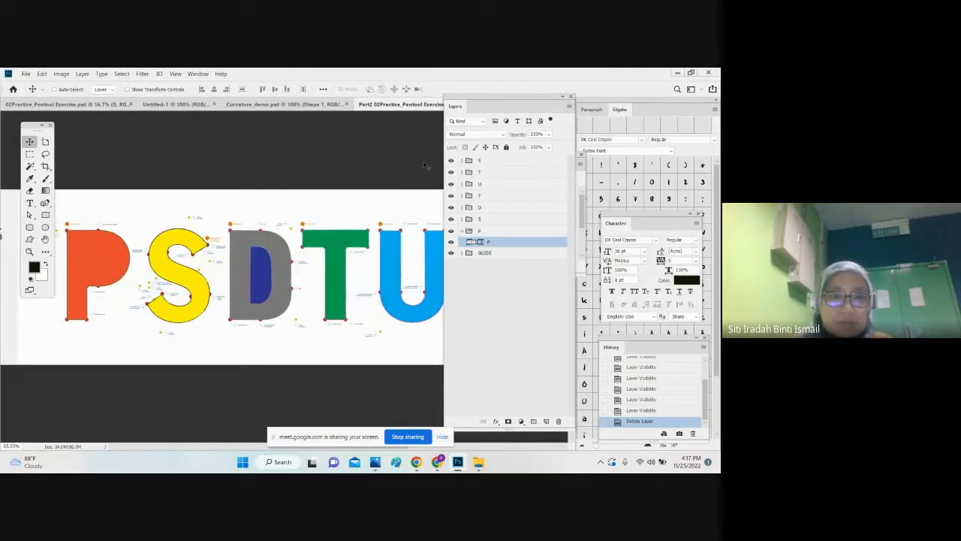
click(43, 204)
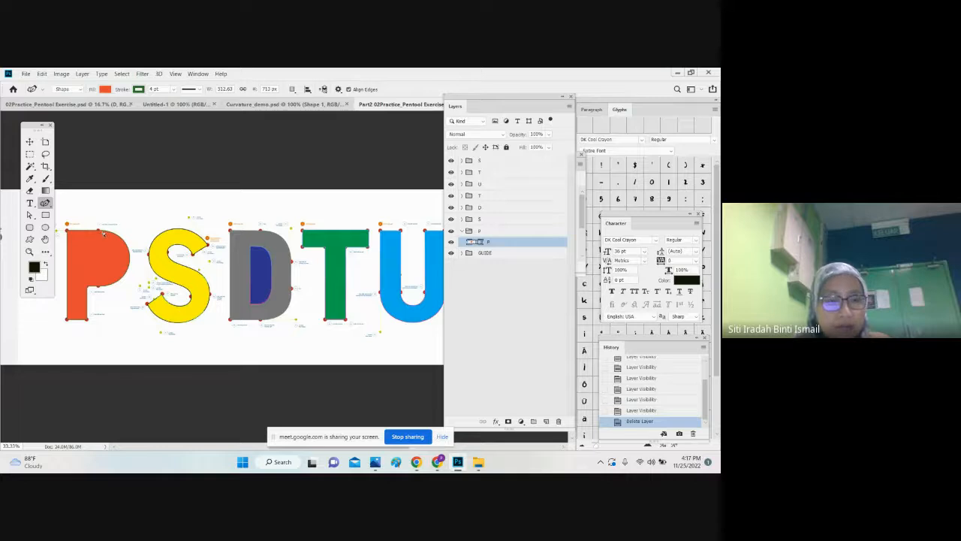
key(v)
click(46, 204)
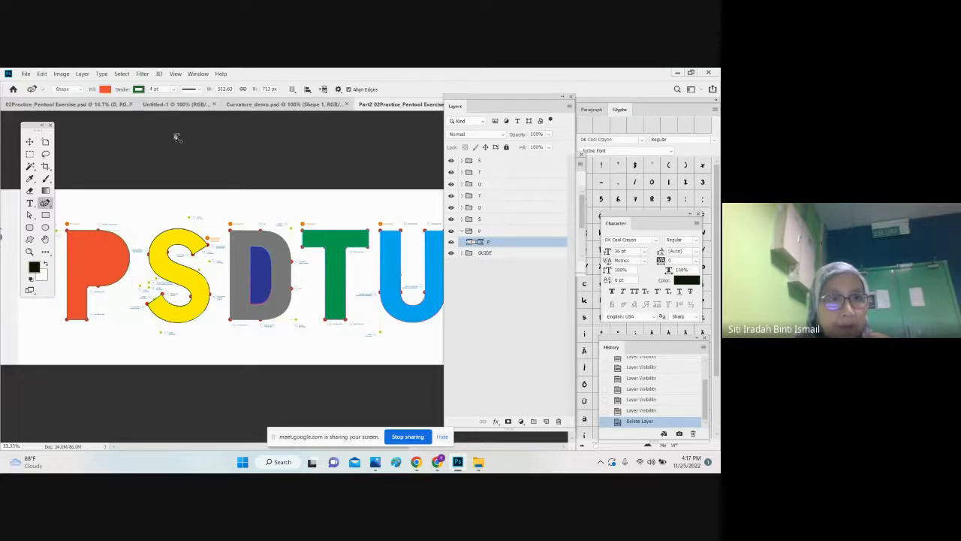
click(292, 89)
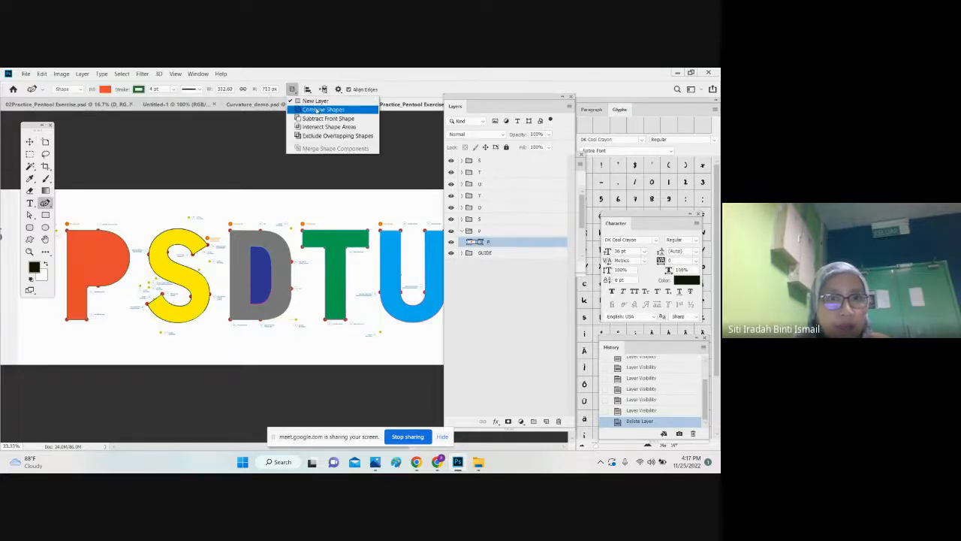
click(301, 118)
click(86, 245)
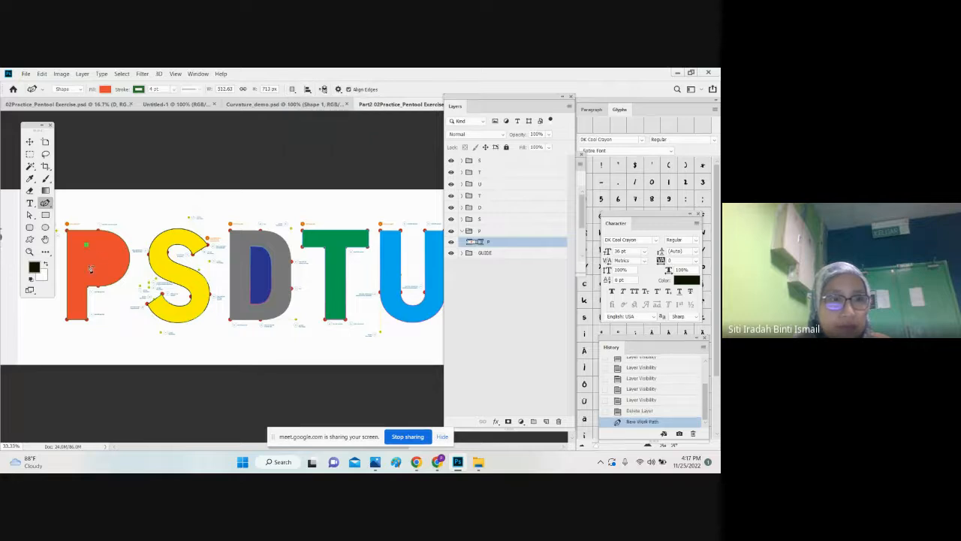
click(111, 263)
key(ctrl+z)
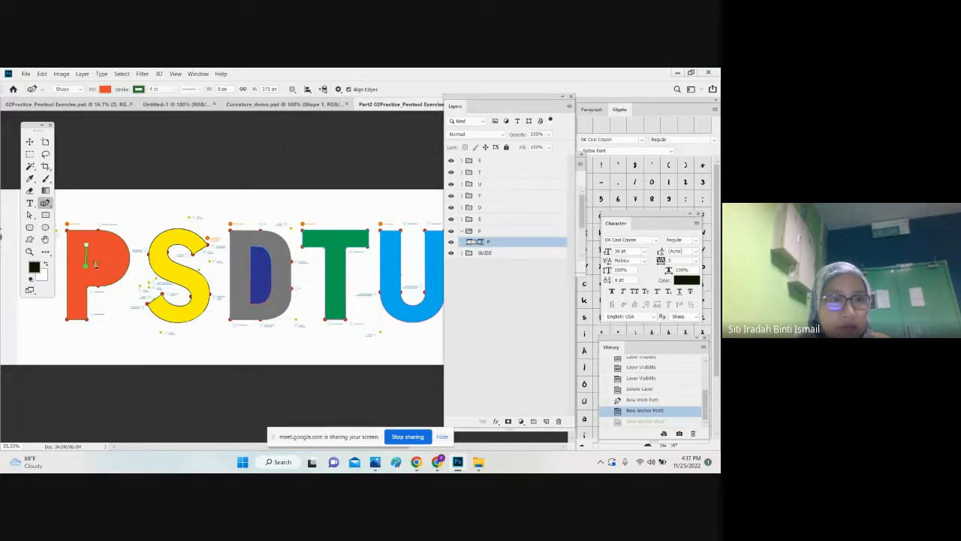
key(ctrl+z)
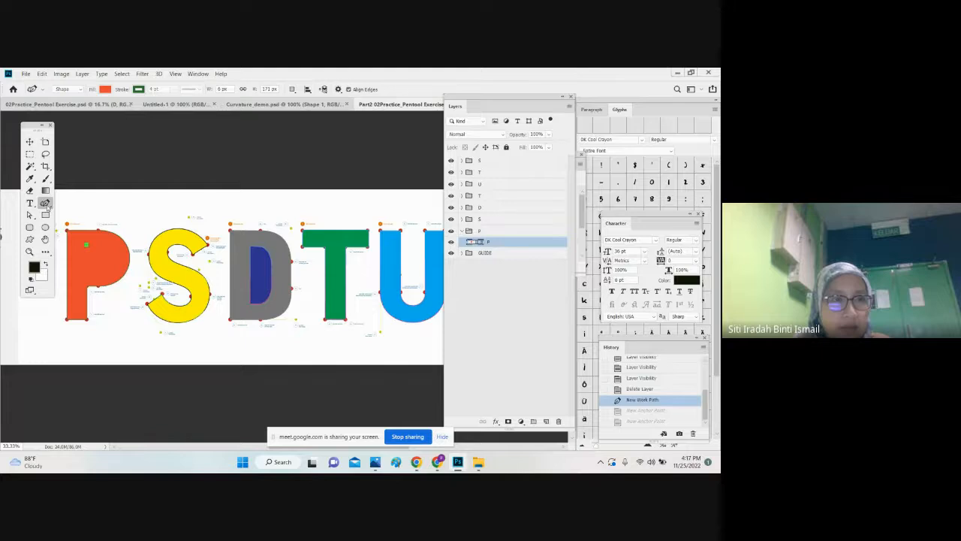
Step: Complete a closed triangular path inside the letter P with the Pen tool, starting from the existing anchor point
drag(46, 204, 75, 201)
click(87, 271)
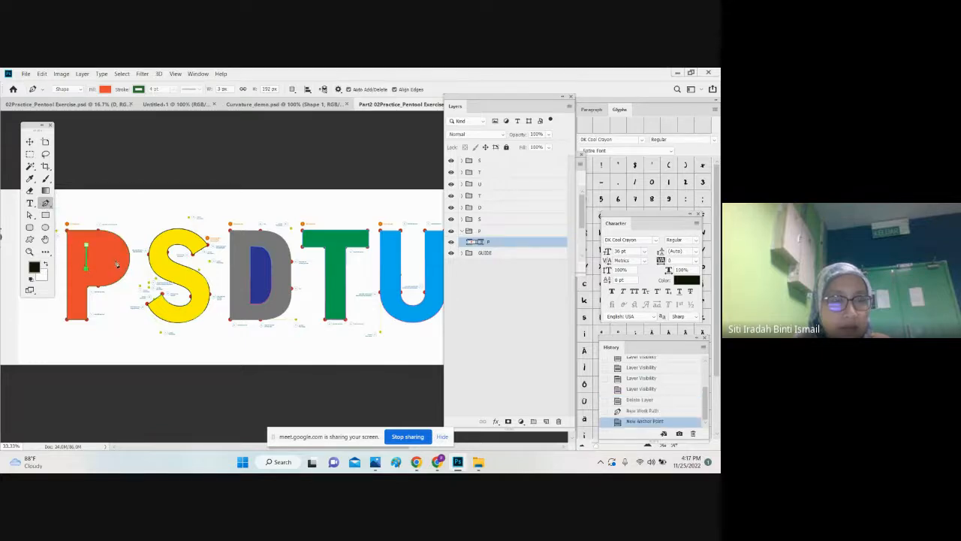
click(114, 258)
click(86, 244)
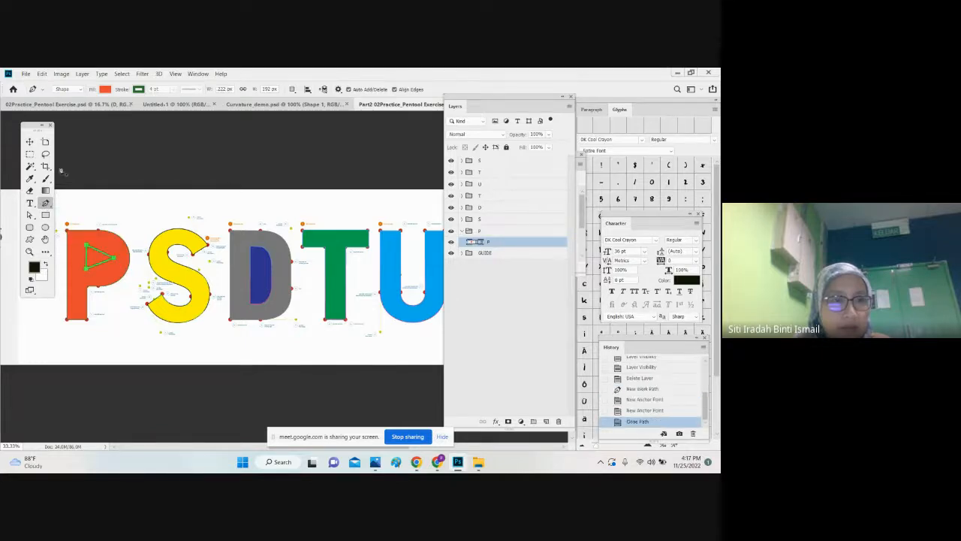
click(30, 142)
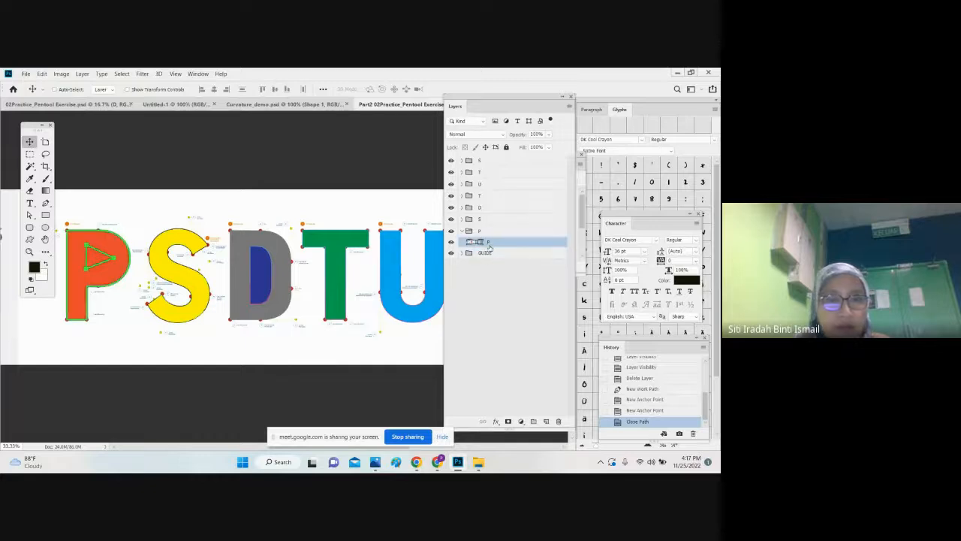
Step: Undo the triangular path drawn inside the letter P
key(ctrl+z)
key(ctrl+z)
key(ctrl+z)
key(ctrl+z)
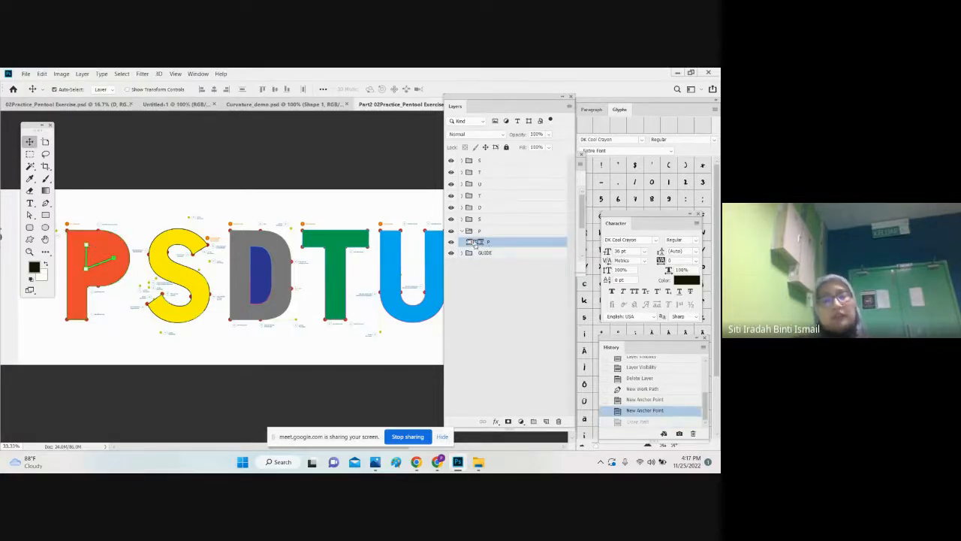
Step: Switch to Chrome and bring up the student's handed-in Part 2 file in Google Classroom
click(439, 463)
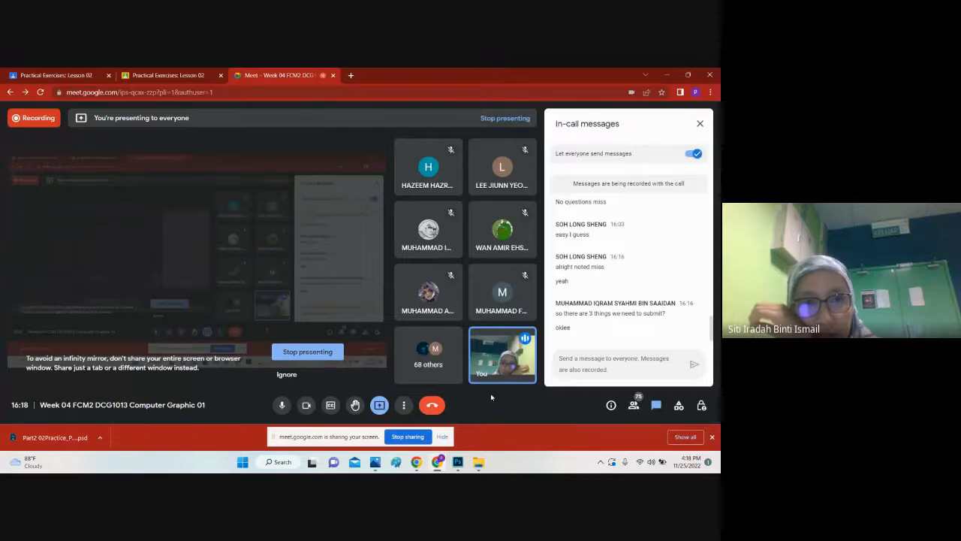
click(189, 80)
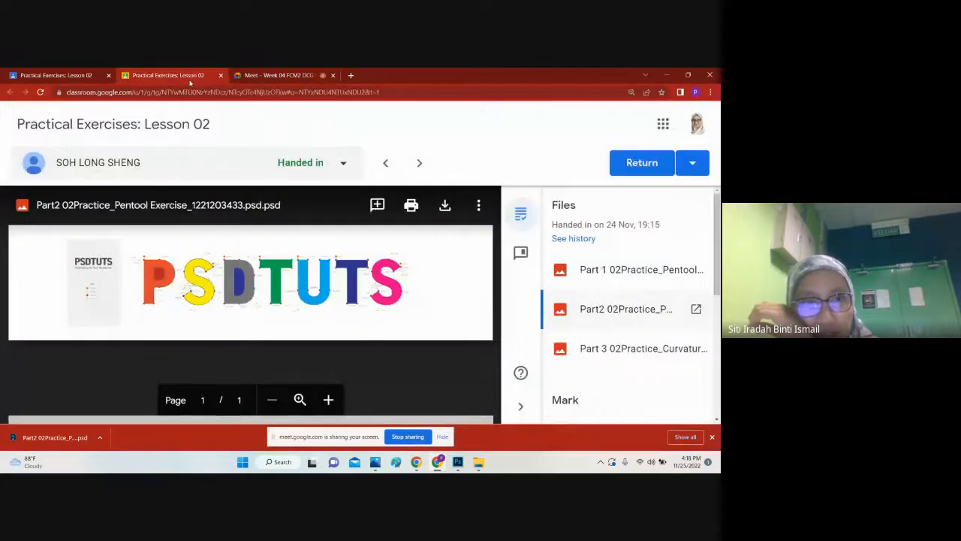
click(266, 74)
click(158, 75)
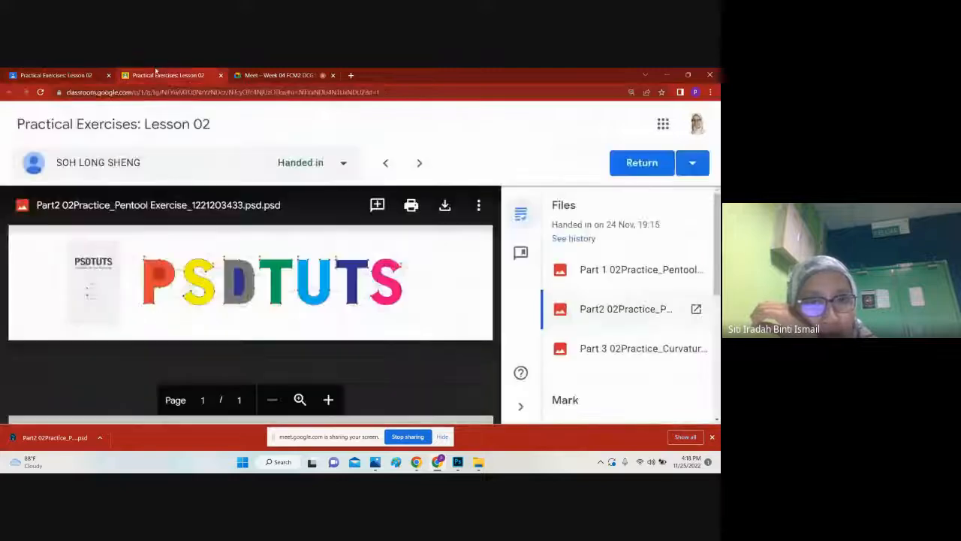
click(284, 73)
click(169, 75)
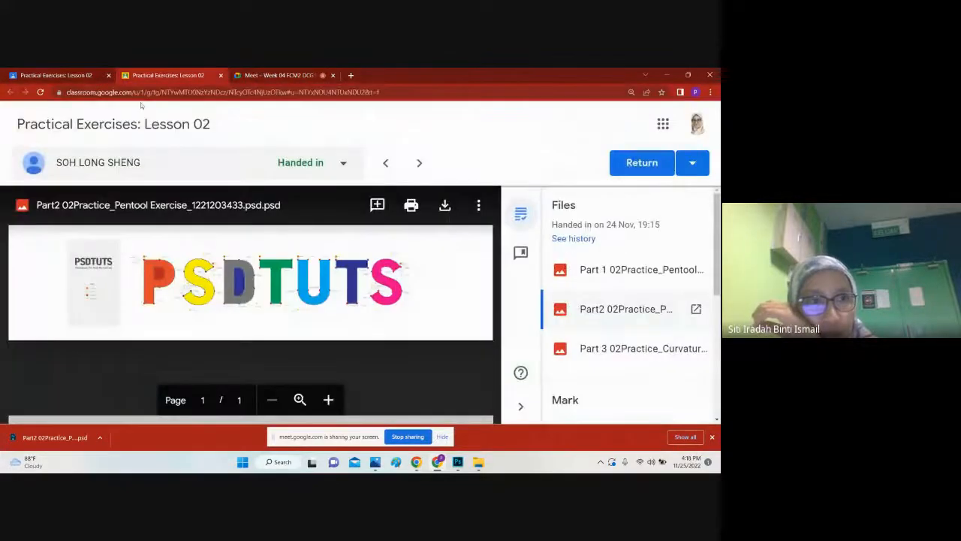
Step: Review the instructions and the student work list of the Practical Exercises: Lesson 02 assignment
click(79, 73)
click(313, 170)
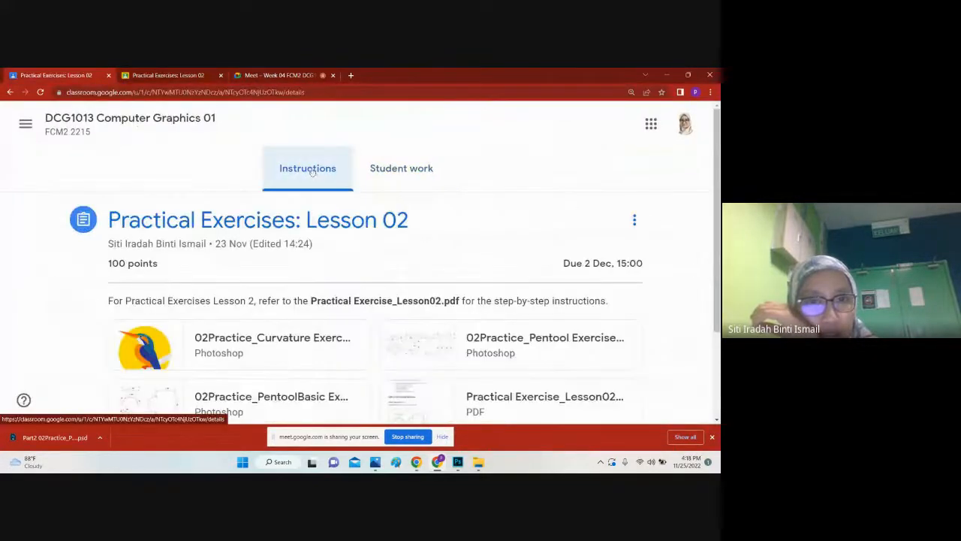
scroll(467, 237, down, 2)
scroll(435, 218, up, 2)
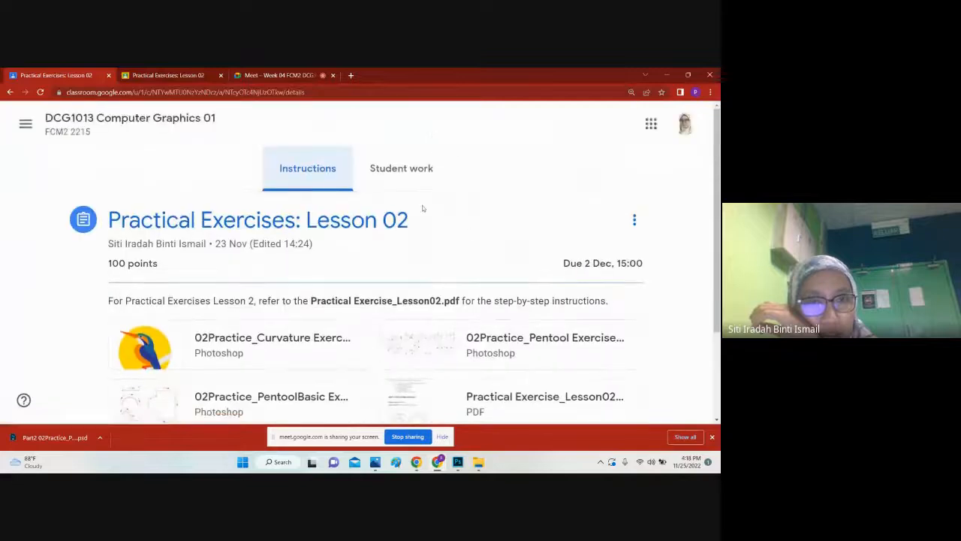
click(395, 169)
click(337, 170)
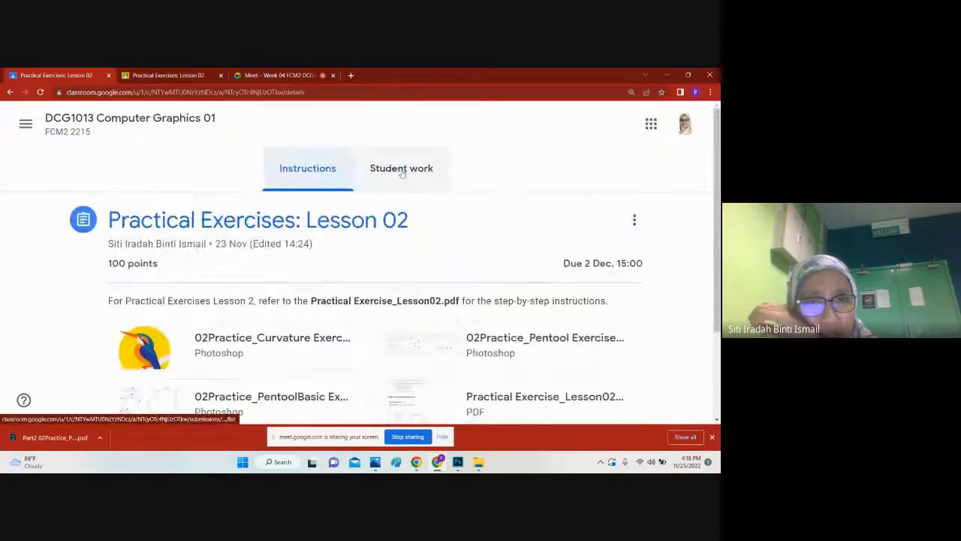
click(402, 172)
click(260, 72)
click(208, 74)
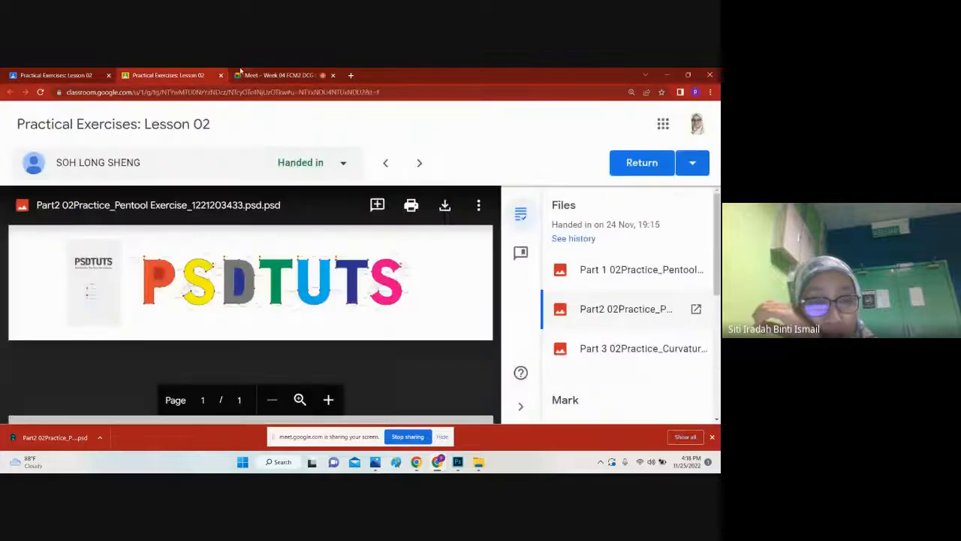
click(255, 73)
click(214, 74)
click(253, 73)
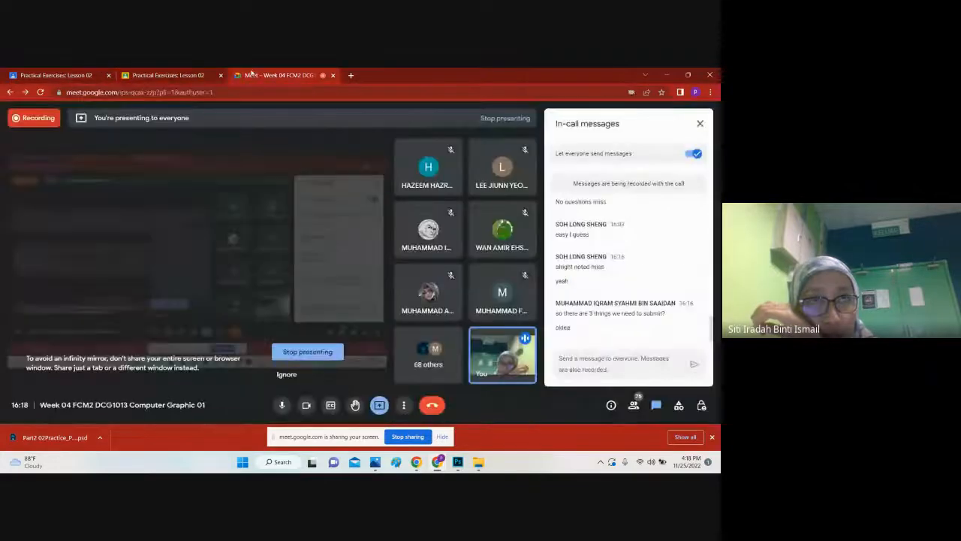
click(206, 73)
Step: Send the message "Tuesday, 29 Nov 10-11 am" to everyone in the Google Meet call chat
click(248, 72)
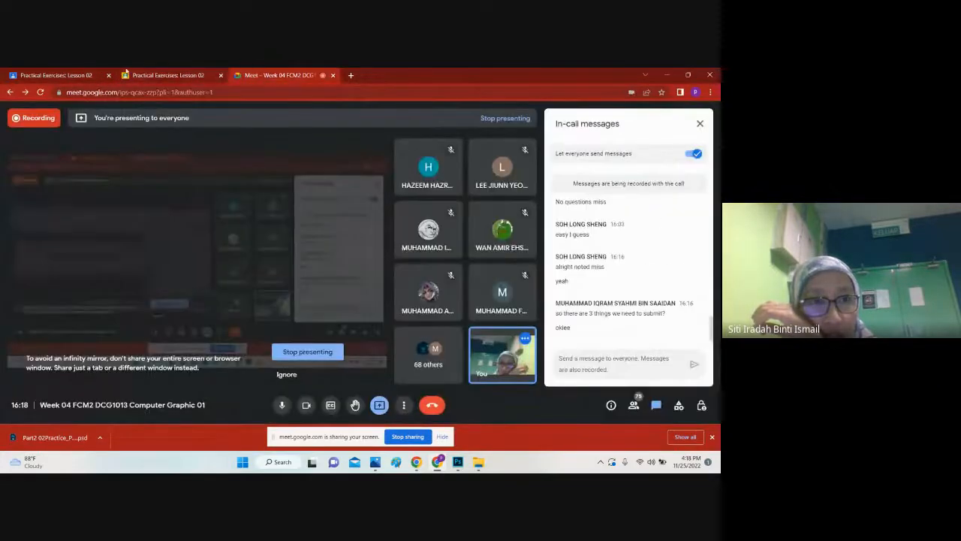
click(618, 359)
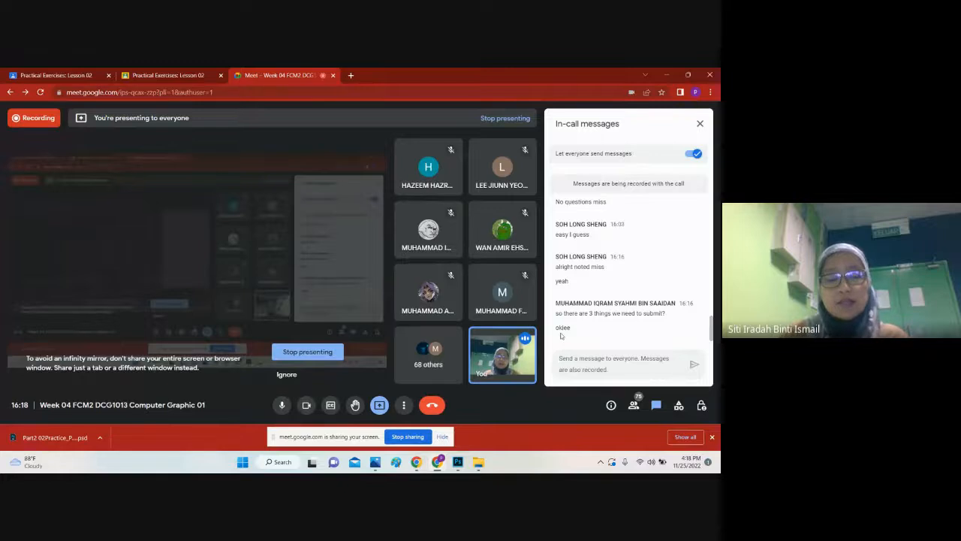
text(Tua)
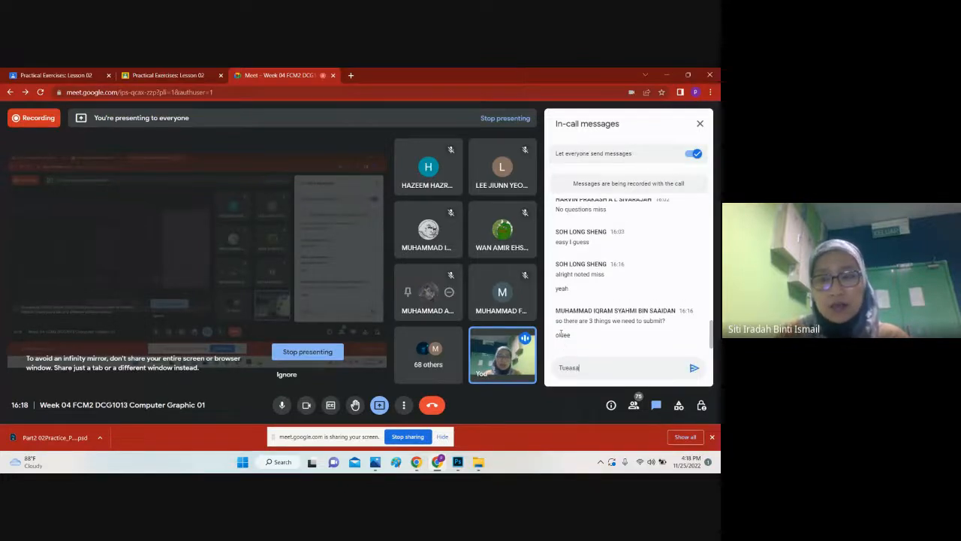
text(sday,)
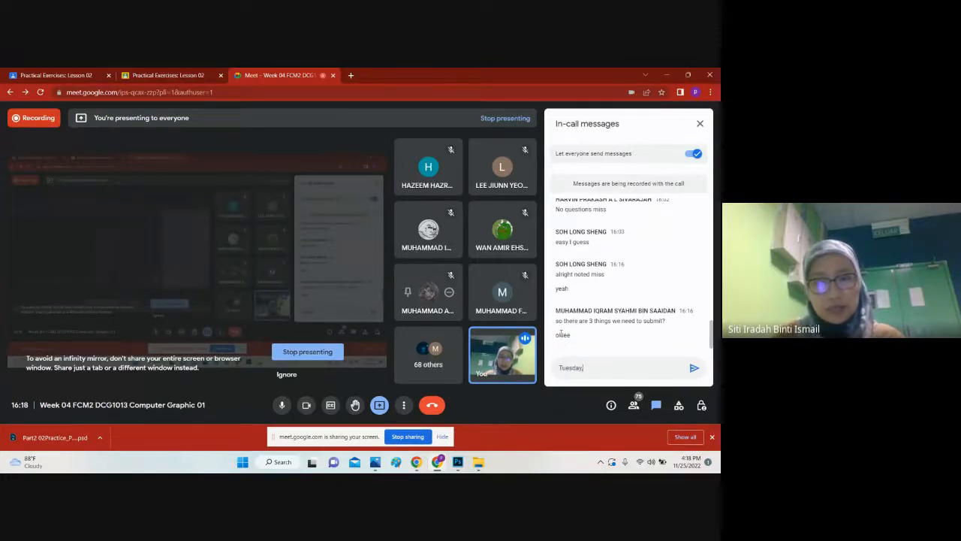
text( 29 Nov 1)
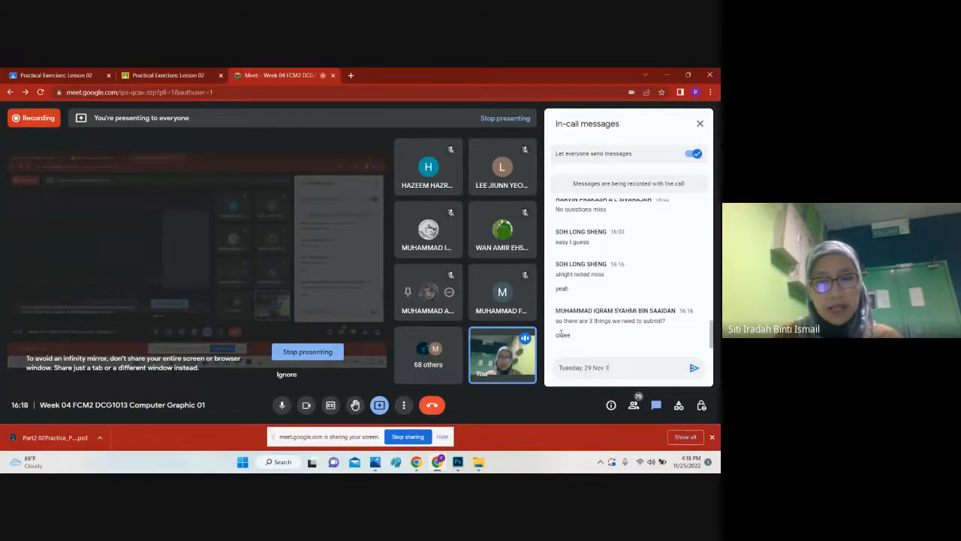
text(0-11 am)
key(Return)
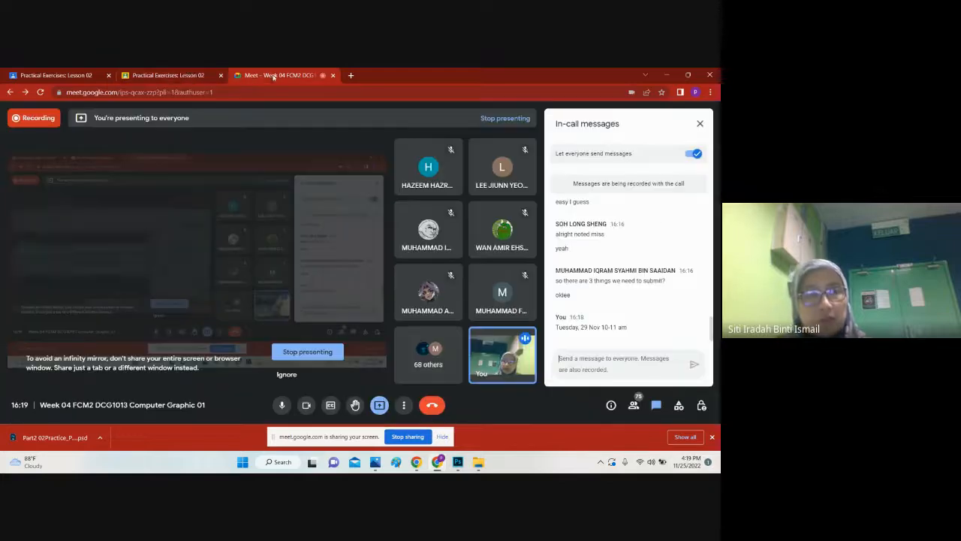
click(208, 76)
click(243, 74)
click(195, 74)
click(260, 74)
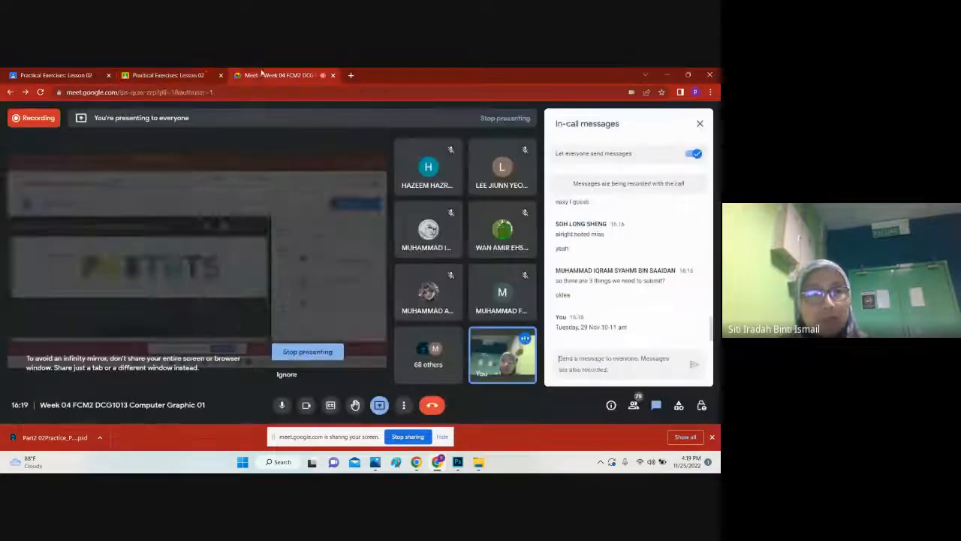
click(173, 75)
click(256, 75)
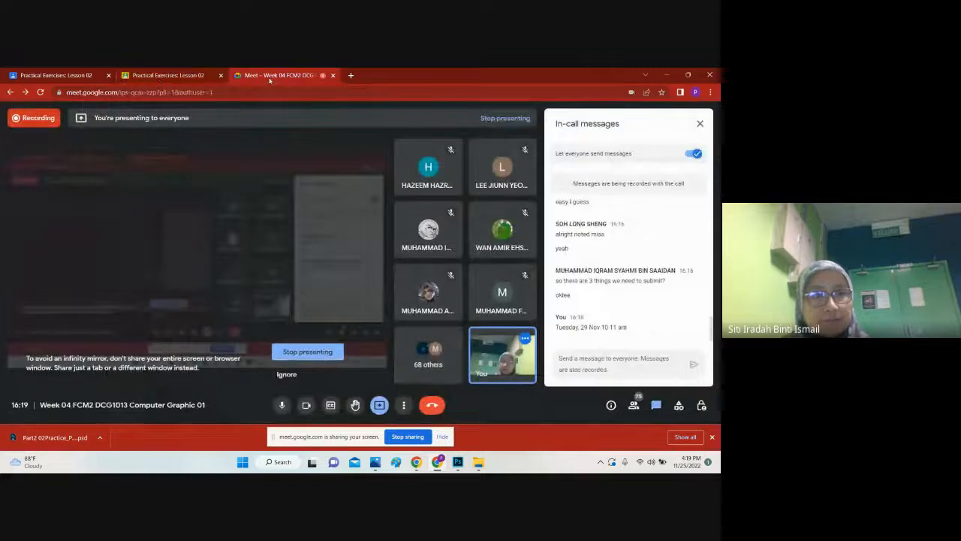
Step: Return to Google Classroom and open the Practical Exercises: Lesson 02 assignment for editing
click(205, 75)
click(49, 77)
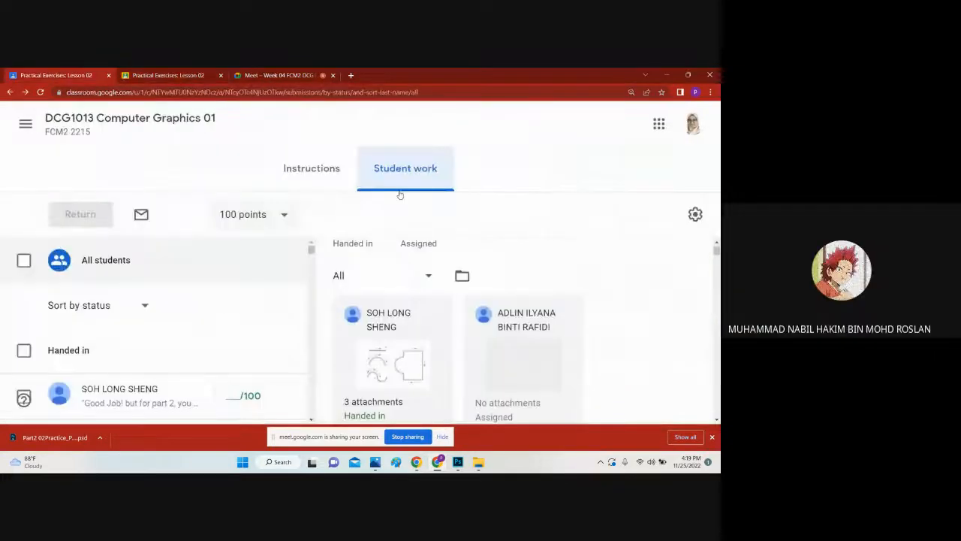
click(332, 176)
scroll(541, 266, down, 3)
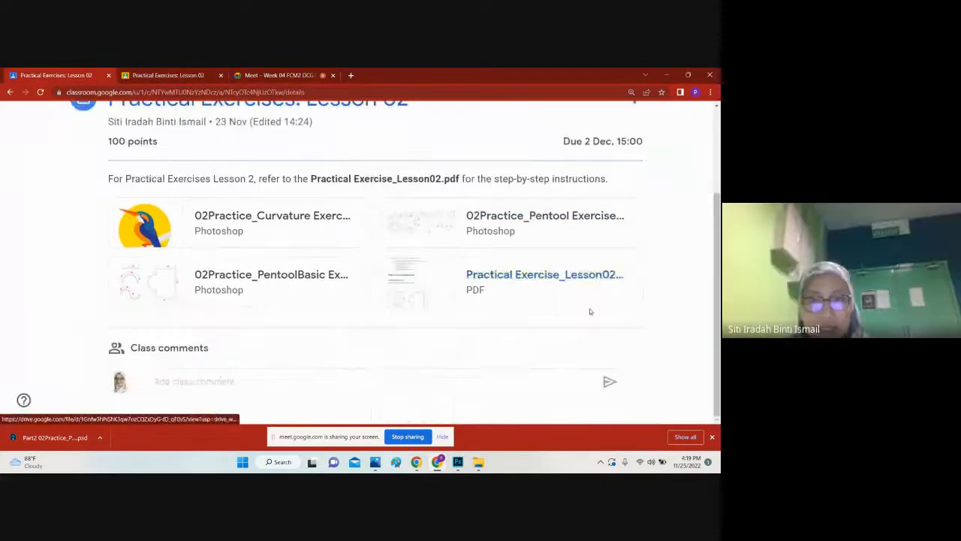
scroll(610, 297, up, 3)
click(635, 219)
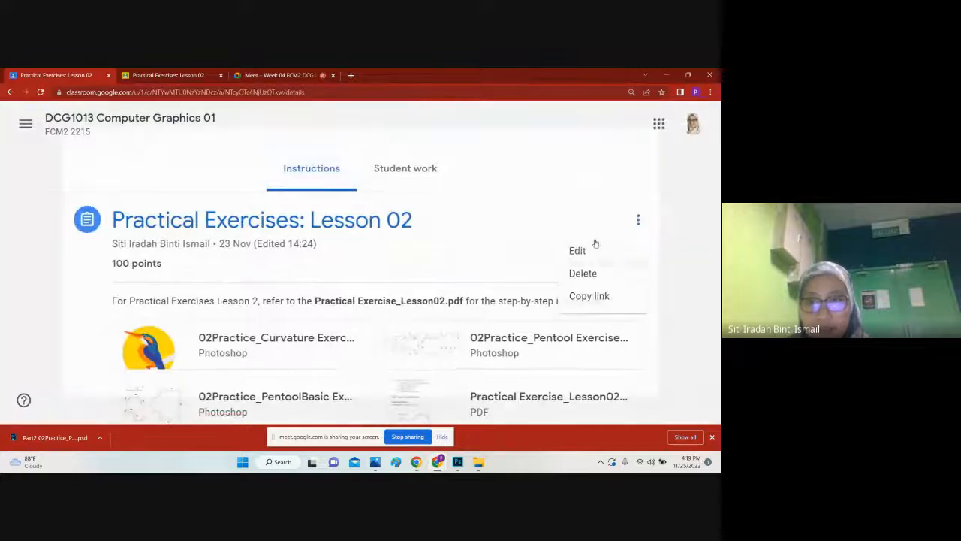
click(594, 244)
Step: Set the assignment's due date to 25 Nov 2022 and the due time to 23:59, and try to save it
click(535, 335)
click(546, 271)
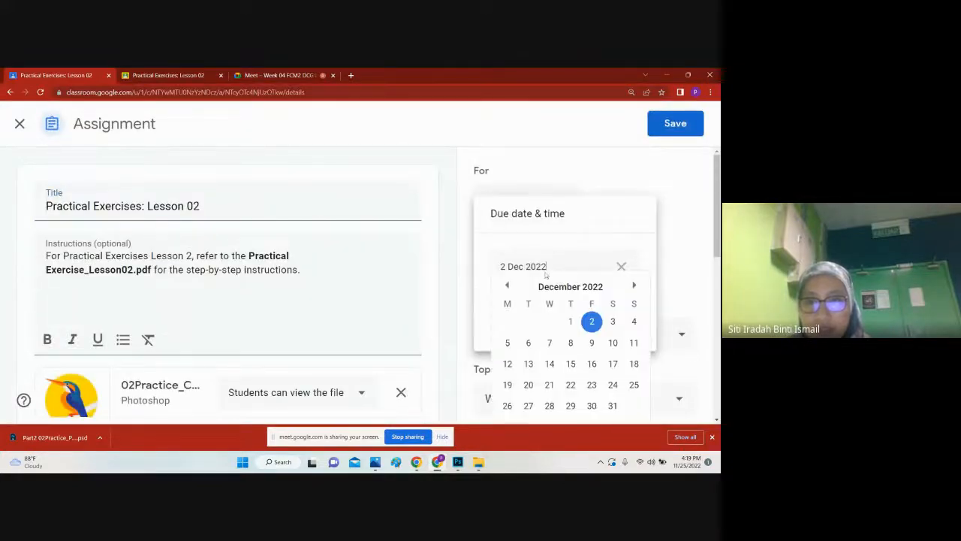
click(508, 286)
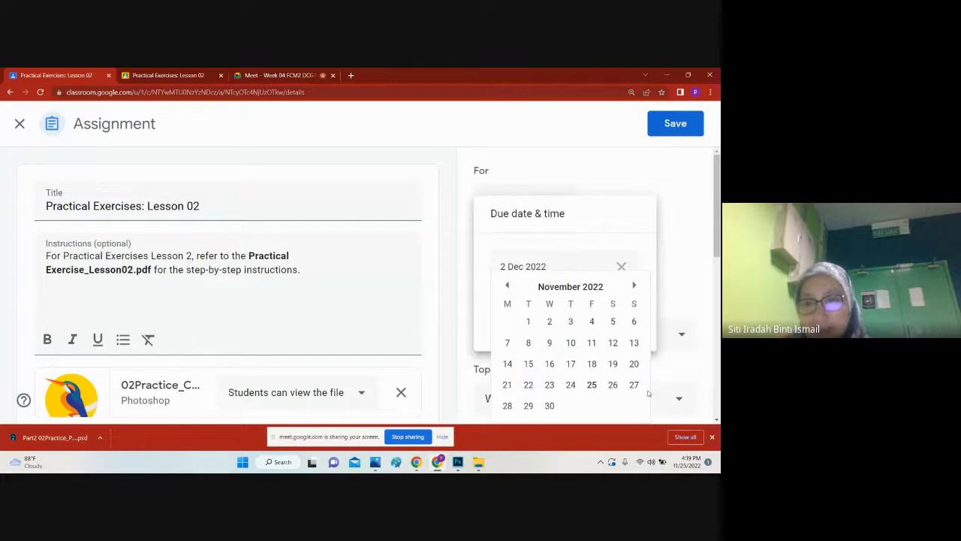
click(592, 386)
click(528, 307)
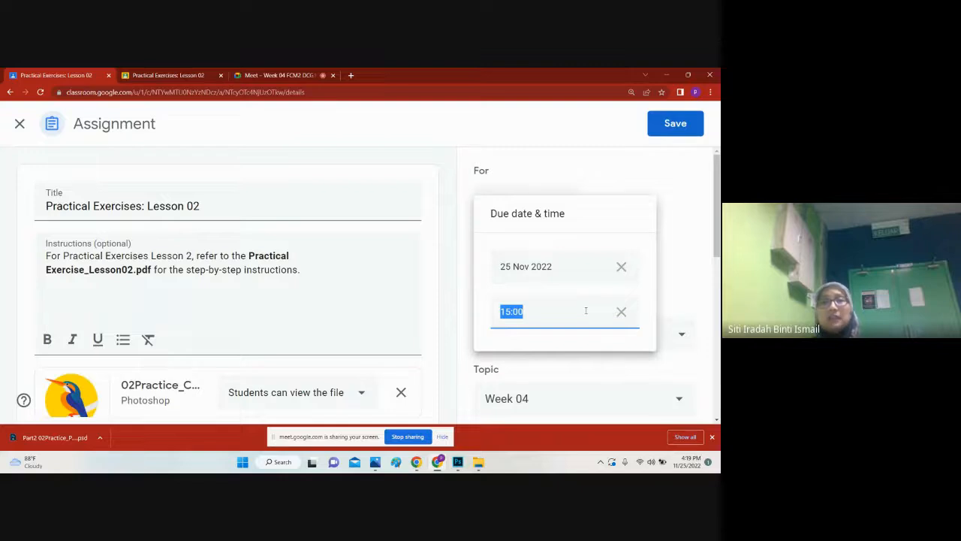
click(675, 123)
Step: Check the Meet call's chat, return to the assignment form and try to save the new deadline again
click(278, 75)
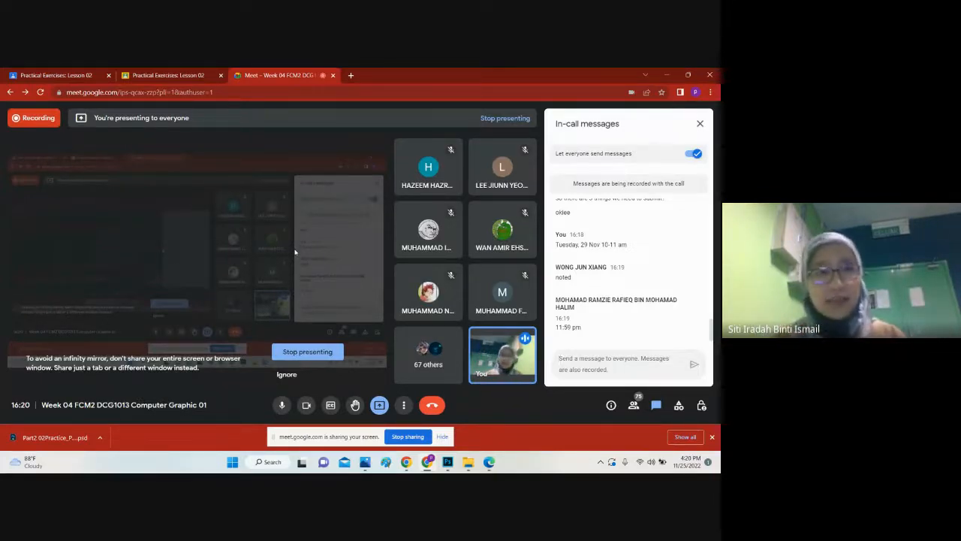
click(153, 75)
click(78, 75)
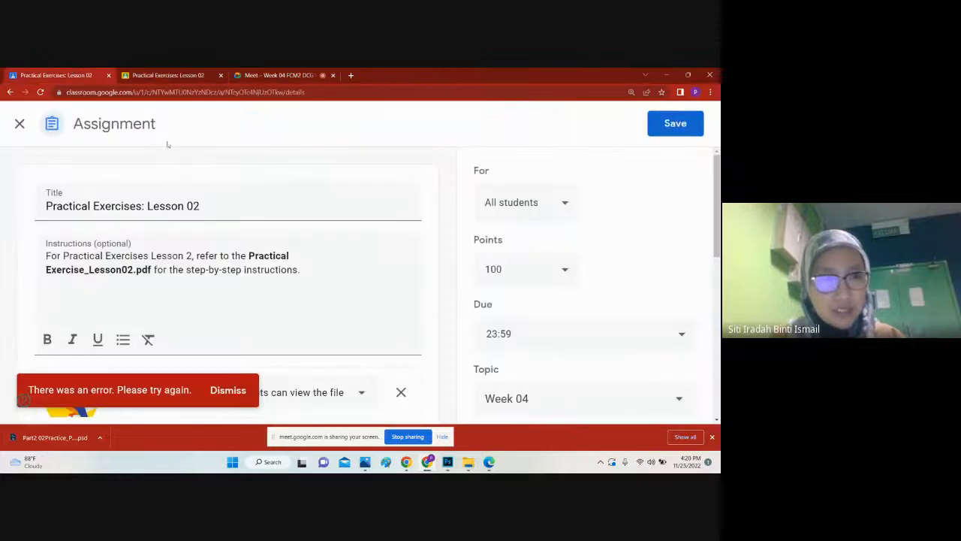
click(184, 74)
click(278, 73)
click(49, 73)
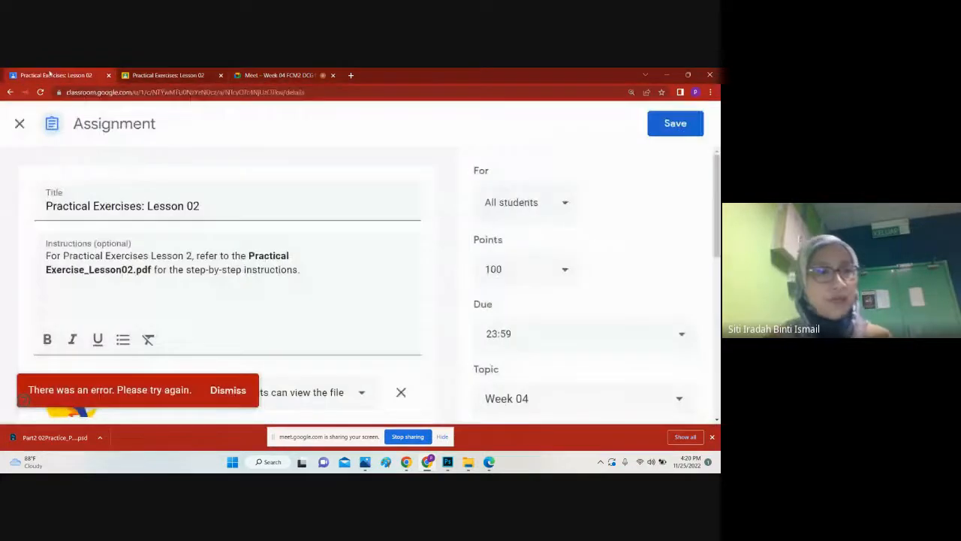
click(675, 123)
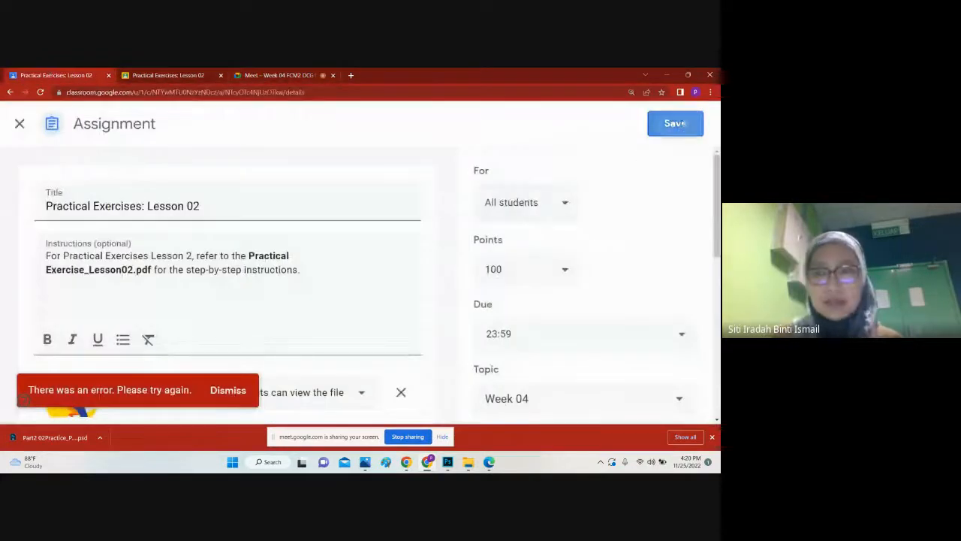
Step: Return to the Meet call and check the computer's network connection in the system quick settings
click(264, 78)
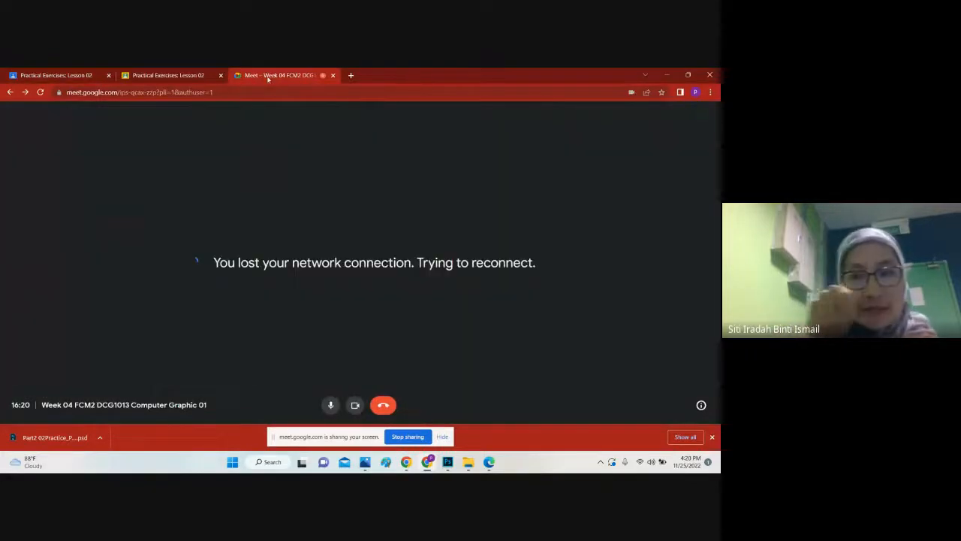
click(641, 463)
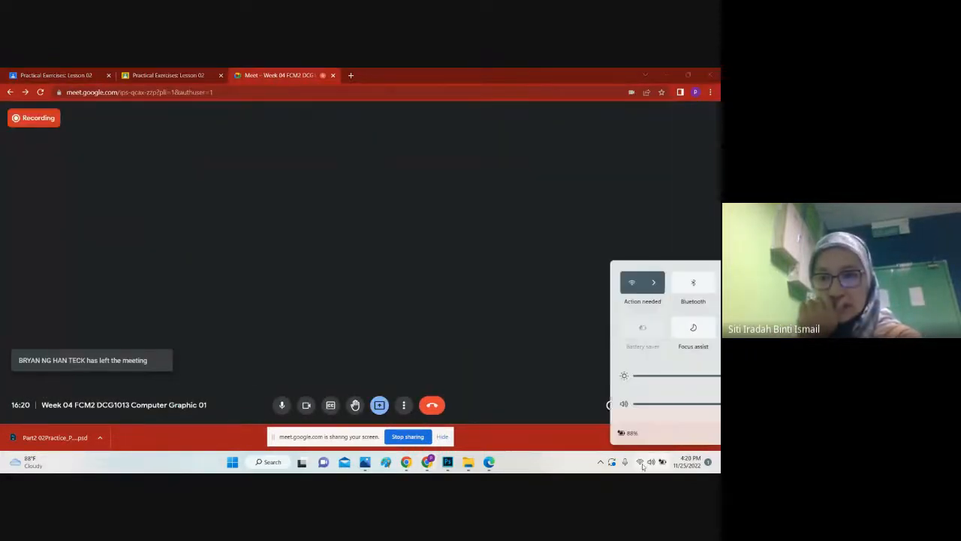
click(592, 175)
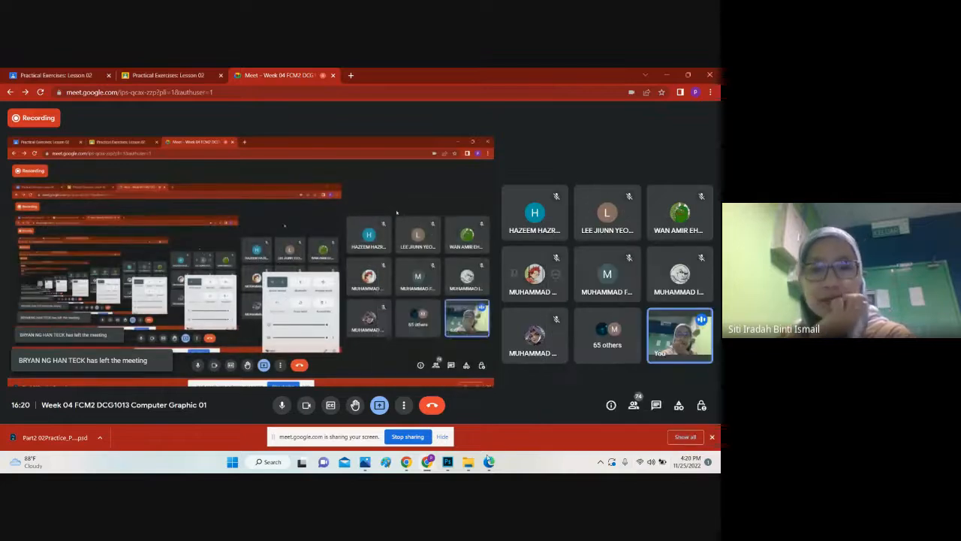
Step: Stop presenting the screen in the Meet call
click(380, 405)
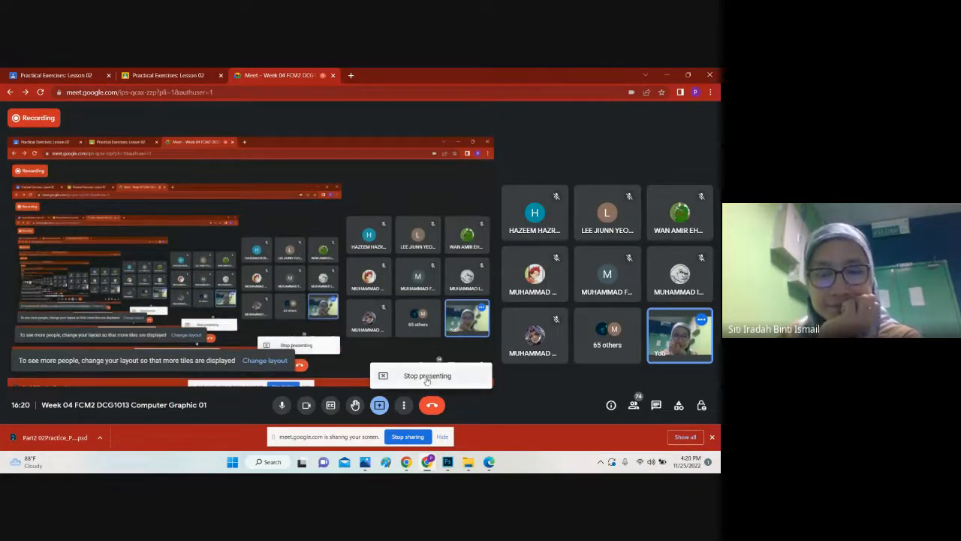
click(404, 406)
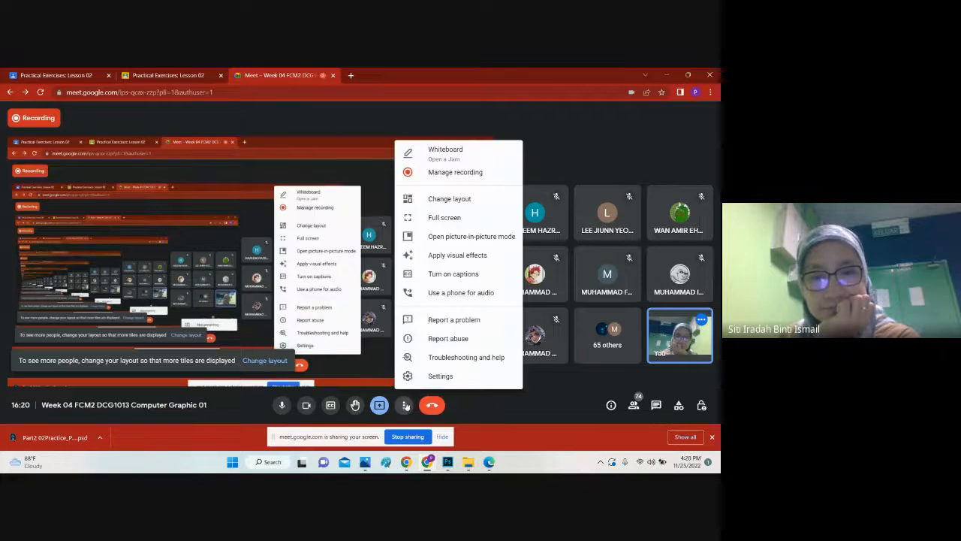
click(383, 406)
click(381, 406)
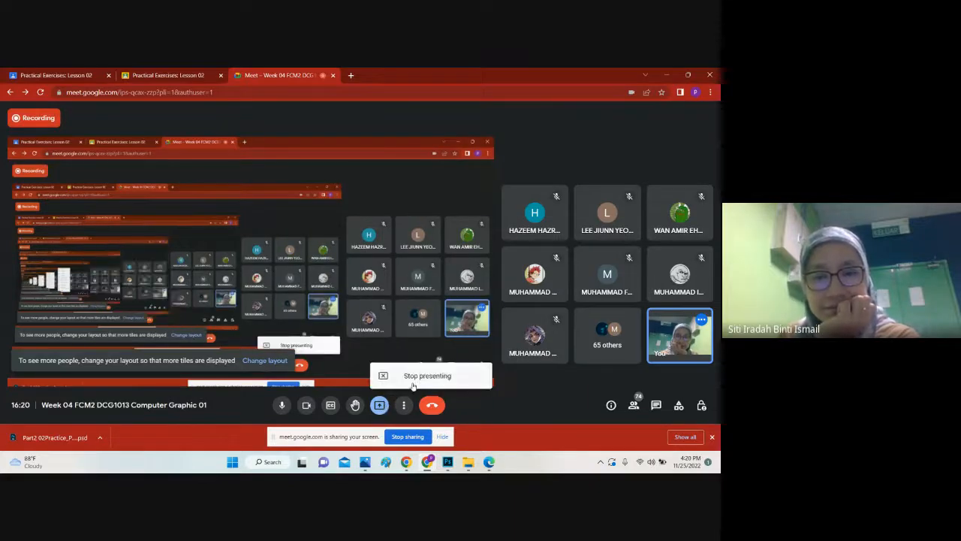
click(412, 377)
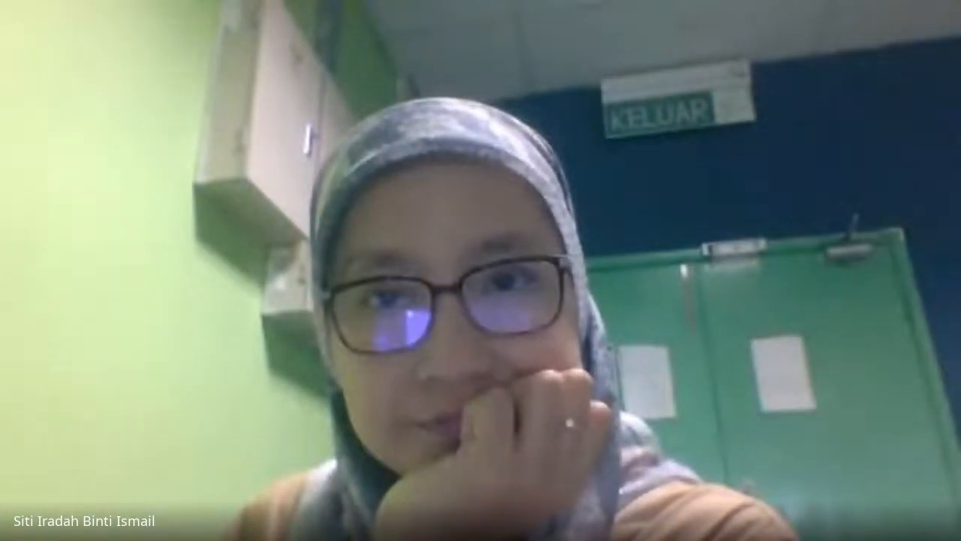